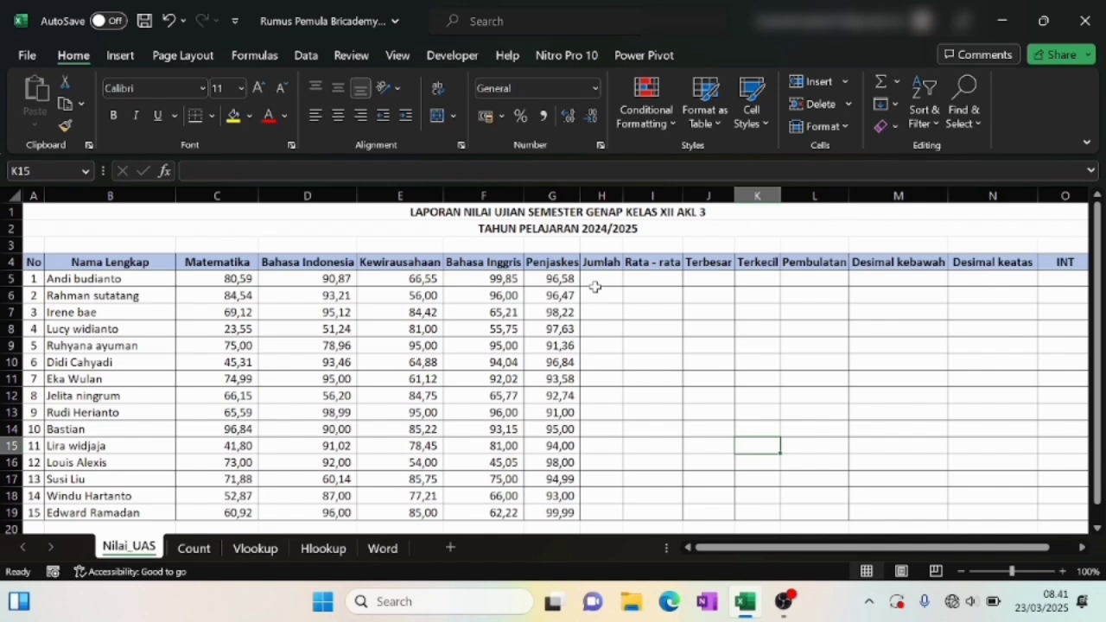
# Enter =SUM(C5:G5) in cell H5 to total the first student's subject scores.
pyautogui.click(594, 278)
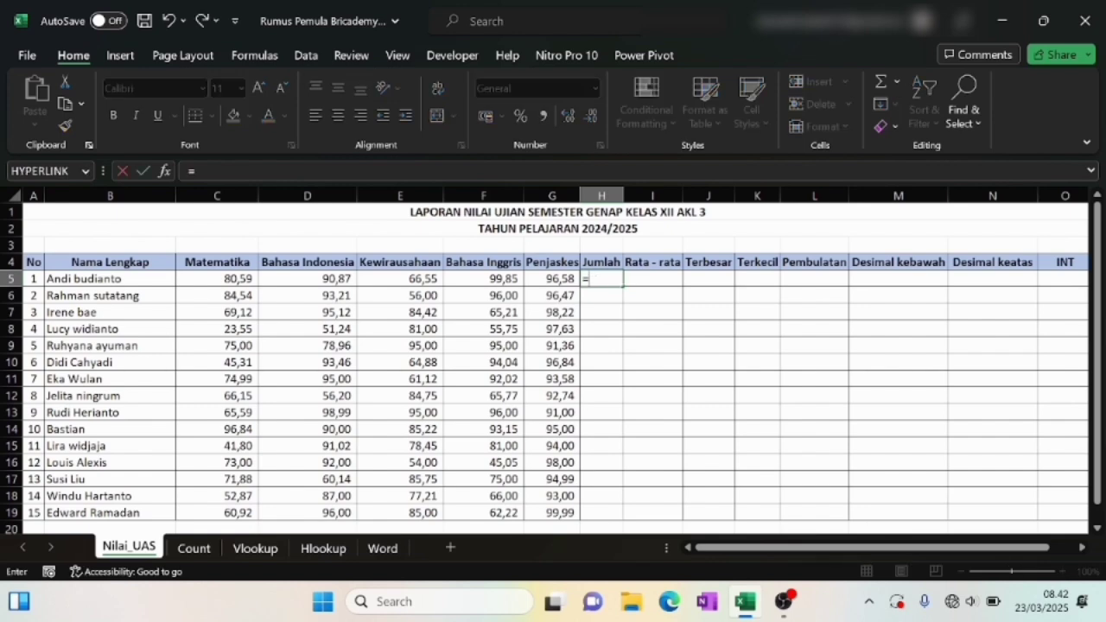
pyautogui.write('=sum(')
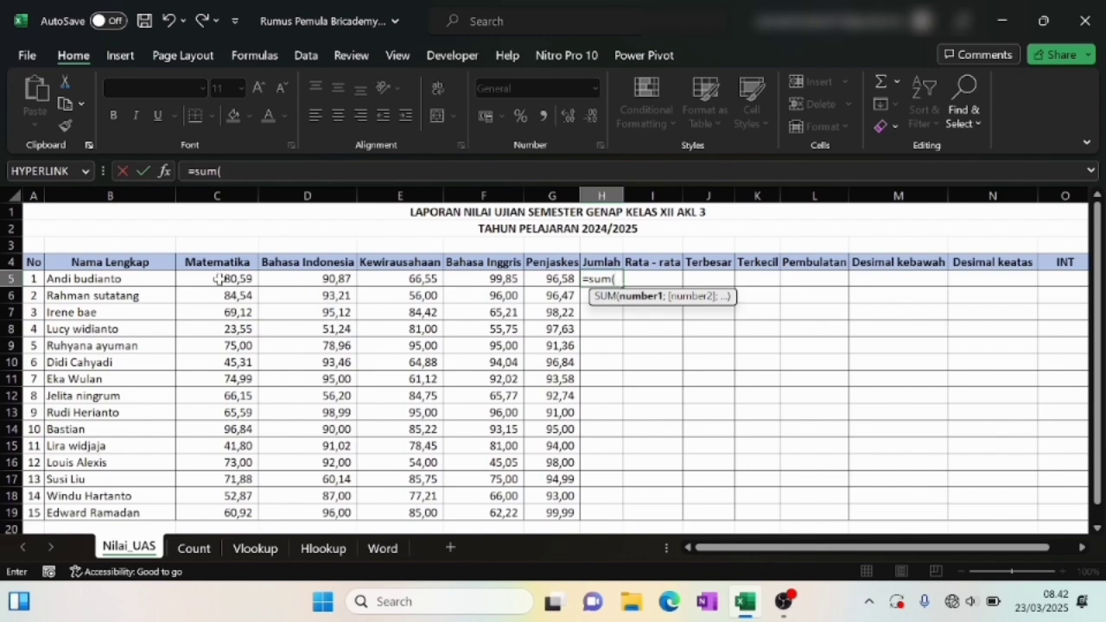
pyautogui.moveTo(219, 279); pyautogui.dragTo(560, 283)
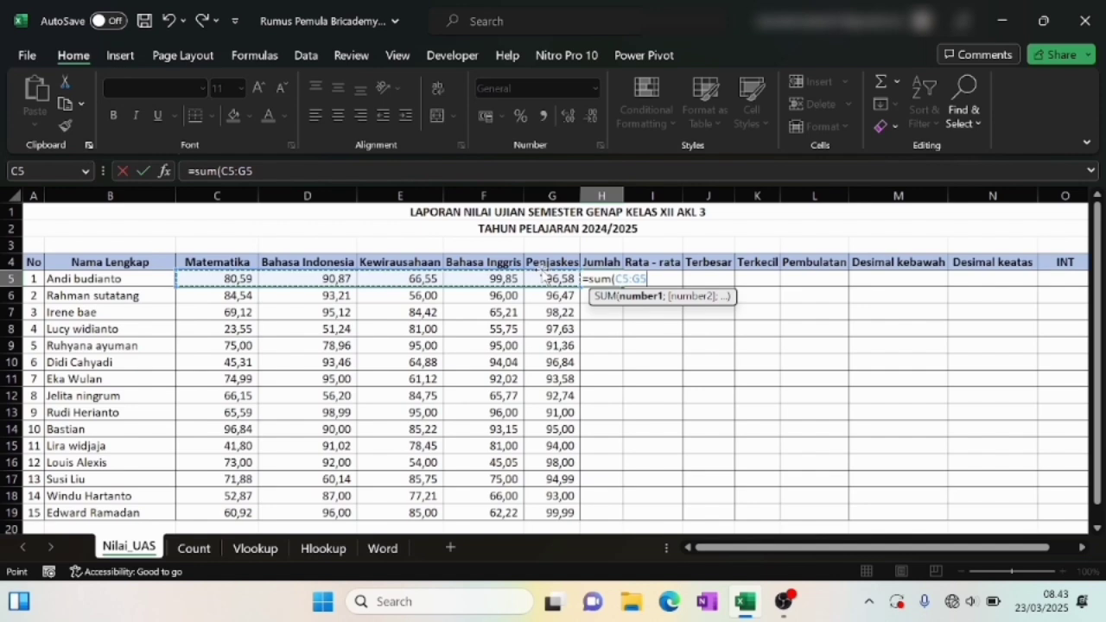
pyautogui.write(')')
pyautogui.press('Return')
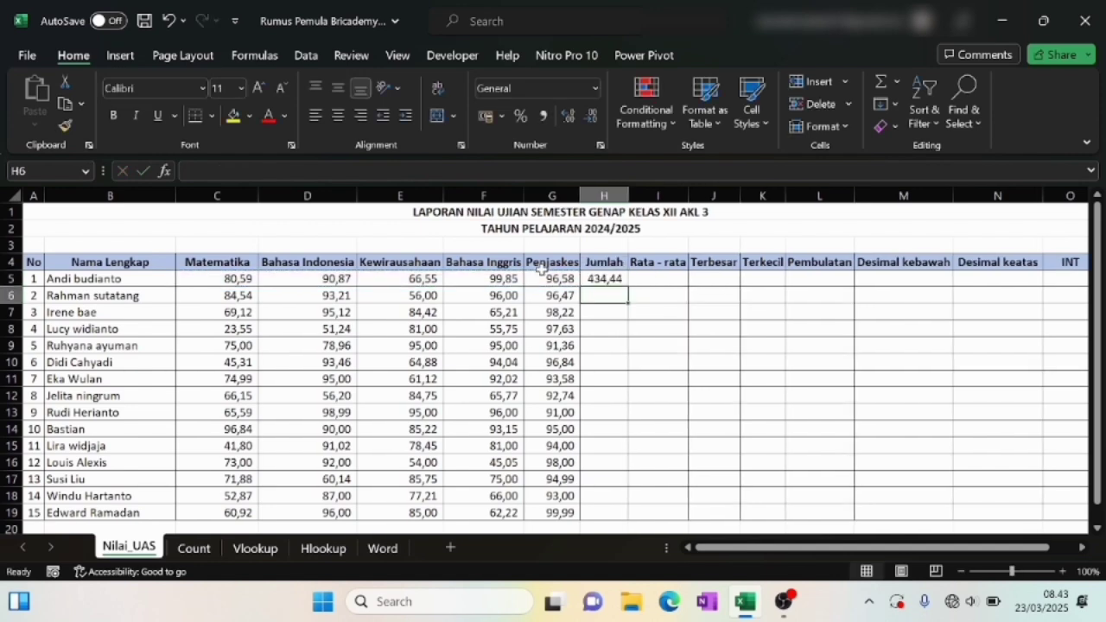
# Copy the H5 total formula down the Jumlah column to row 19.
pyautogui.click(596, 281)
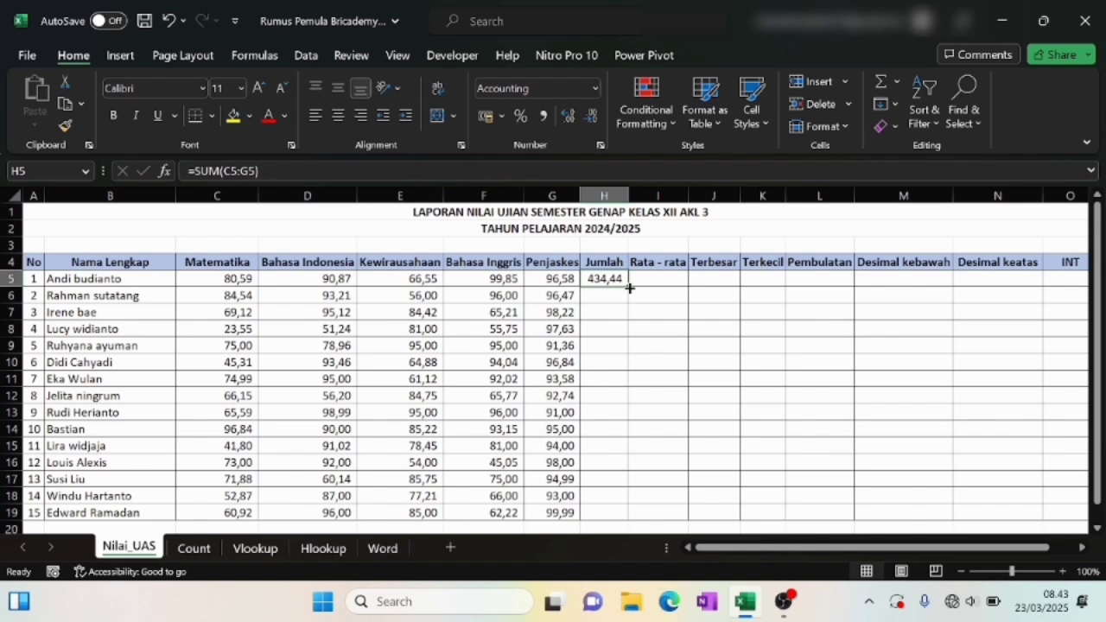
pyautogui.moveTo(629, 288); pyautogui.dragTo(633, 518)
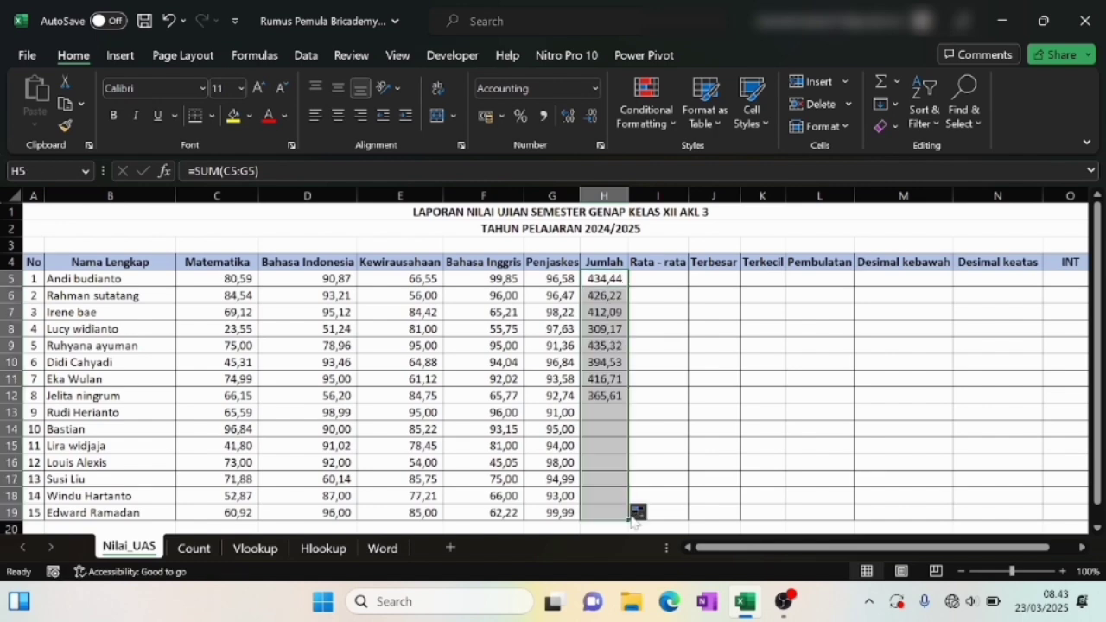
pyautogui.click(717, 440)
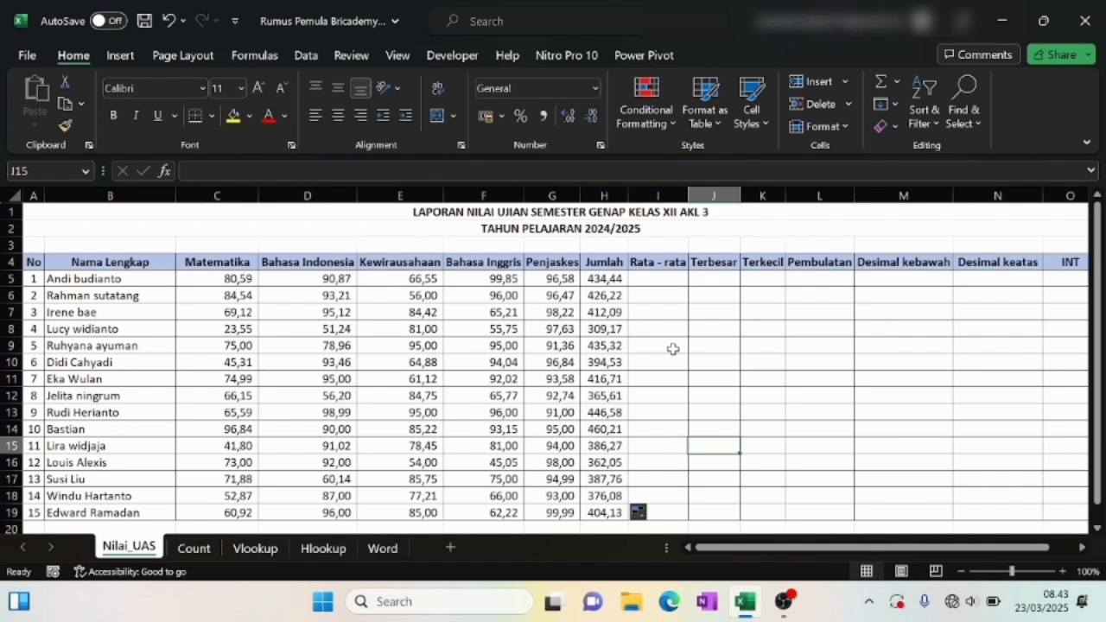
# Enter =AVERAGE(C5:G5) in cell I5 and copy it down the Rata - rata column to row 19.
pyautogui.click(678, 282)
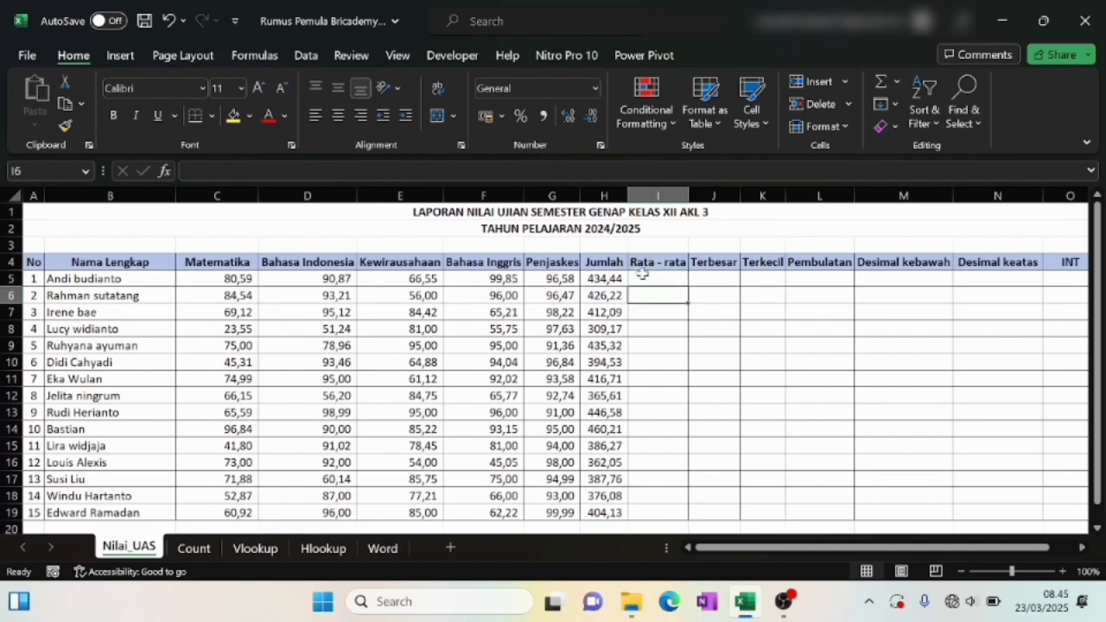
pyautogui.click(664, 280)
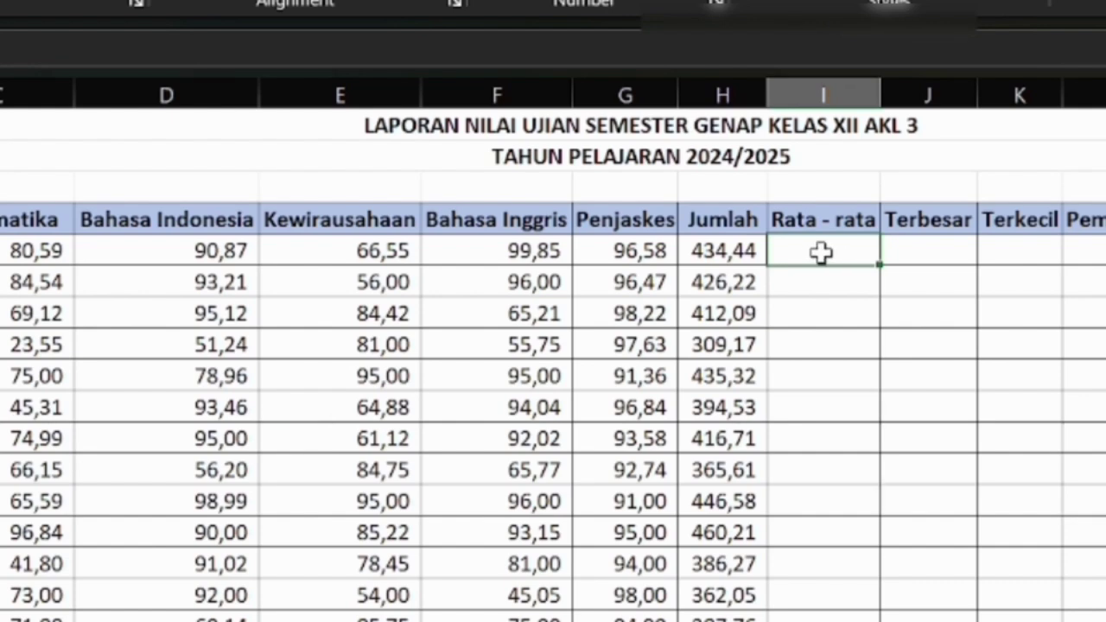
pyautogui.write('=a')
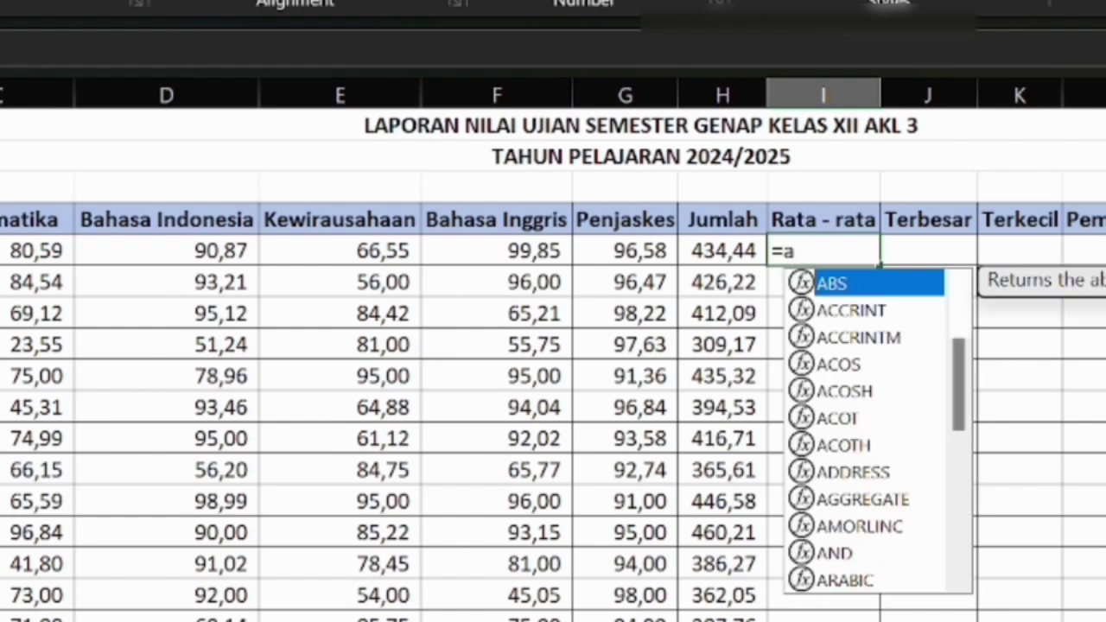
pyautogui.write('verage')
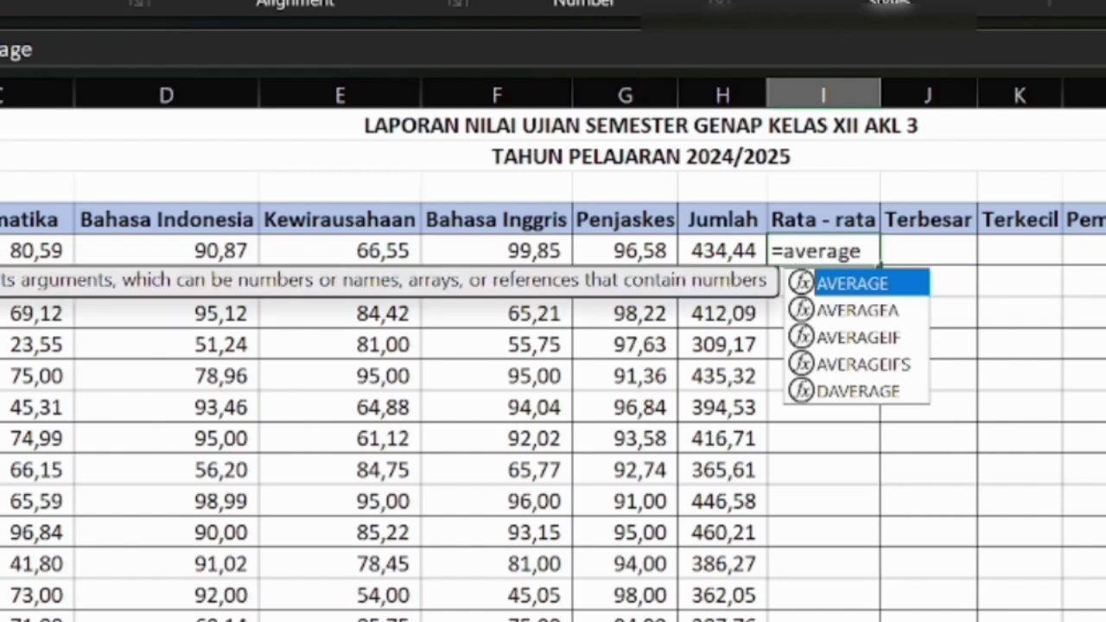
pyautogui.write('(')
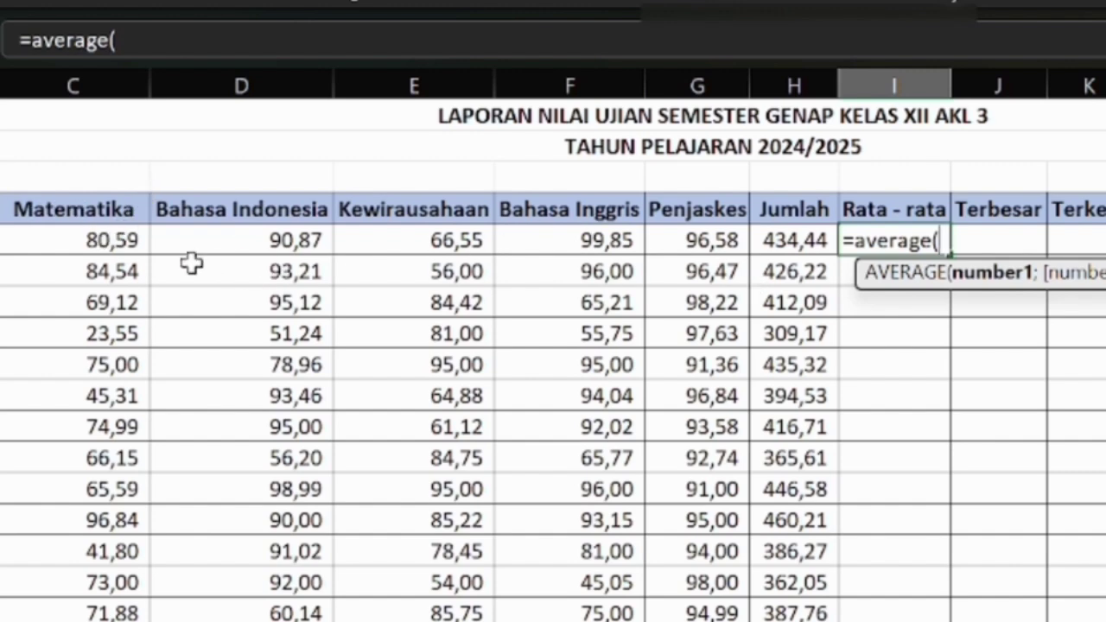
pyautogui.moveTo(78, 237); pyautogui.dragTo(705, 247)
pyautogui.write(')')
pyautogui.press('Return')
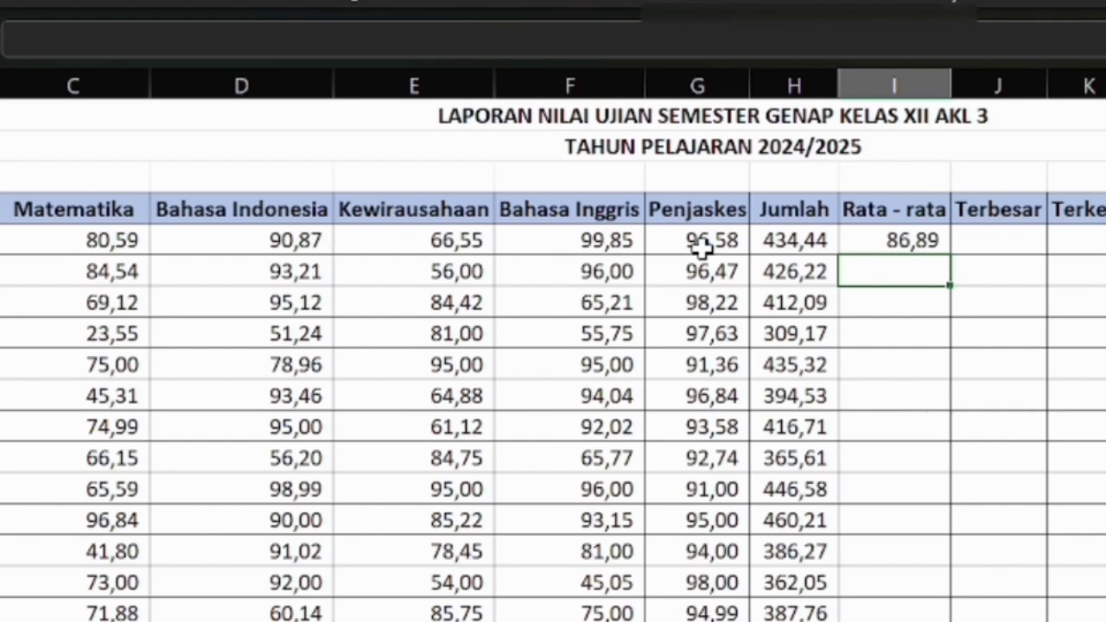
pyautogui.click(917, 240)
pyautogui.moveTo(951, 249); pyautogui.dragTo(950, 618)
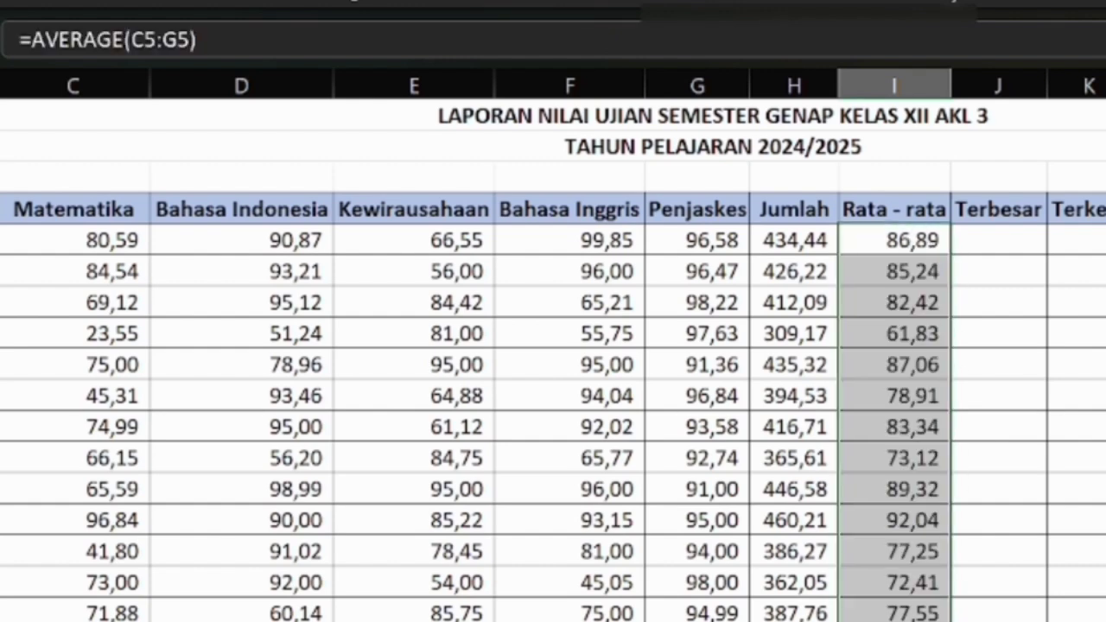
# Enter =MAX(C5:G5) in cell J5 to get the first student's highest subject score.
pyautogui.click(1011, 245)
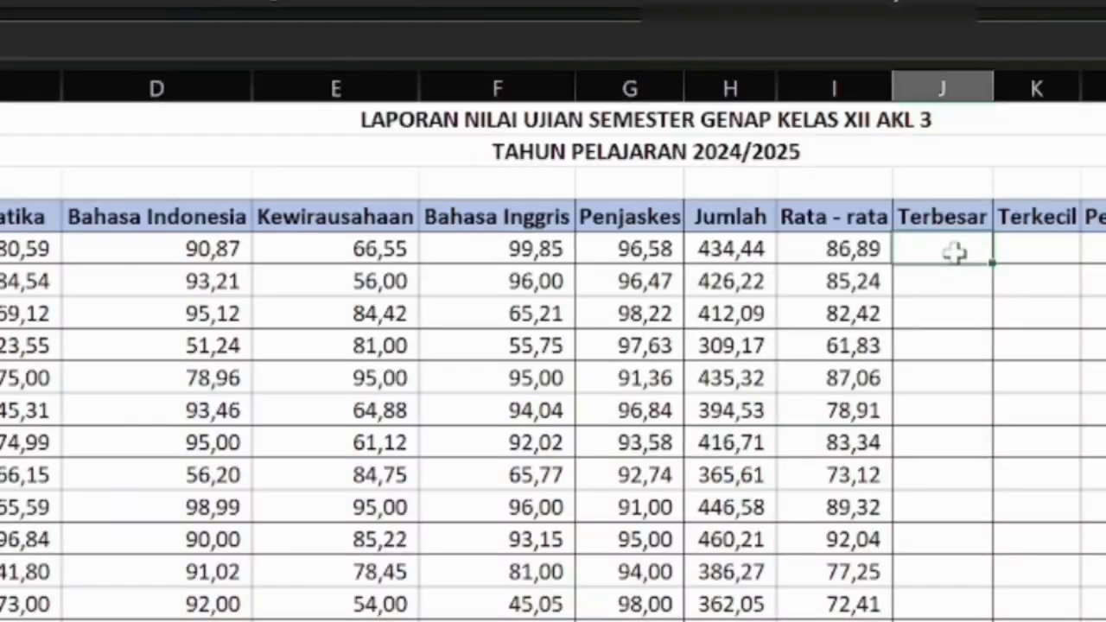
pyautogui.write('=max(')
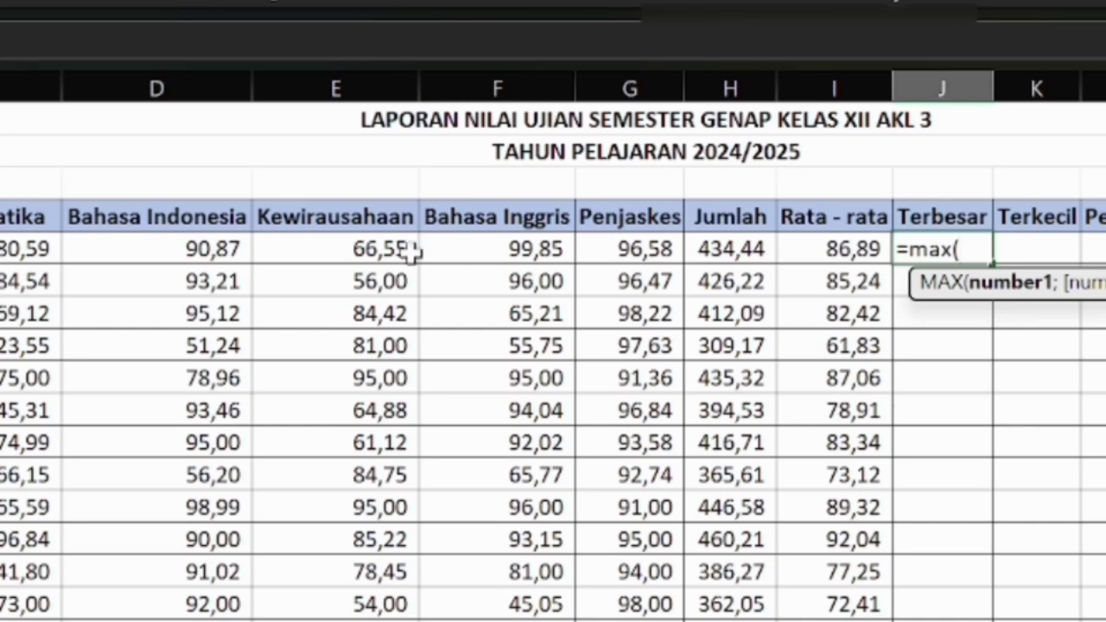
pyautogui.moveTo(4, 249); pyautogui.dragTo(617, 229)
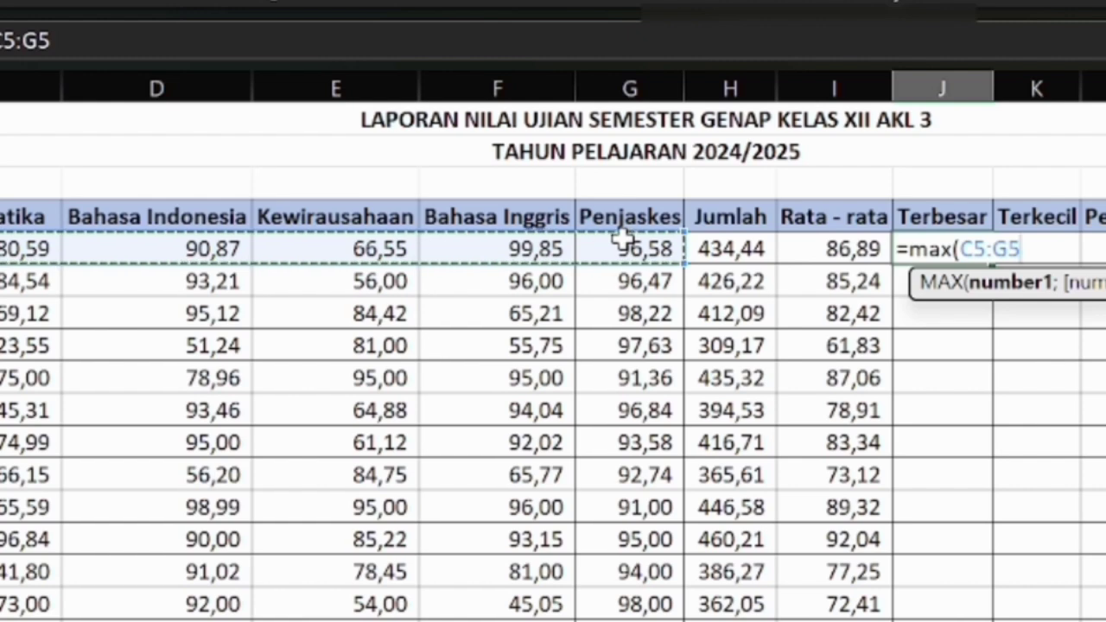
pyautogui.write(')')
pyautogui.press('Return')
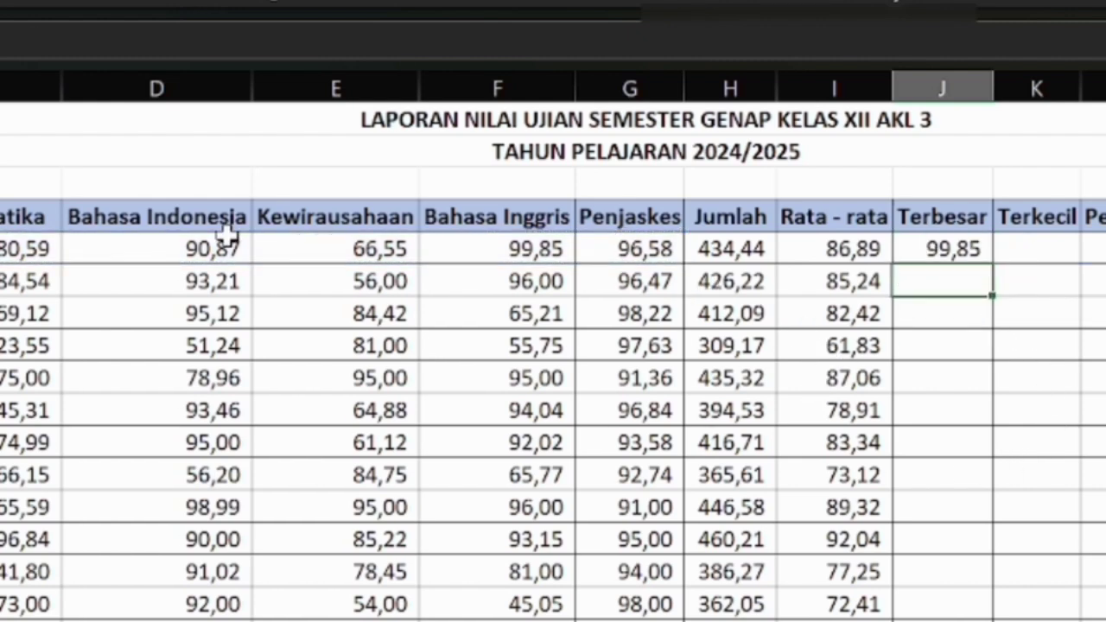
pyautogui.click(976, 249)
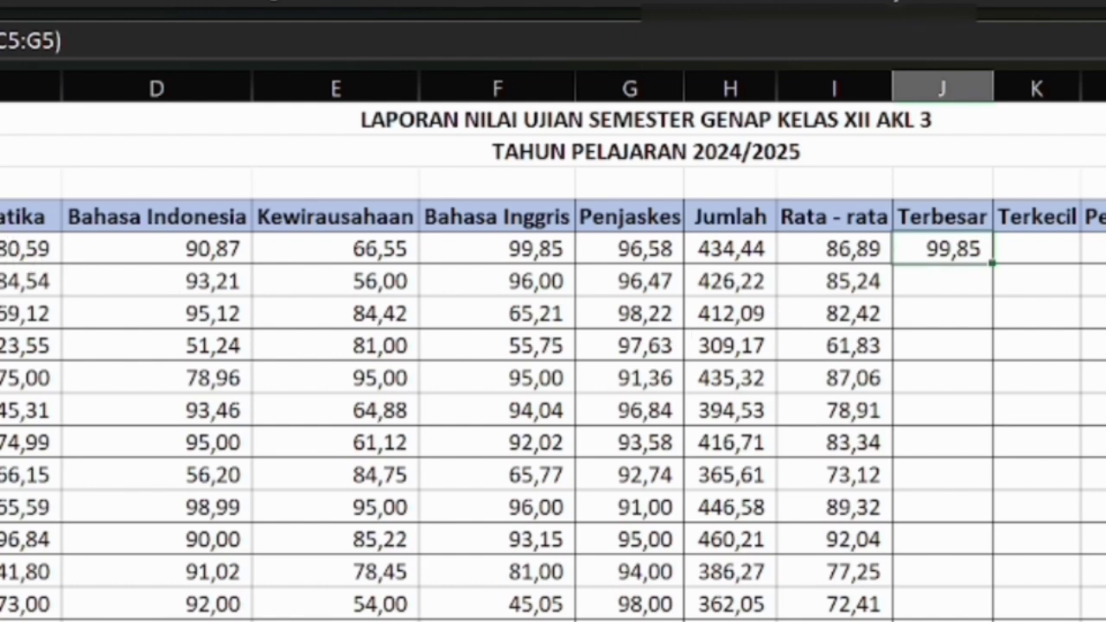
# Shade the subject scores in C5:G19 with the fill color Blue, Accent 1, Lighter 80%.
pyautogui.moveTo(87, 249)
pyautogui.mouseDown()
pyautogui.moveTo(464, 331)
pyautogui.moveTo(469, 366)
pyautogui.moveTo(617, 393)
pyautogui.moveTo(631, 615)
pyautogui.mouseUp()
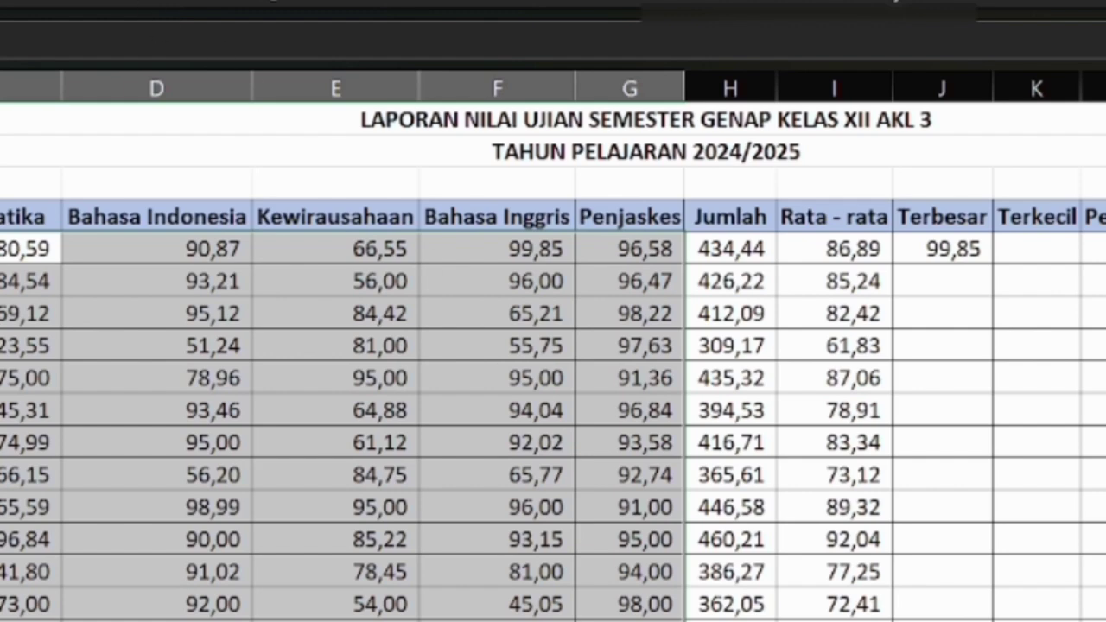
pyautogui.click(95, 2)
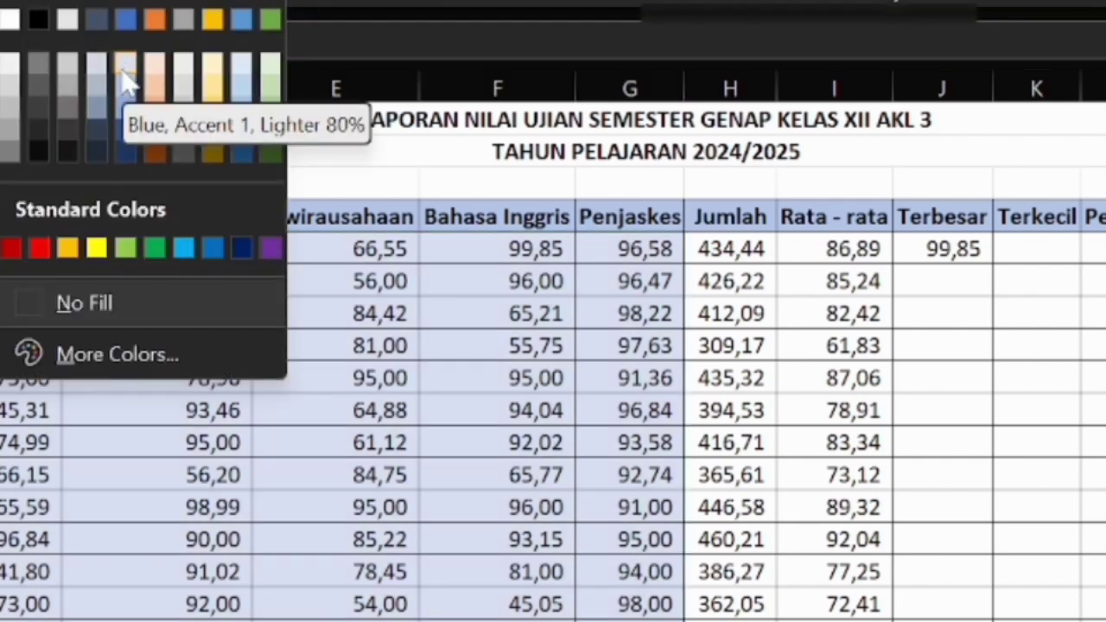
pyautogui.click(123, 88)
pyautogui.click(945, 316)
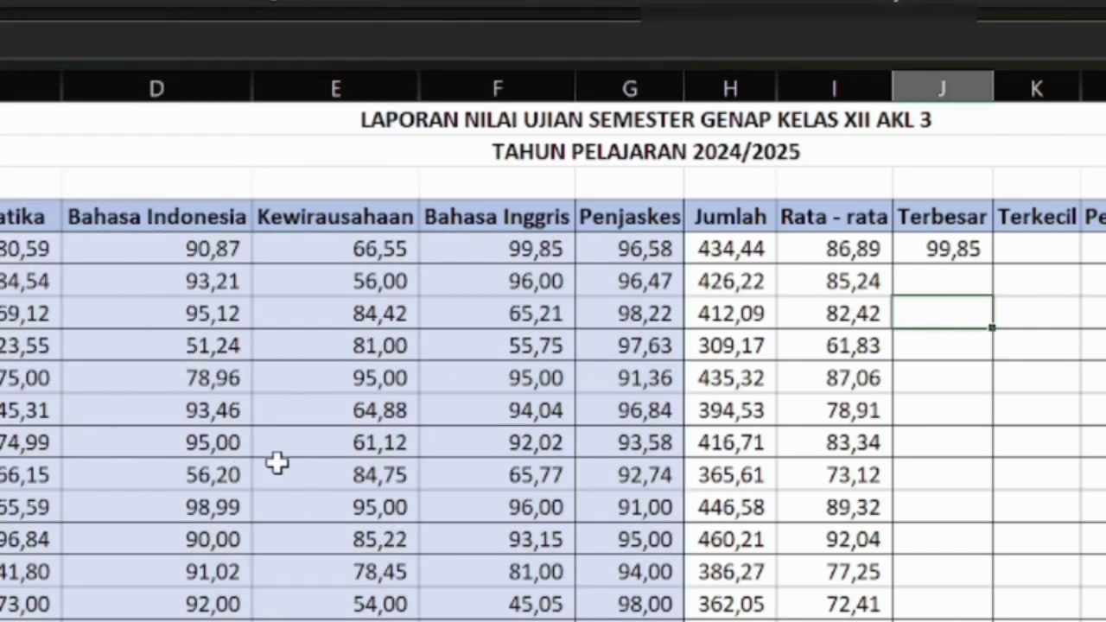
# Copy the J5 maximum formula down the Terbesar column to row 19 and check the formula in J6.
pyautogui.click(928, 285)
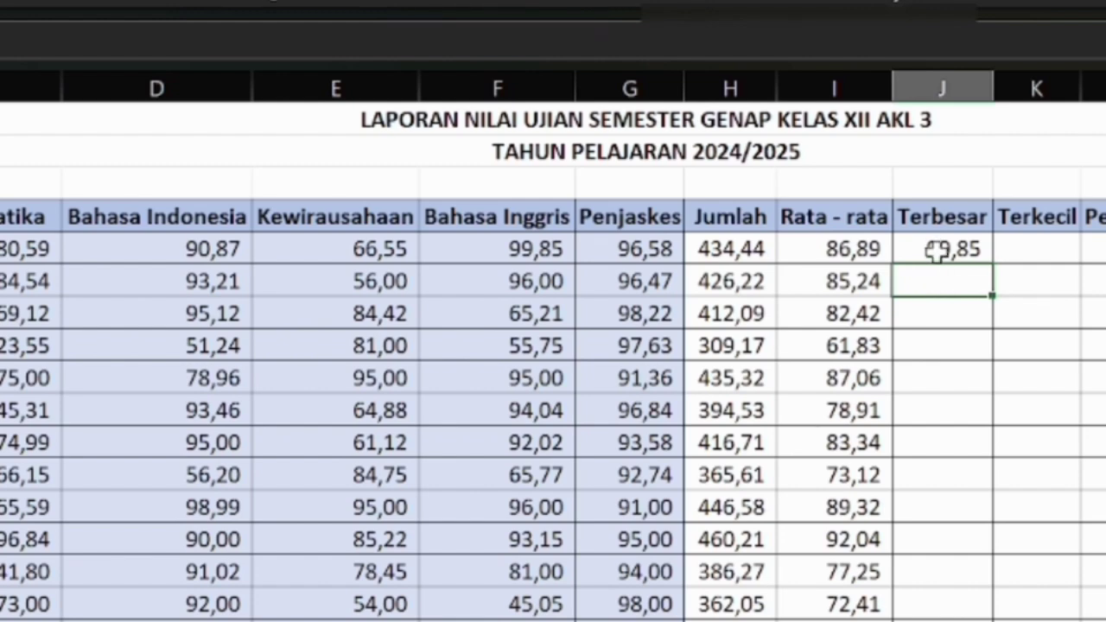
pyautogui.click(933, 248)
pyautogui.moveTo(992, 264); pyautogui.dragTo(1009, 621)
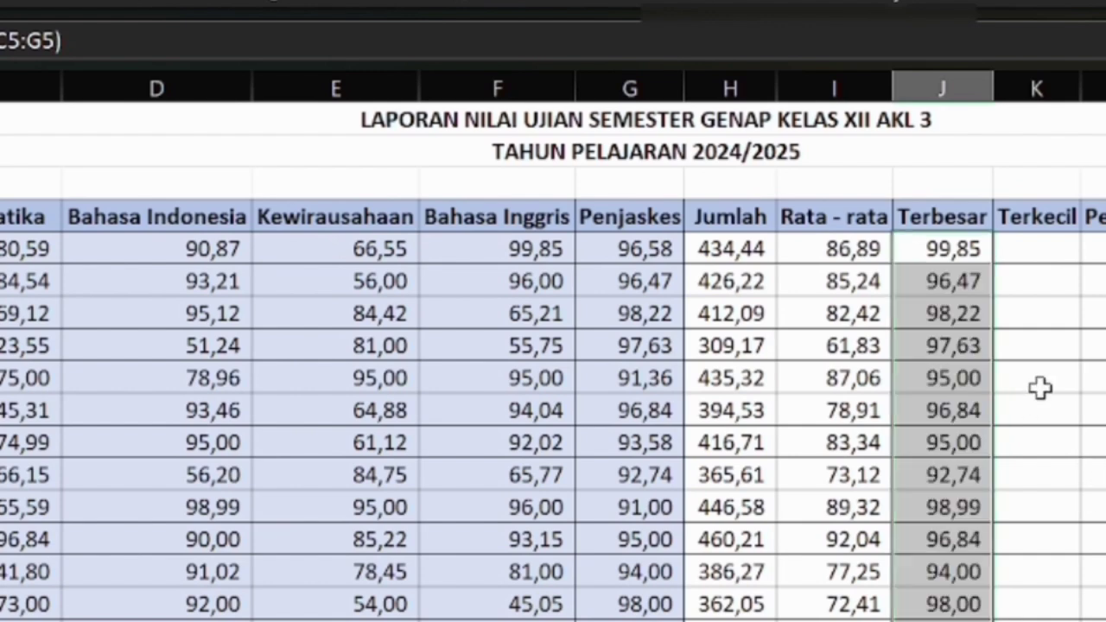
pyautogui.click(931, 284)
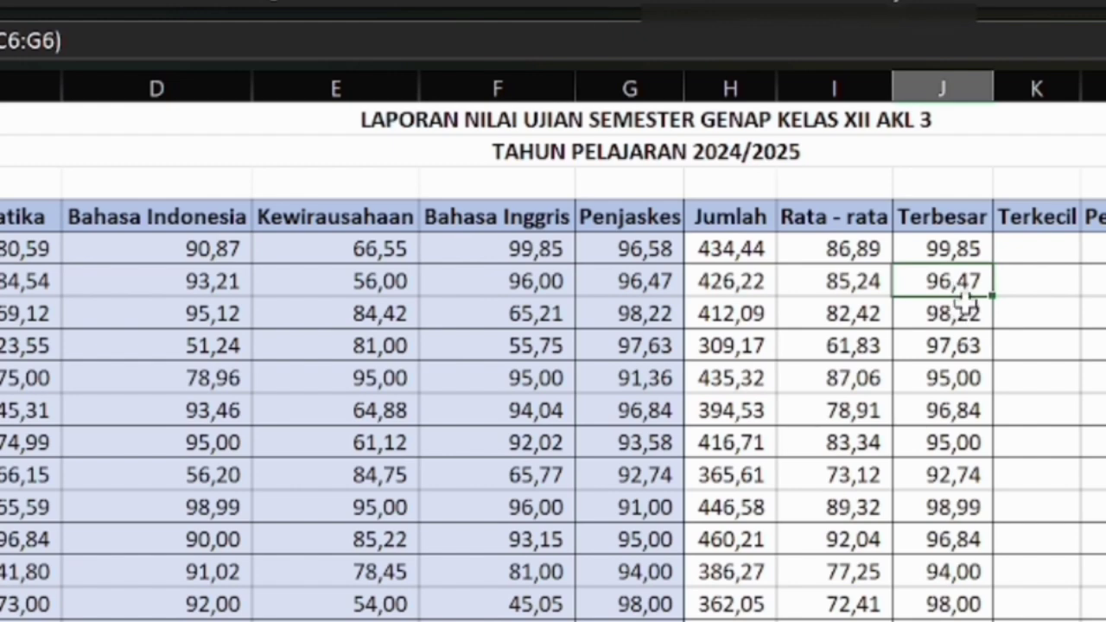
# Enter =MIN(C5:G5) in cell K5 to get the first student's lowest subject score.
pyautogui.click(1017, 257)
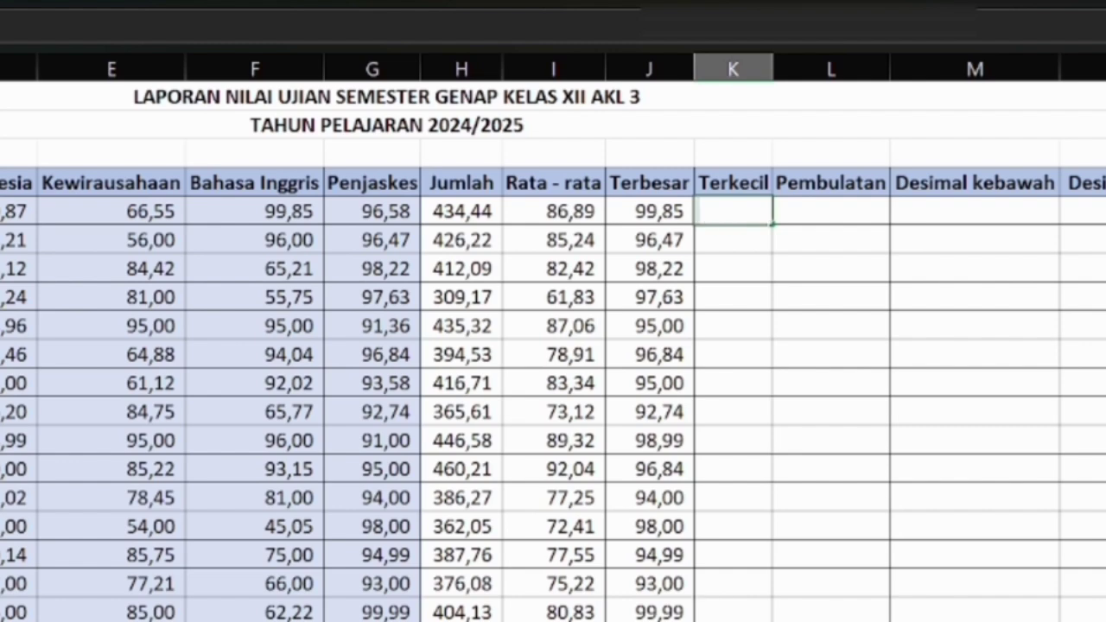
pyautogui.write('=min')
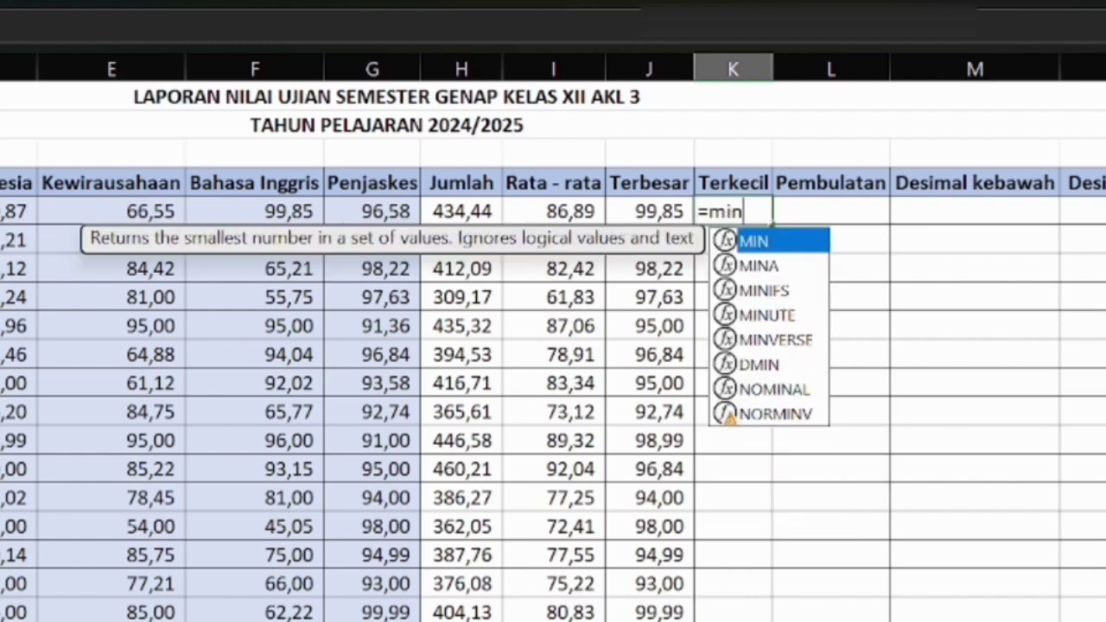
pyautogui.write('(')
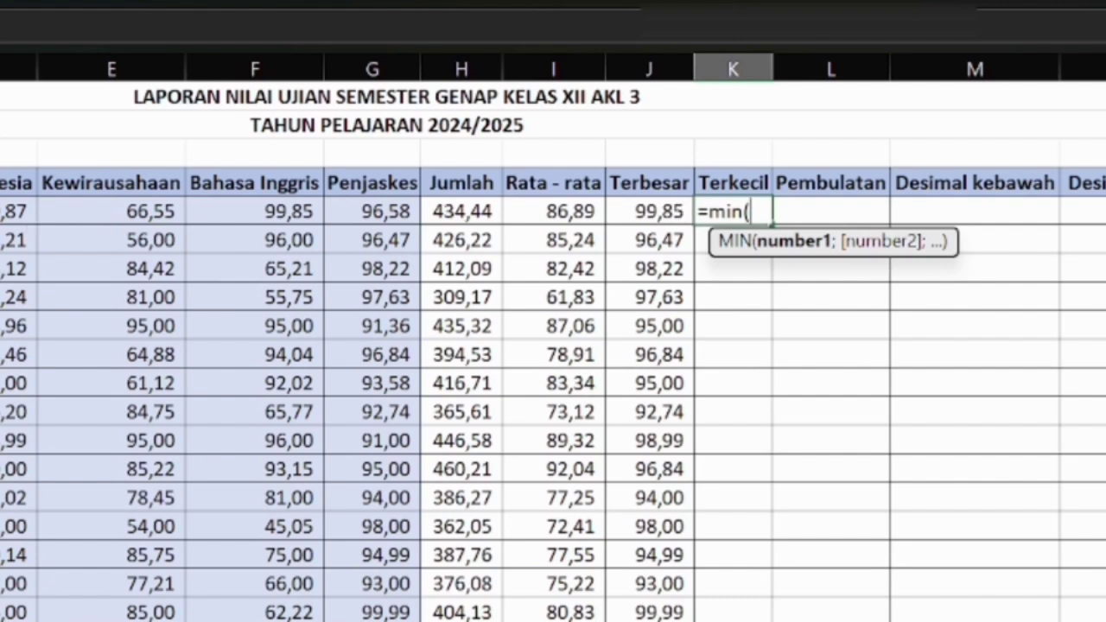
pyautogui.moveTo(4, 211); pyautogui.dragTo(327, 196)
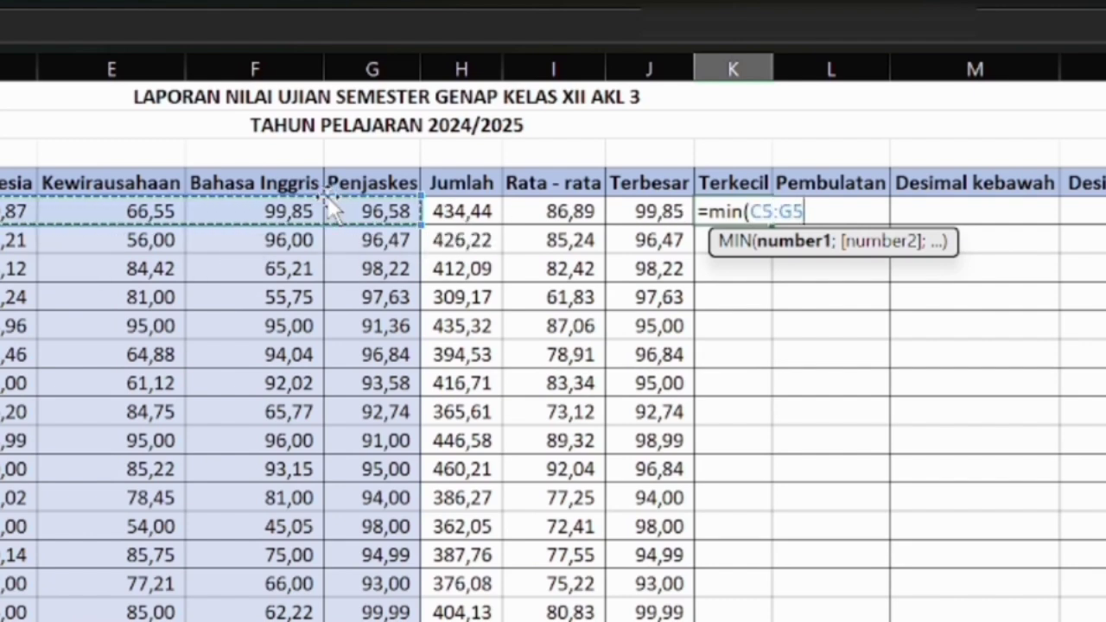
pyautogui.write(')')
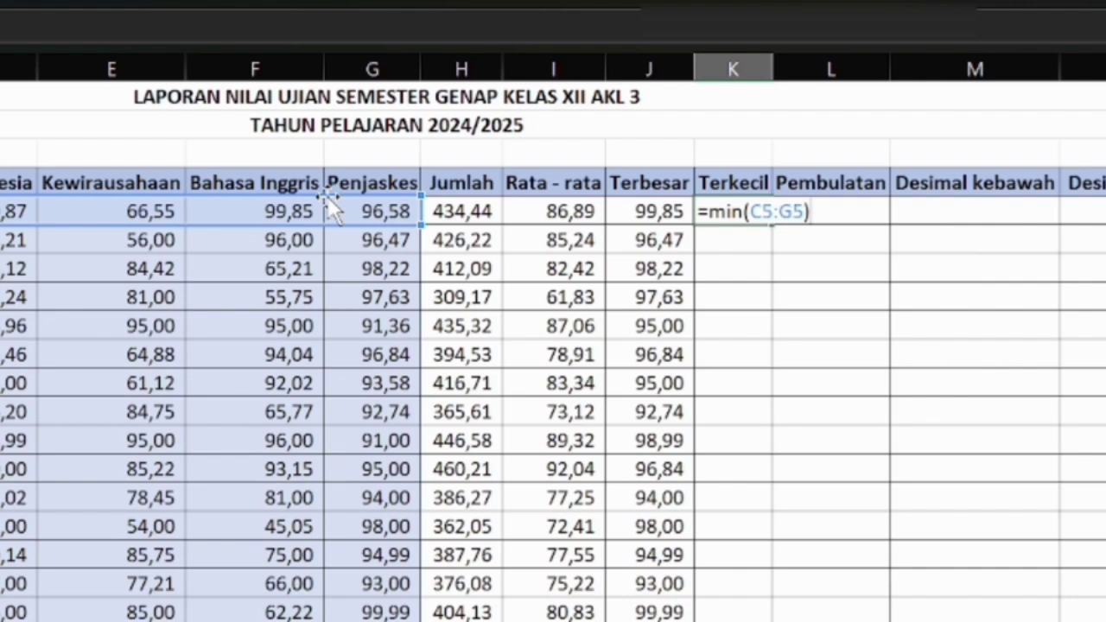
pyautogui.press('Return')
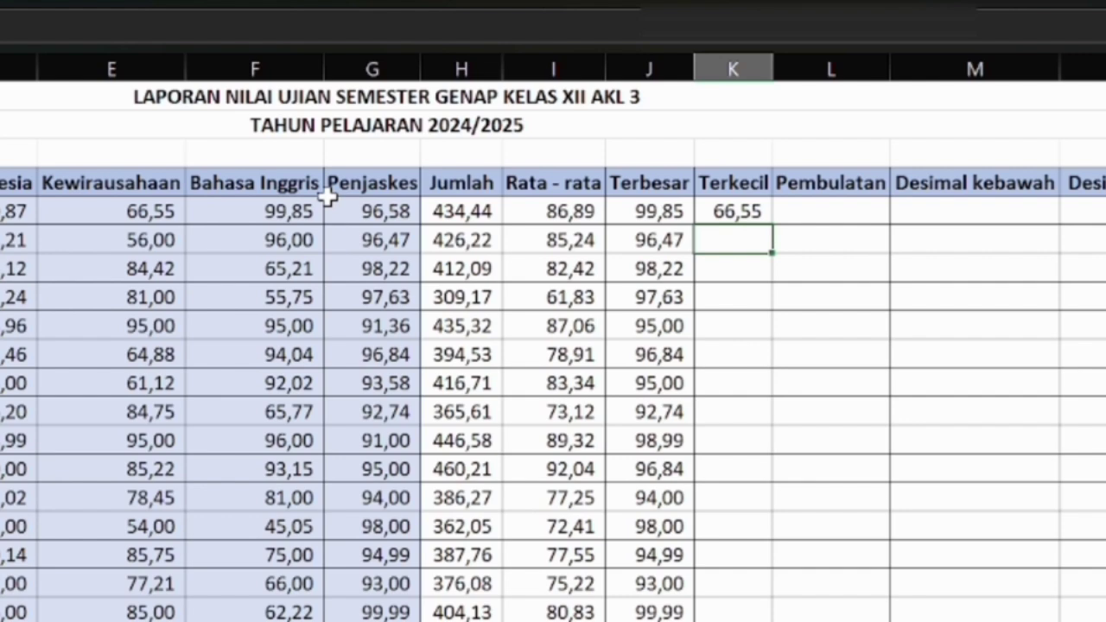
# Begin a MIN formula in cell K6 with the second student's Matematika score C6 as its first argument.
pyautogui.write('=min')
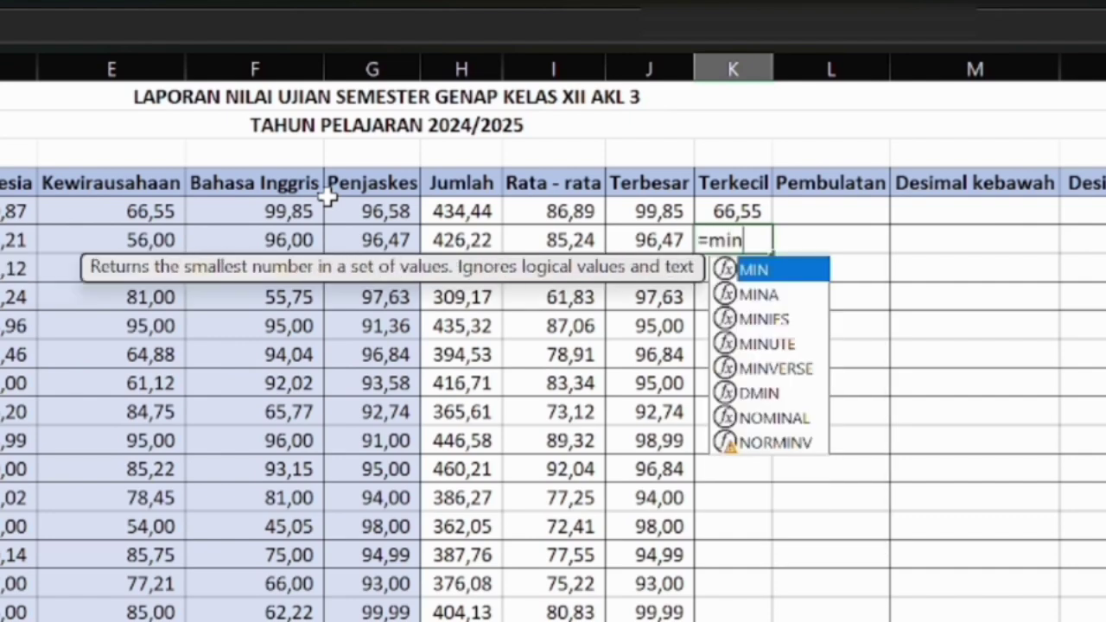
pyautogui.write('(')
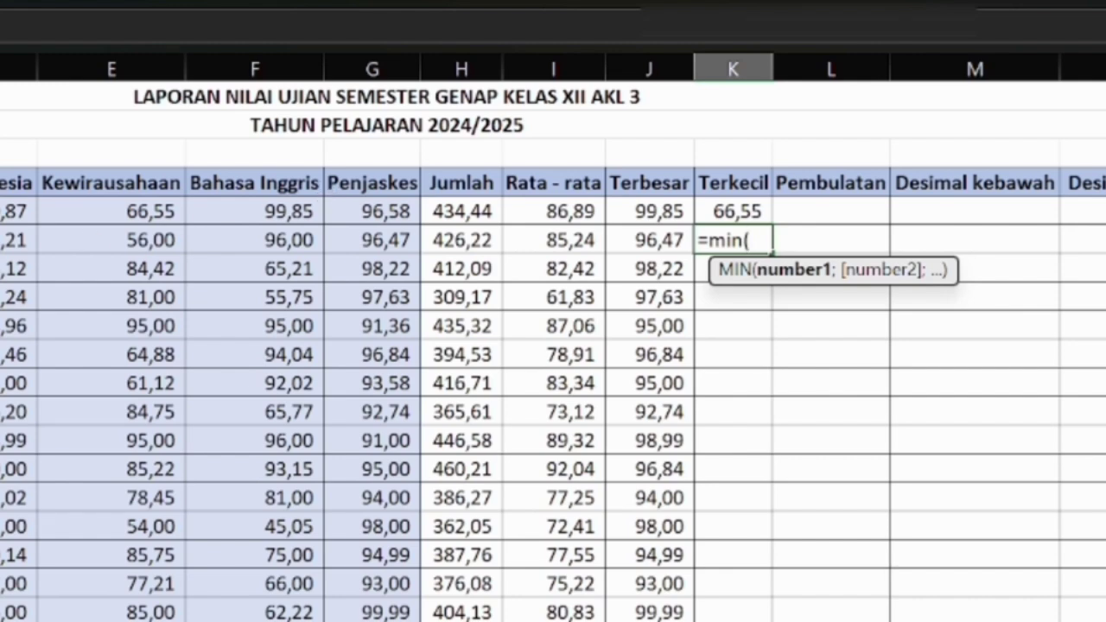
pyautogui.write('C6')
pyautogui.press('BackSpace')
pyautogui.press('BackSpace')
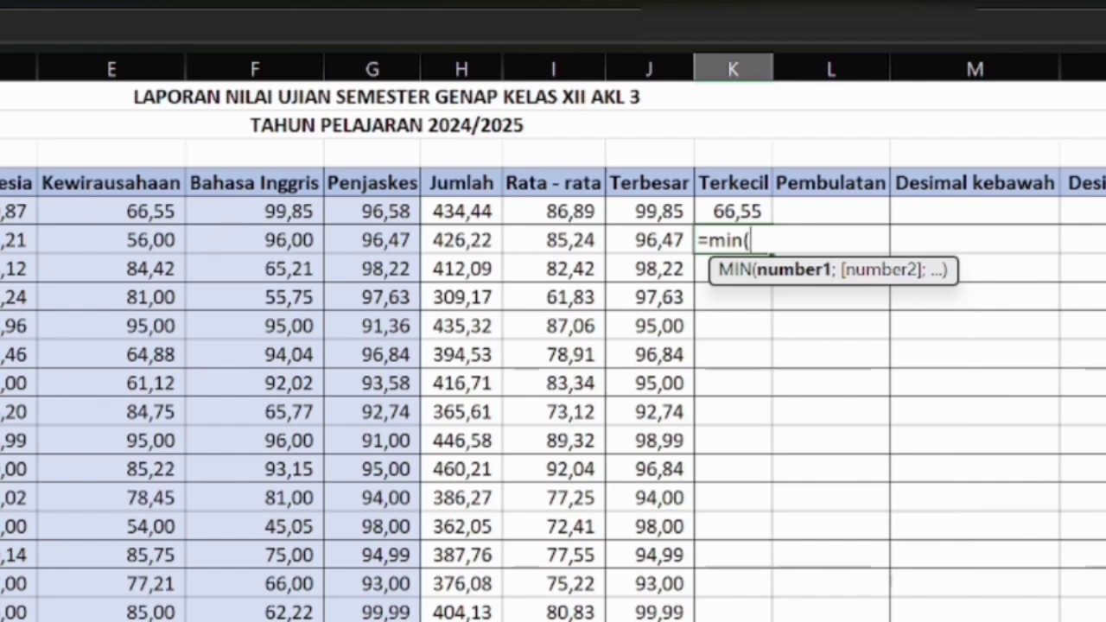
pyautogui.write('c6;')
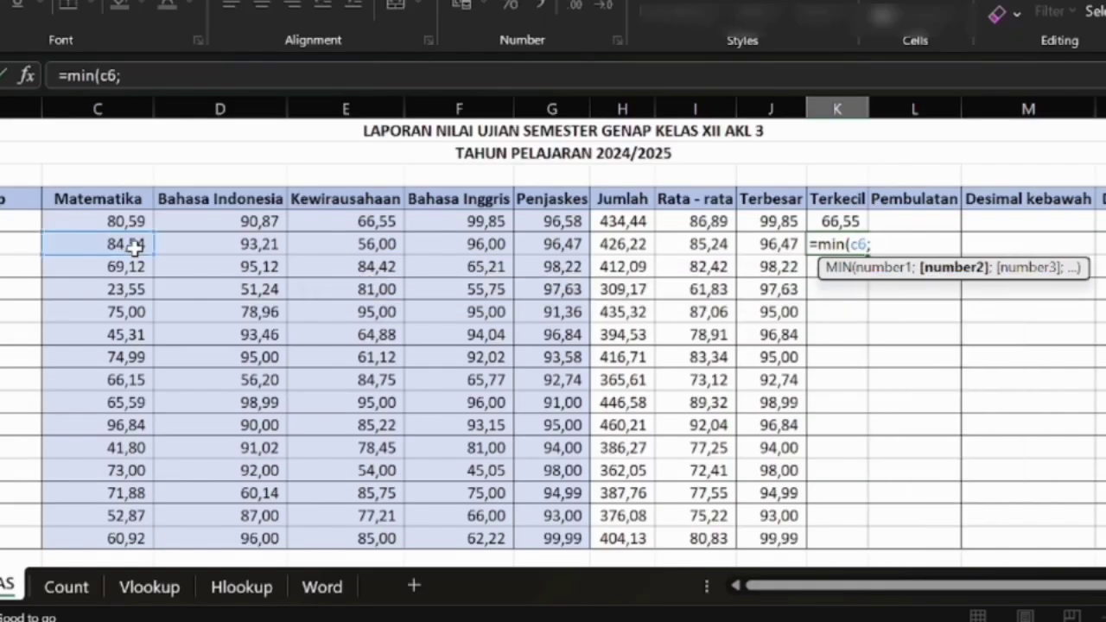
pyautogui.press('BackSpace')
pyautogui.press('BackSpace')
pyautogui.press('BackSpace')
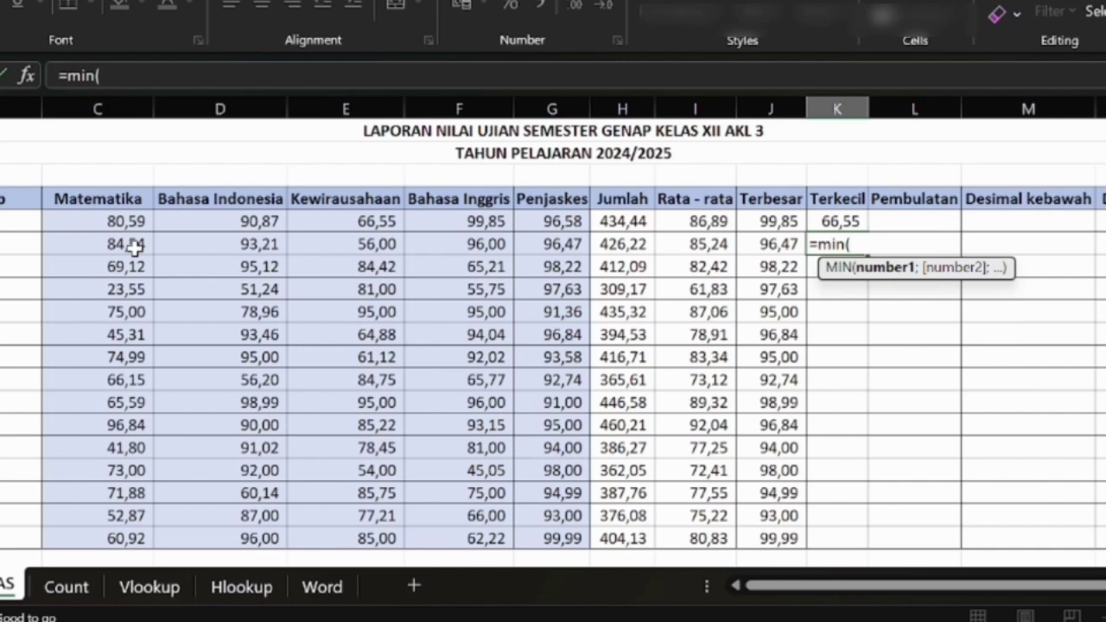
pyautogui.click(134, 247)
# Complete the K6 formula as =MIN(C6;D6;E6;F6;G6), listing each of the second student's subject scores separately.
pyautogui.write(';C7;')
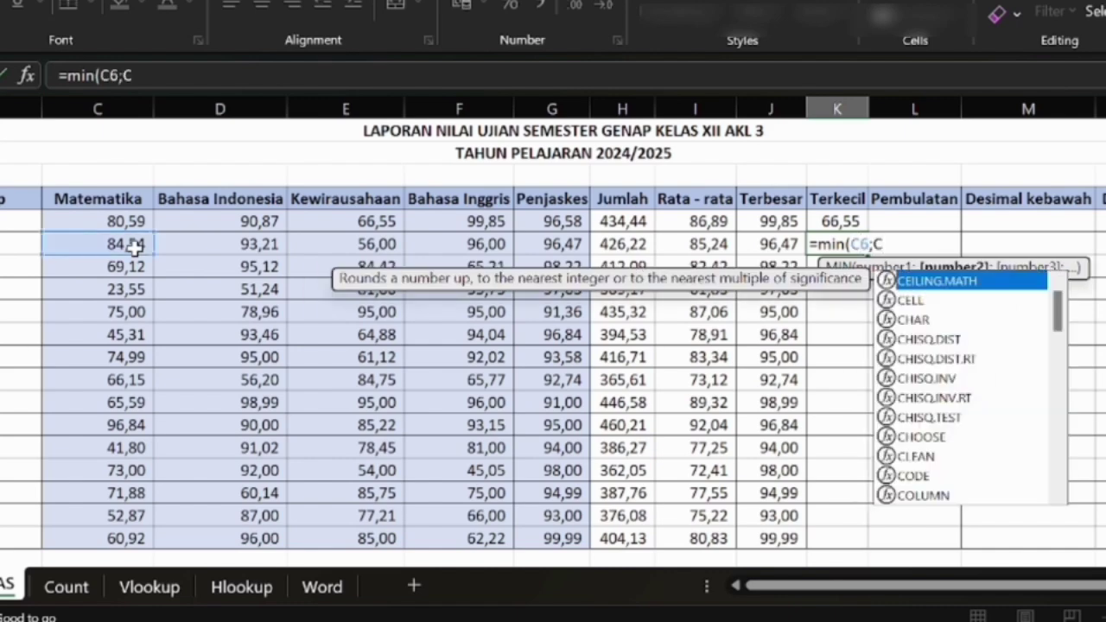
pyautogui.press('BackSpace')
pyautogui.press('BackSpace')
pyautogui.press('BackSpace')
pyautogui.write('D7')
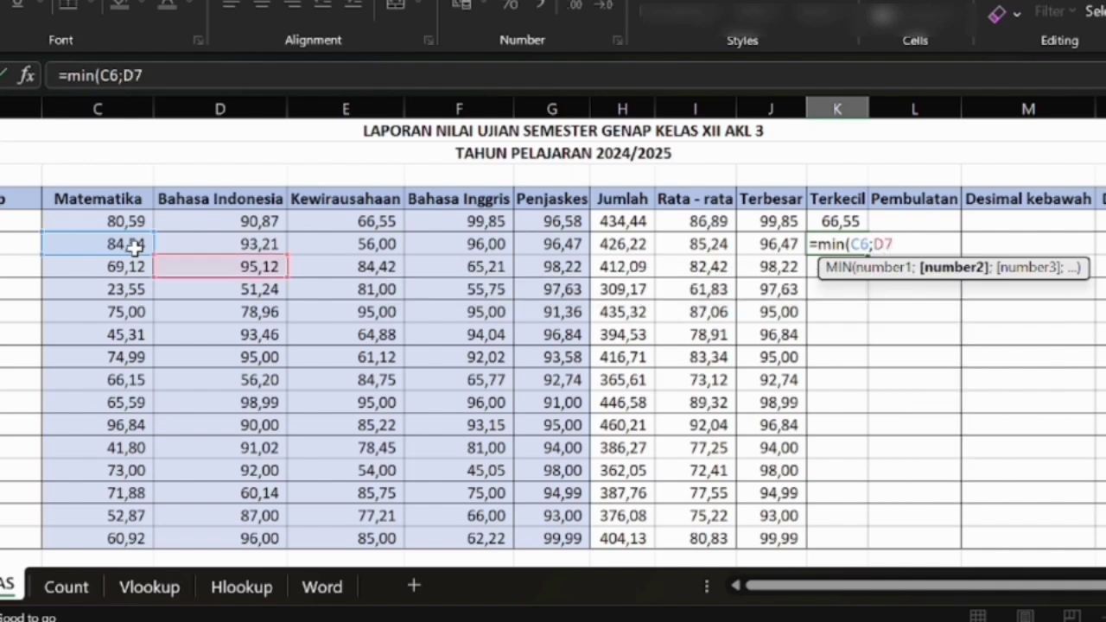
pyautogui.write(';')
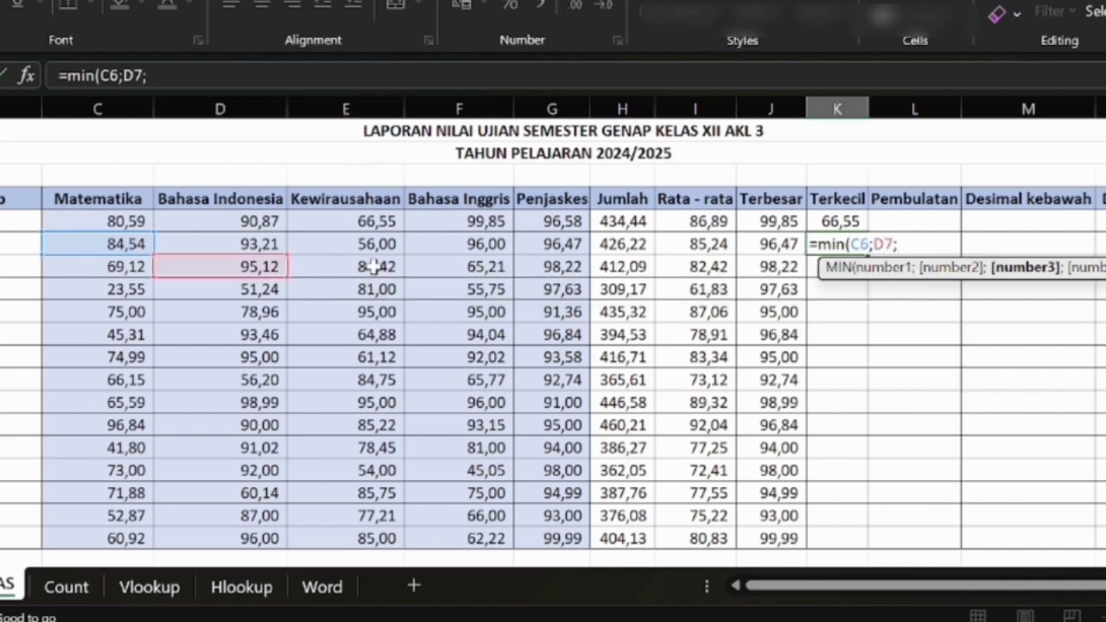
pyautogui.press('BackSpace')
pyautogui.press('BackSpace')
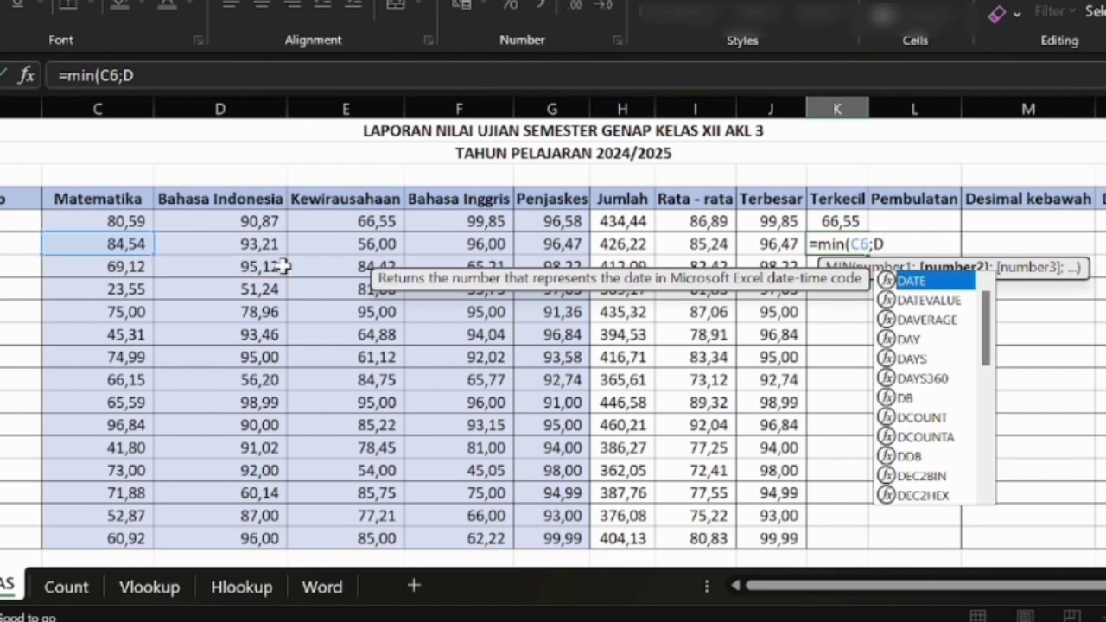
pyautogui.write('6;')
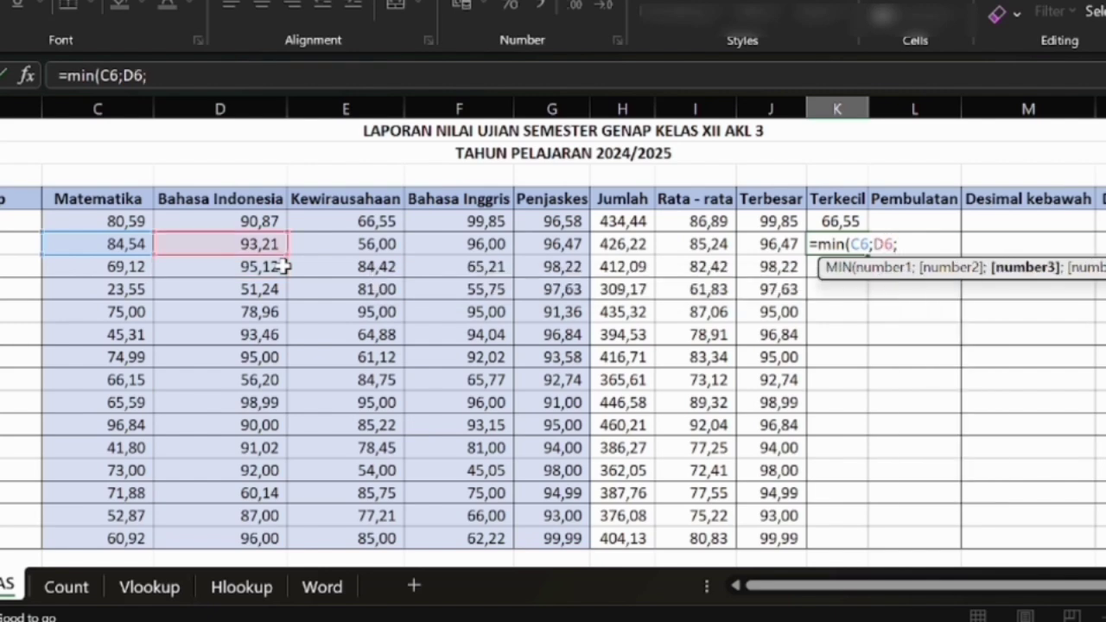
pyautogui.write('E6;')
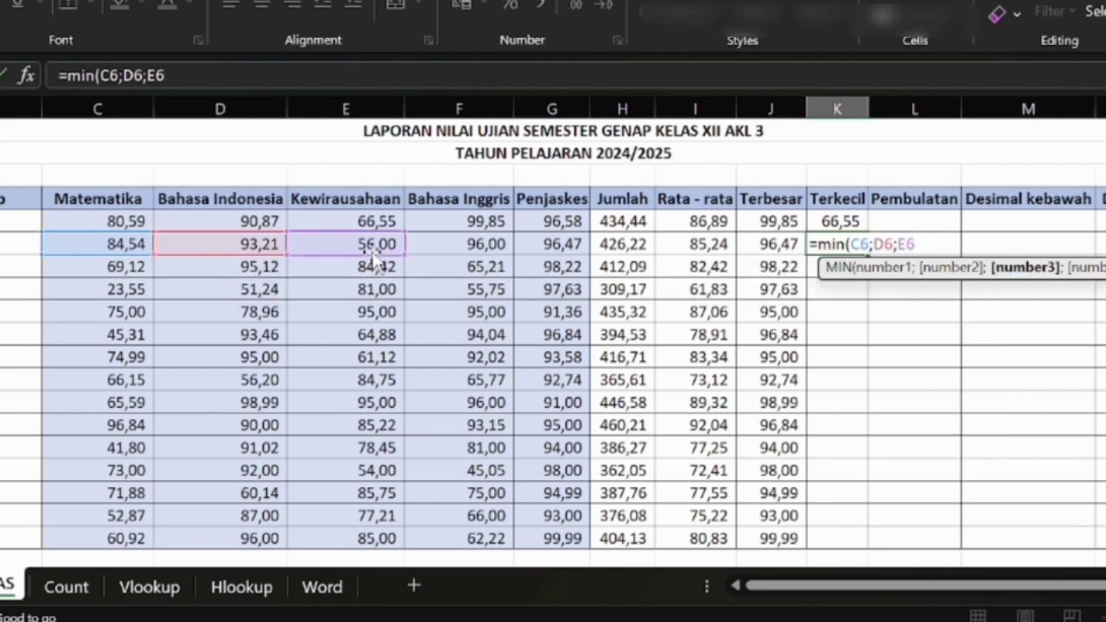
pyautogui.click(488, 247)
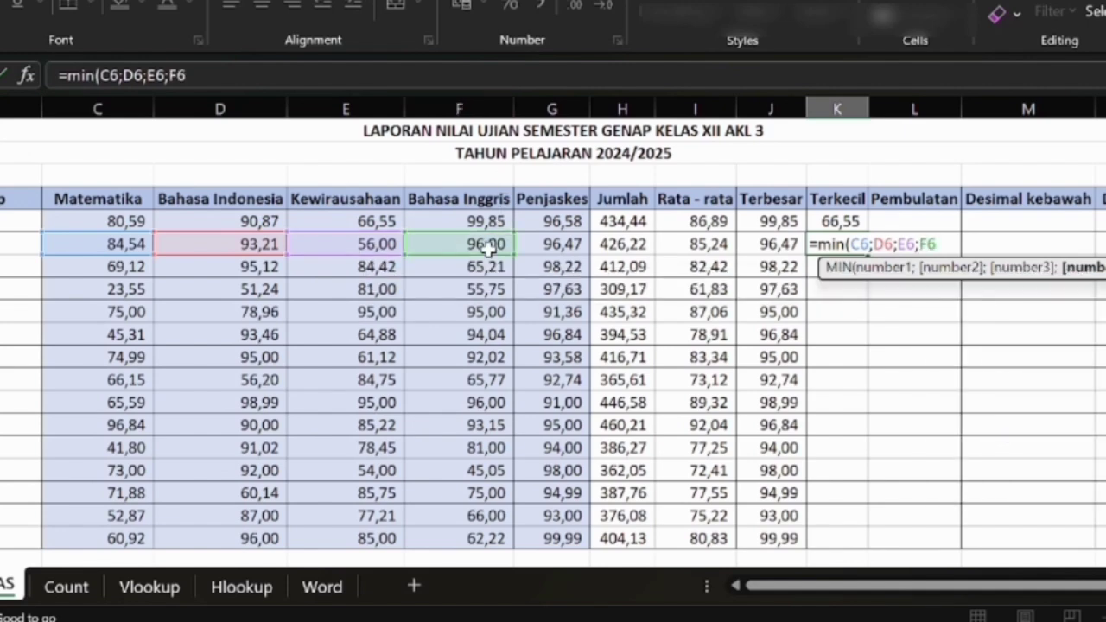
pyautogui.write(';')
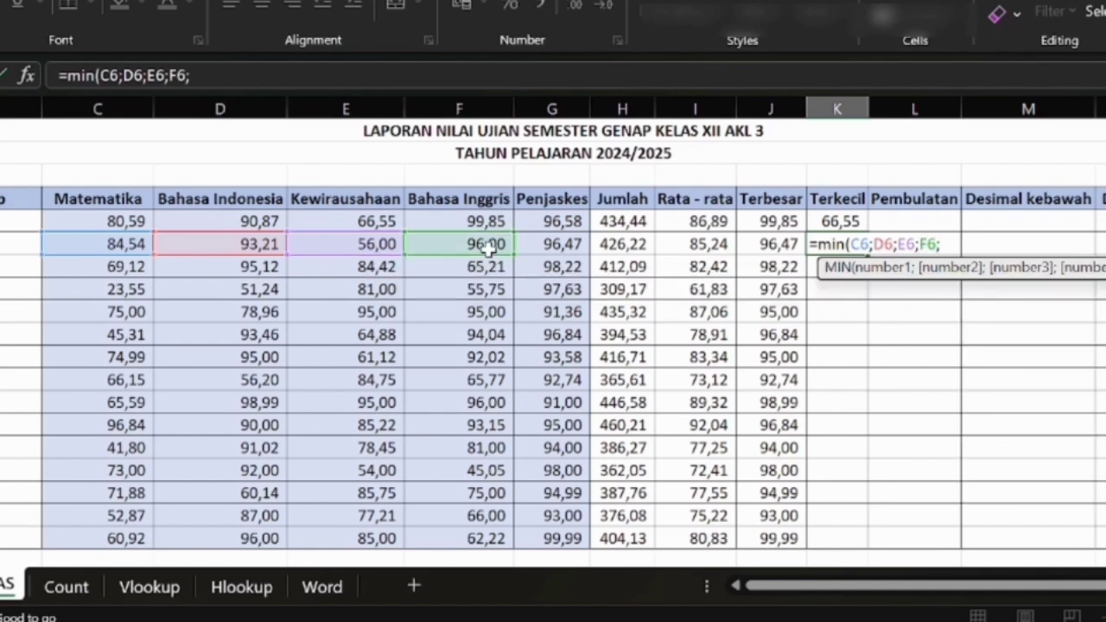
pyautogui.click(574, 250)
pyautogui.write(')')
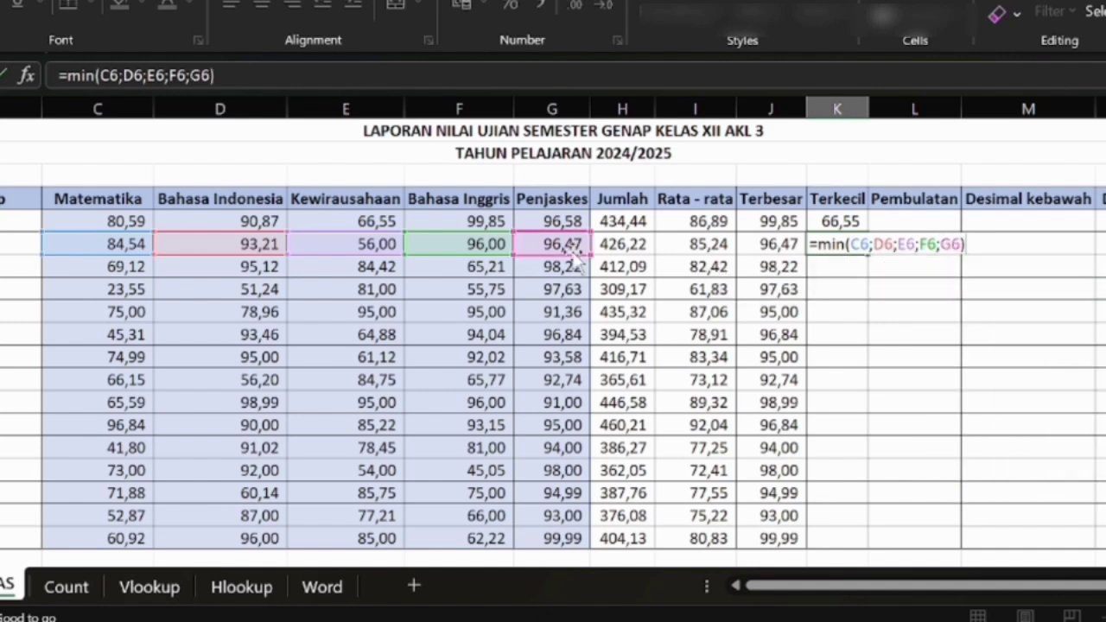
pyautogui.press('Return')
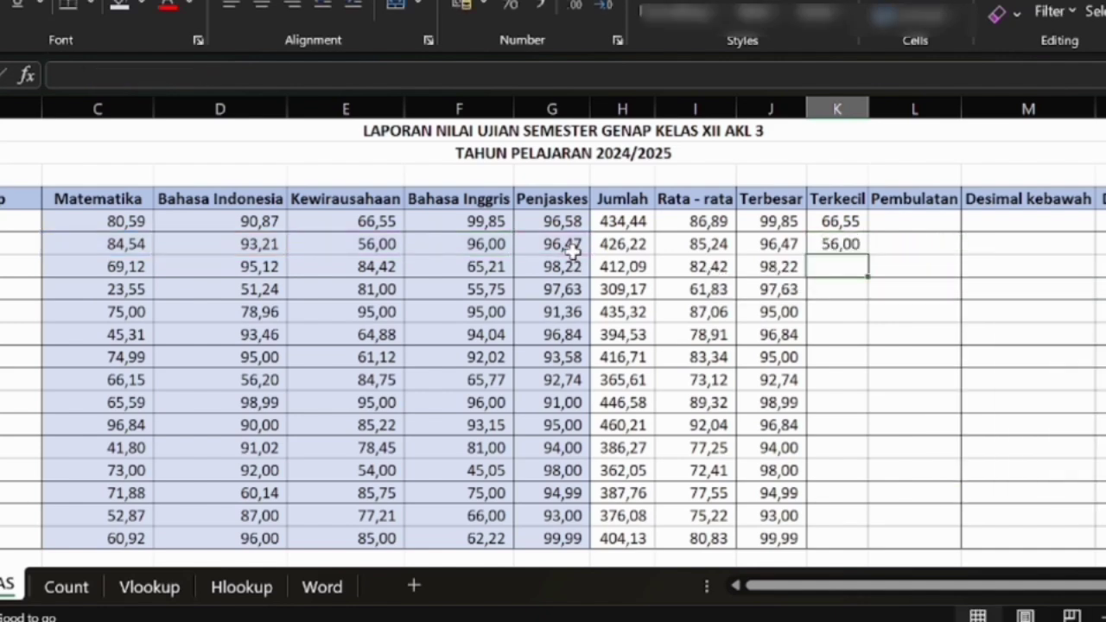
# Copy the K6 minimum formula down the Terkecil column to row 19.
pyautogui.click(825, 244)
pyautogui.moveTo(868, 254); pyautogui.dragTo(865, 539)
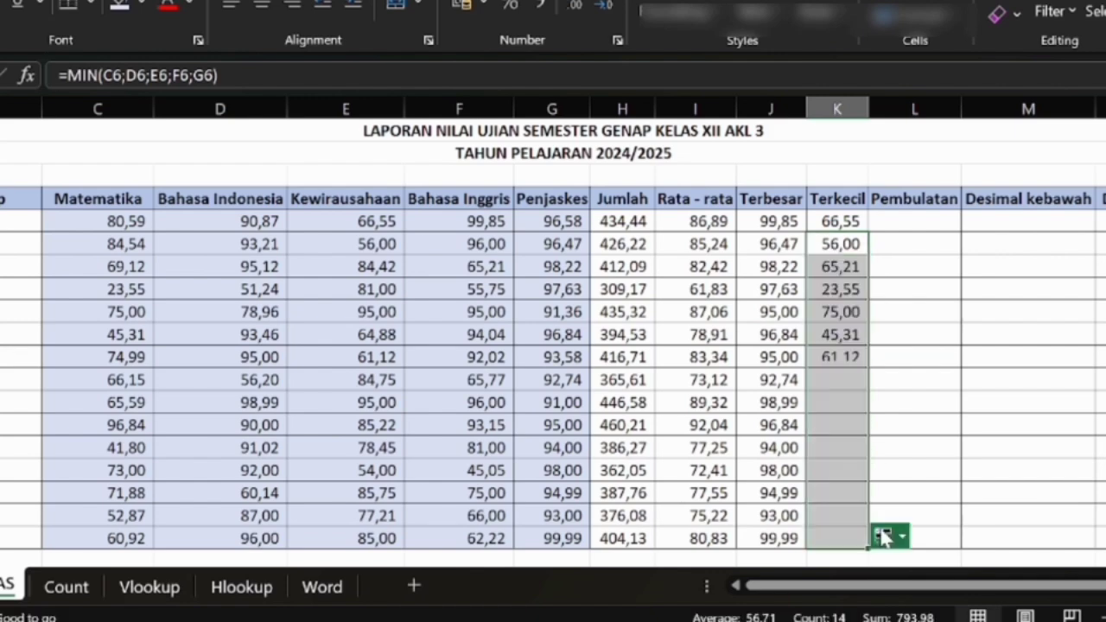
pyautogui.click(920, 314)
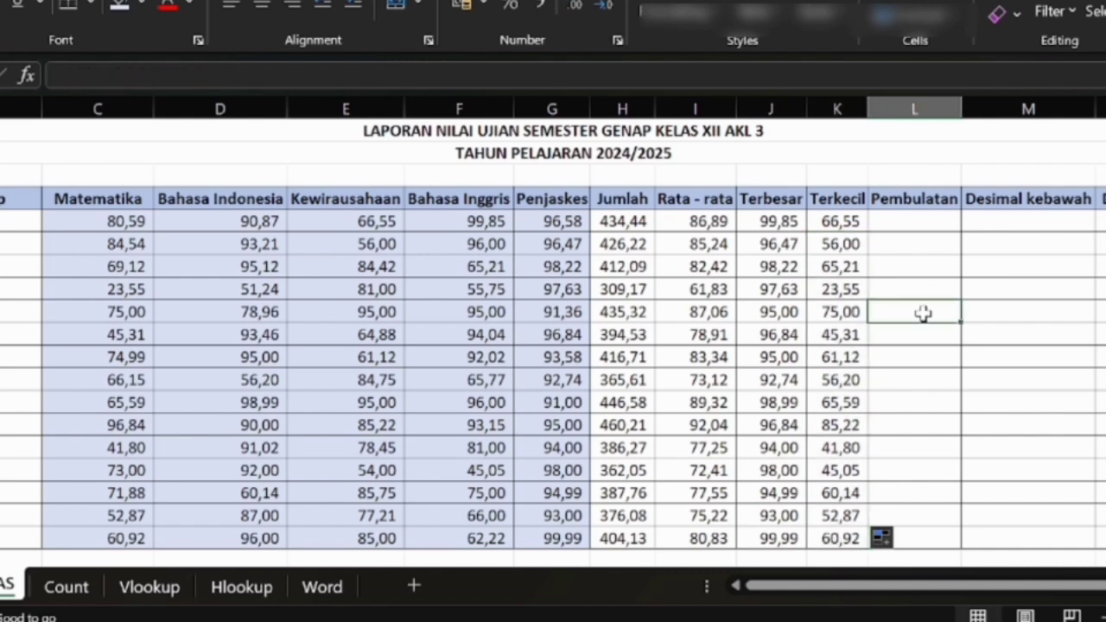
# Enter =ROUND(I5;0) in cell L5 to round the first student's average to a whole number.
pyautogui.click(916, 220)
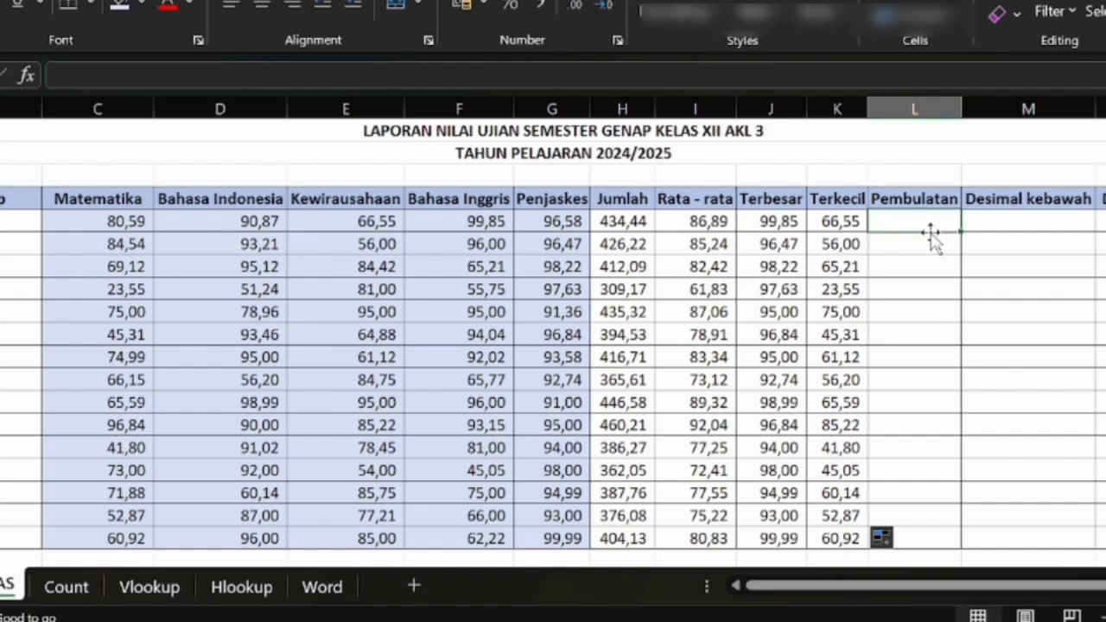
pyautogui.write('=ro')
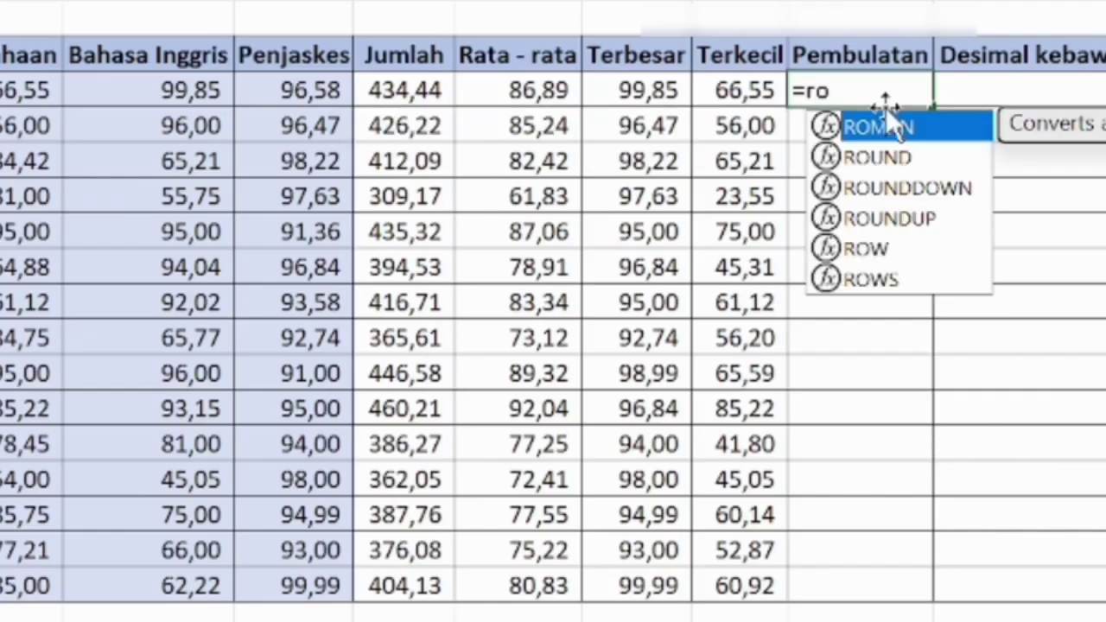
pyautogui.write('und')
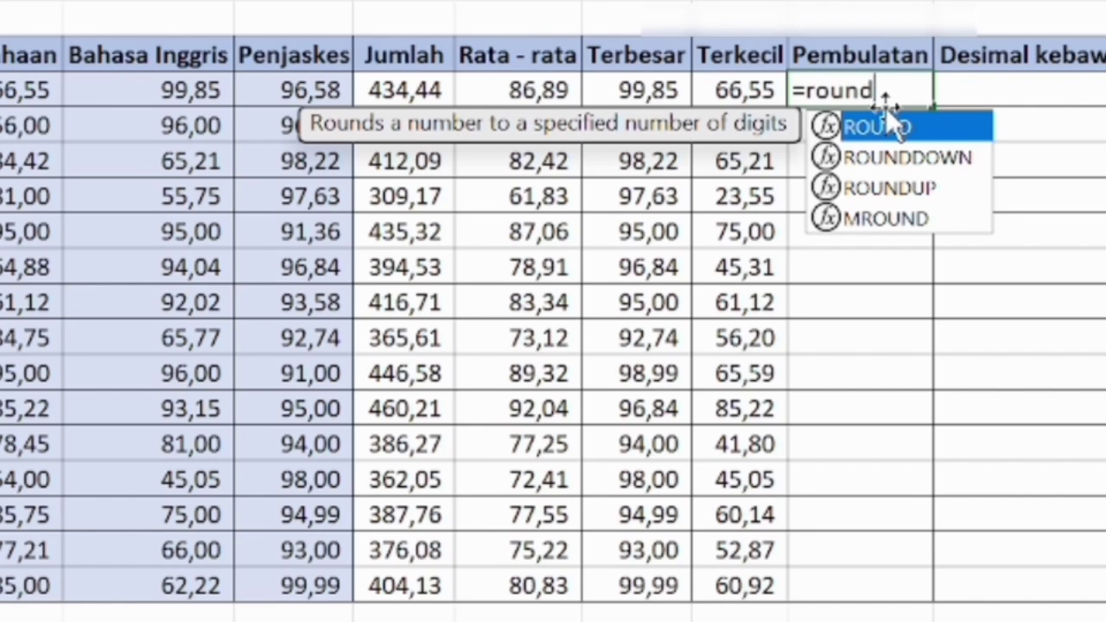
pyautogui.write('(')
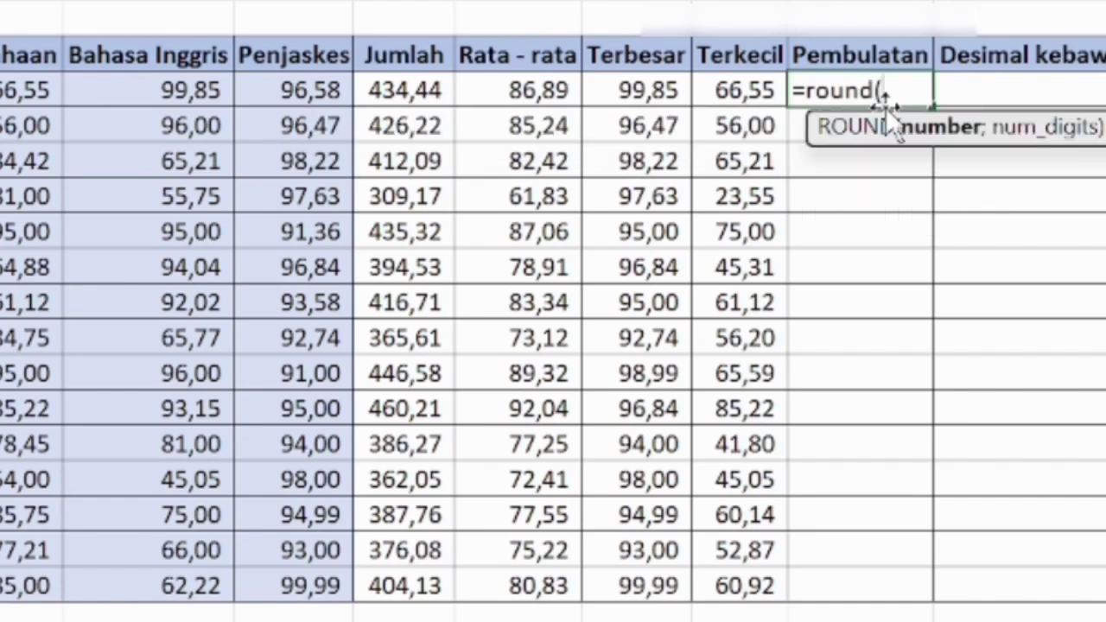
pyautogui.click(529, 92)
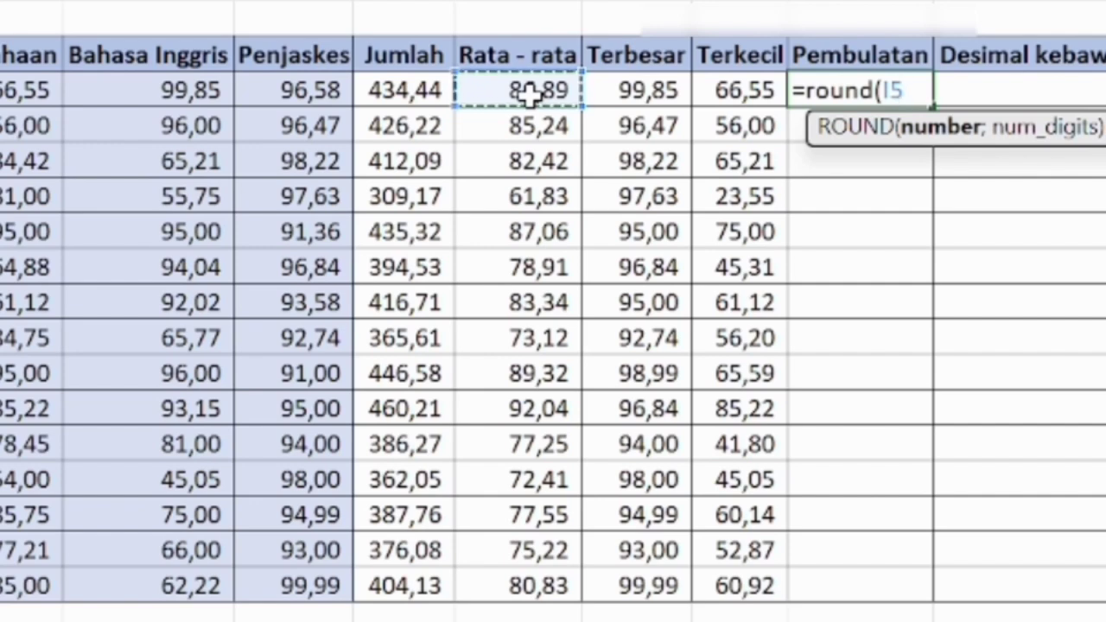
pyautogui.write(';')
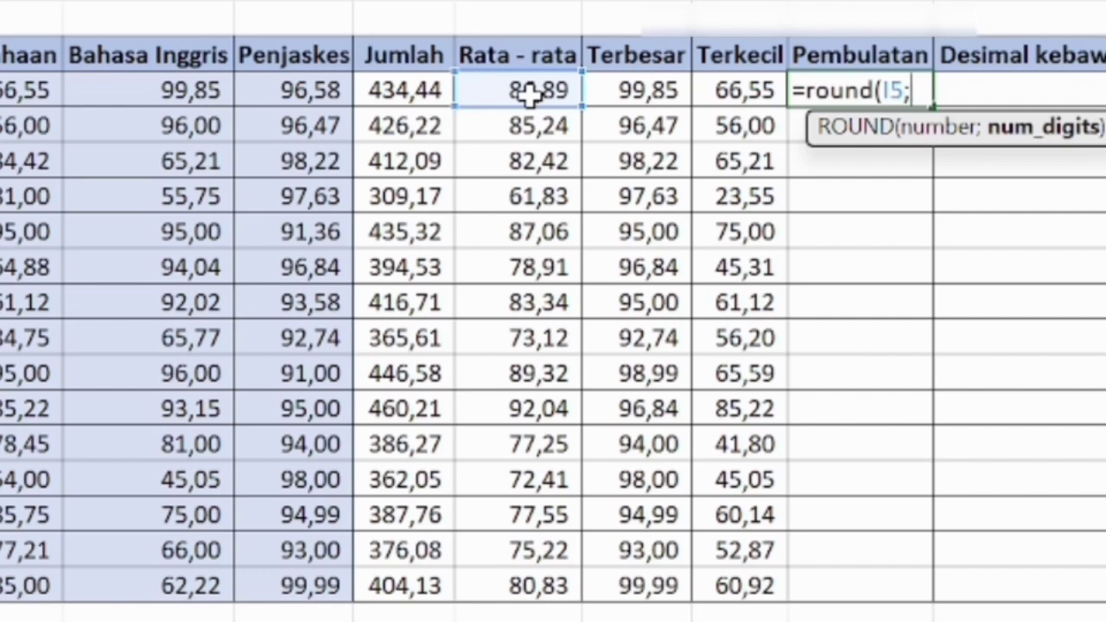
pyautogui.write('0)')
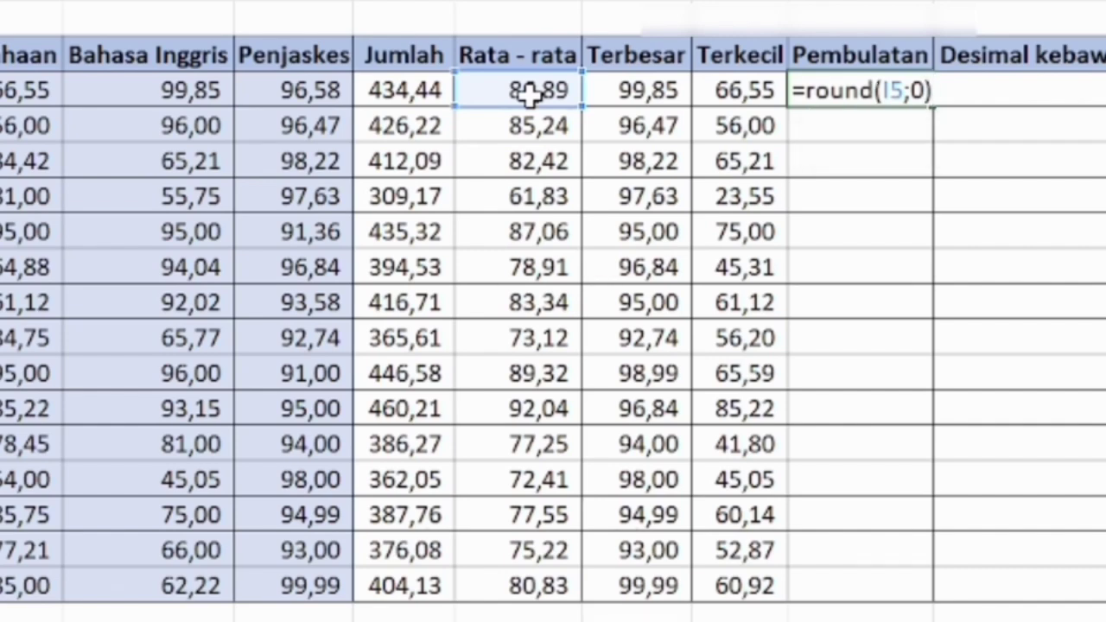
pyautogui.press('Return')
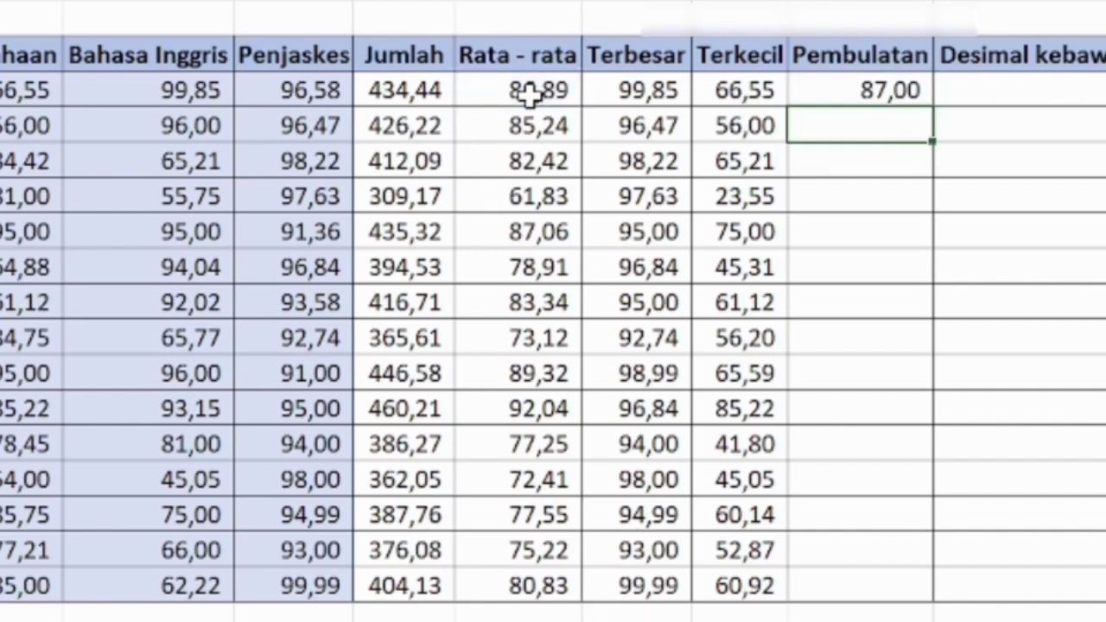
# Copy the L5 rounding formula down the Pembulatan column to row 19.
pyautogui.click(804, 89)
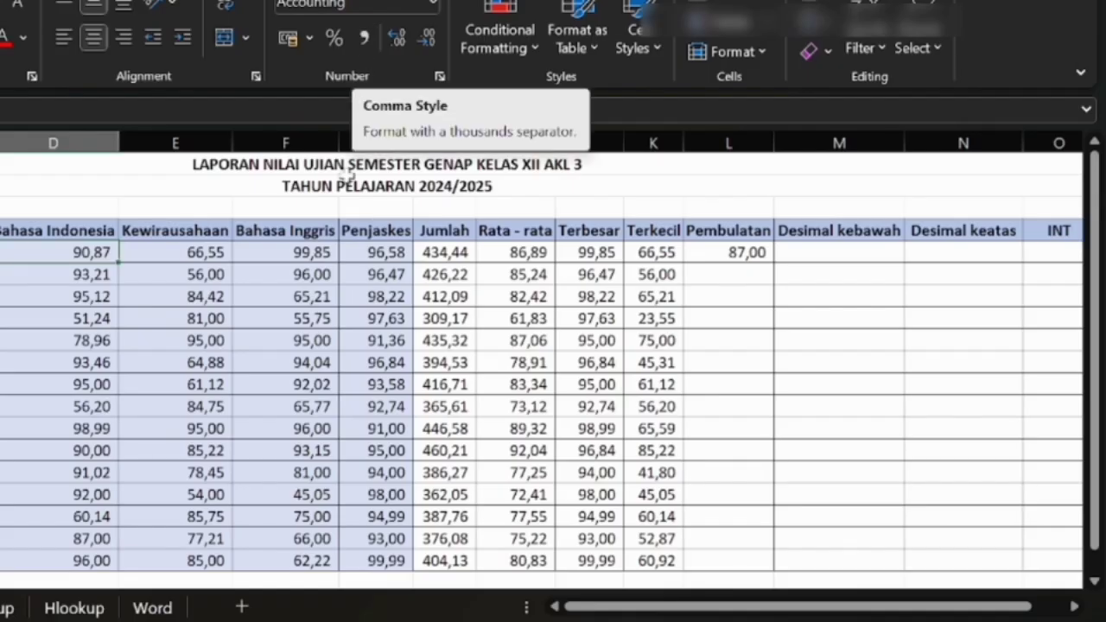
pyautogui.click(139, 364)
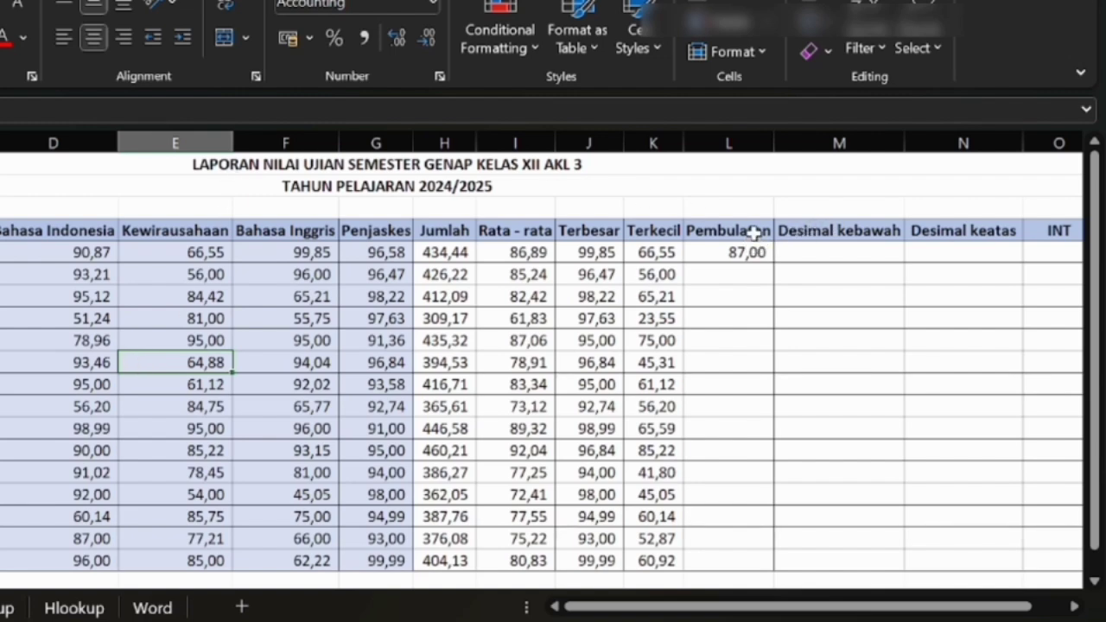
pyautogui.click(724, 250)
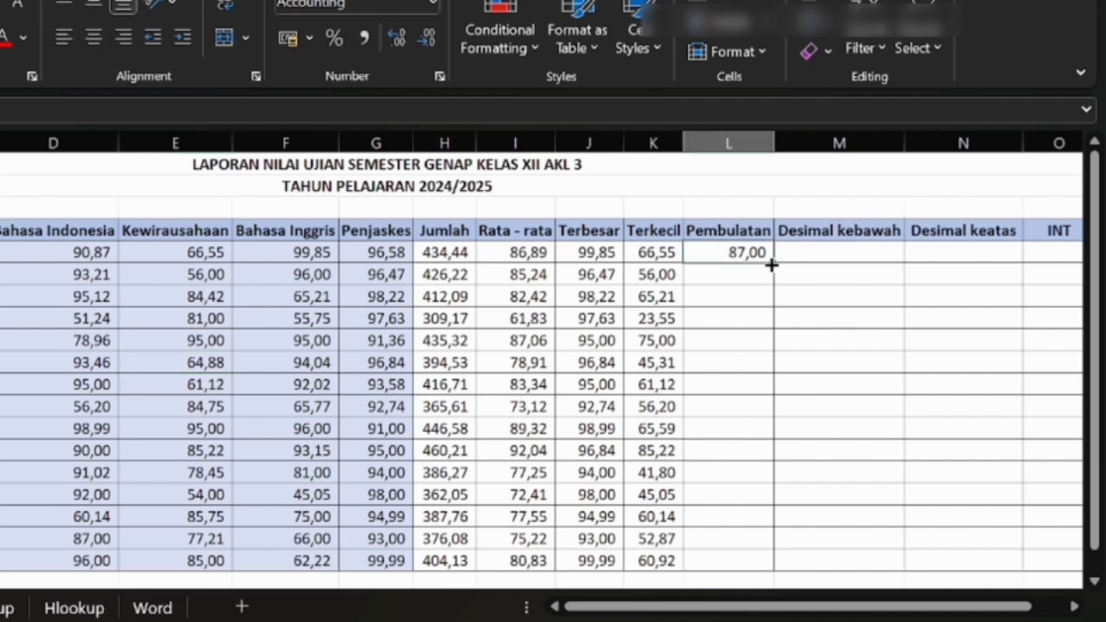
pyautogui.moveTo(773, 262); pyautogui.dragTo(758, 563)
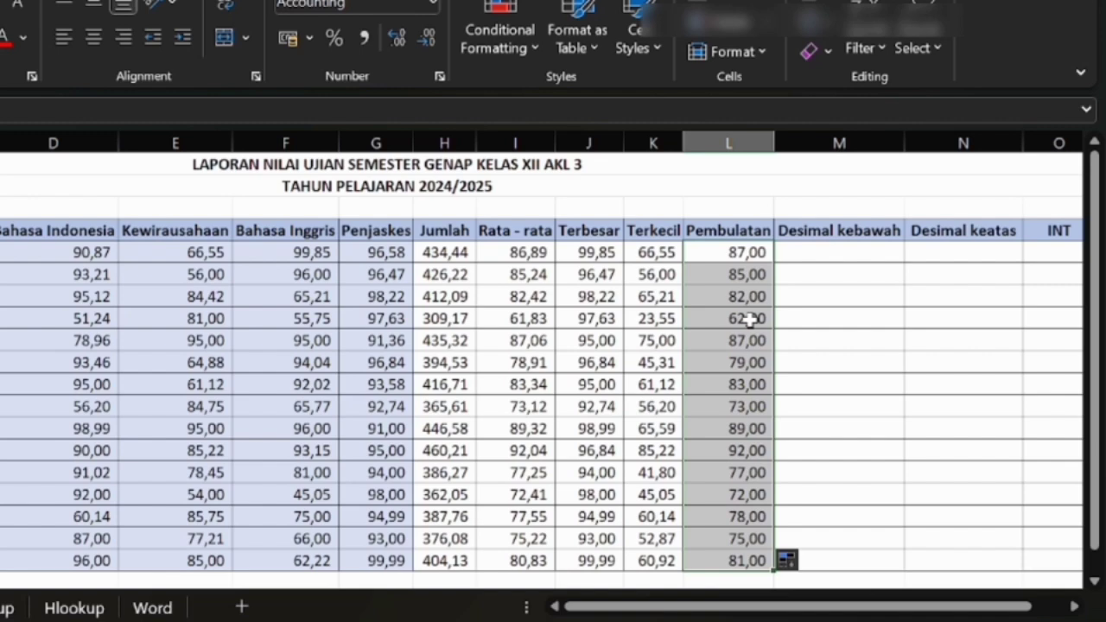
# Reduce the number format of the Pembulatan values in L5:L19 to zero decimal places.
pyautogui.click(429, 43)
pyautogui.click(430, 43)
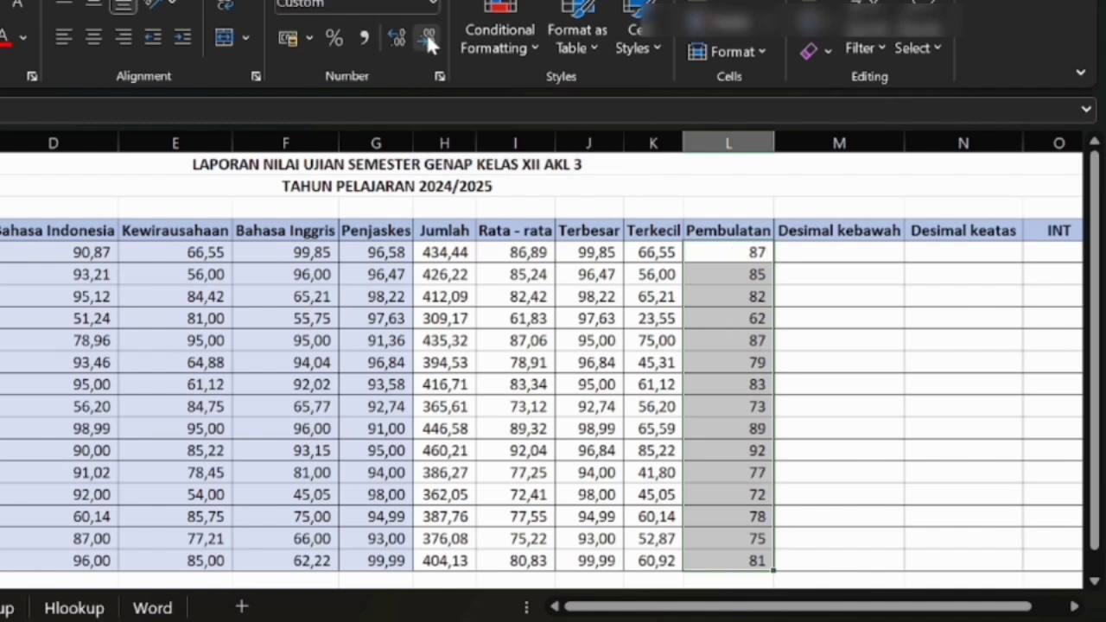
pyautogui.click(874, 357)
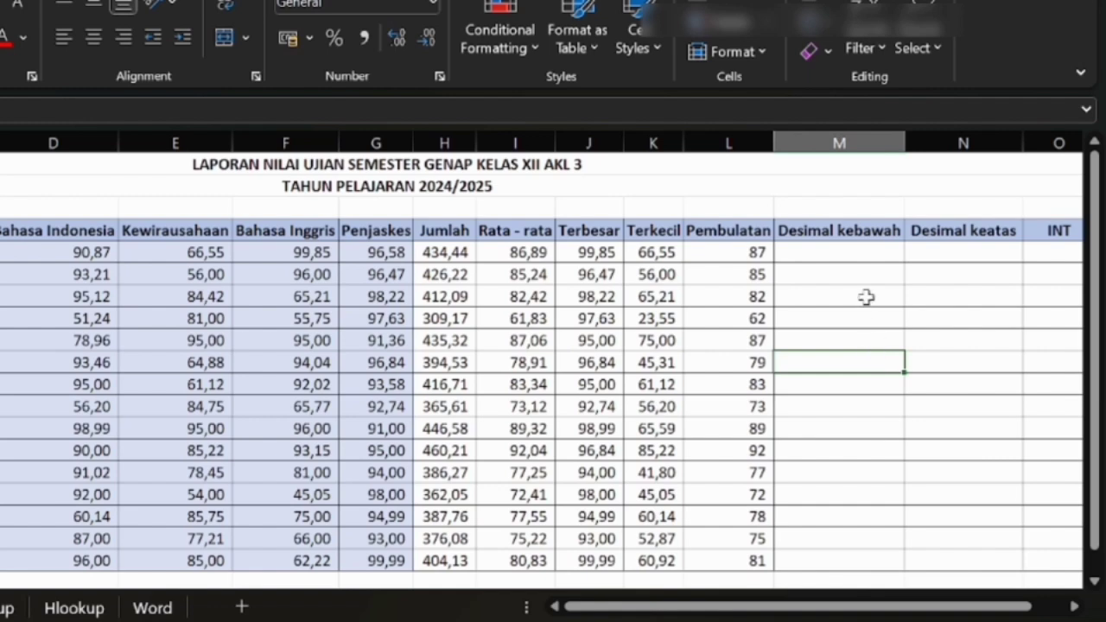
# Rename the Desimal kebawah column header in M4 as Pembulatan kebawah.
pyautogui.click(851, 252)
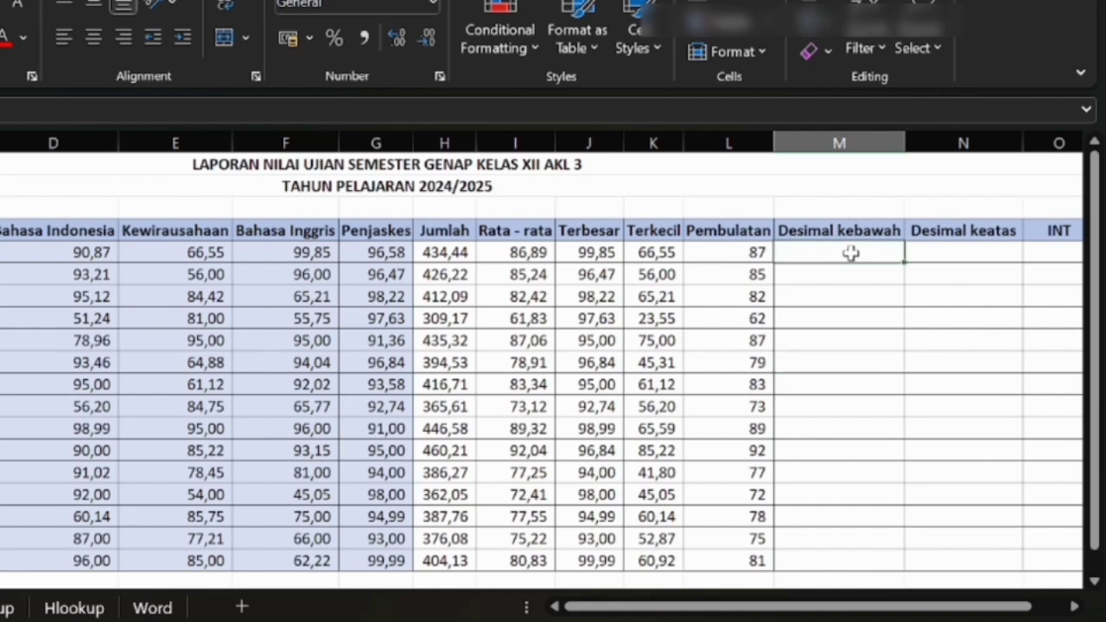
pyautogui.click(852, 230)
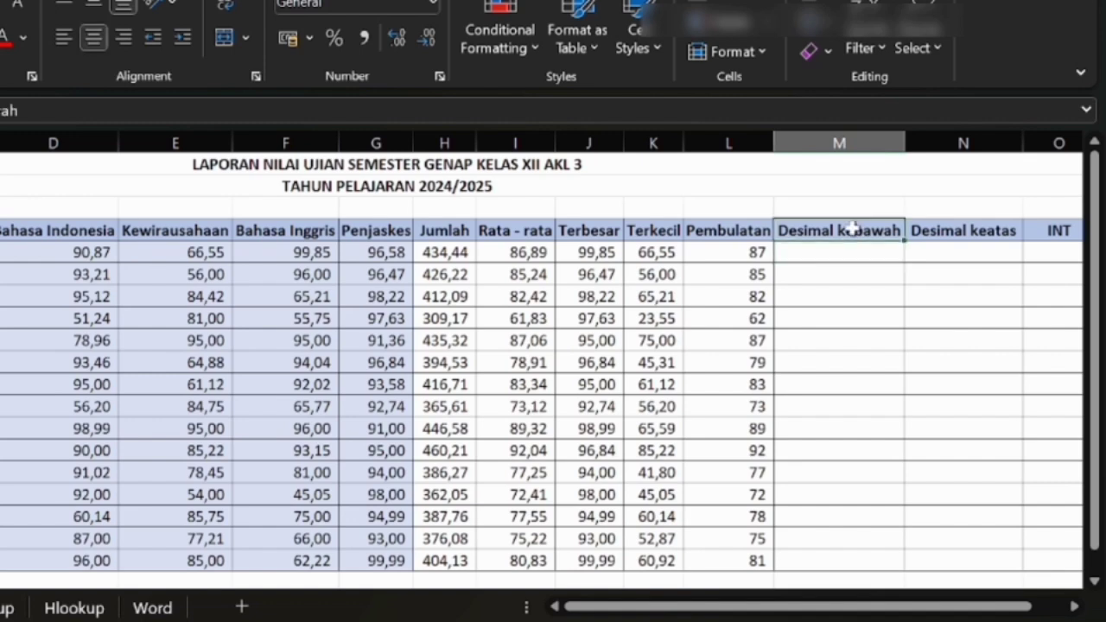
pyautogui.write('Pem')
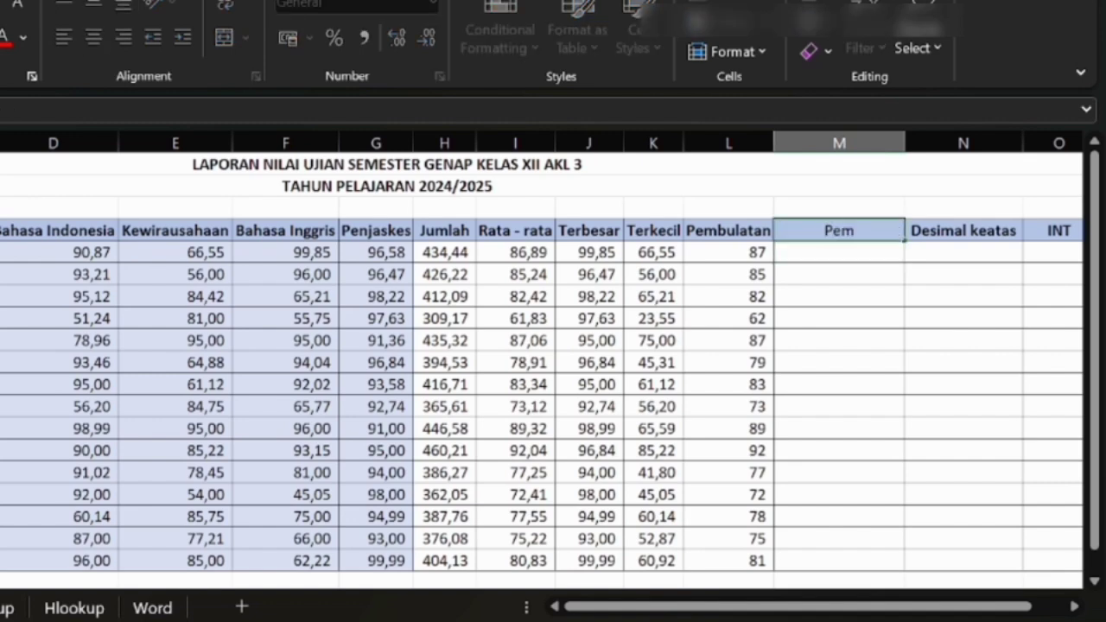
pyautogui.write('bulatan kebawah')
pyautogui.press('Return')
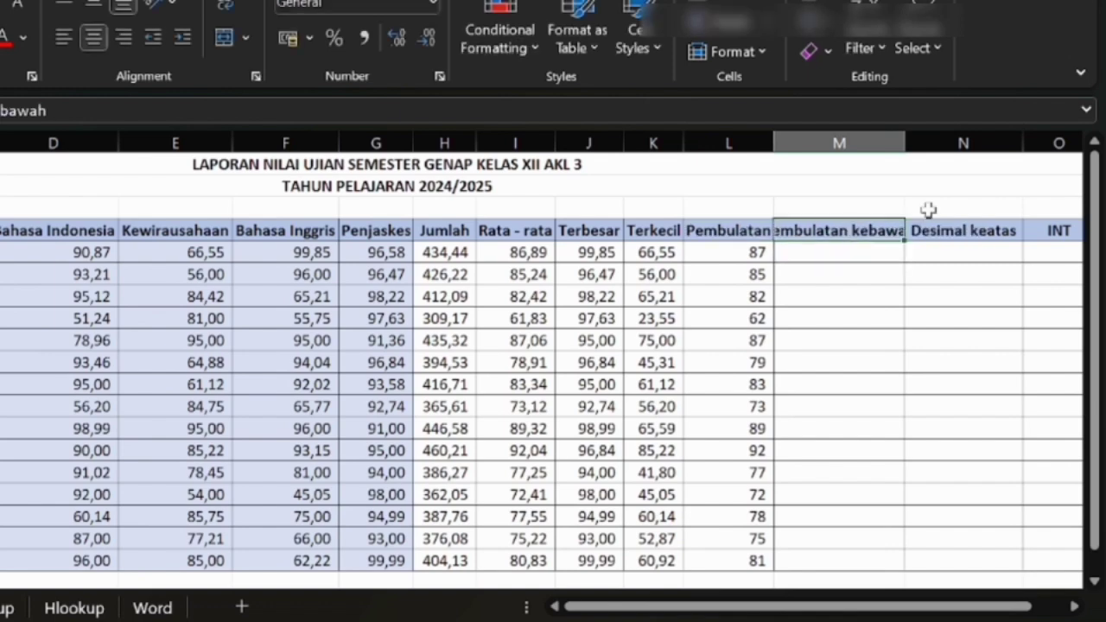
# Rename the Desimal keatas column header in N4 as Pembulatan keatas.
pyautogui.click(960, 230)
pyautogui.write('Pem')
pyautogui.write('bulatan keatas')
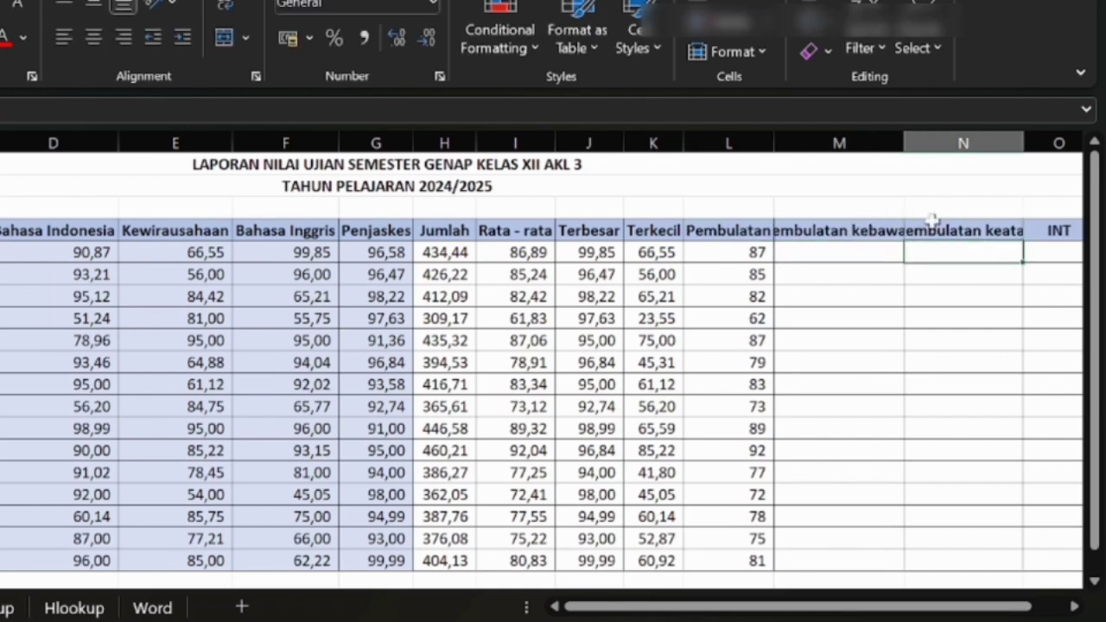
pyautogui.press('Return')
pyautogui.click(894, 251)
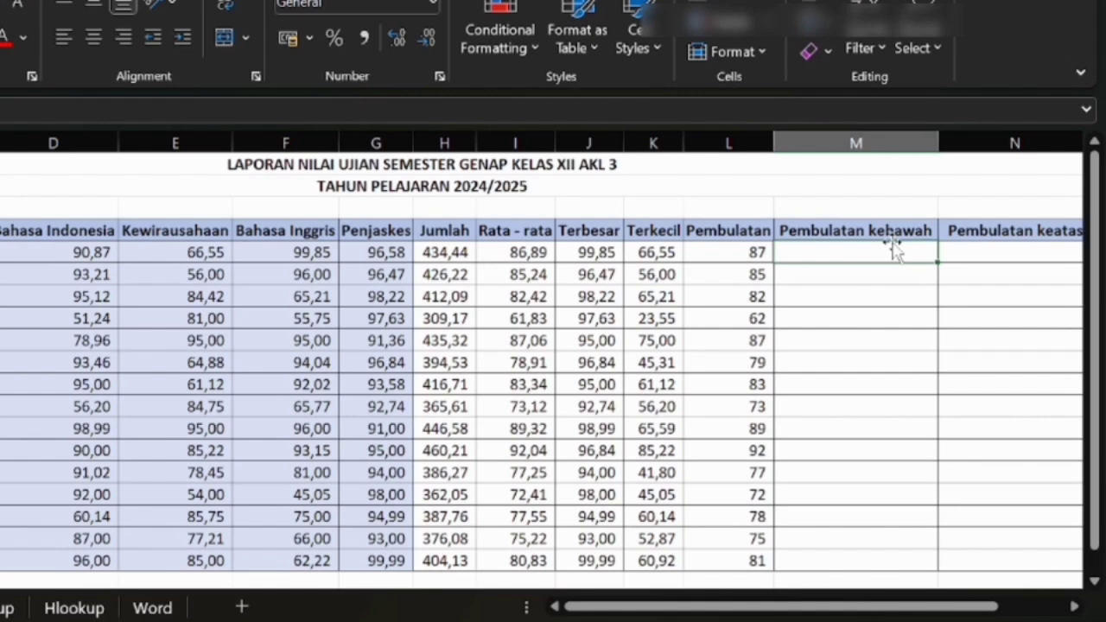
pyautogui.click(750, 259)
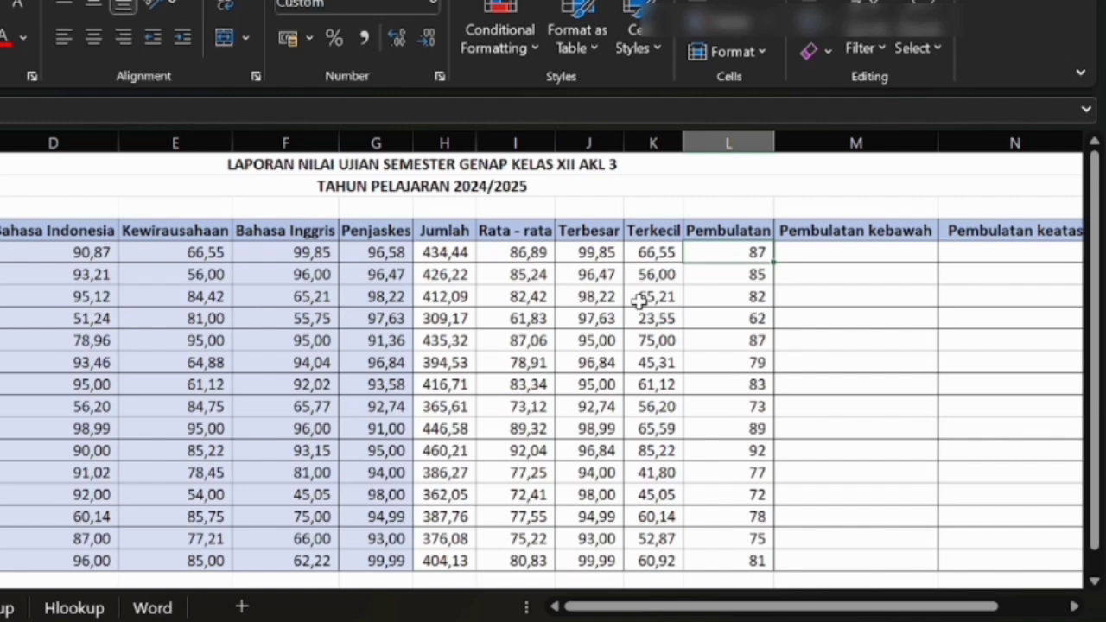
pyautogui.click(828, 251)
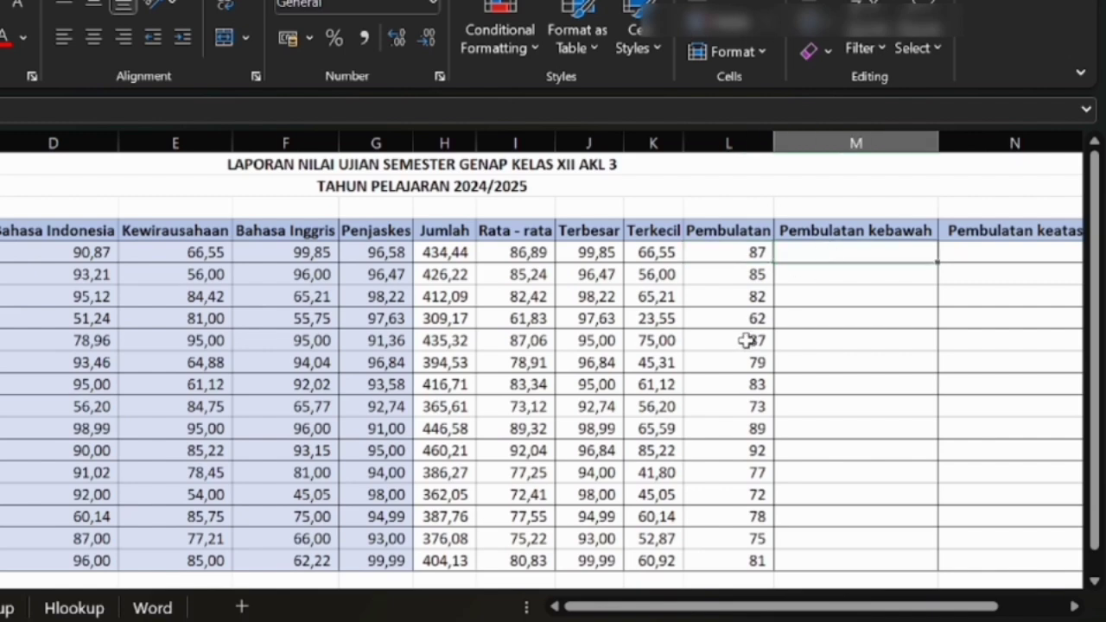
pyautogui.click(747, 341)
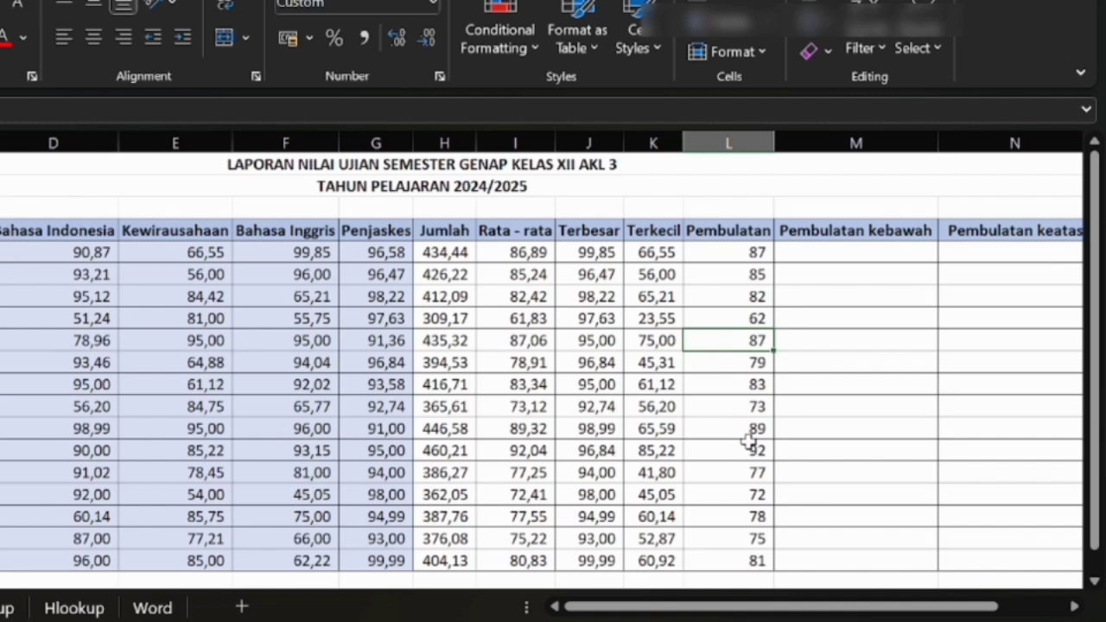
# Enter =ROUNDDOWN(I5;0) in cell M5 to round the first student's average down to a whole number.
pyautogui.click(825, 250)
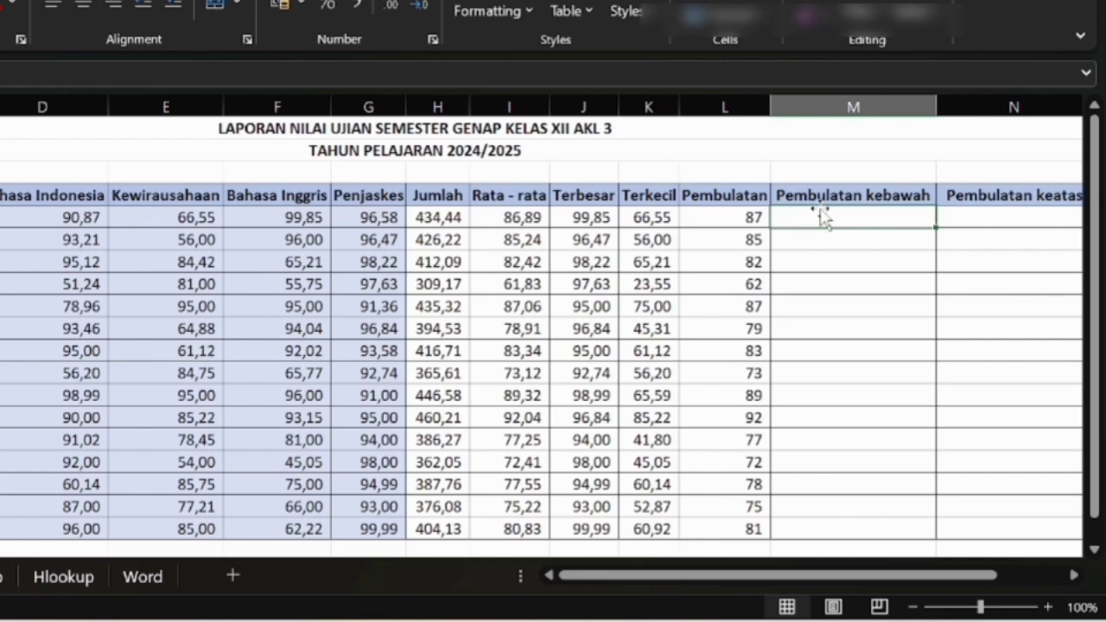
pyautogui.write('=round')
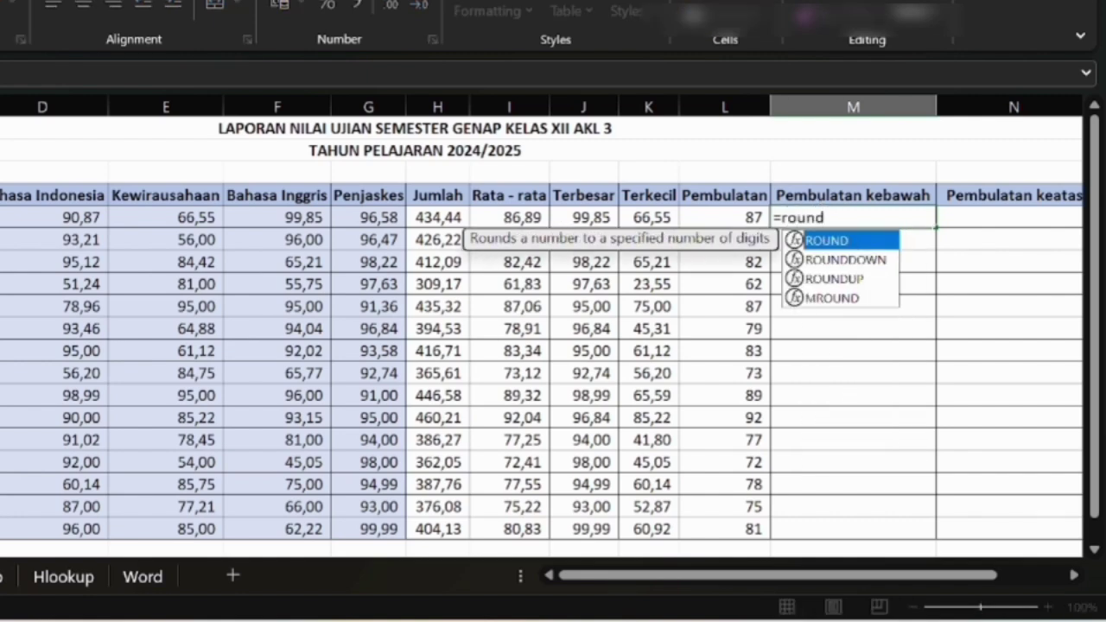
pyautogui.write('down')
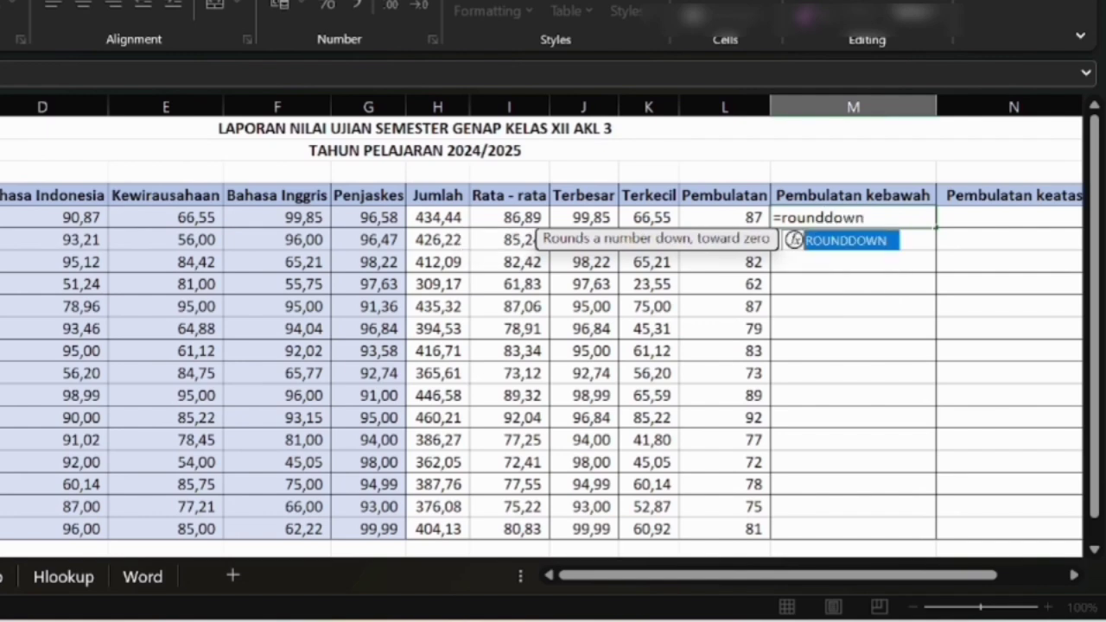
pyautogui.write('(')
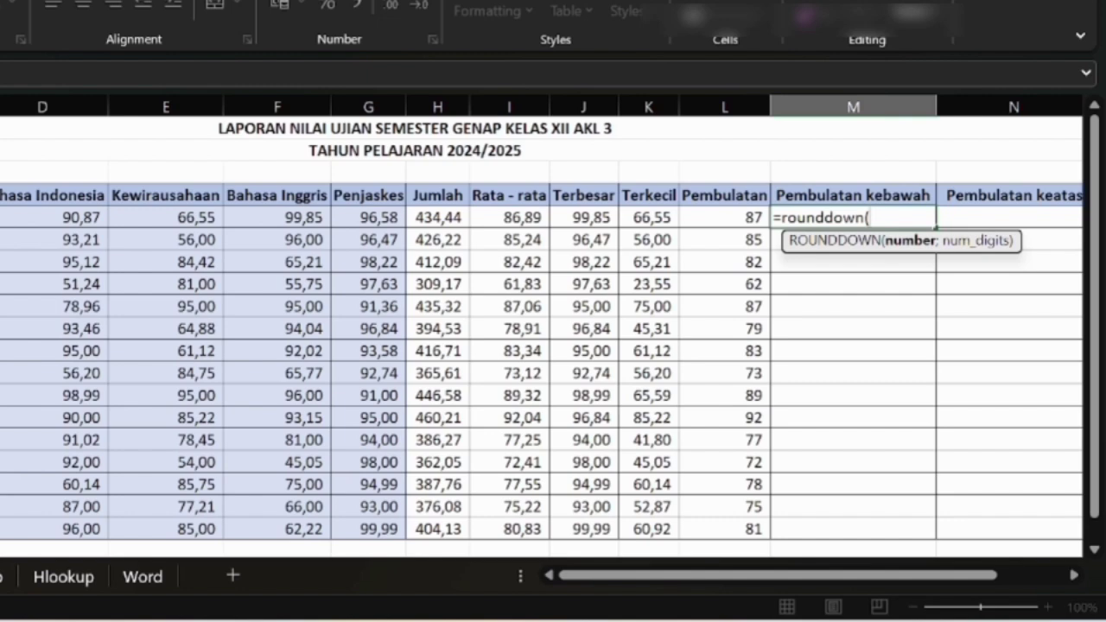
pyautogui.click(524, 223)
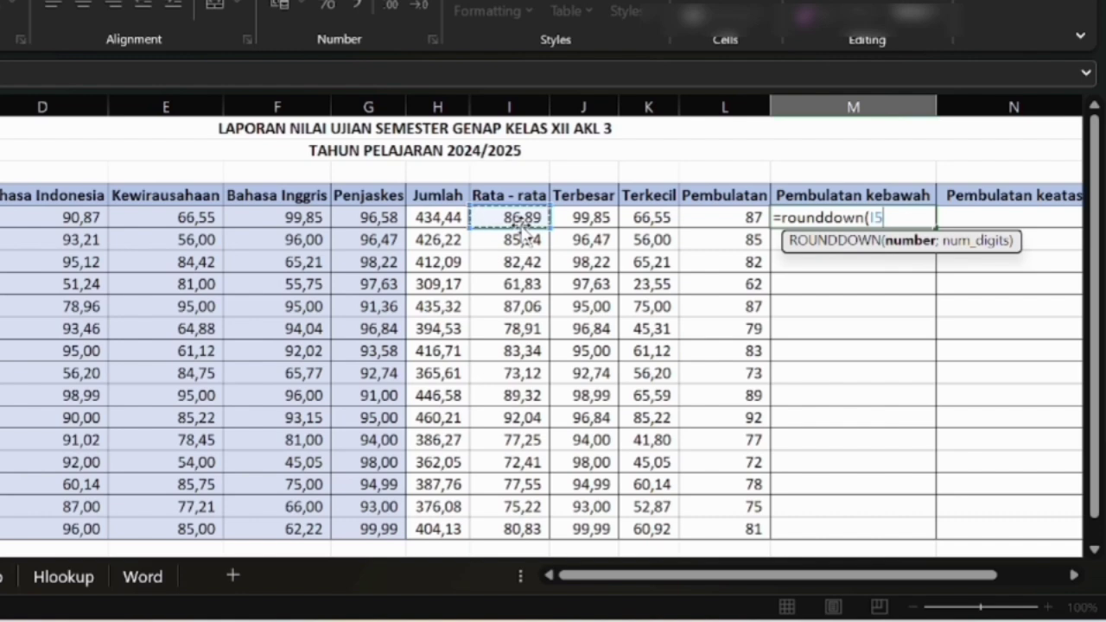
pyautogui.write(';')
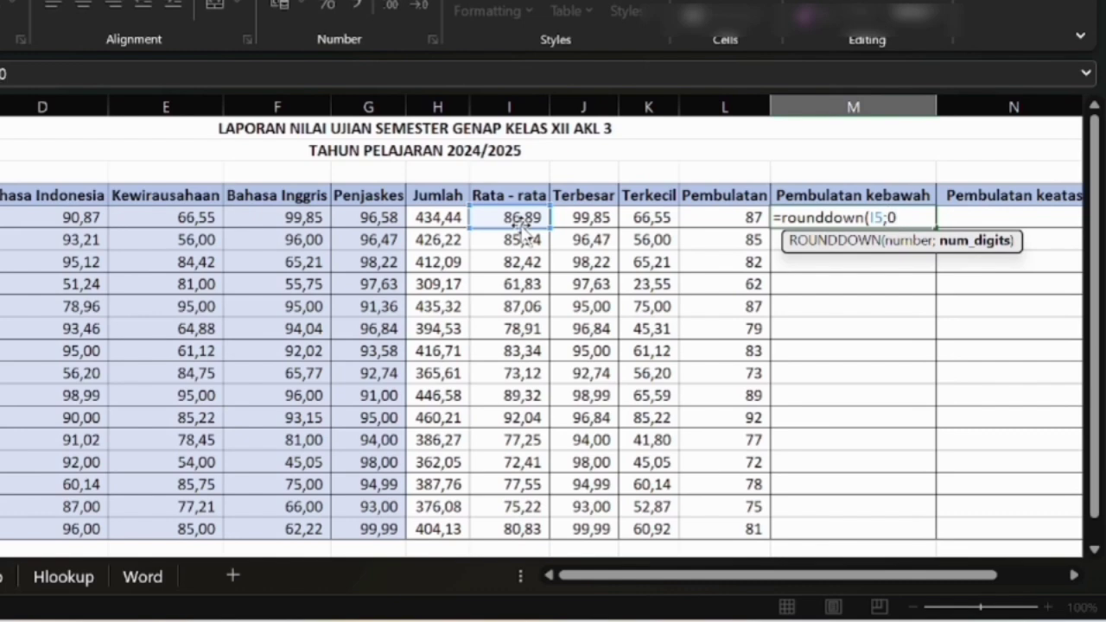
pyautogui.write('0)')
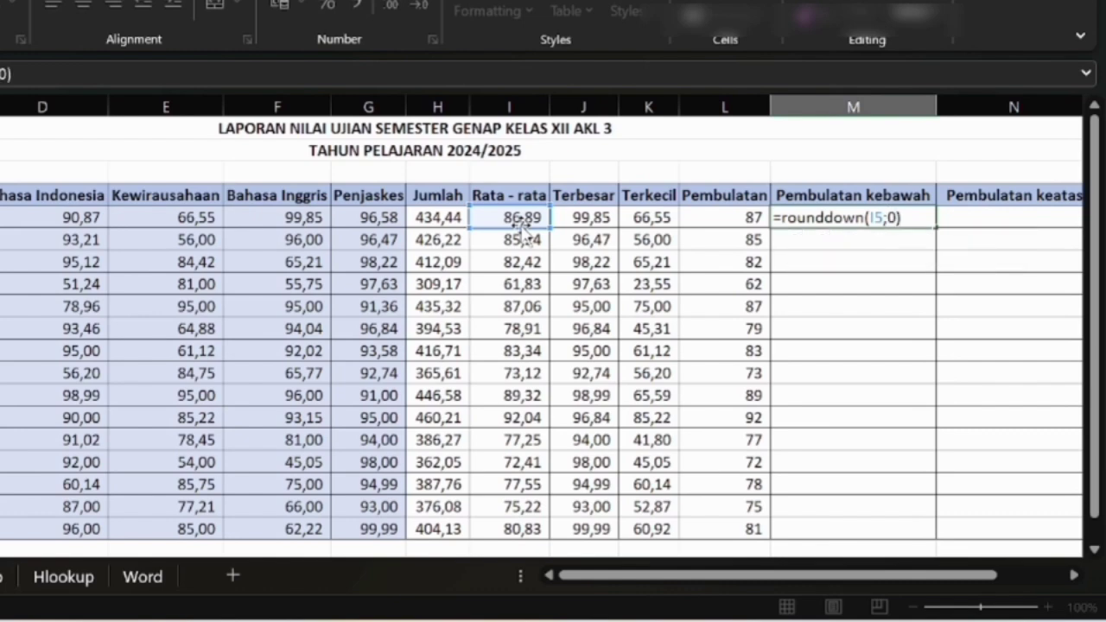
pyautogui.press('Return')
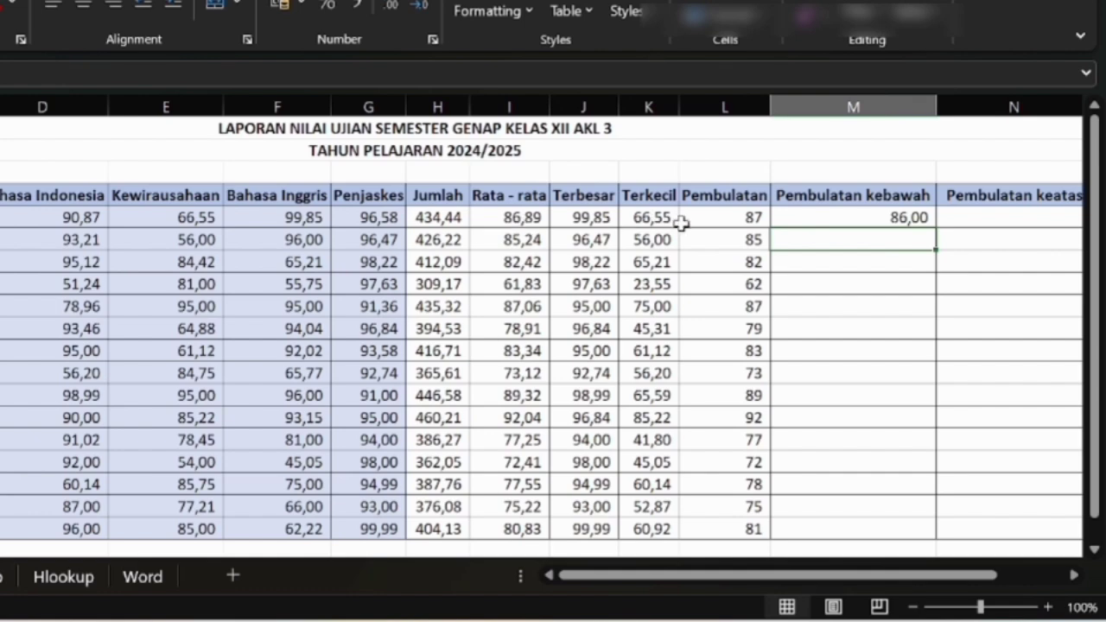
pyautogui.moveTo(740, 216); pyautogui.dragTo(764, 367)
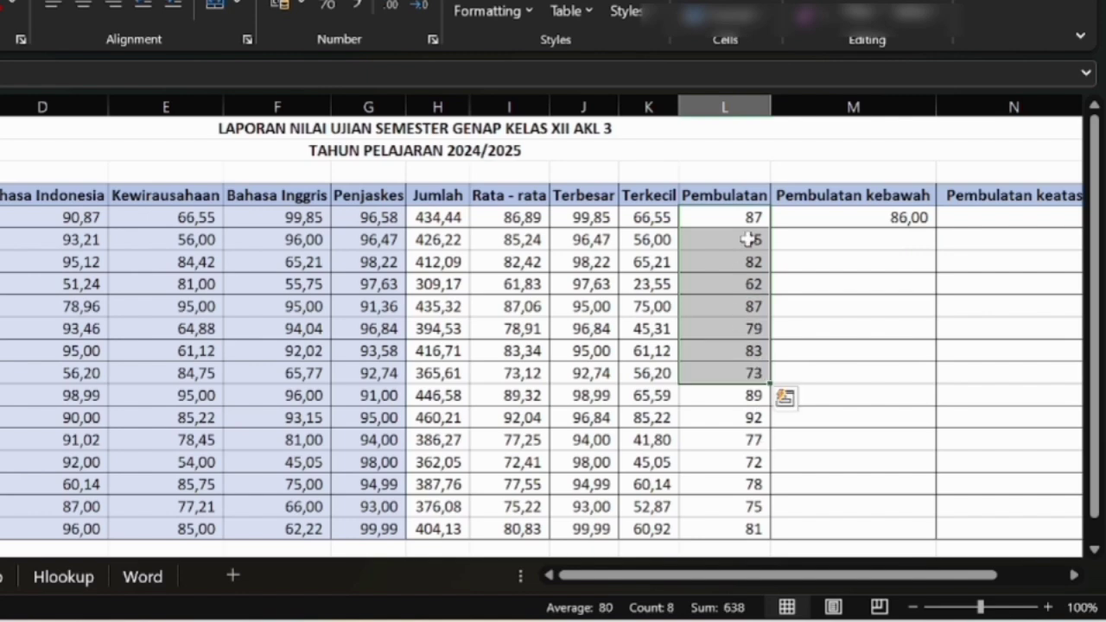
pyautogui.click(722, 222)
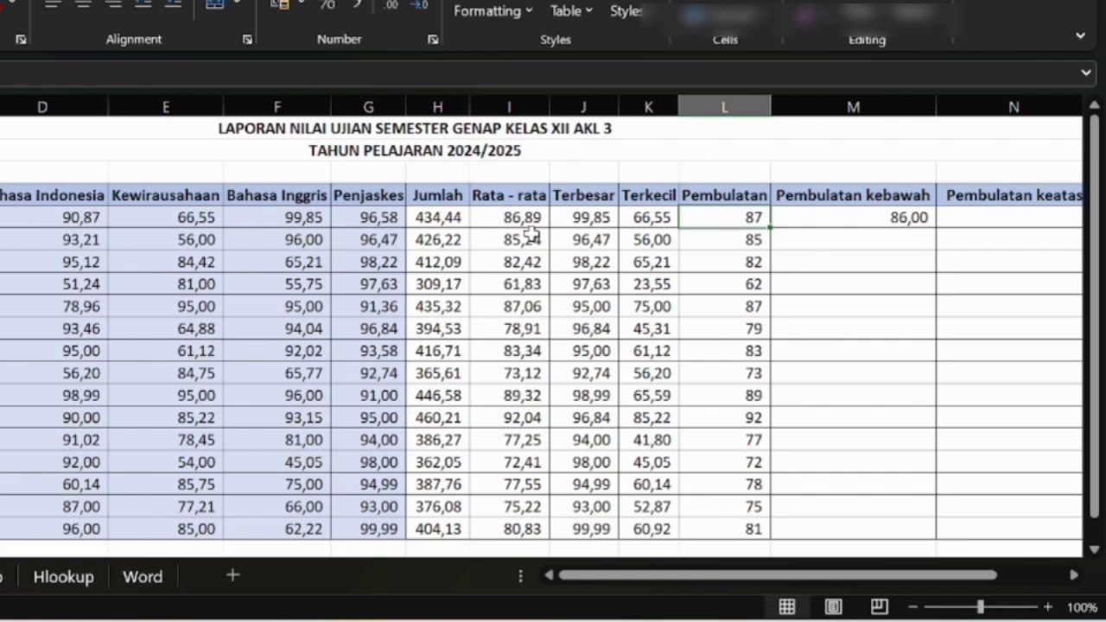
pyautogui.press('Right')
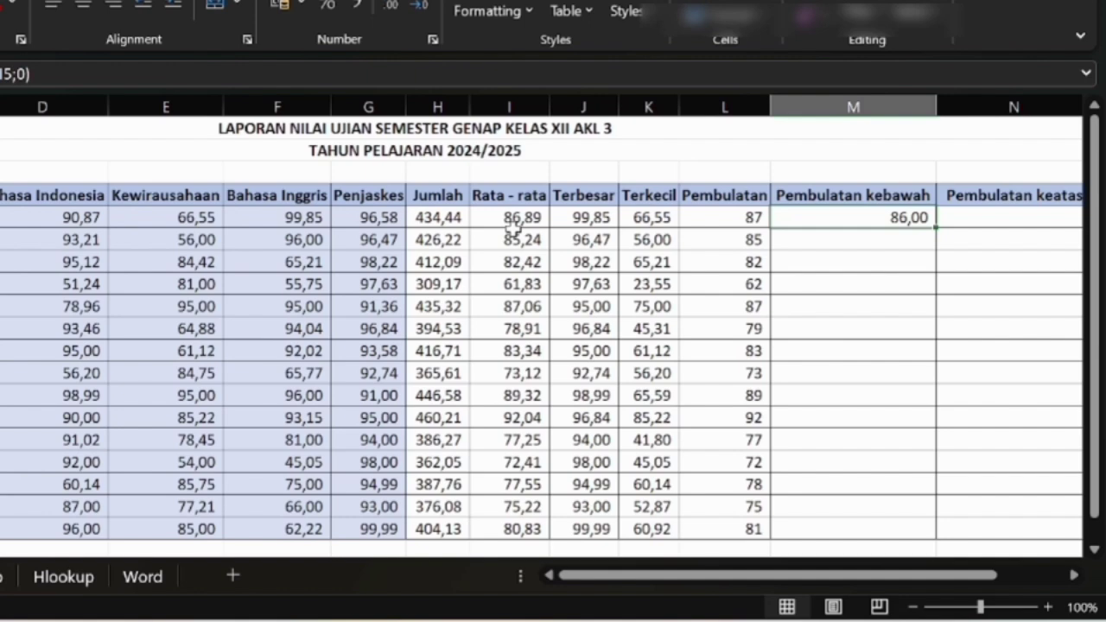
pyautogui.click(522, 245)
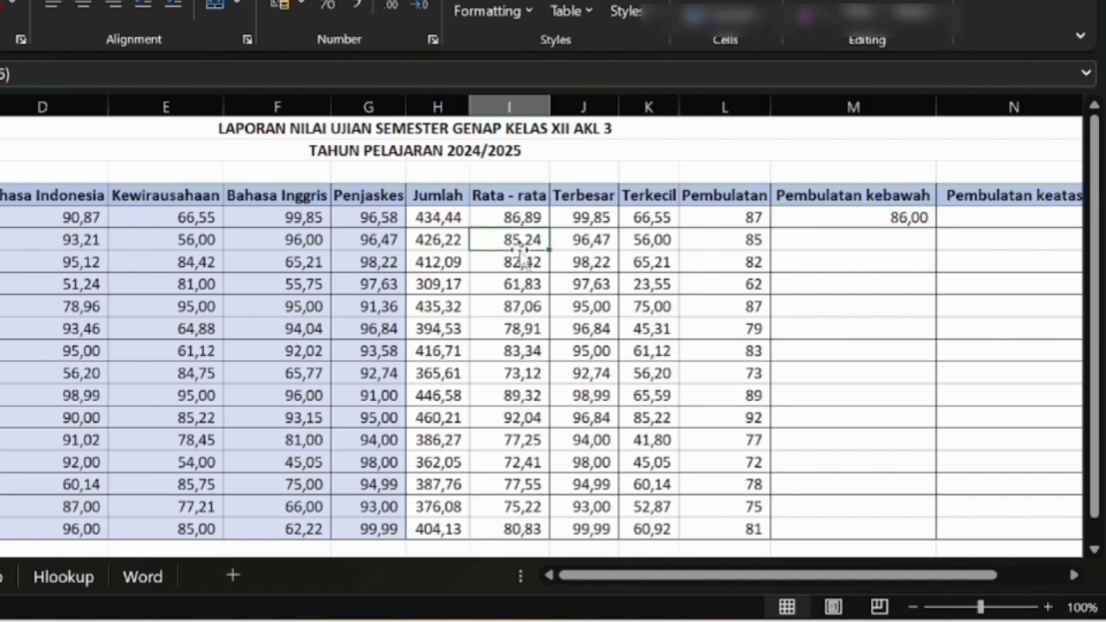
# Copy the M5 round-down formula down the Pembulatan kebawah column to row 19.
pyautogui.click(840, 222)
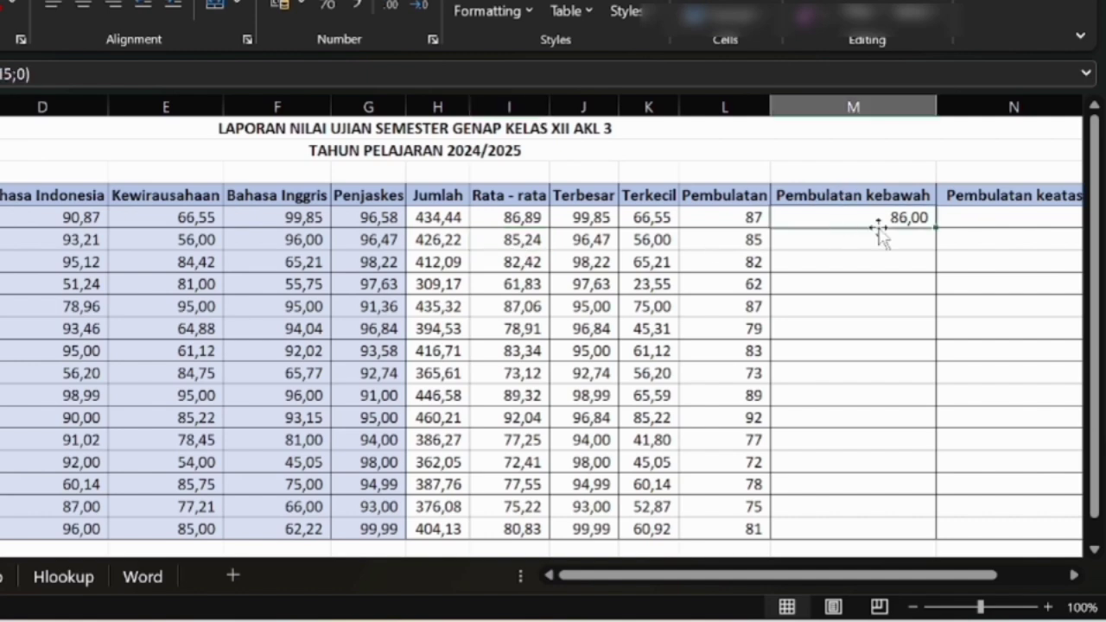
pyautogui.moveTo(936, 228); pyautogui.dragTo(954, 527)
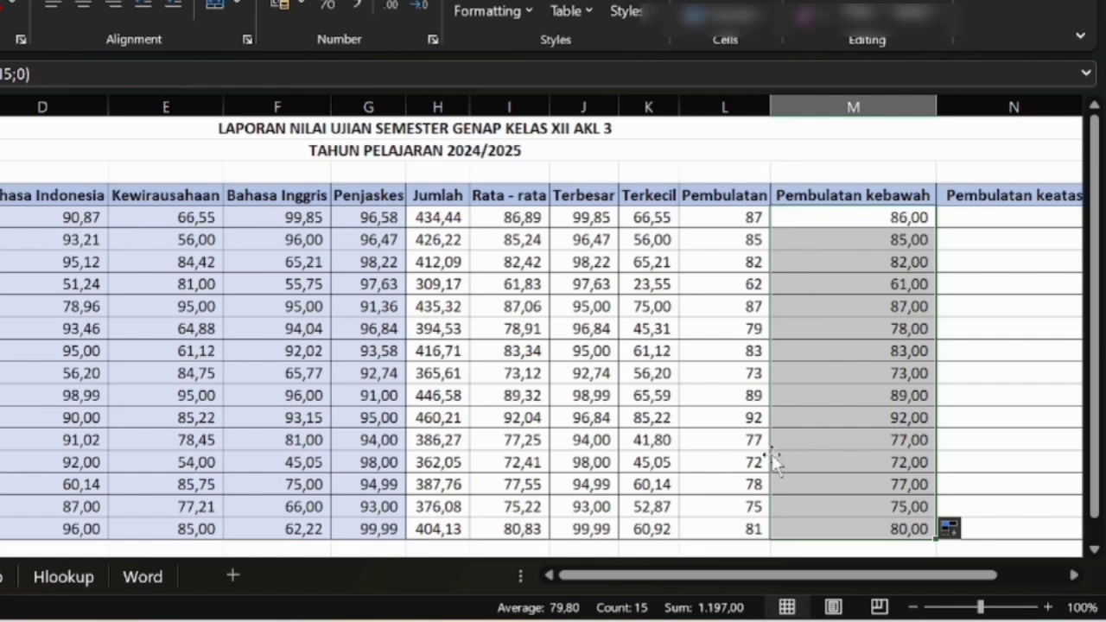
# Enter =ROUNDUP(I5;0) in cell N5 to round the first student's average up to a whole number.
pyautogui.click(1002, 217)
pyautogui.write('=')
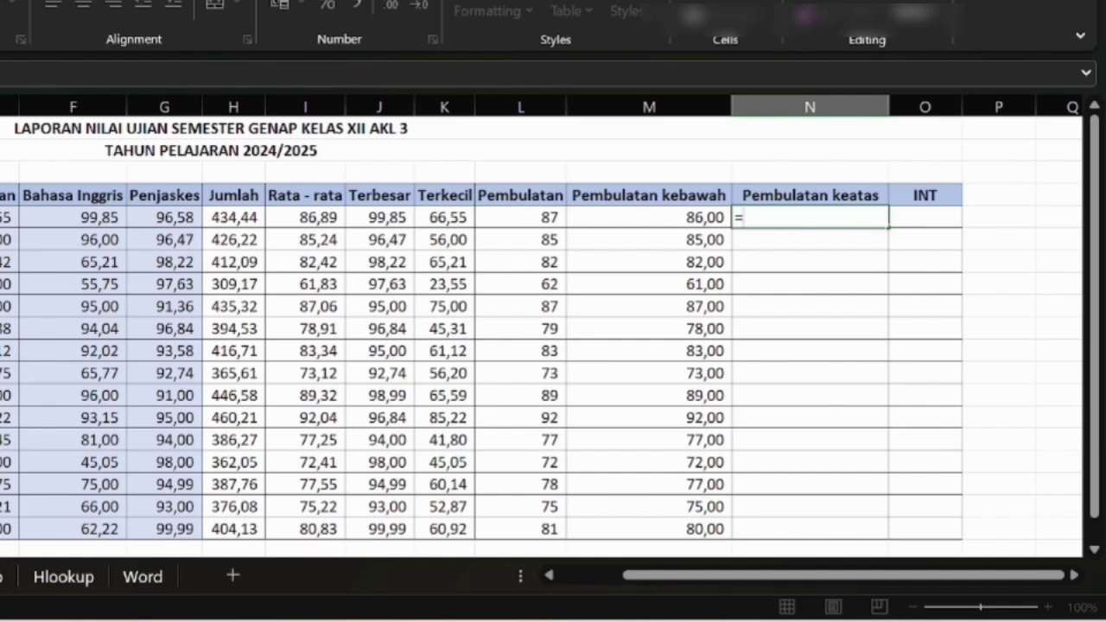
pyautogui.write('rou')
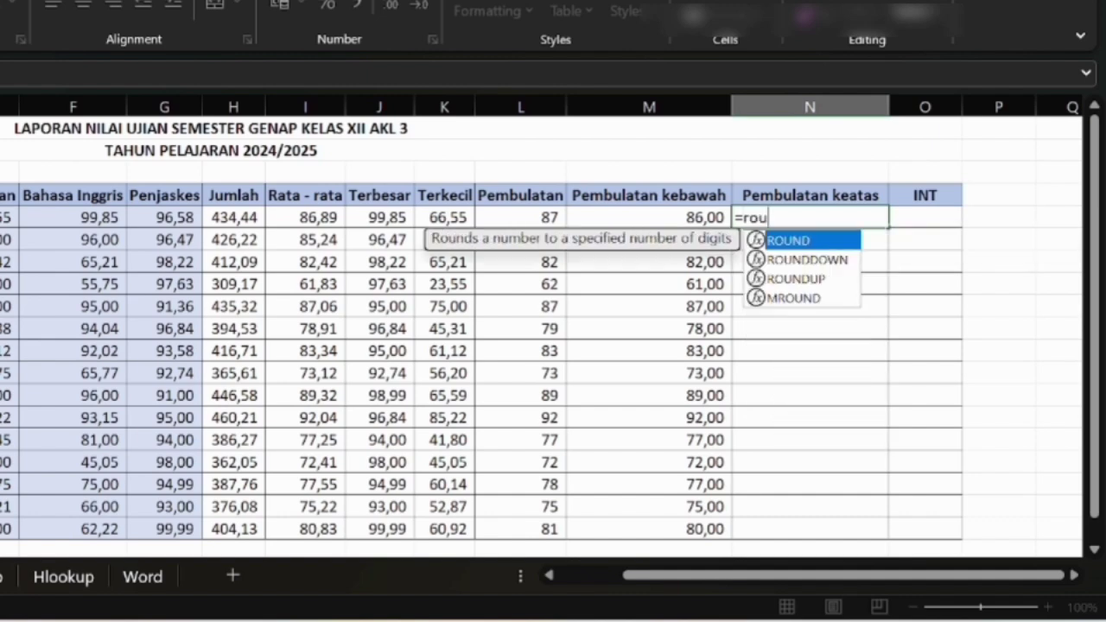
pyautogui.write('ndu')
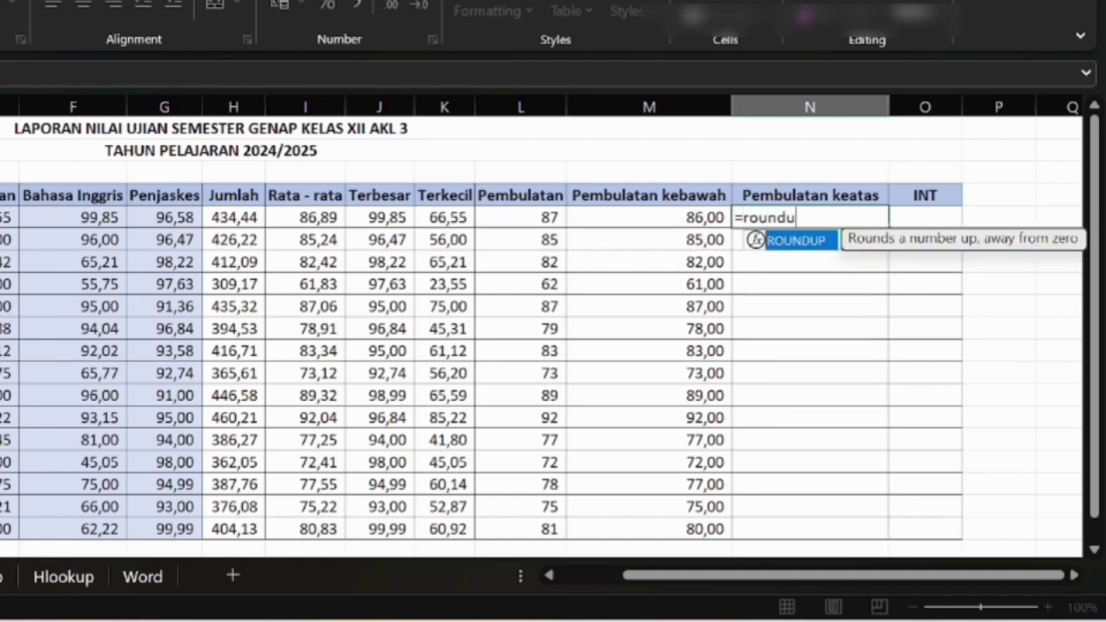
pyautogui.write('p(')
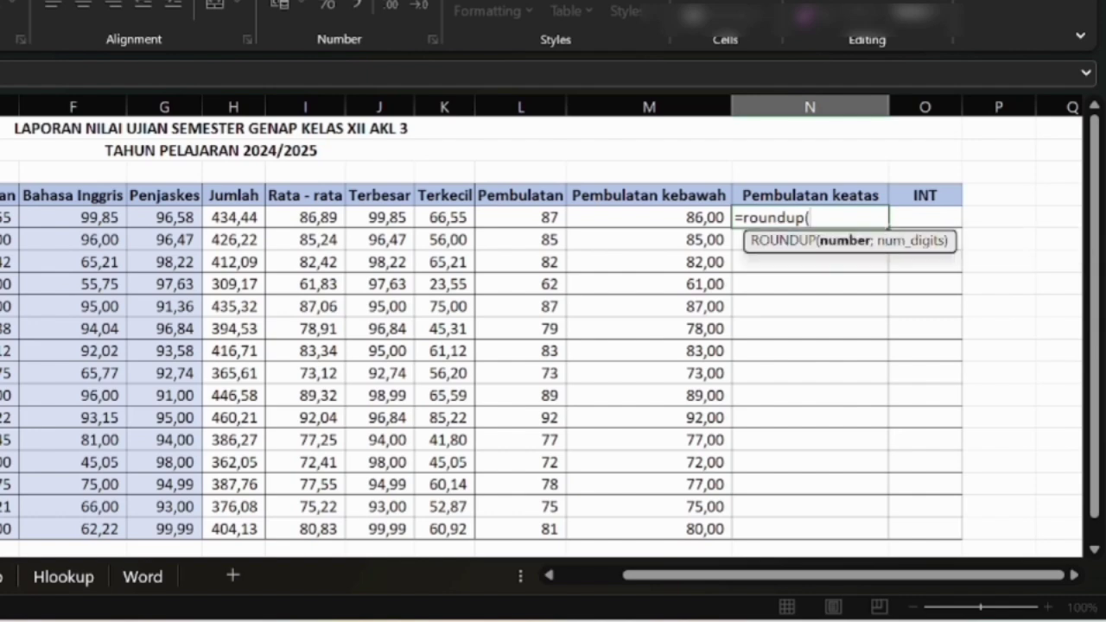
pyautogui.click(307, 215)
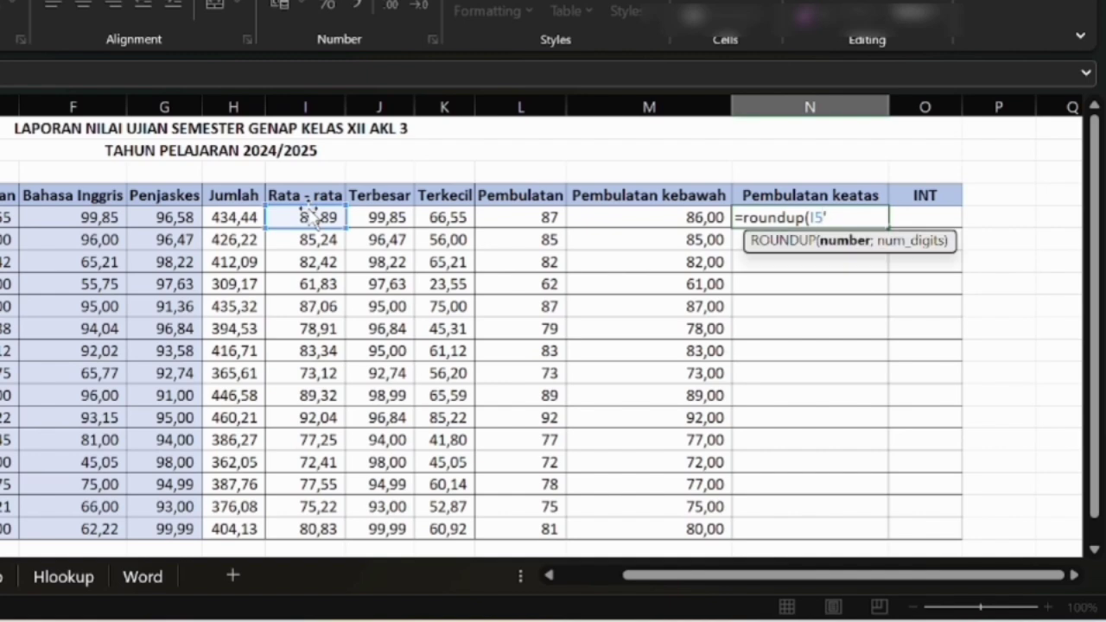
pyautogui.write(';0')
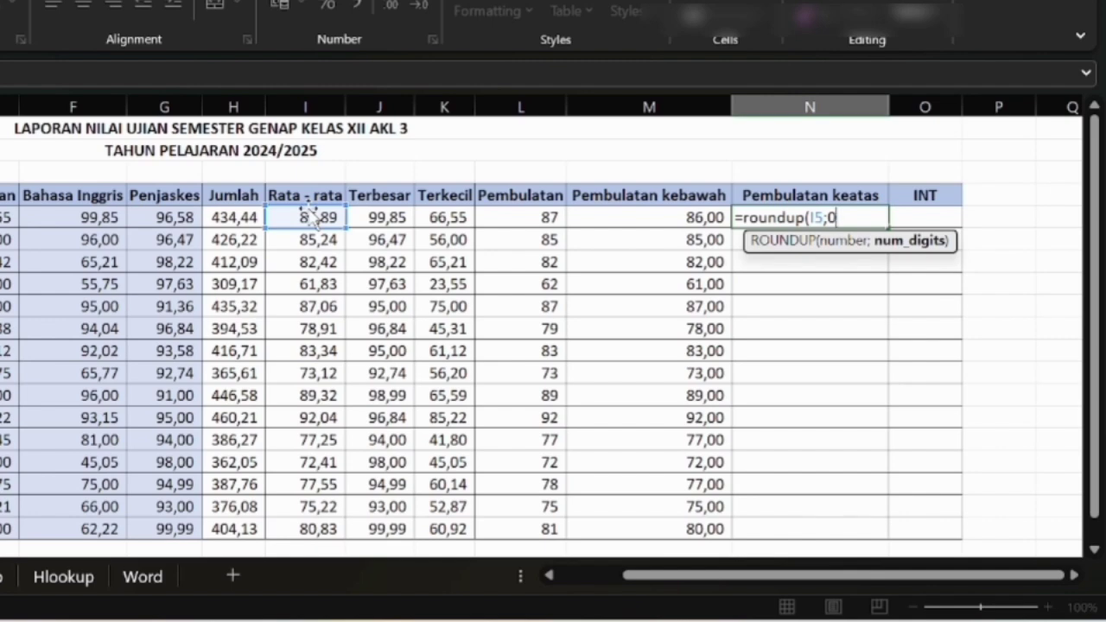
pyautogui.write(')')
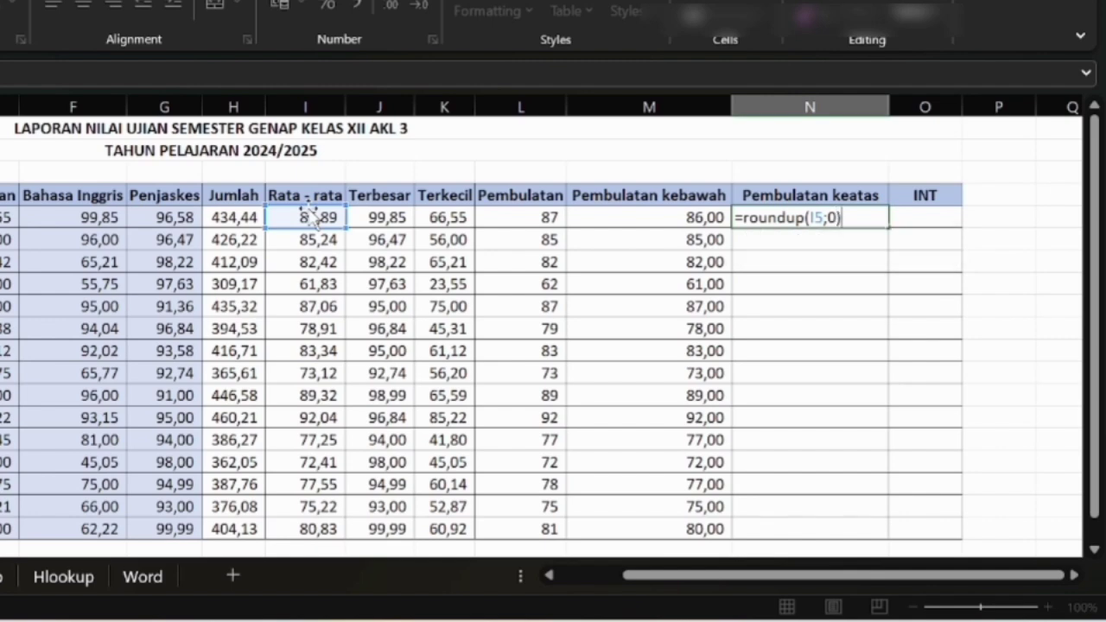
pyautogui.press('Return')
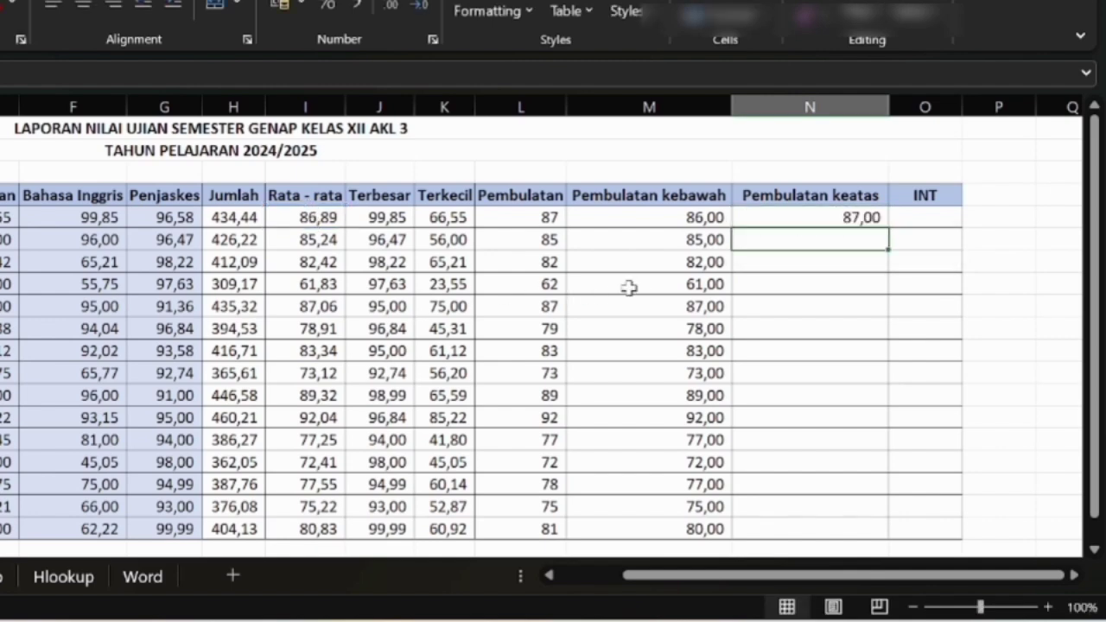
# Copy the N5 round-up formula down the Pembulatan keatas column to row 19.
pyautogui.click(864, 218)
pyautogui.moveTo(889, 227); pyautogui.dragTo(878, 529)
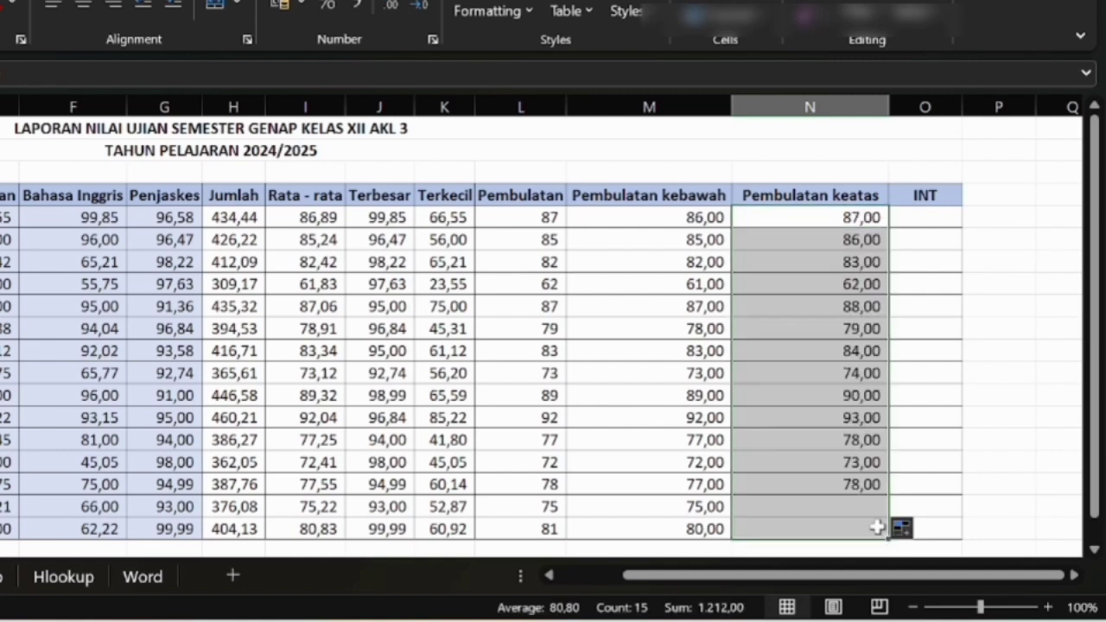
pyautogui.click(813, 235)
pyautogui.click(313, 244)
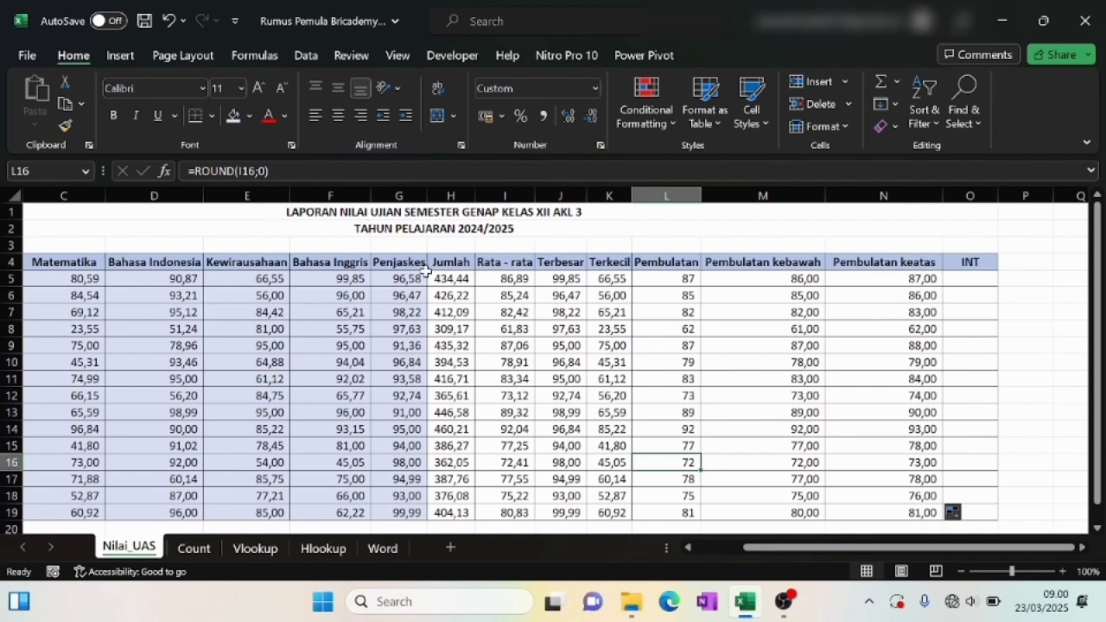
pyautogui.click(534, 280)
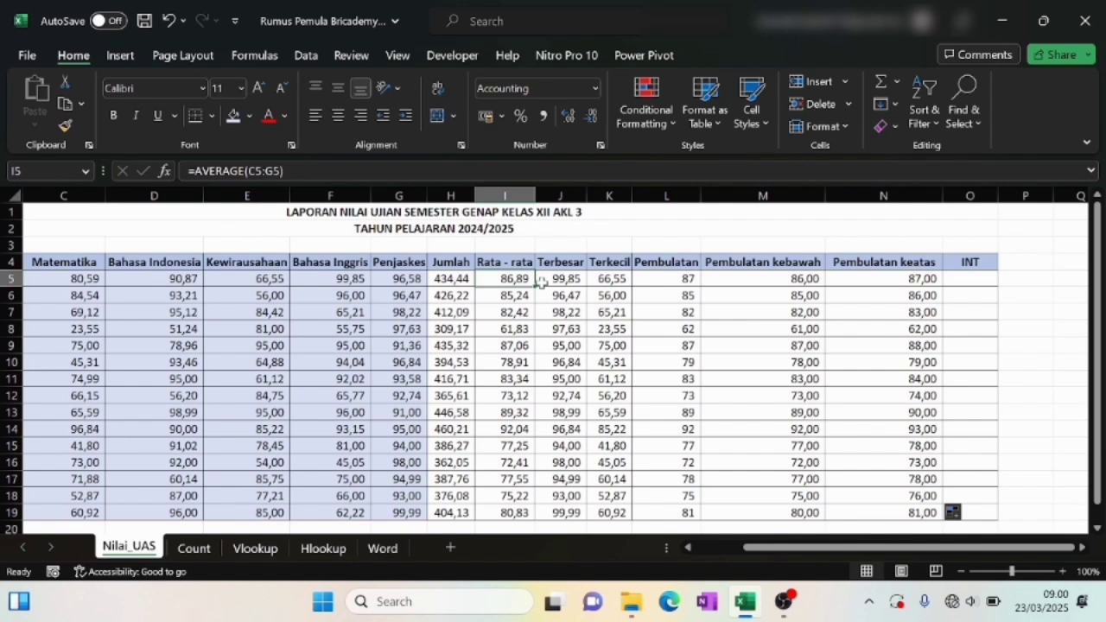
# Enter =INT(I5) in cell O5 and copy the formula down the INT column to row 19.
pyautogui.click(985, 277)
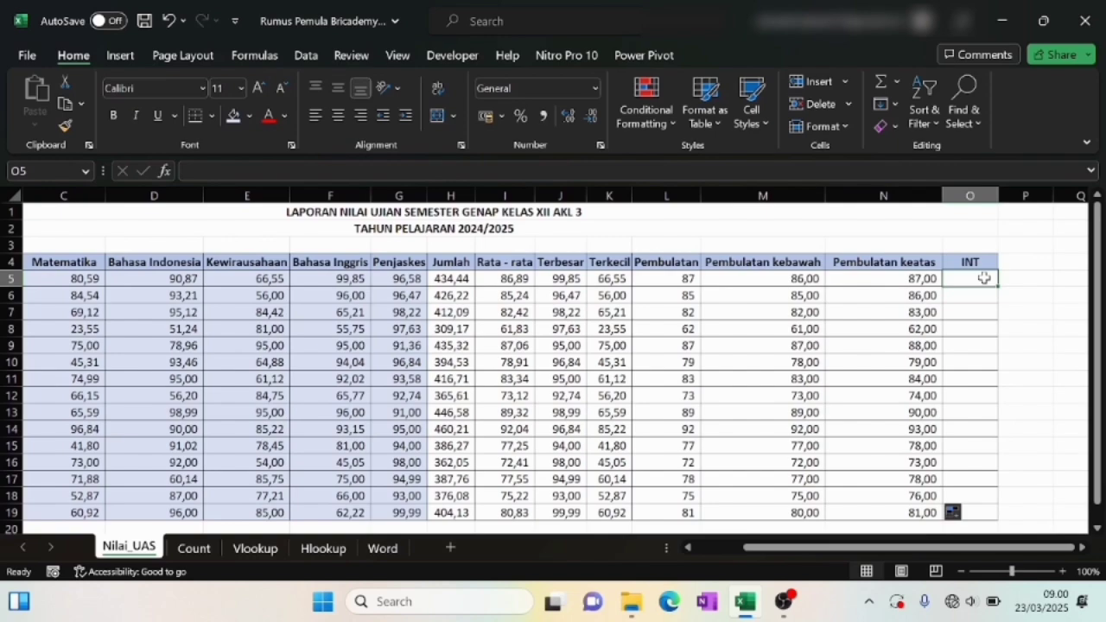
pyautogui.write('=int')
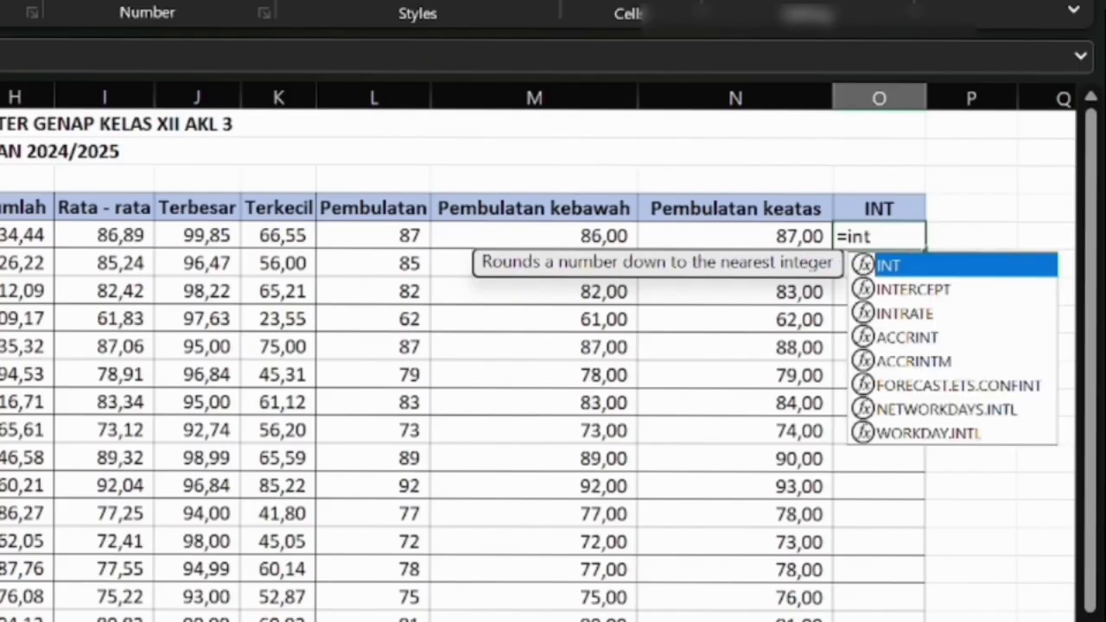
pyautogui.write('(')
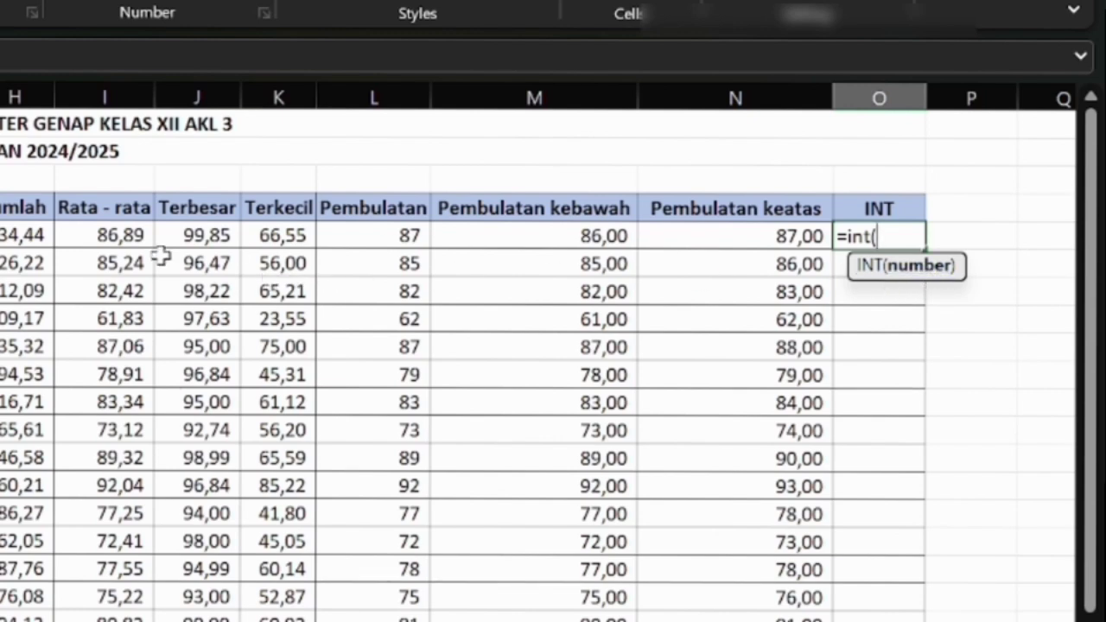
pyautogui.click(107, 235)
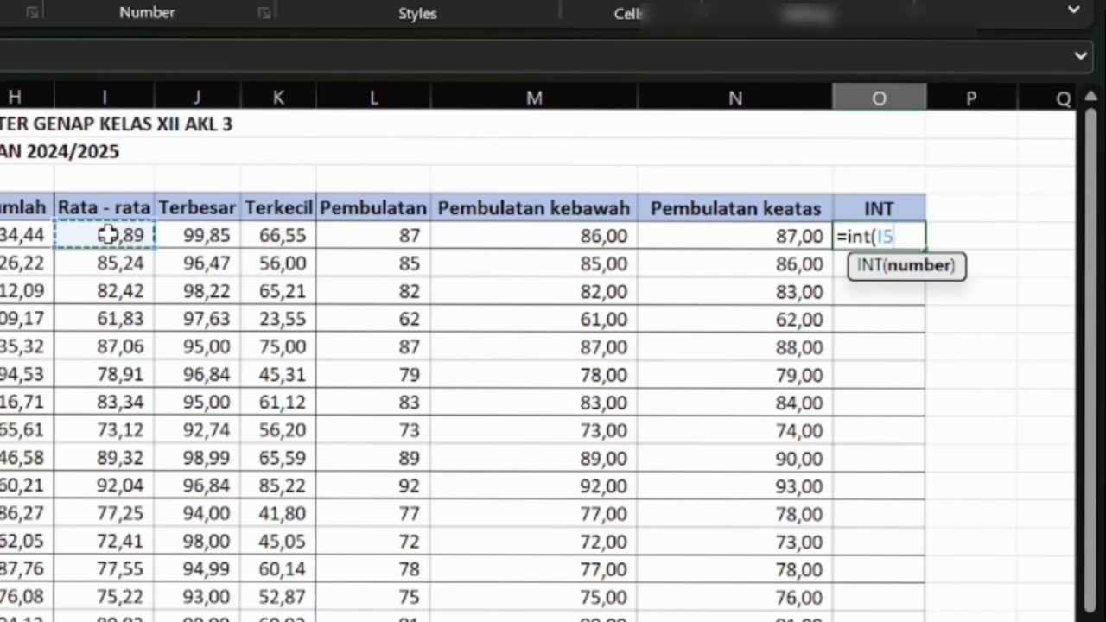
pyautogui.write(')')
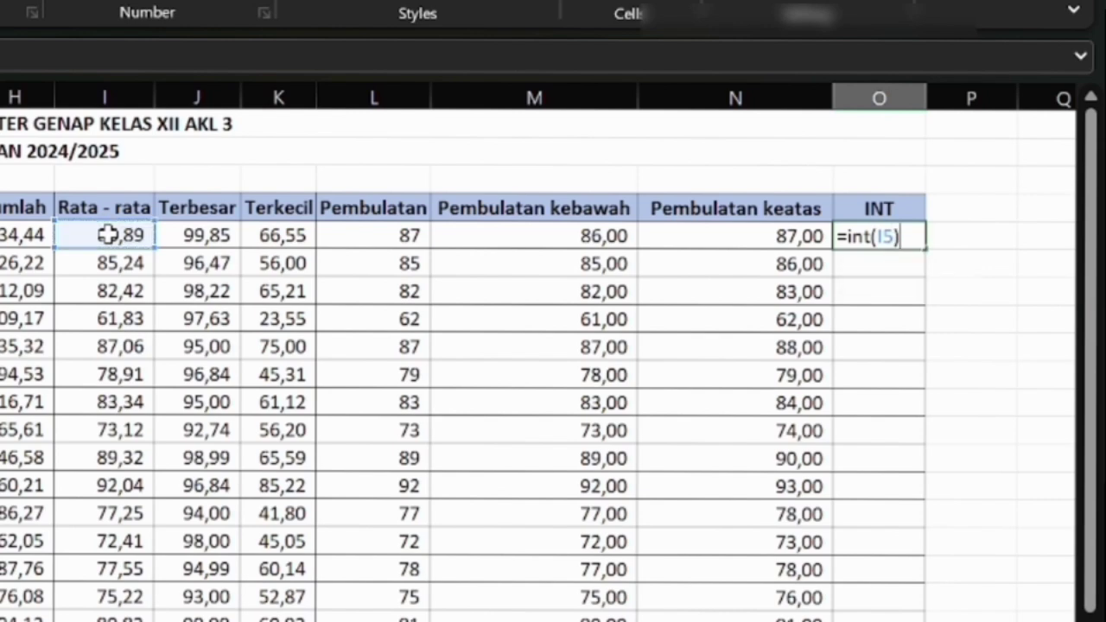
pyautogui.press('Return')
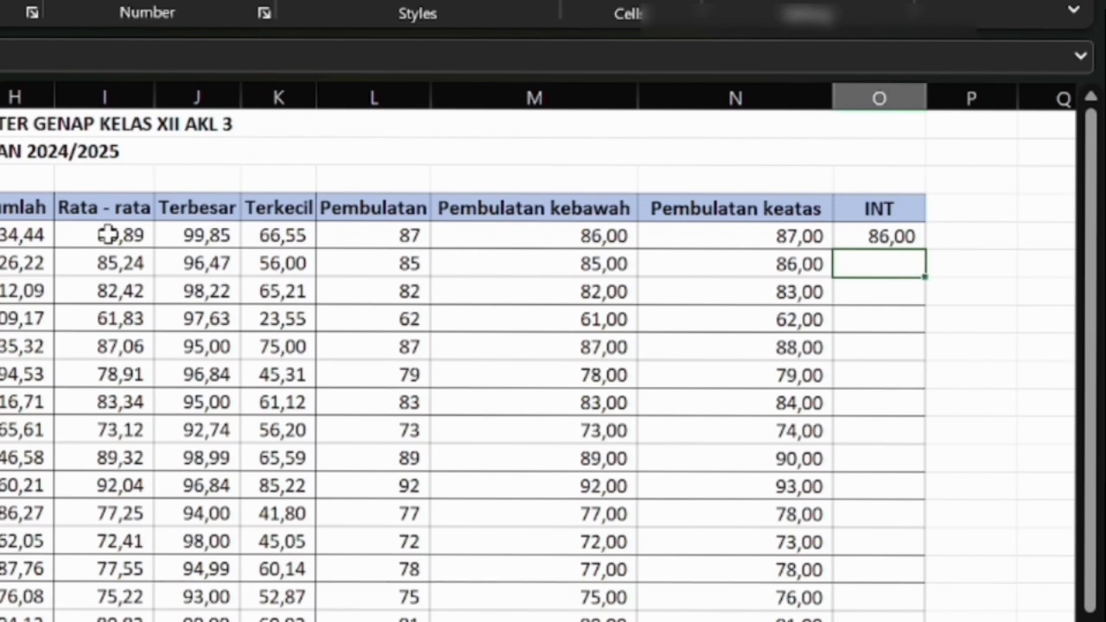
pyautogui.moveTo(879, 236); pyautogui.dragTo(925, 615)
pyautogui.click(1012, 486)
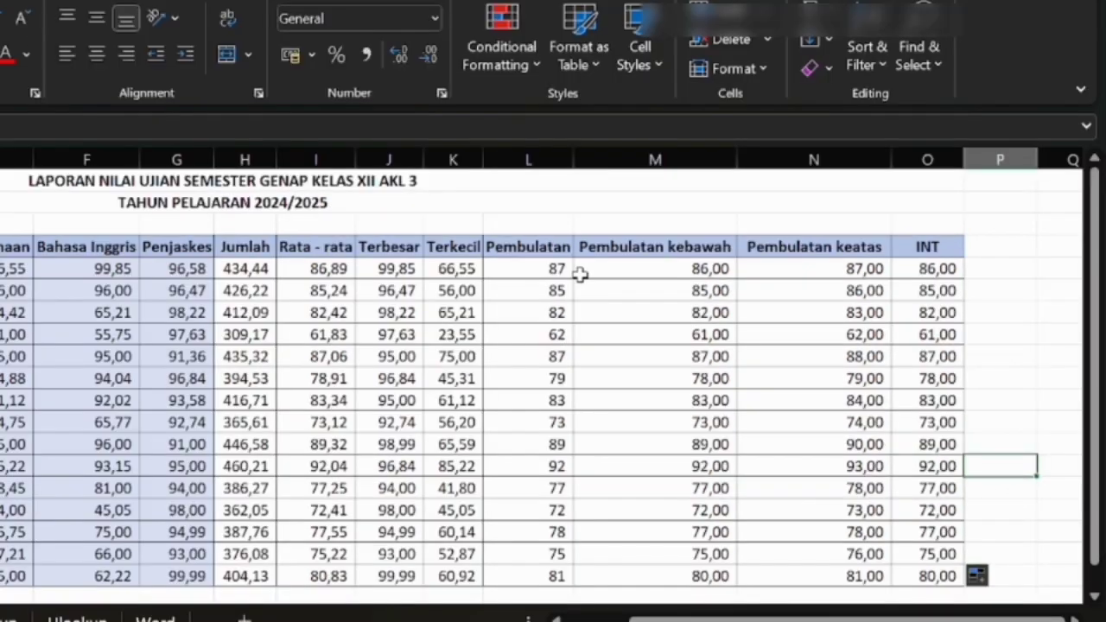
# Format the Pembulatan kebawah, Pembulatan keatas and INT values in M5:O19 to show no decimal places.
pyautogui.moveTo(616, 277); pyautogui.dragTo(925, 572)
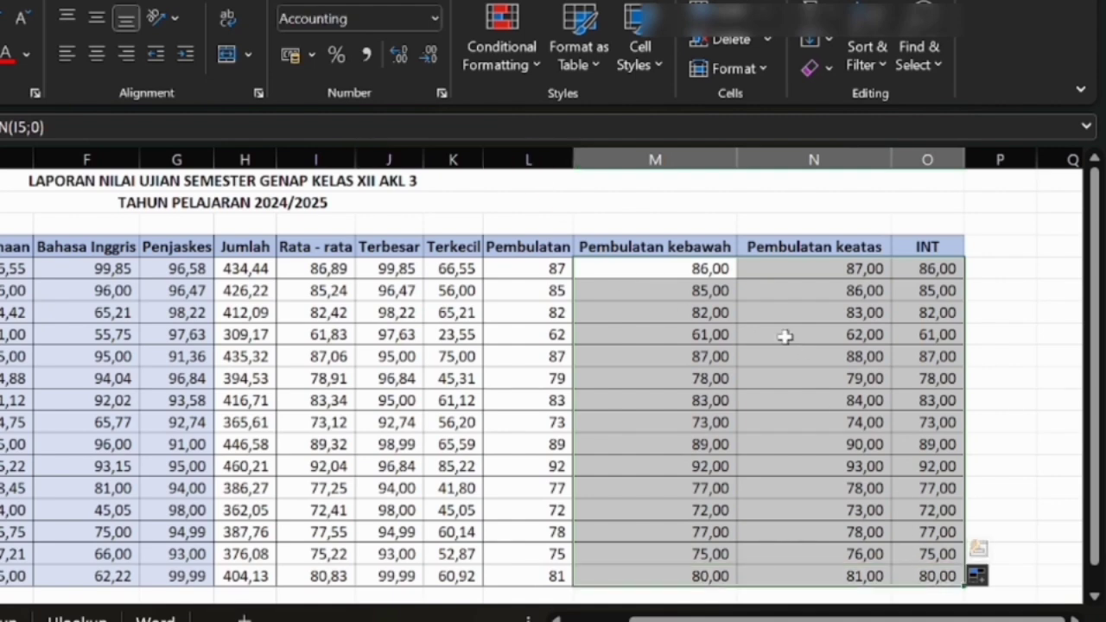
pyautogui.click(425, 57)
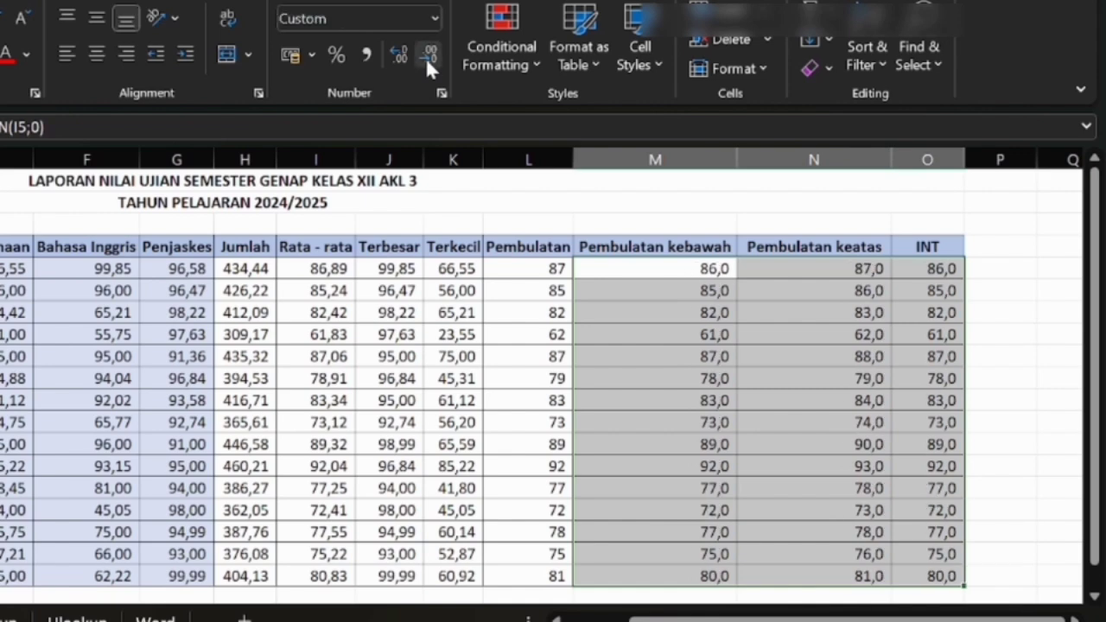
pyautogui.click(425, 57)
pyautogui.click(873, 532)
pyautogui.click(1006, 398)
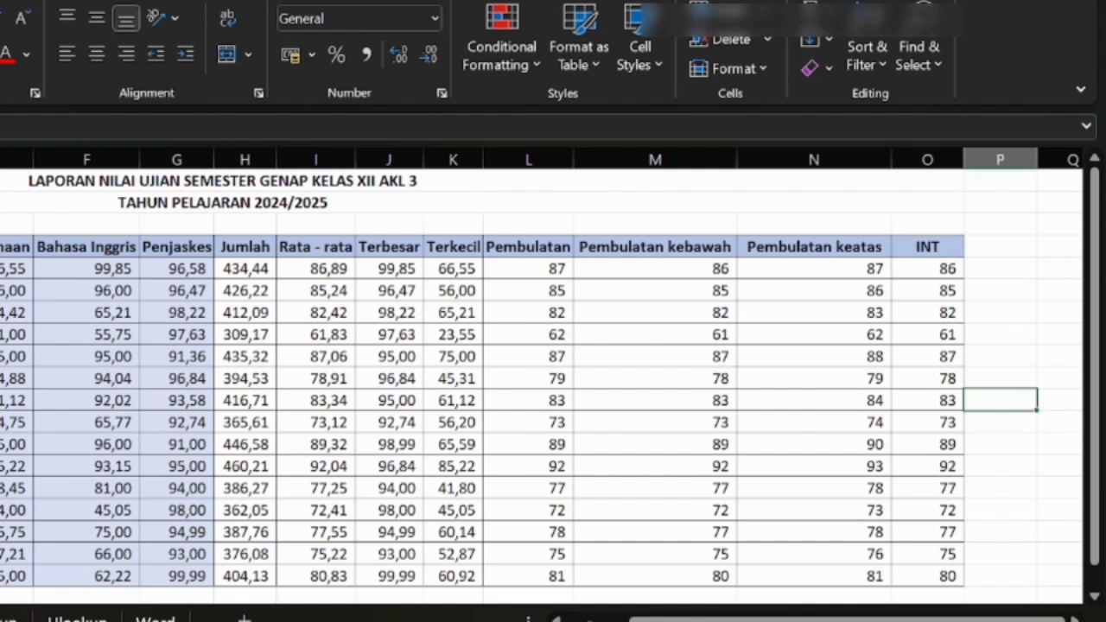
pyautogui.hscroll(-2, 849, 398)
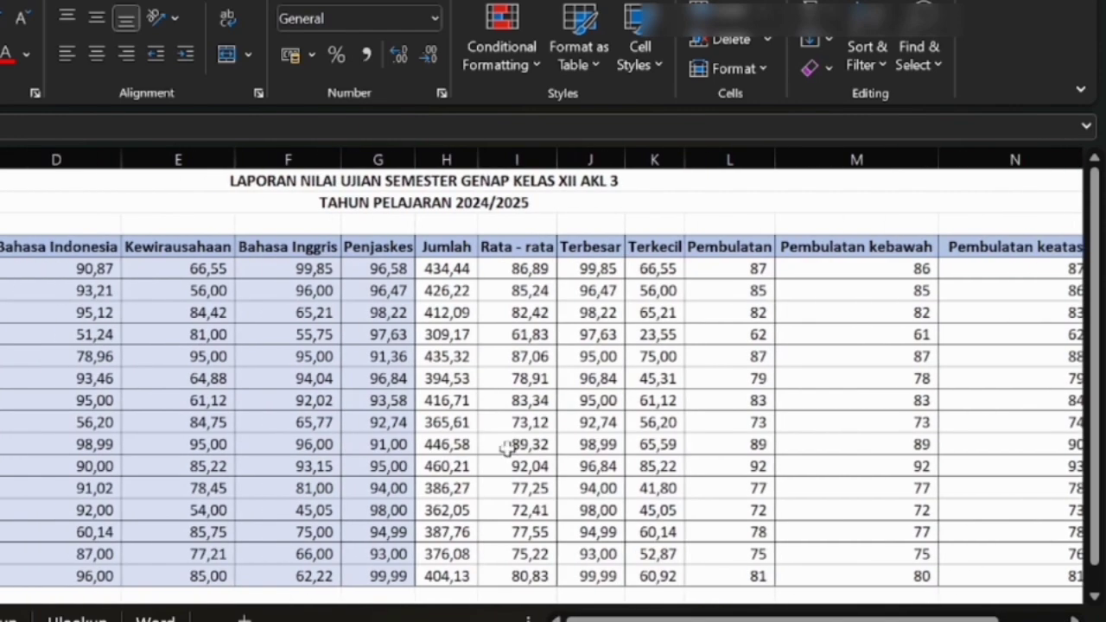
pyautogui.scroll(-1, 506, 448)
pyautogui.scroll(2, 507, 450)
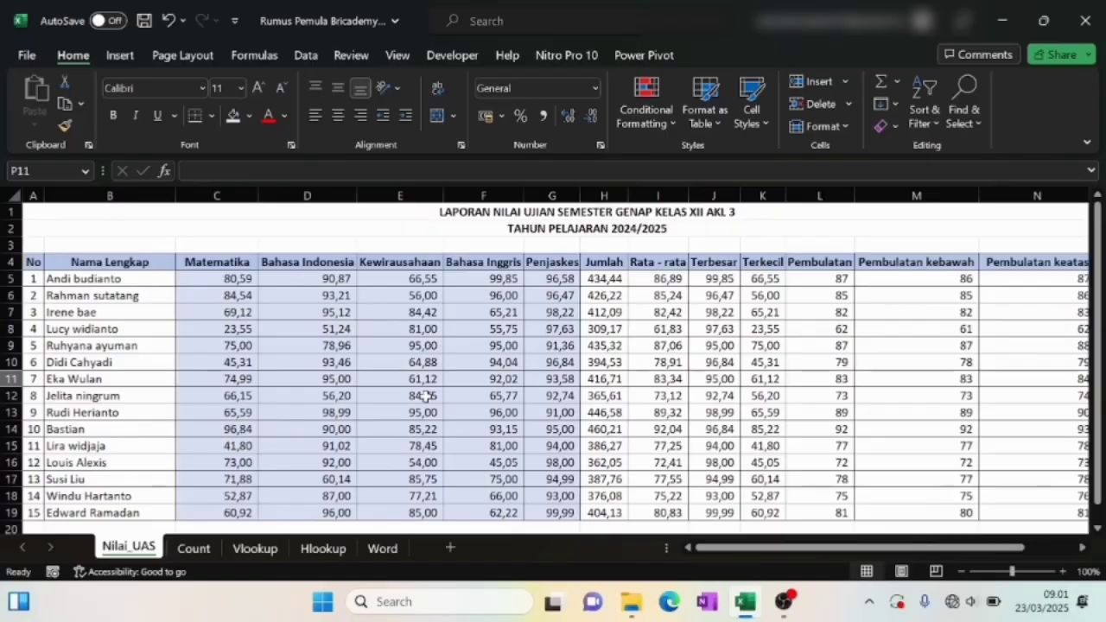
# On the Count sheet, enter =COUNT(C2:C8) in cell C9 to count the foods sold.
pyautogui.click(199, 552)
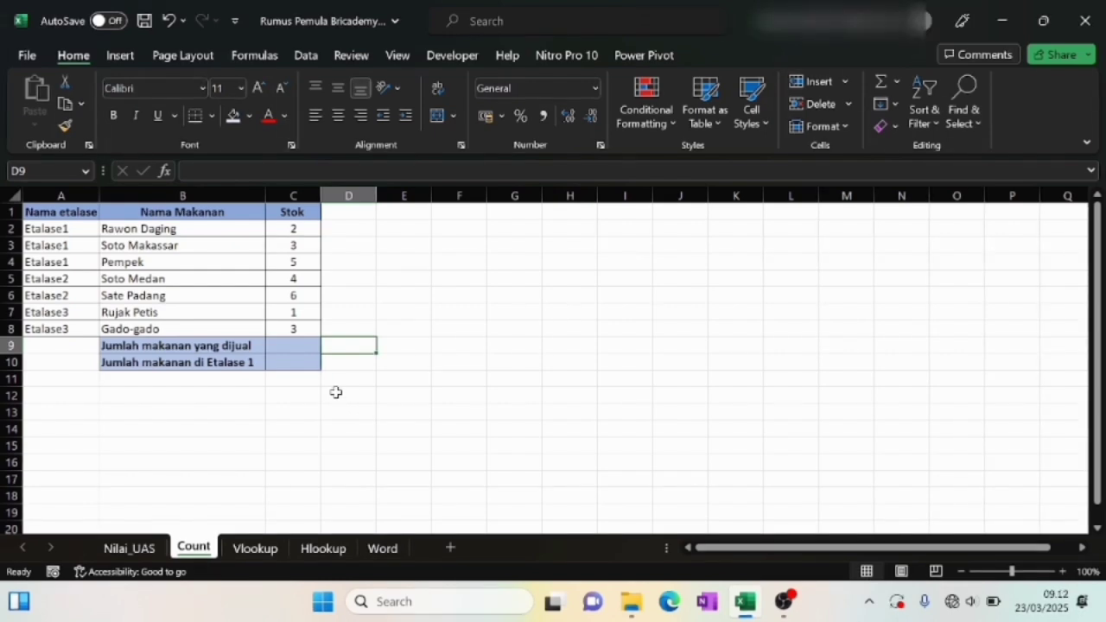
pyautogui.click(299, 348)
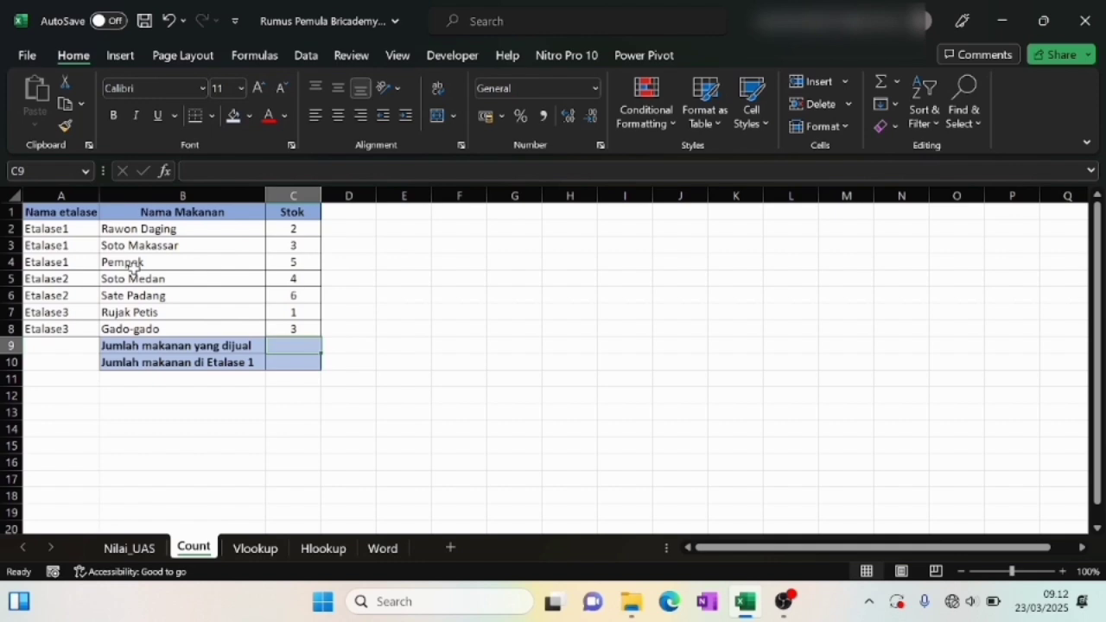
pyautogui.click(173, 346)
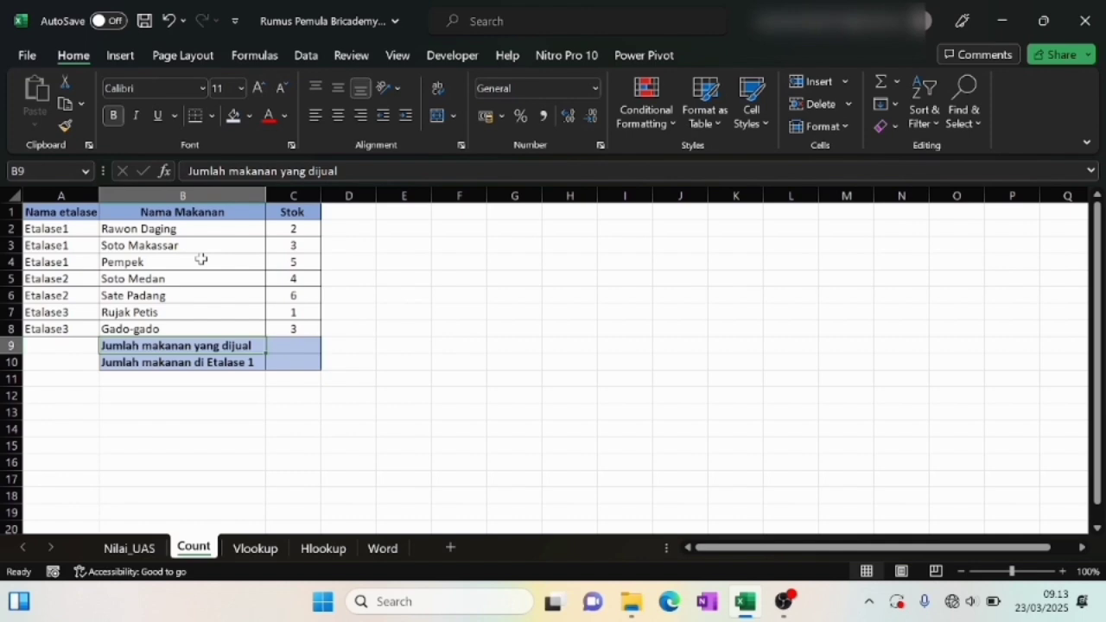
pyautogui.click(302, 349)
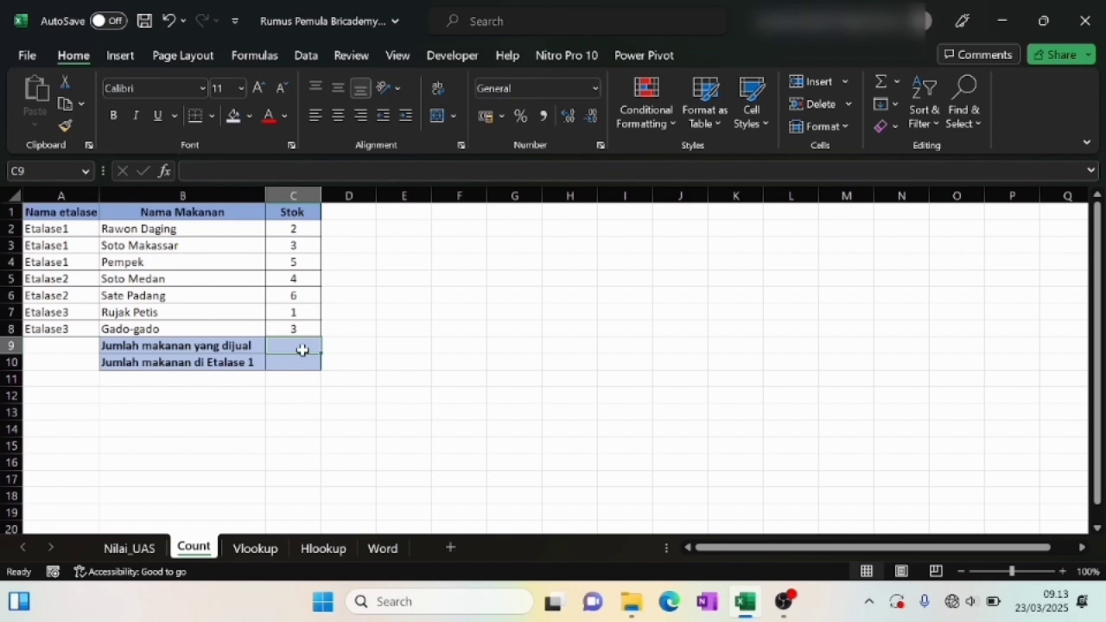
pyautogui.write('=')
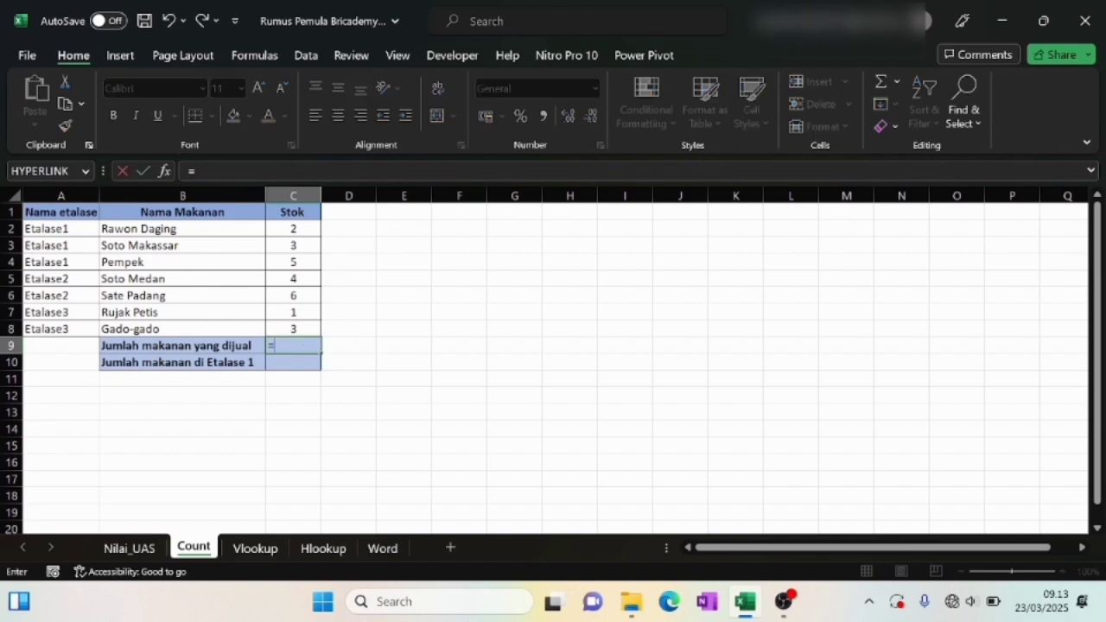
pyautogui.write('count')
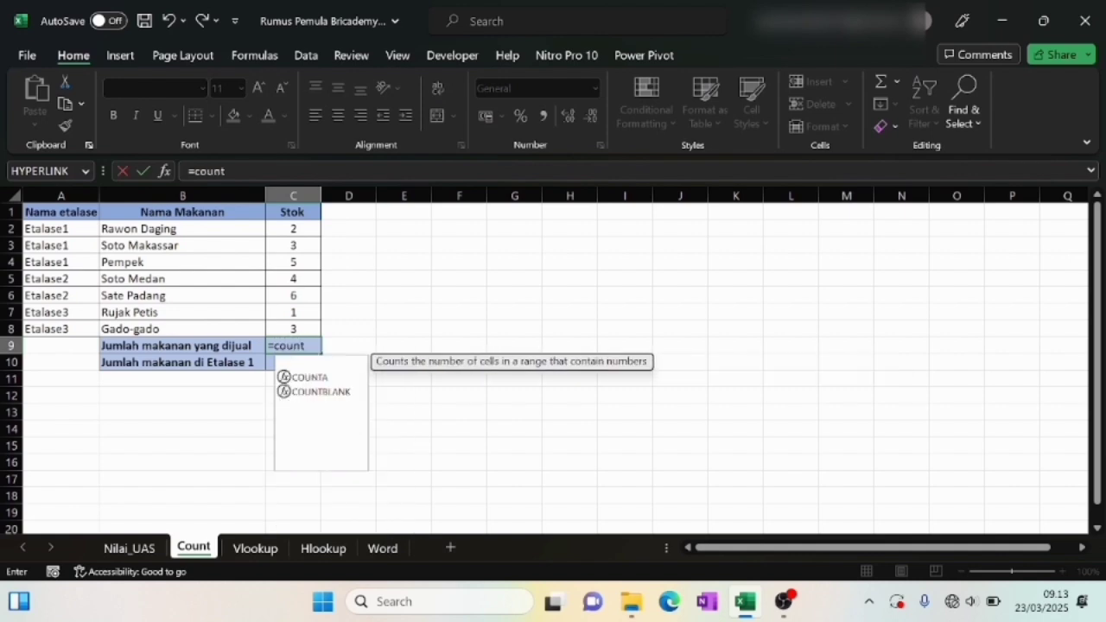
pyautogui.write('(')
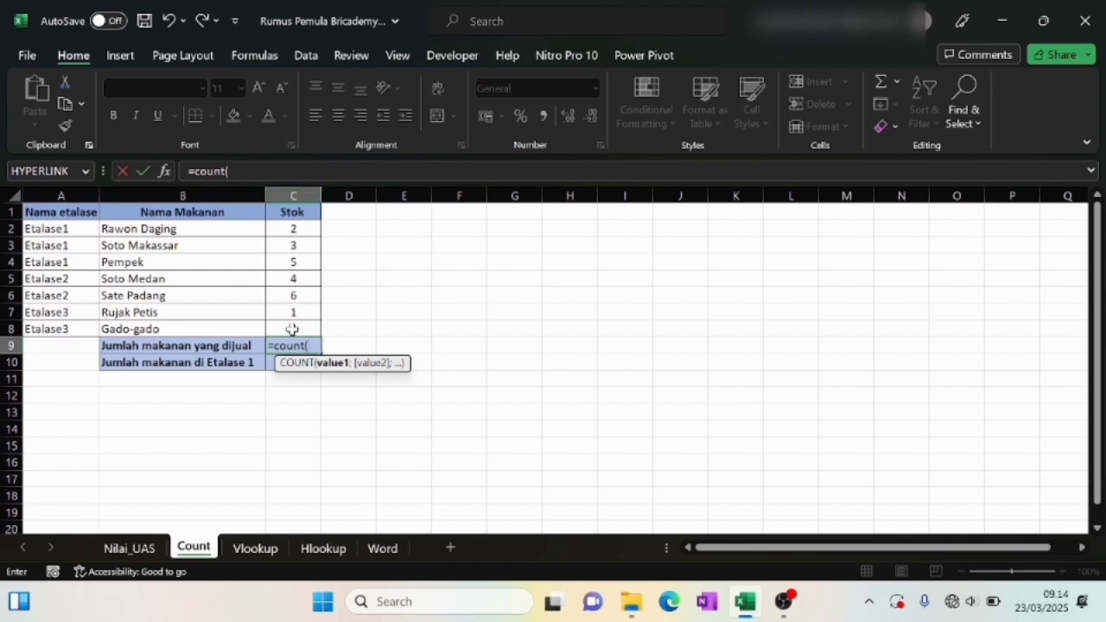
pyautogui.moveTo(292, 228); pyautogui.dragTo(294, 332)
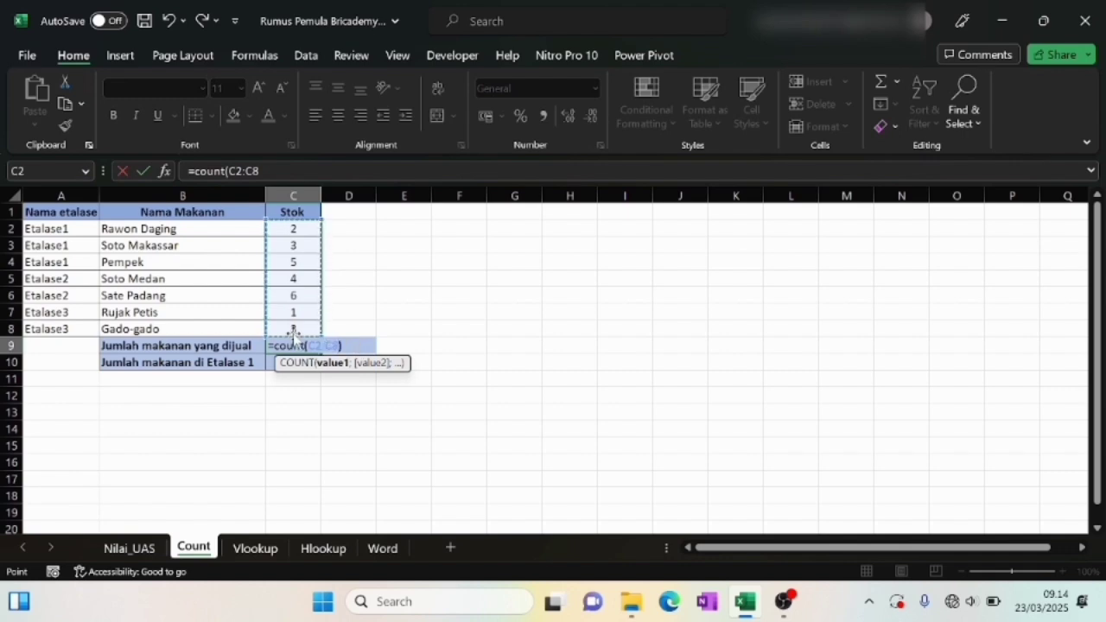
pyautogui.write(')')
pyautogui.press('Return')
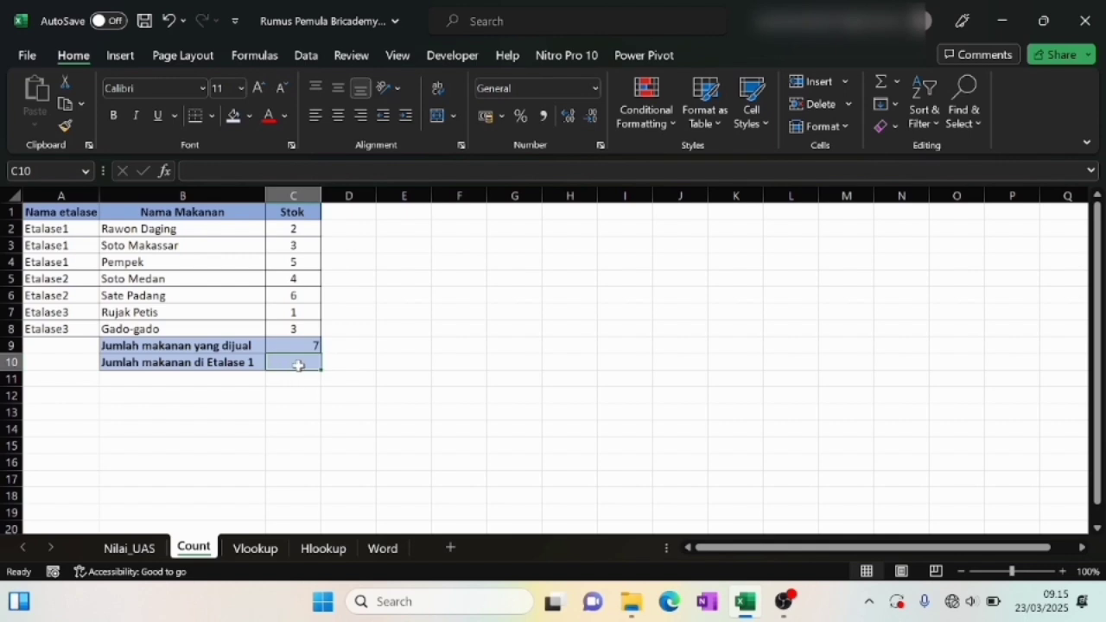
# Enter =COUNTA(A2;A3;A4) in cell C10 to count the foods in Etalase 1.
pyautogui.write('=co')
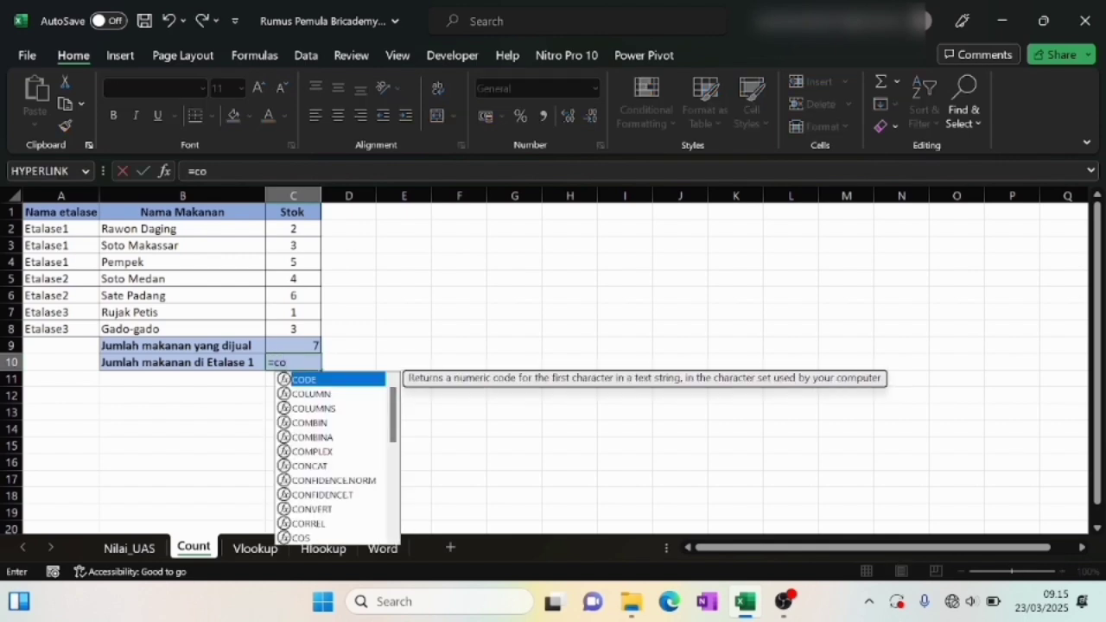
pyautogui.write('unta')
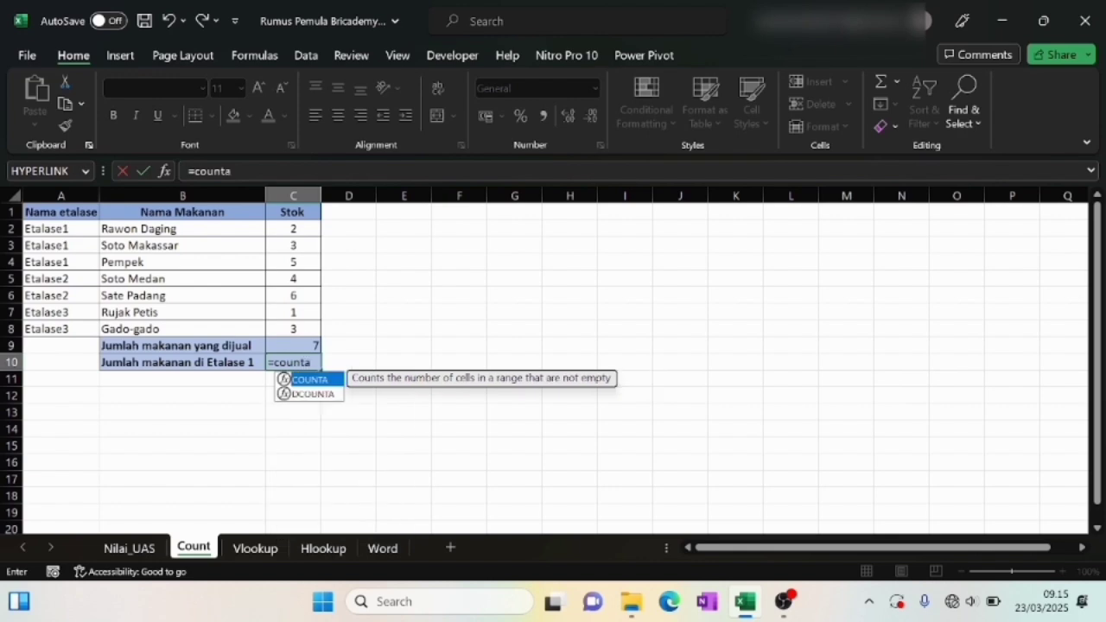
pyautogui.write('(')
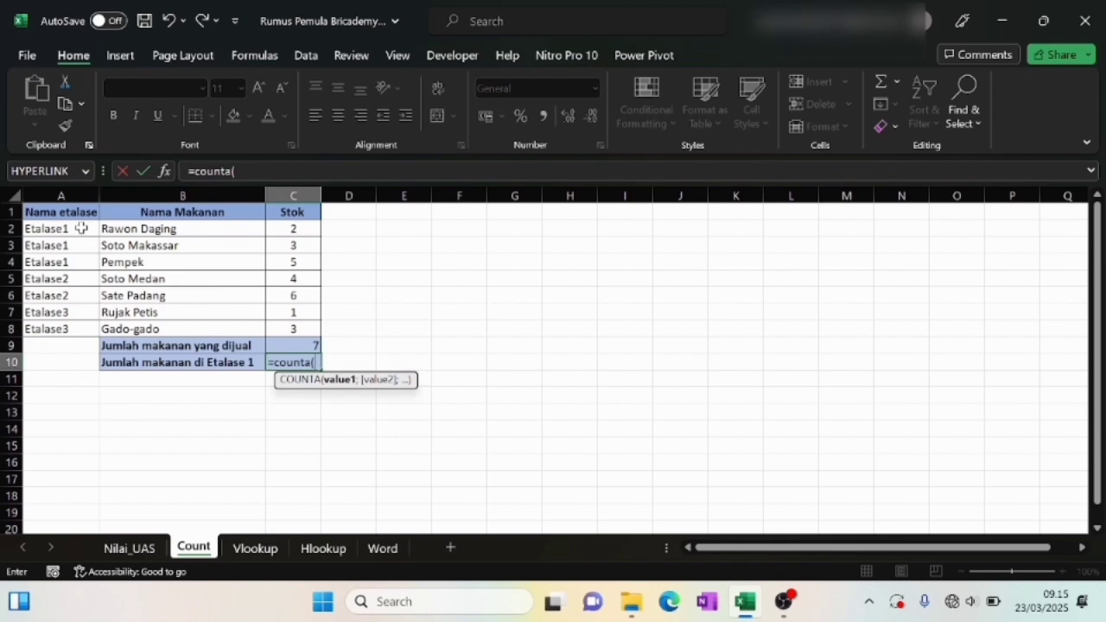
pyautogui.click(78, 226)
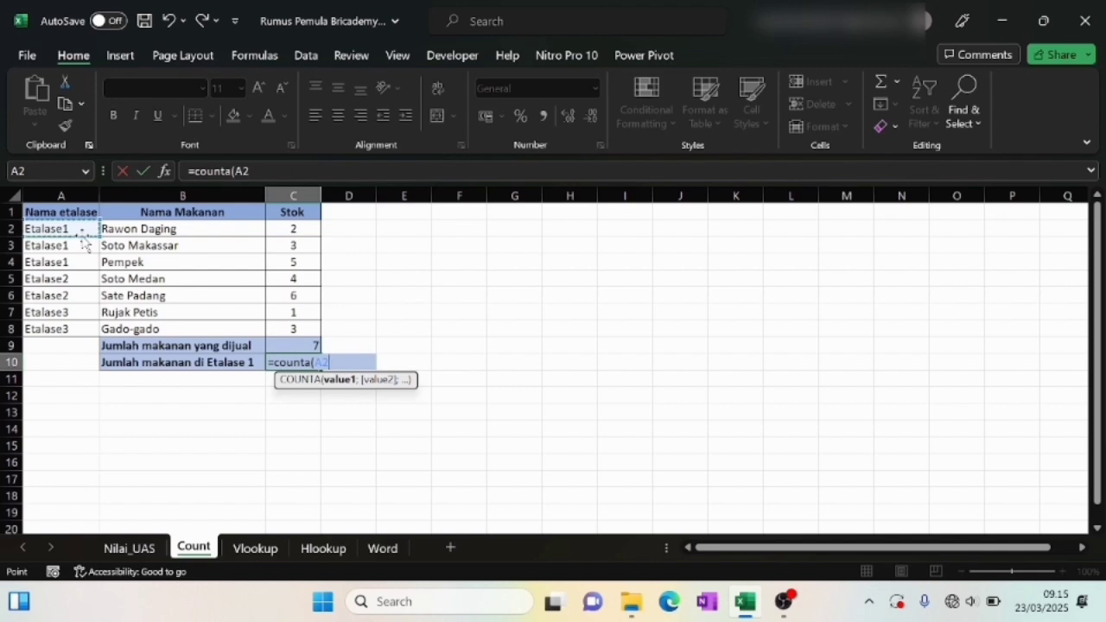
pyautogui.write(';')
pyautogui.click(75, 249)
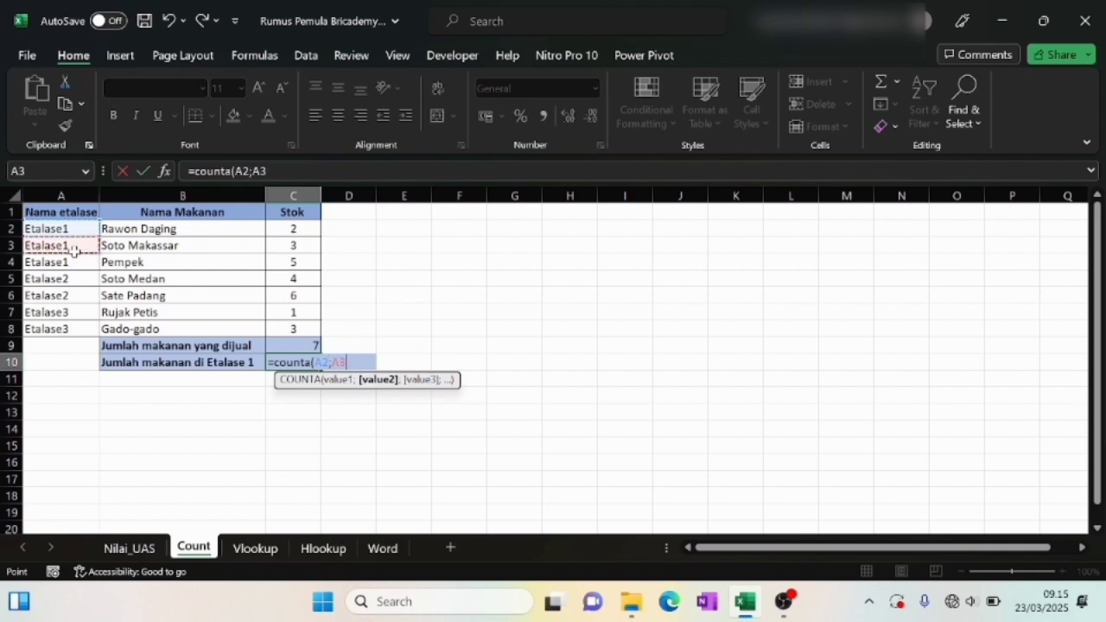
pyautogui.write(';')
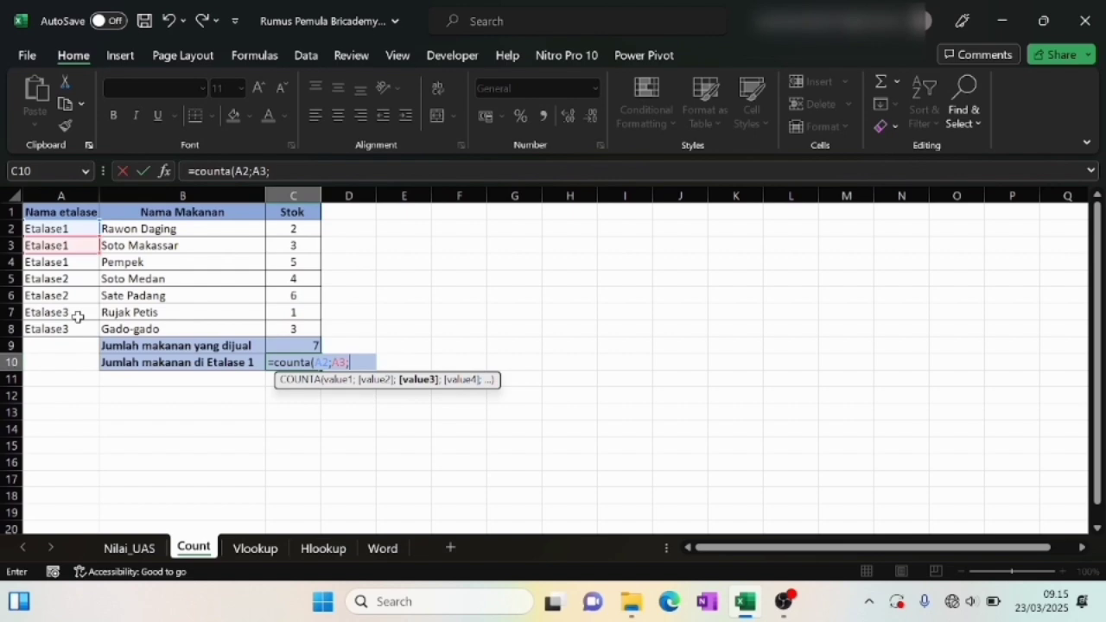
pyautogui.click(83, 263)
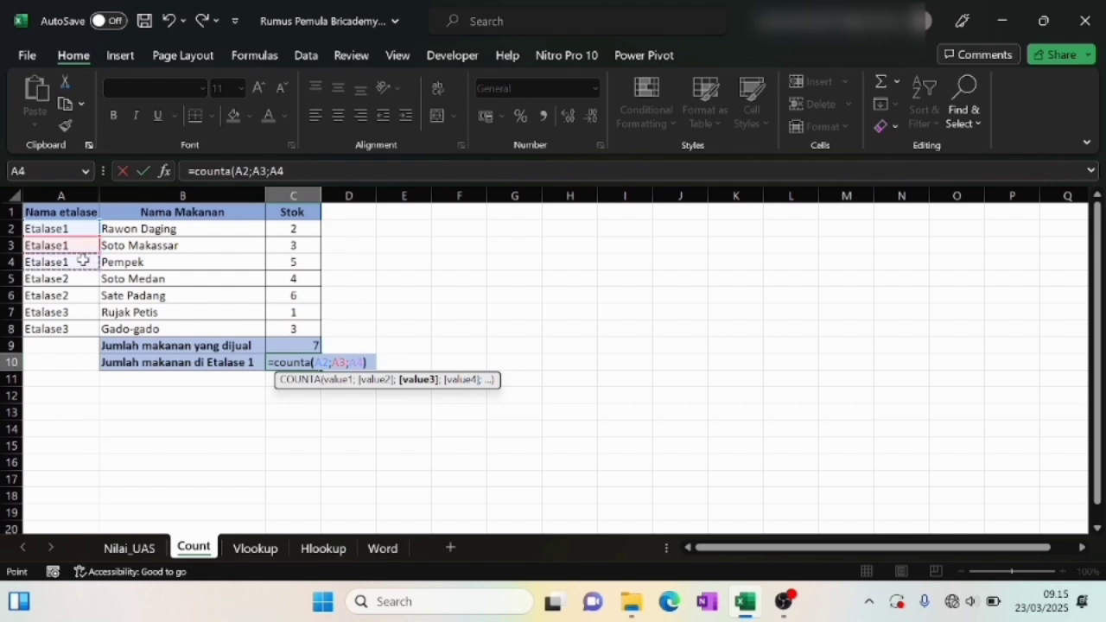
pyautogui.write(')')
pyautogui.press('Return')
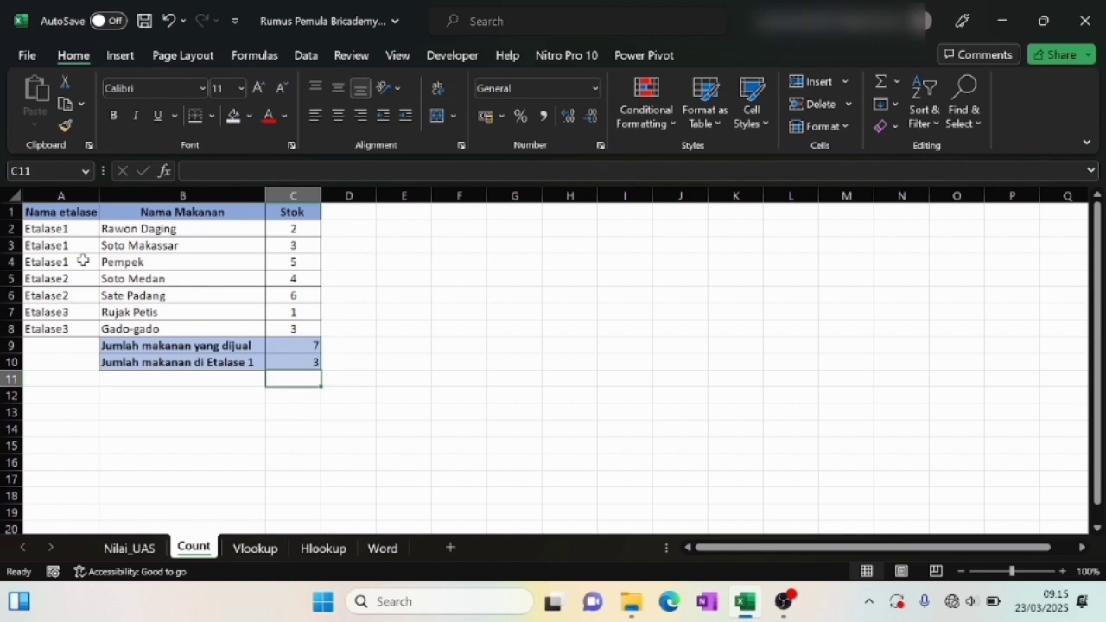
pyautogui.press('Up')
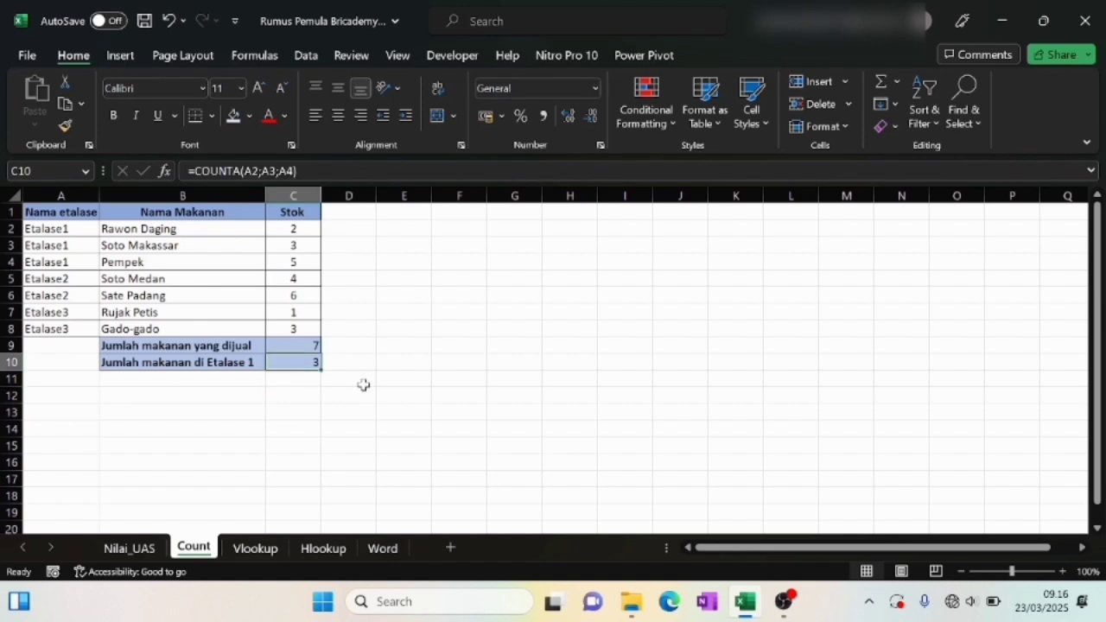
# Open the Vlookup sheet and examine the empty salary table and the employee reference table below it.
pyautogui.click(268, 553)
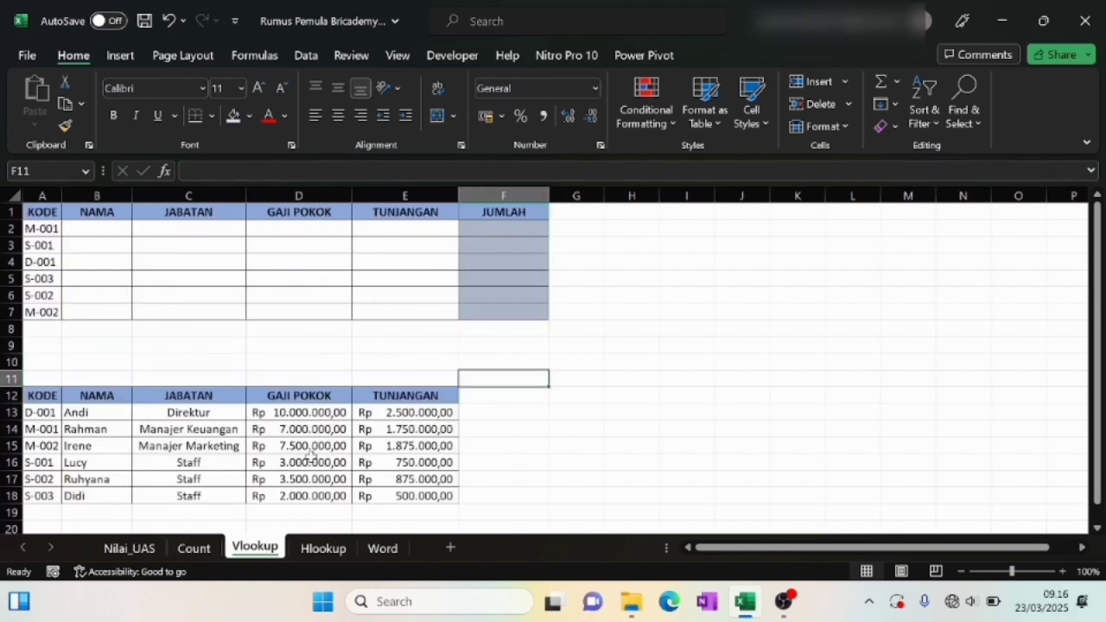
pyautogui.click(391, 362)
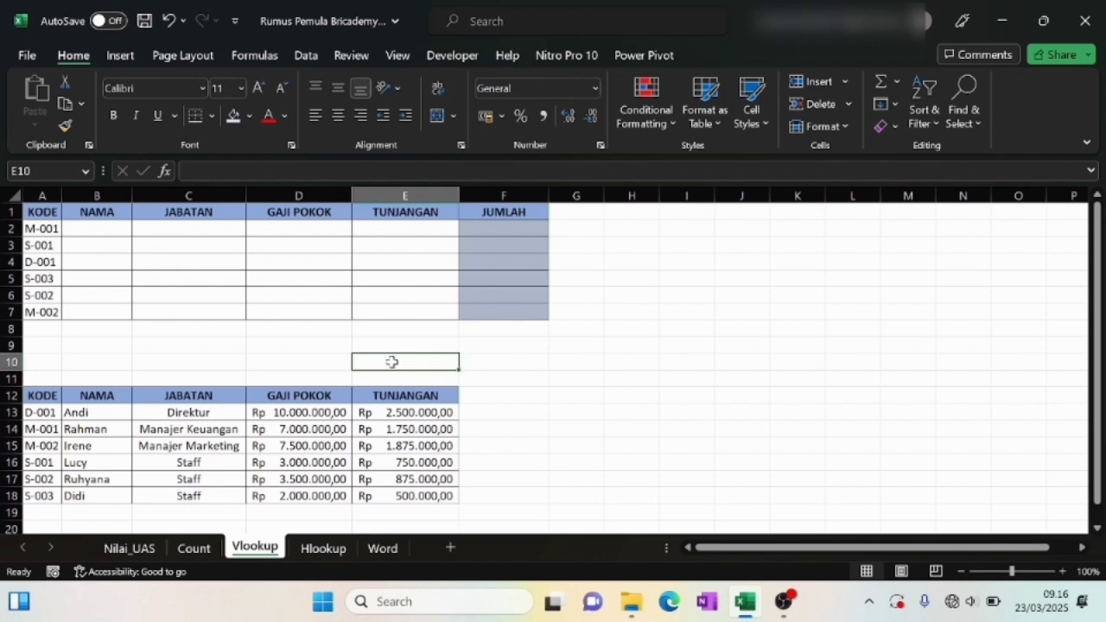
pyautogui.scroll(-2, 392, 362)
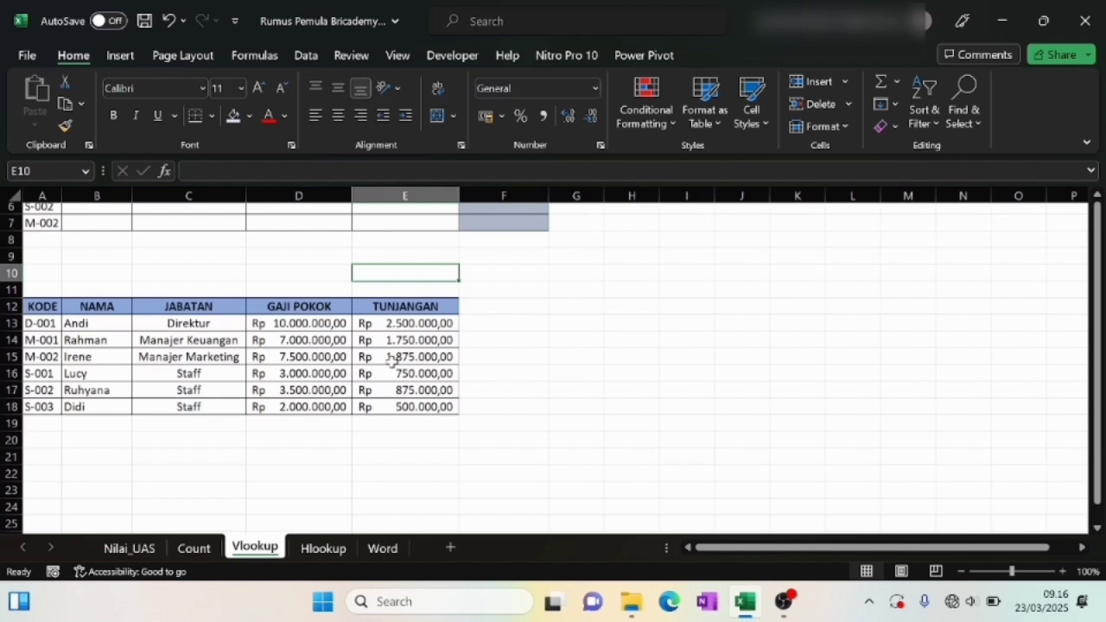
pyautogui.scroll(3, 391, 362)
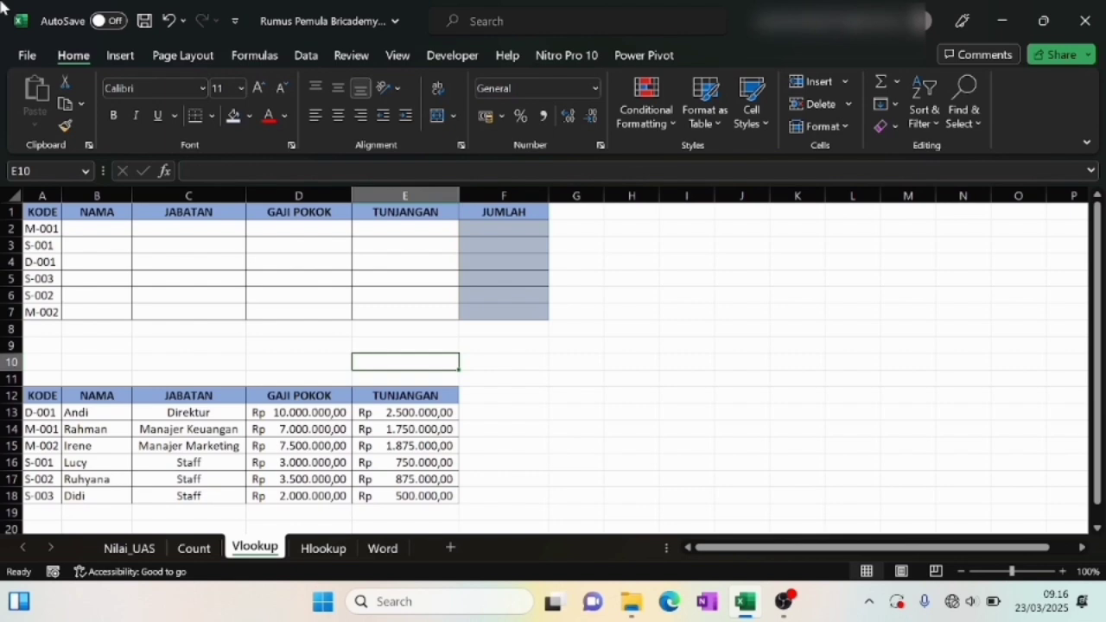
pyautogui.click(92, 249)
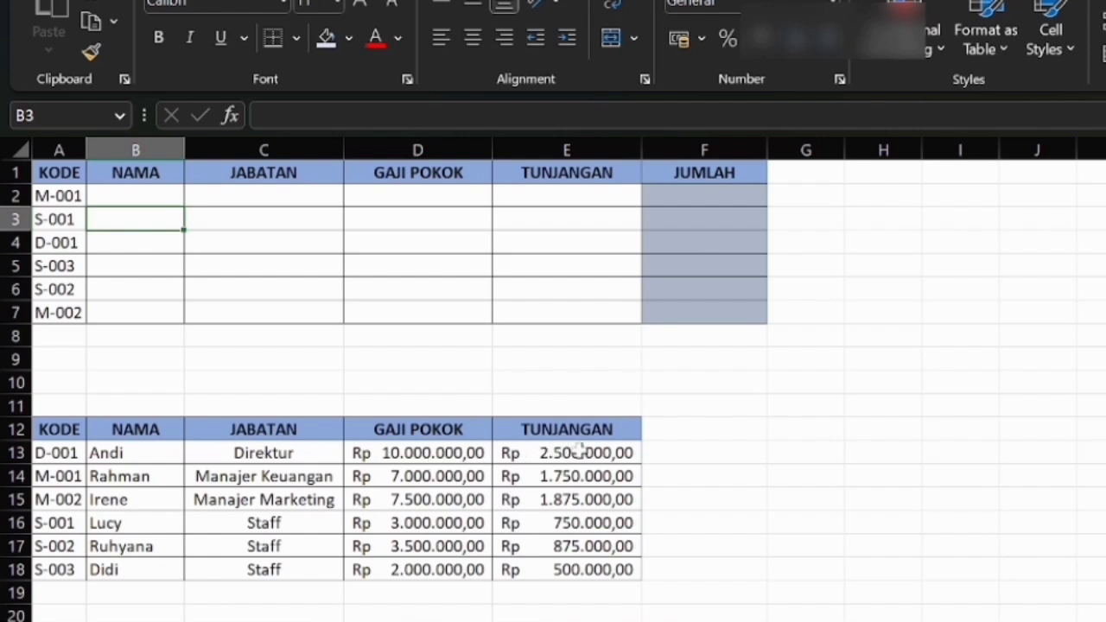
pyautogui.click(546, 455)
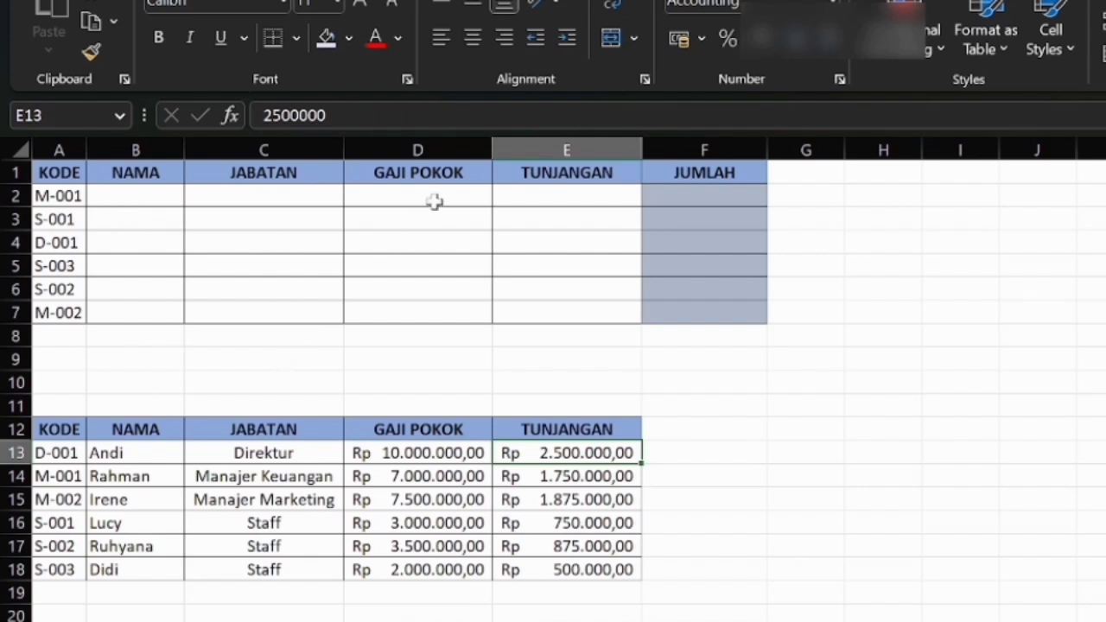
pyautogui.keyDown('ctrl'); pyautogui.click(706, 172); pyautogui.keyUp('ctrl')
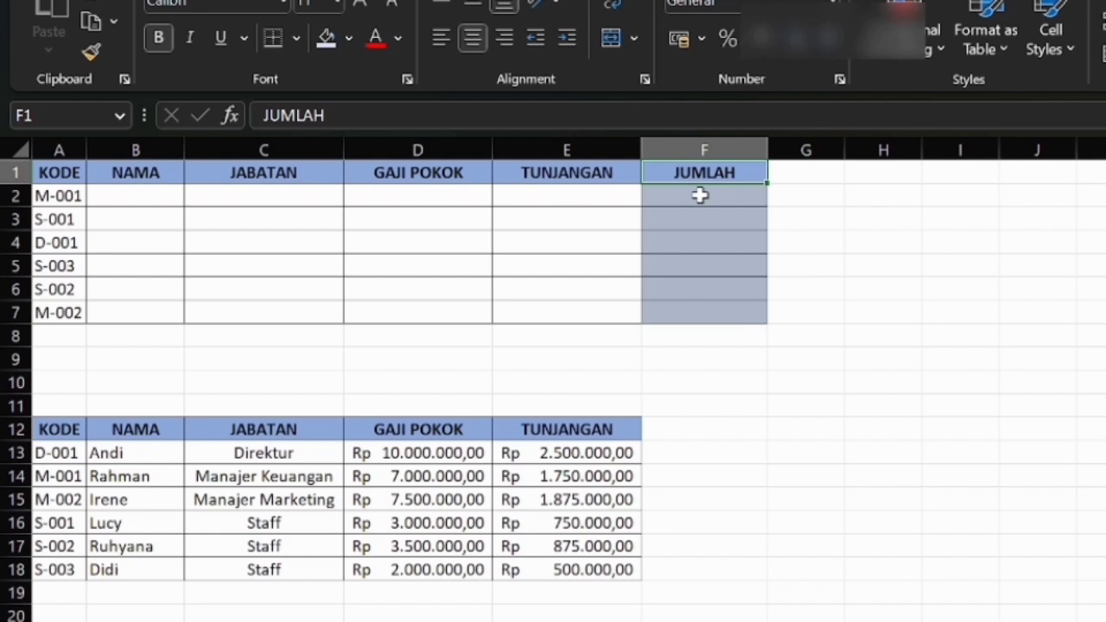
pyautogui.press('Return')
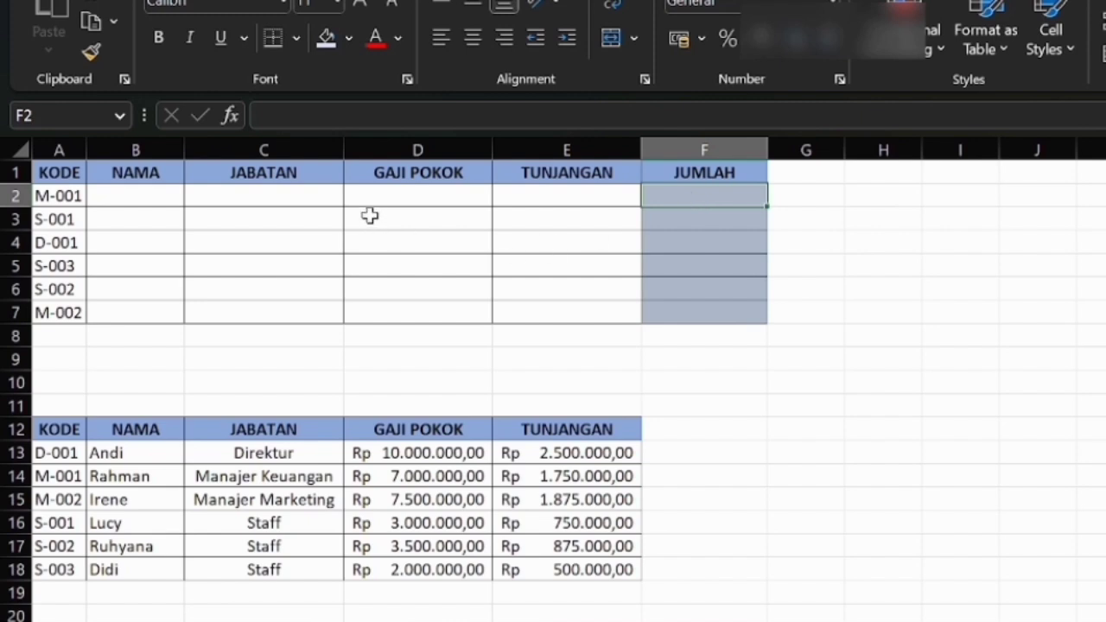
pyautogui.click(233, 312)
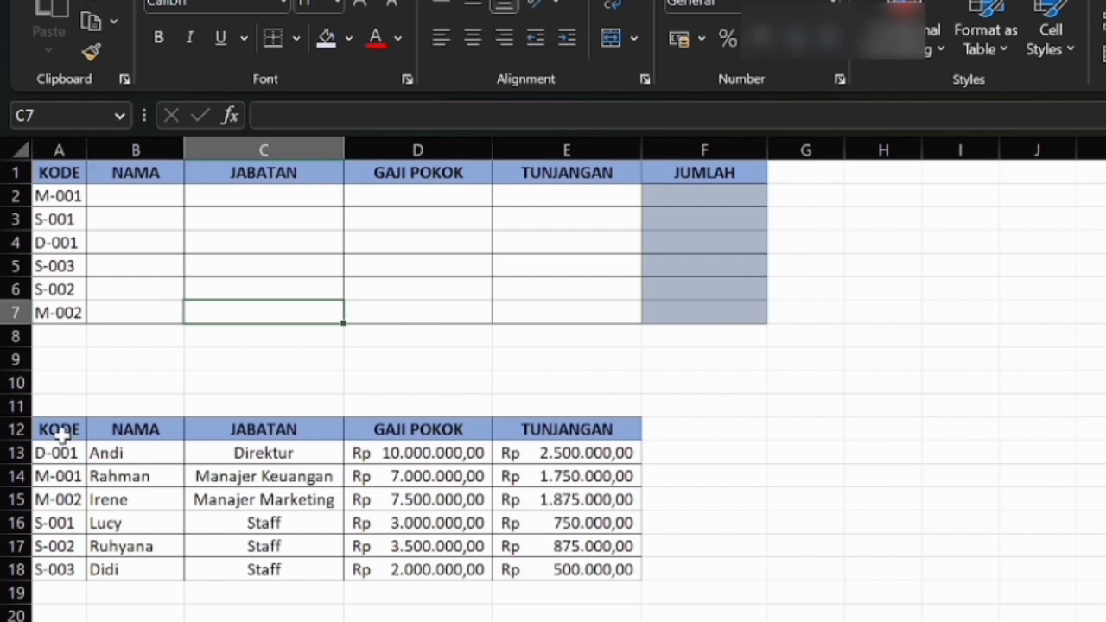
pyautogui.moveTo(54, 427); pyautogui.dragTo(374, 461)
pyautogui.click(288, 497)
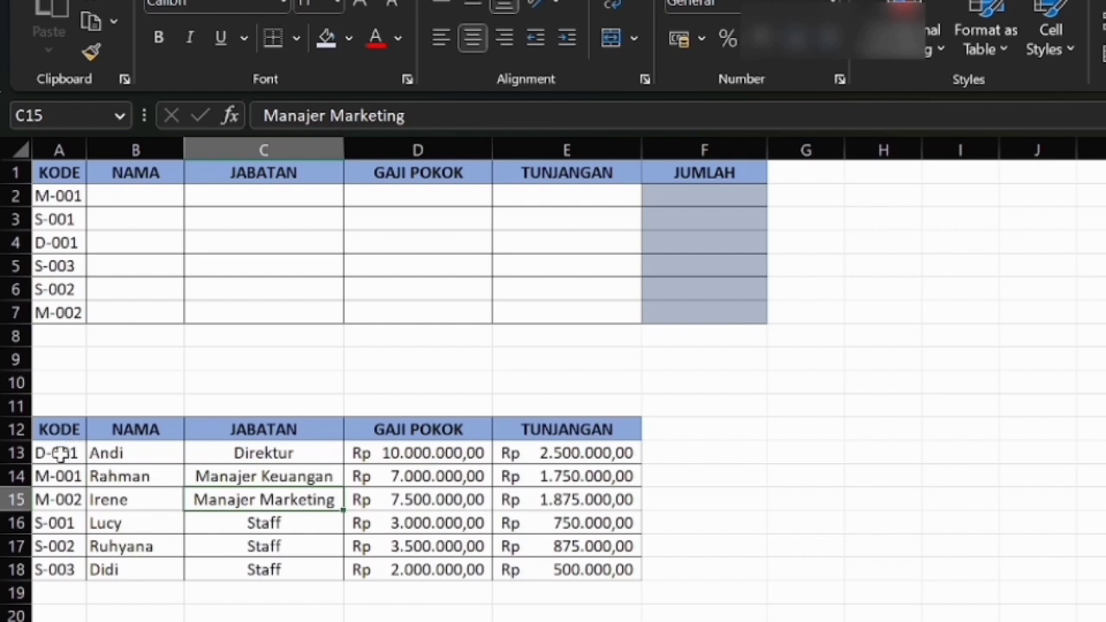
# Name the reference table's data range A13:E18 as Data_Gaji.
pyautogui.moveTo(59, 456); pyautogui.dragTo(580, 569)
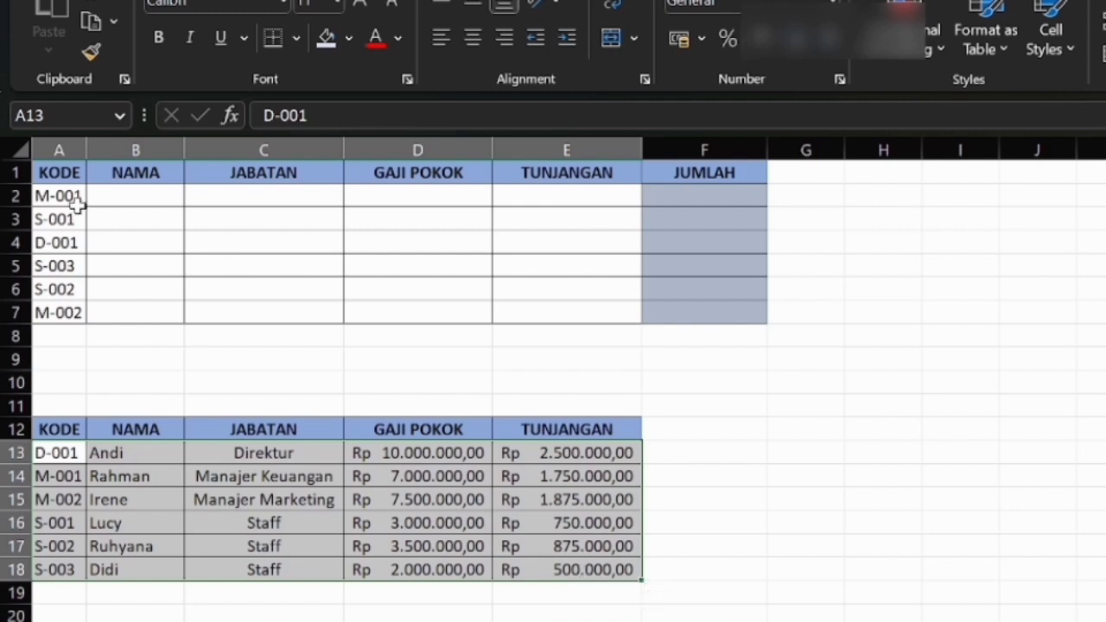
pyautogui.click(52, 115)
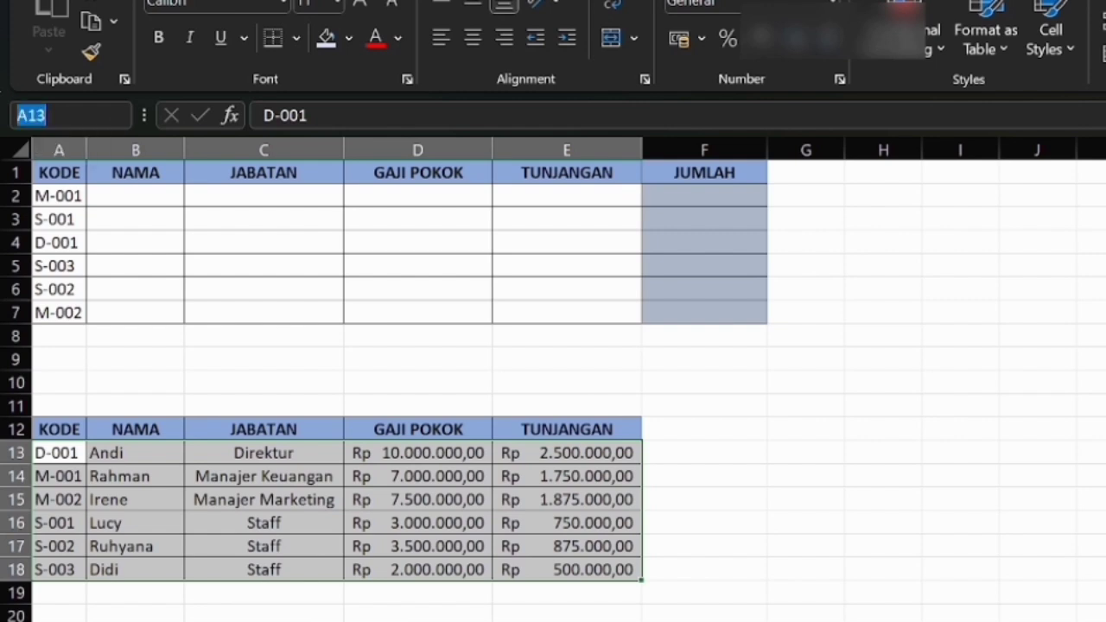
pyautogui.write('Da')
pyautogui.write('ya')
pyautogui.press('BackSpace')
pyautogui.press('BackSpace')
pyautogui.write('ta_')
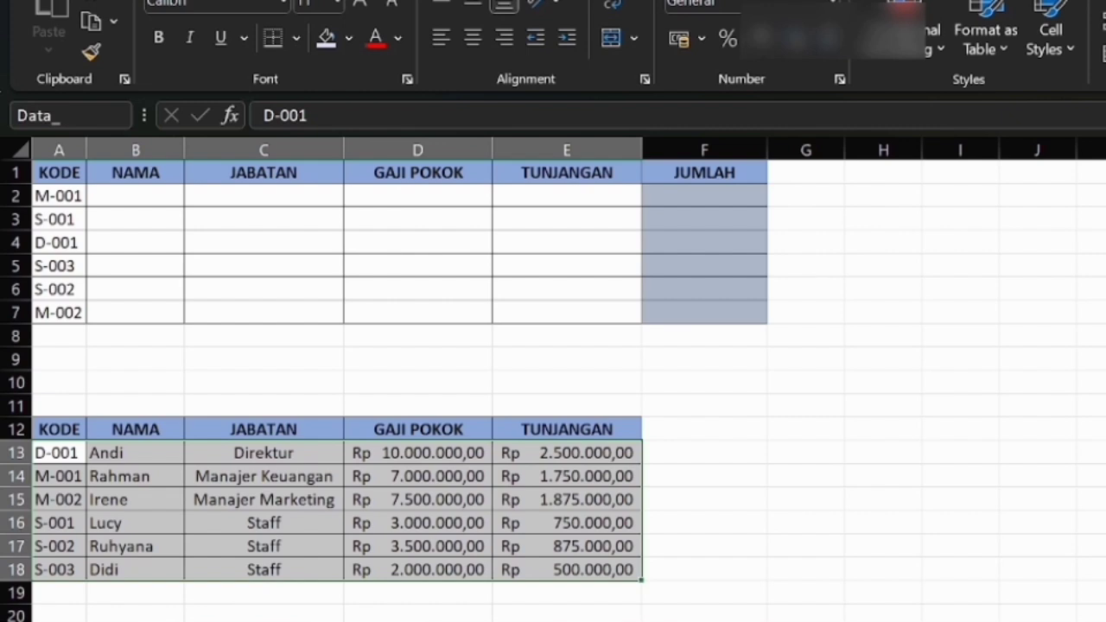
pyautogui.write('Gaji')
pyautogui.press('Return')
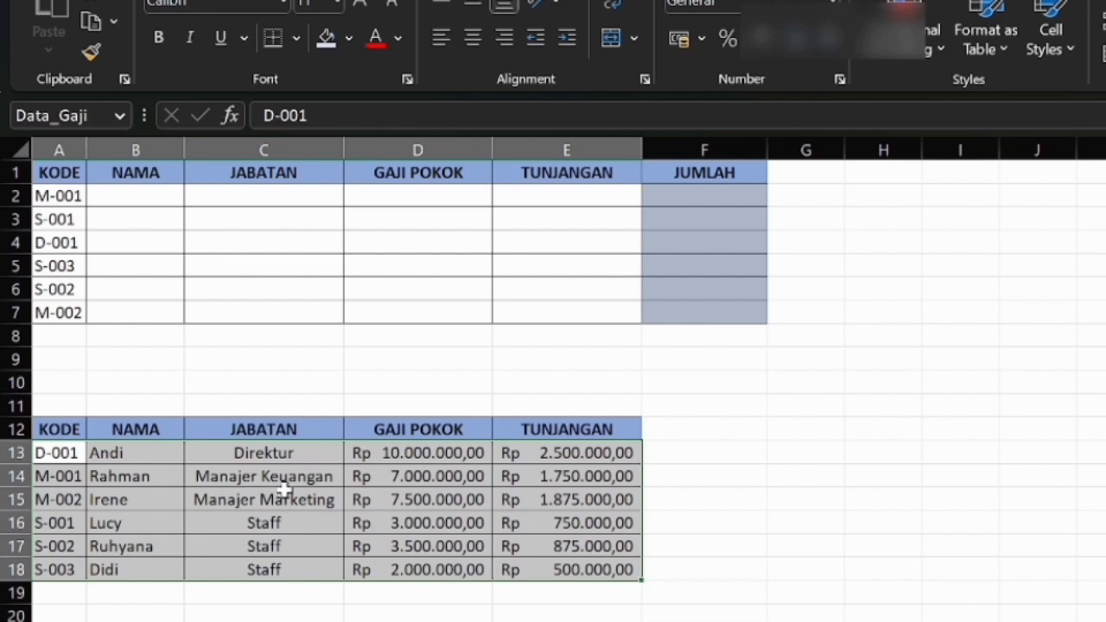
# Enter =VLOOKUP(A2;Data_Gaji;2;0) in cell B2 to look up the employee name by code.
pyautogui.click(121, 190)
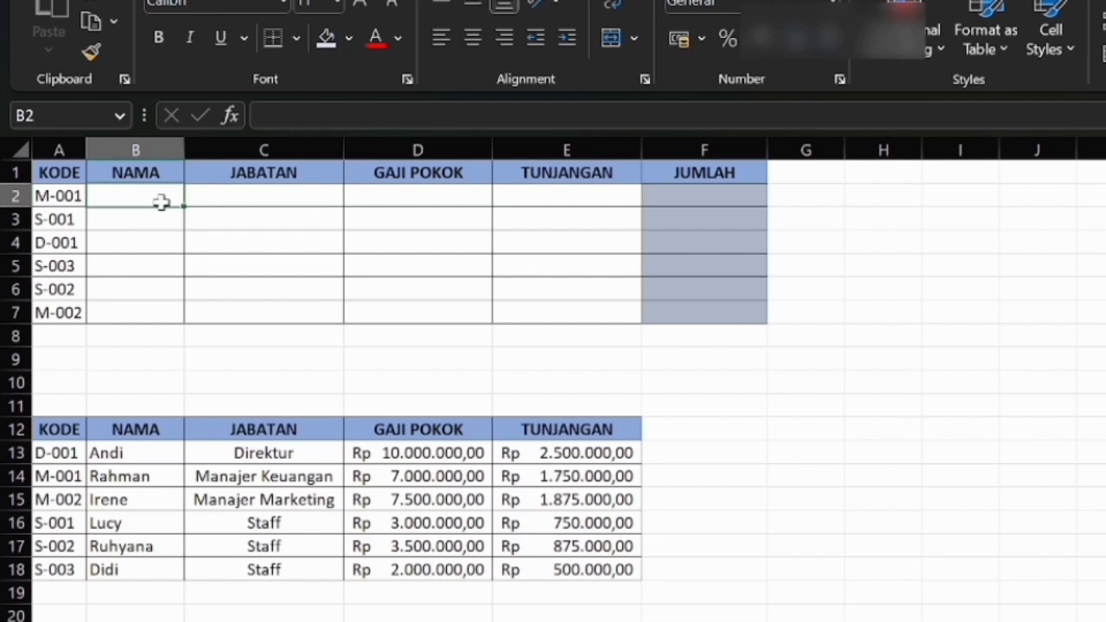
pyautogui.write('=v')
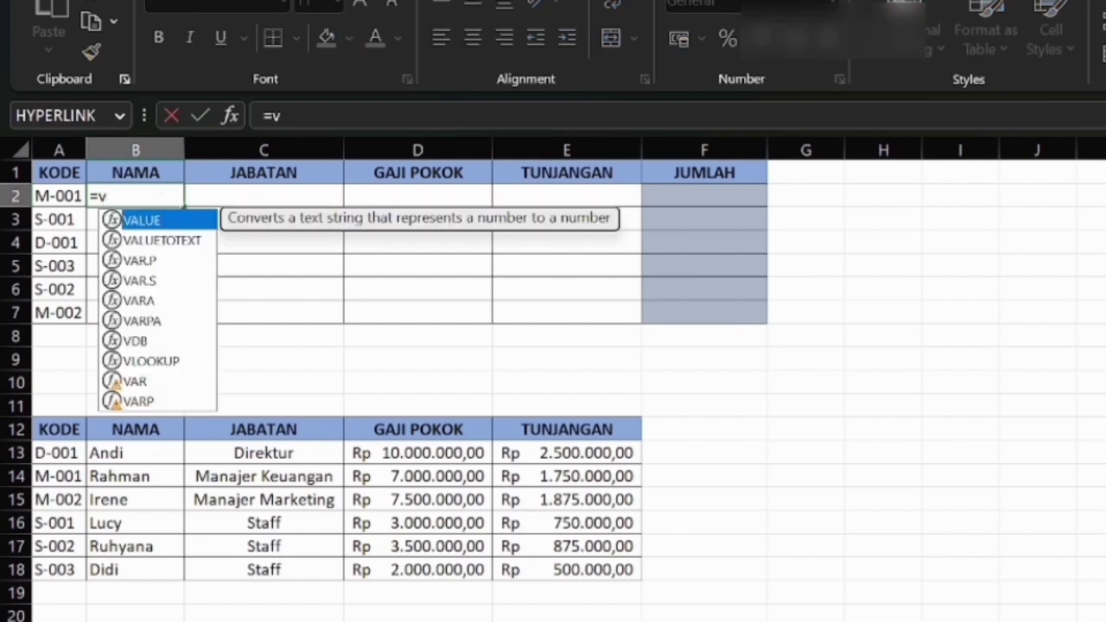
pyautogui.write('lookup')
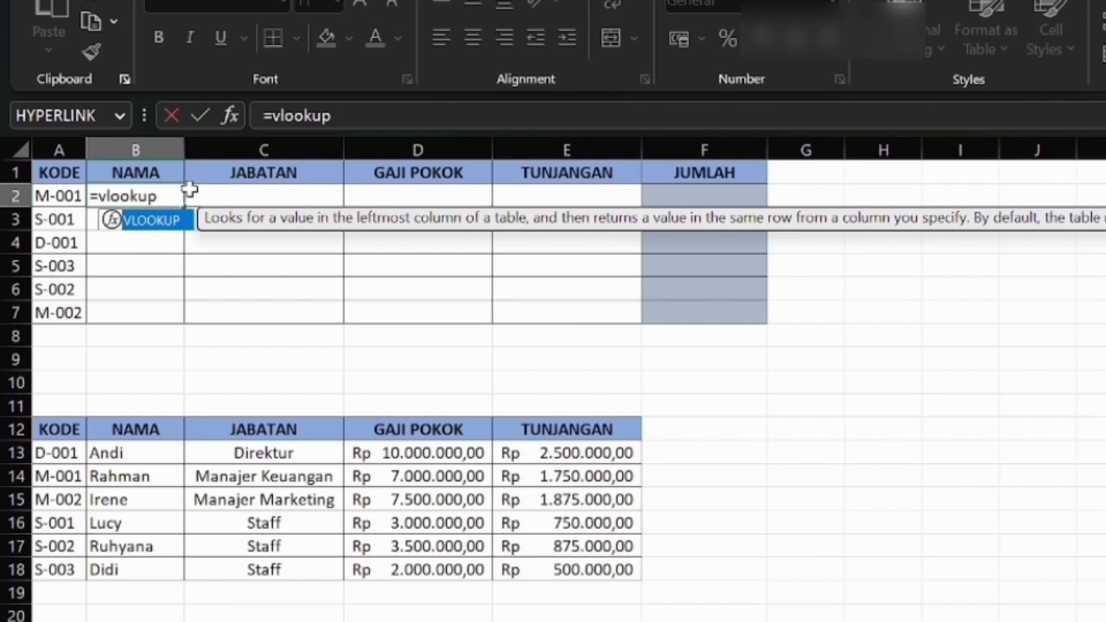
pyautogui.write('(')
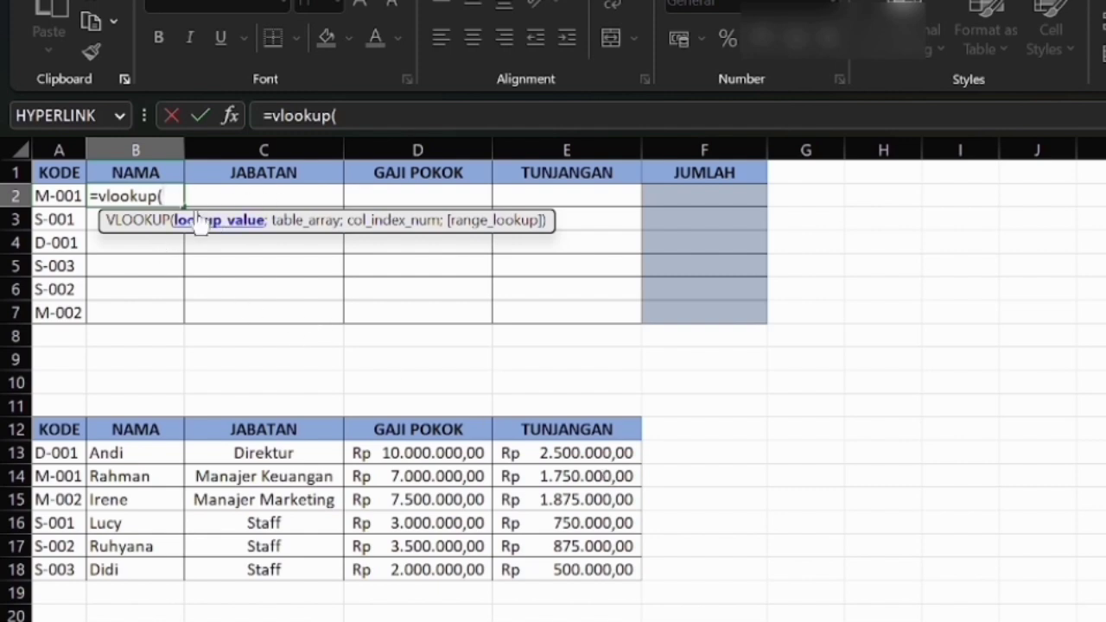
pyautogui.click(73, 196)
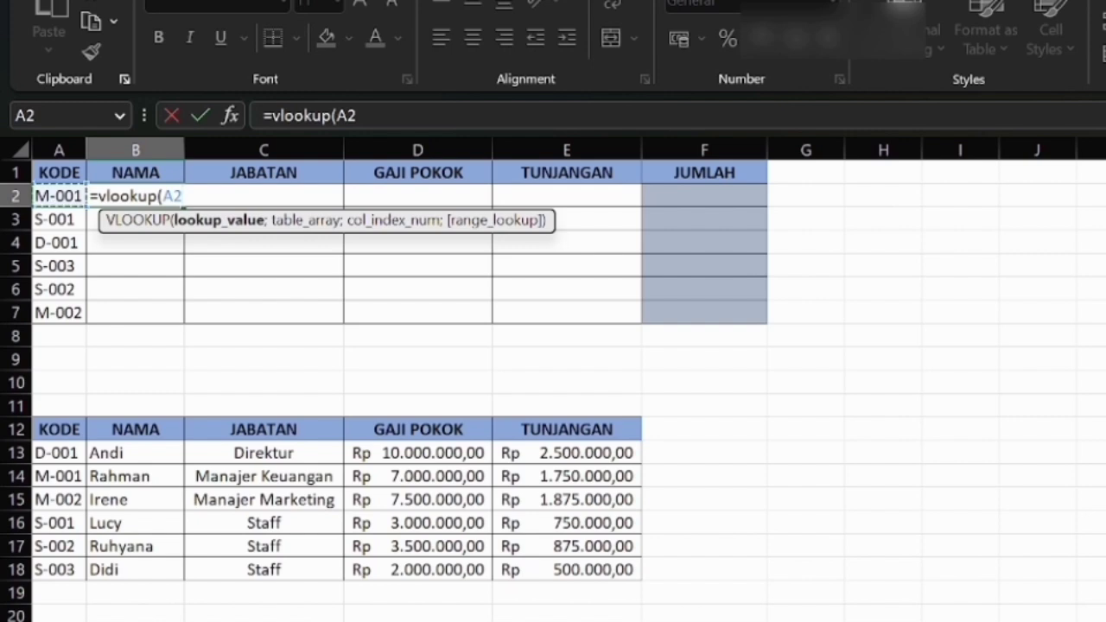
pyautogui.write(';')
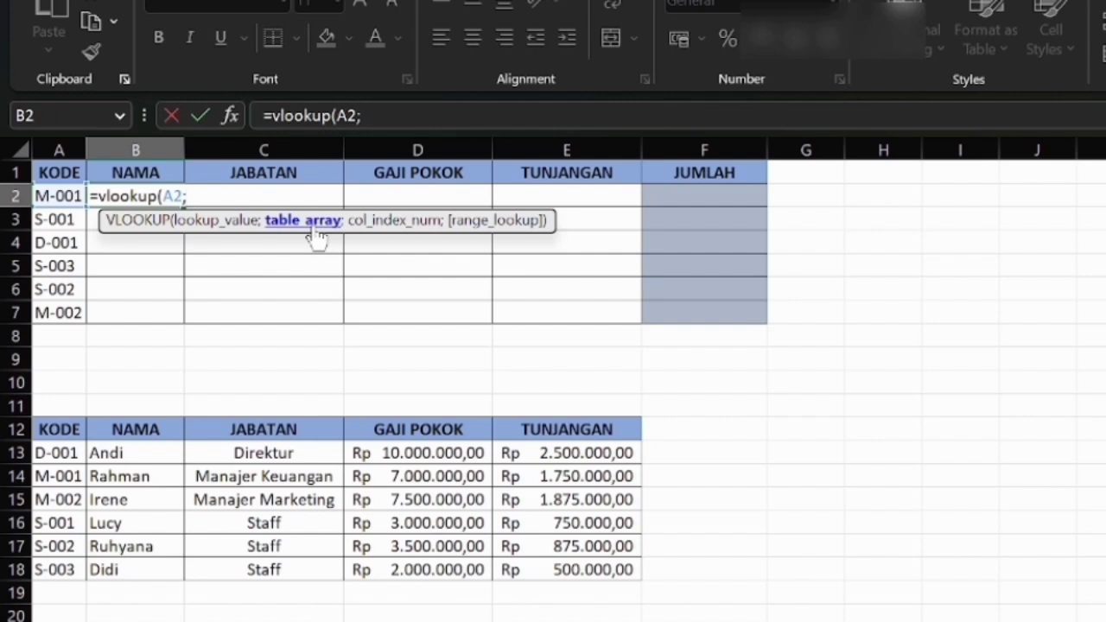
pyautogui.write('dat')
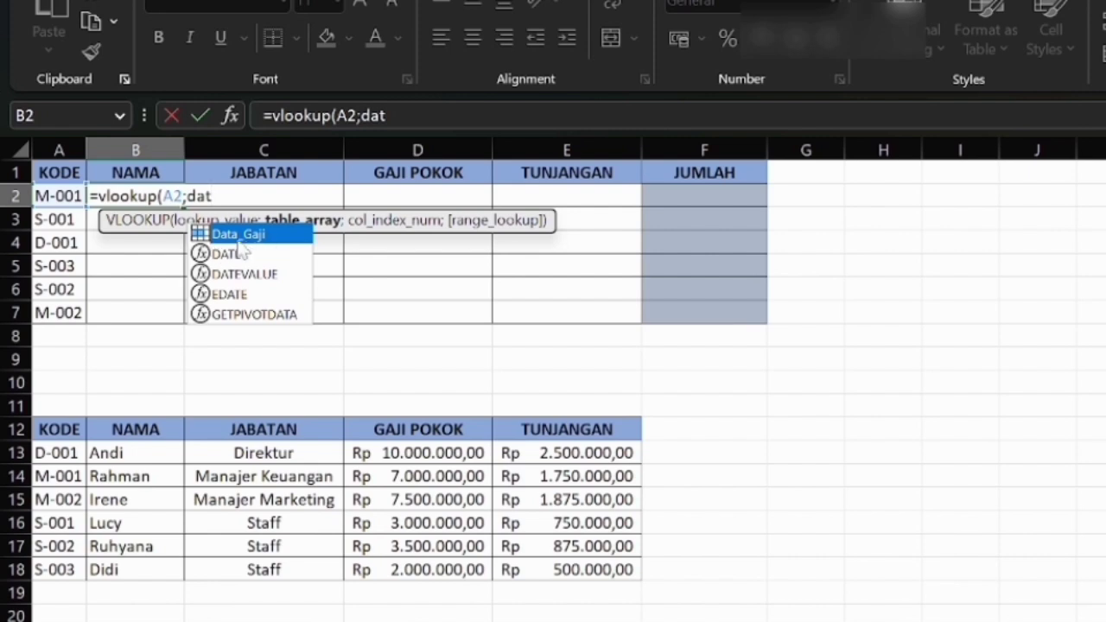
pyautogui.doubleClick(264, 235)
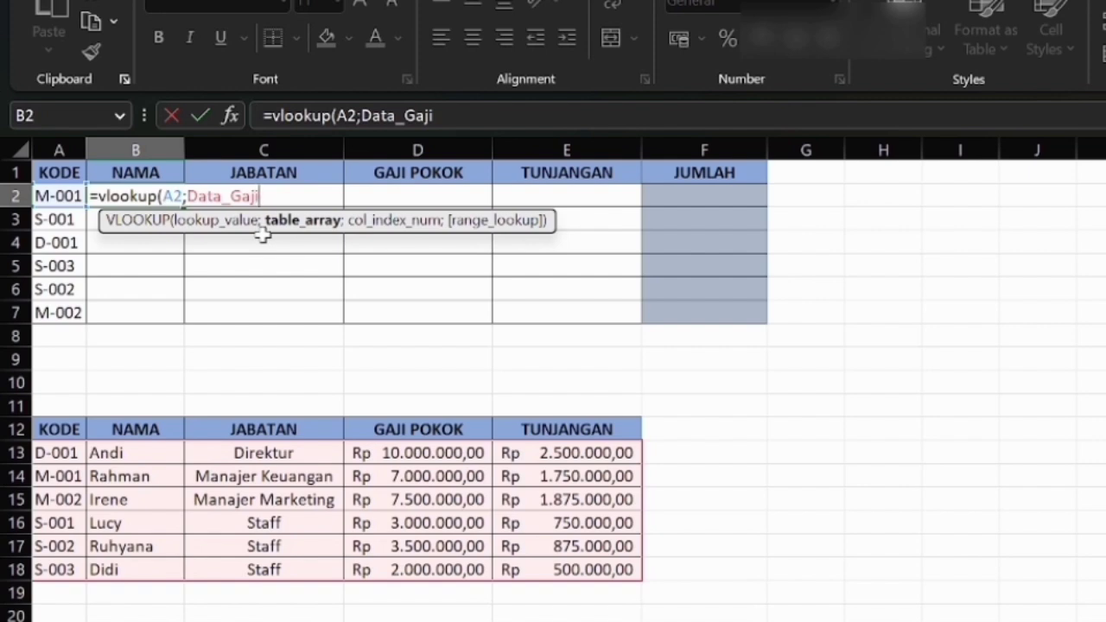
pyautogui.write(';')
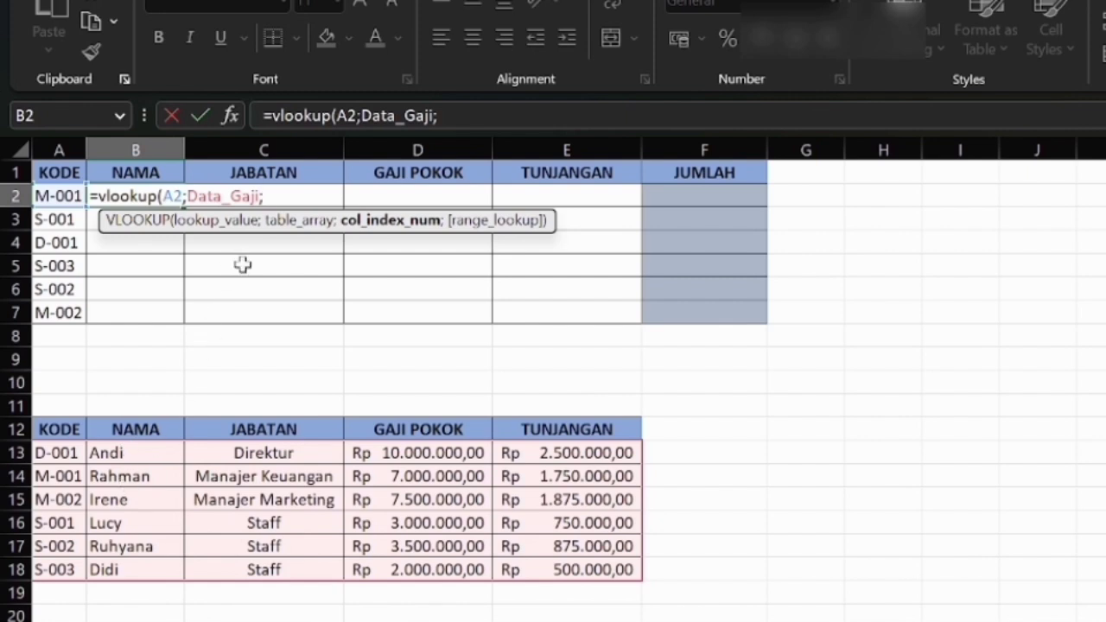
pyautogui.write('2;')
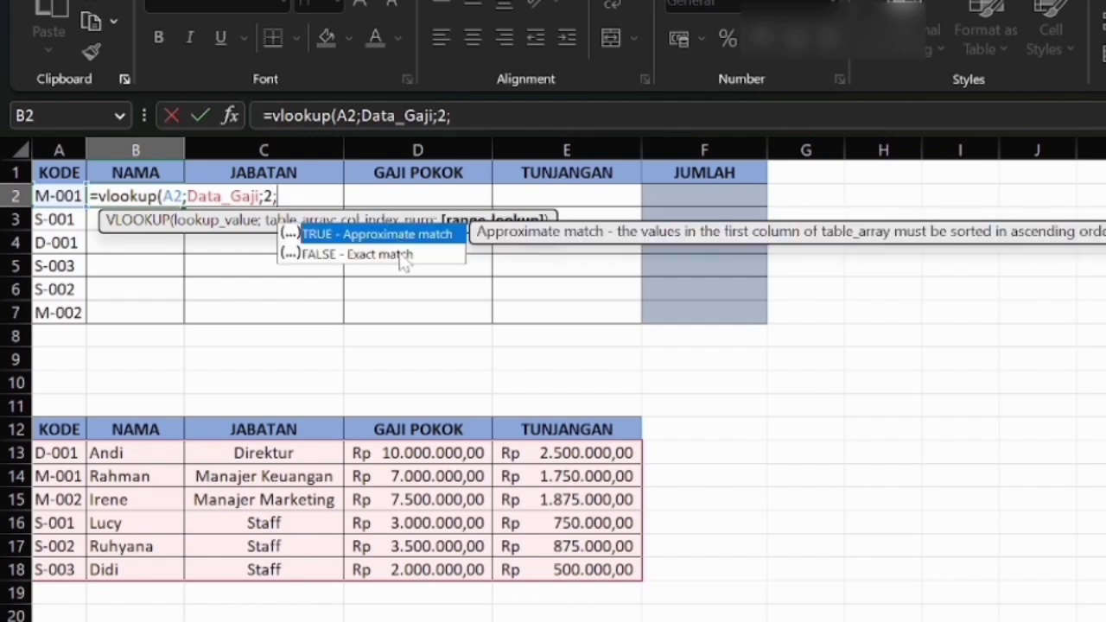
pyautogui.write('0)')
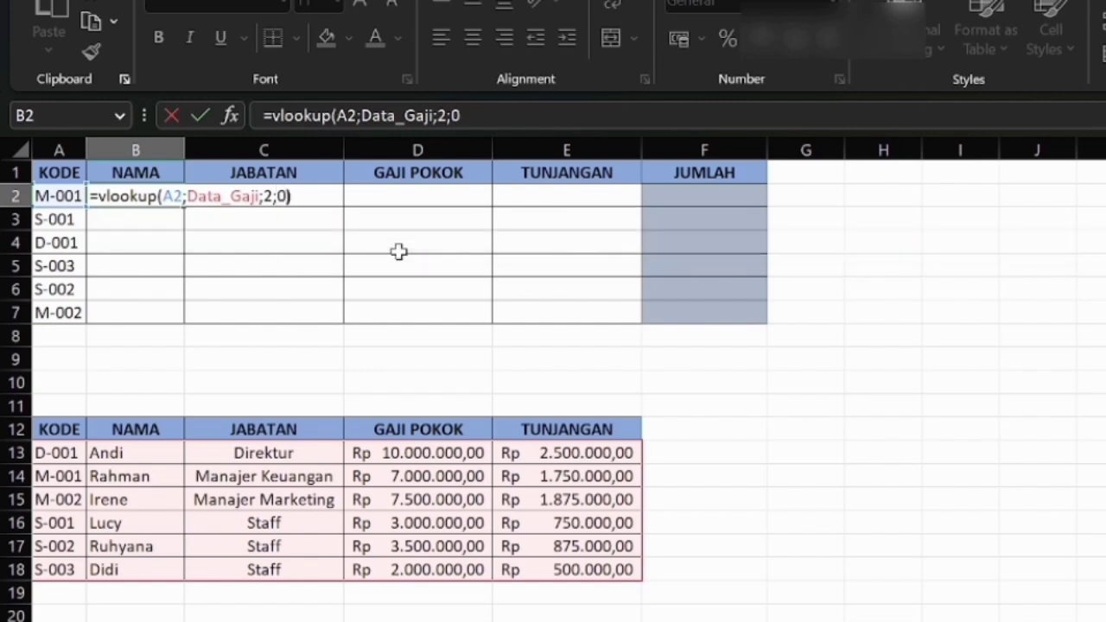
pyautogui.press('Return')
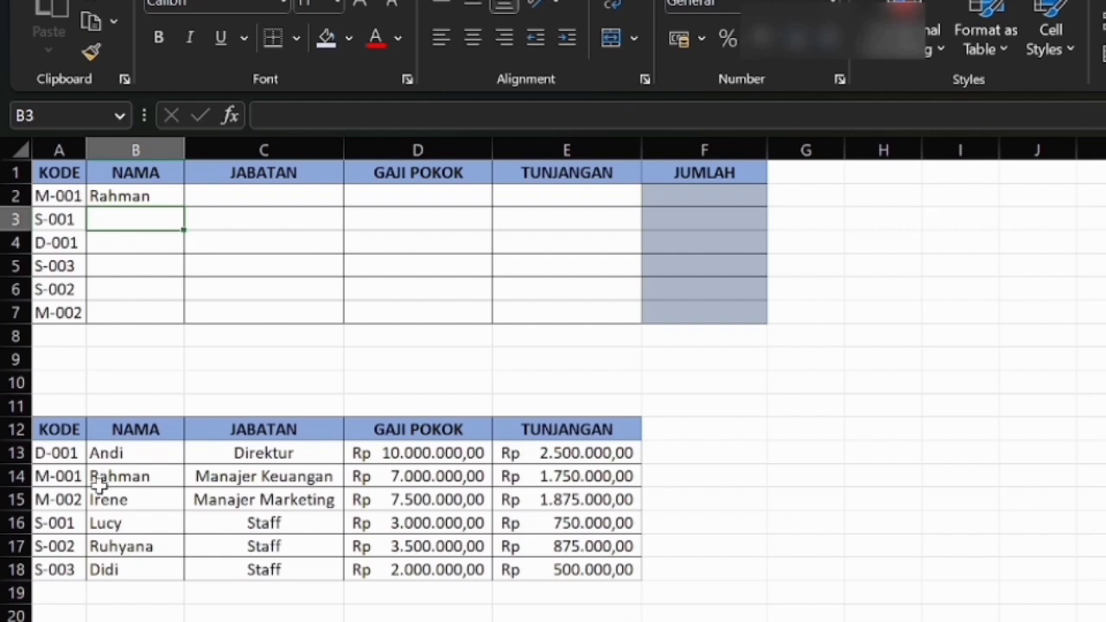
# Fill the name lookup formula from B2 down through B7.
pyautogui.click(153, 232)
pyautogui.click(149, 219)
pyautogui.click(170, 197)
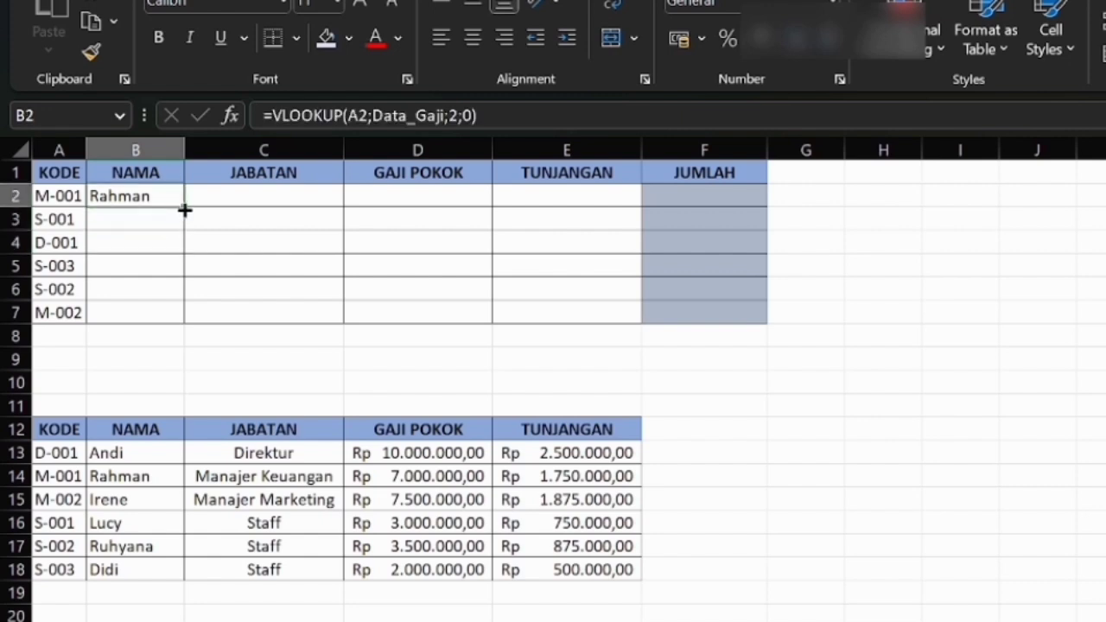
pyautogui.moveTo(184, 208); pyautogui.dragTo(161, 317)
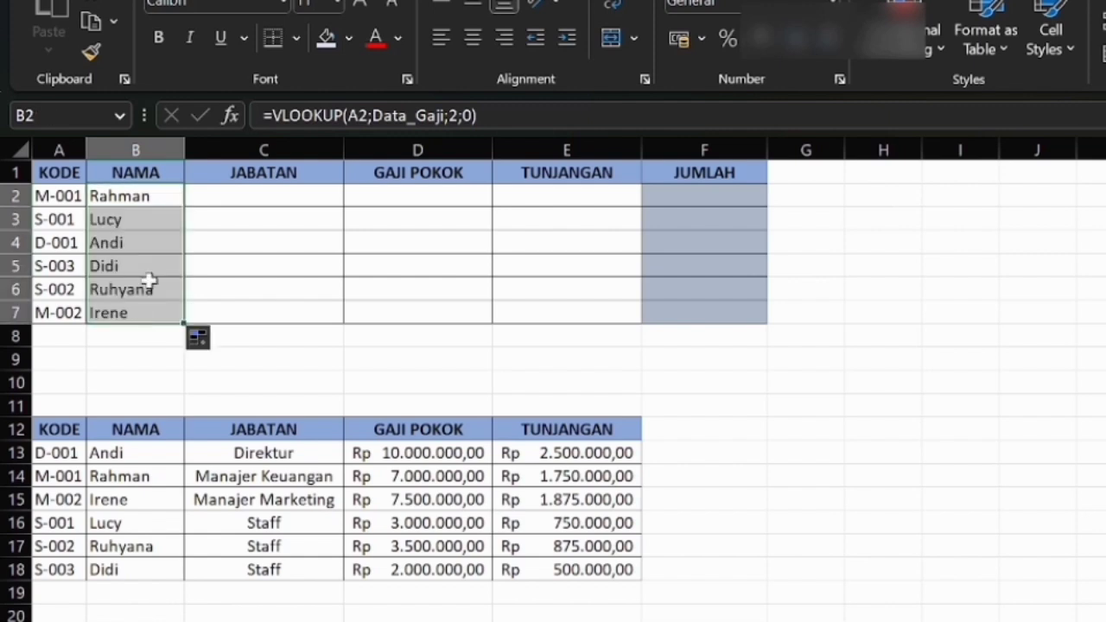
pyautogui.click(265, 275)
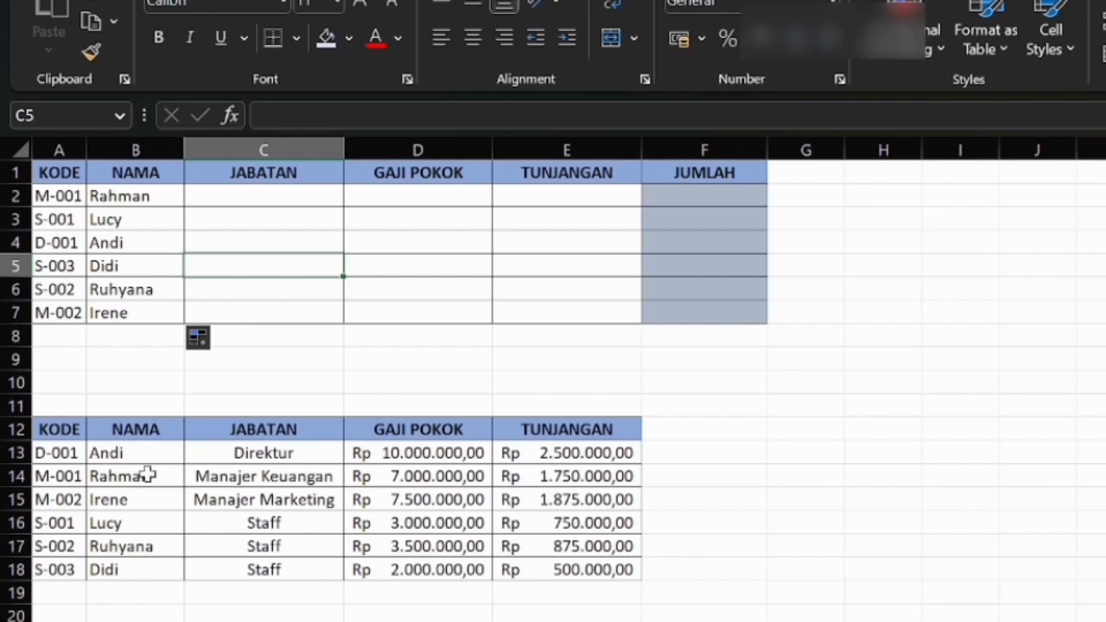
pyautogui.click(242, 194)
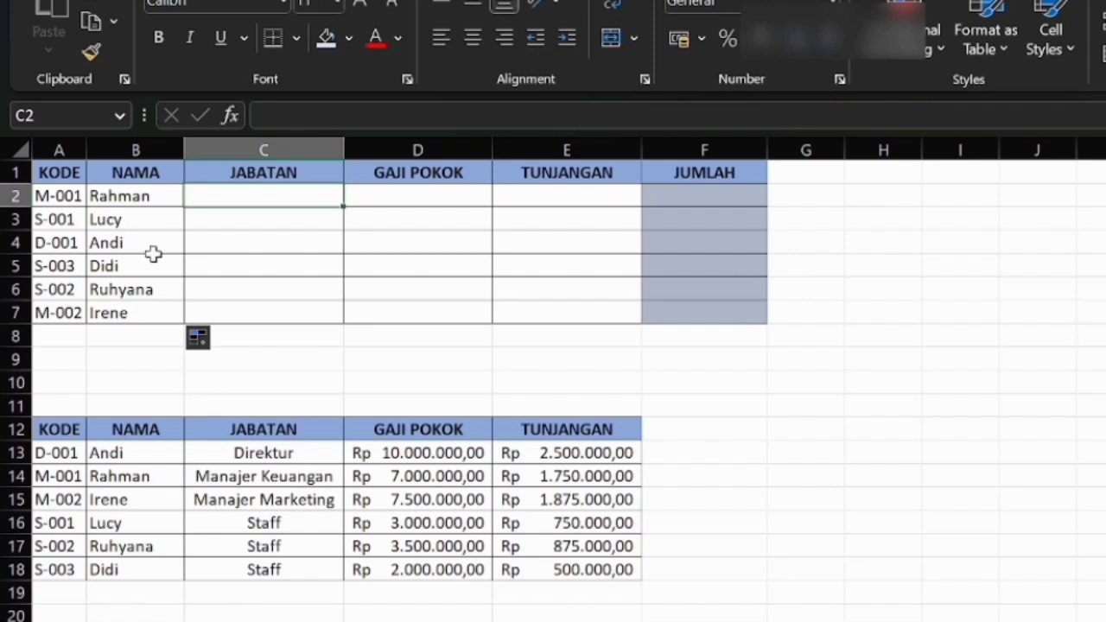
pyautogui.click(138, 198)
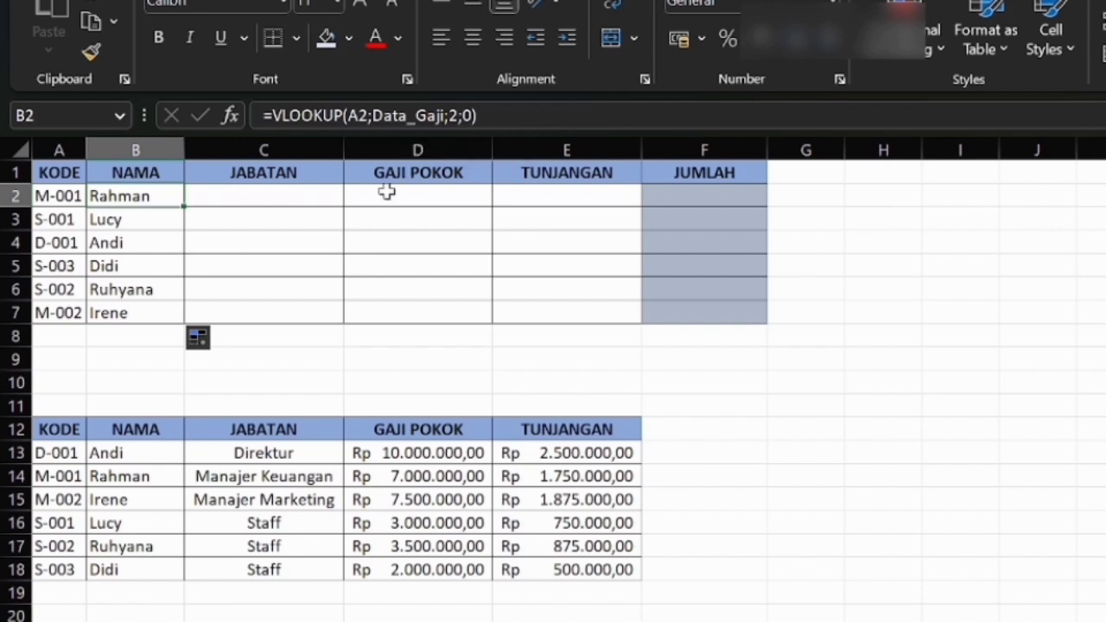
pyautogui.click(340, 211)
pyautogui.click(425, 198)
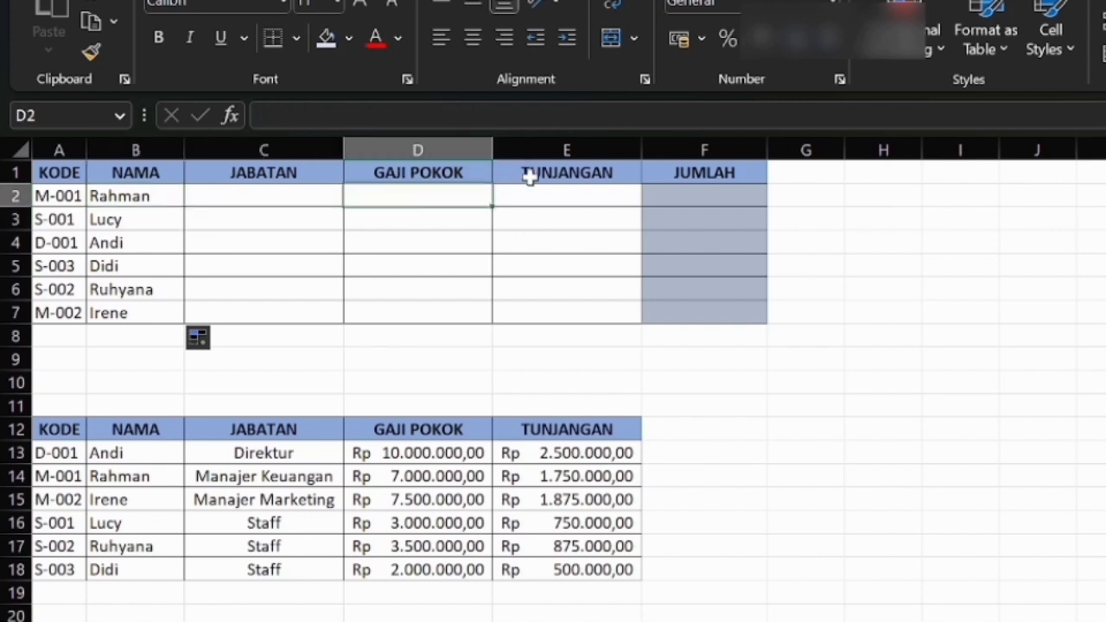
pyautogui.click(528, 192)
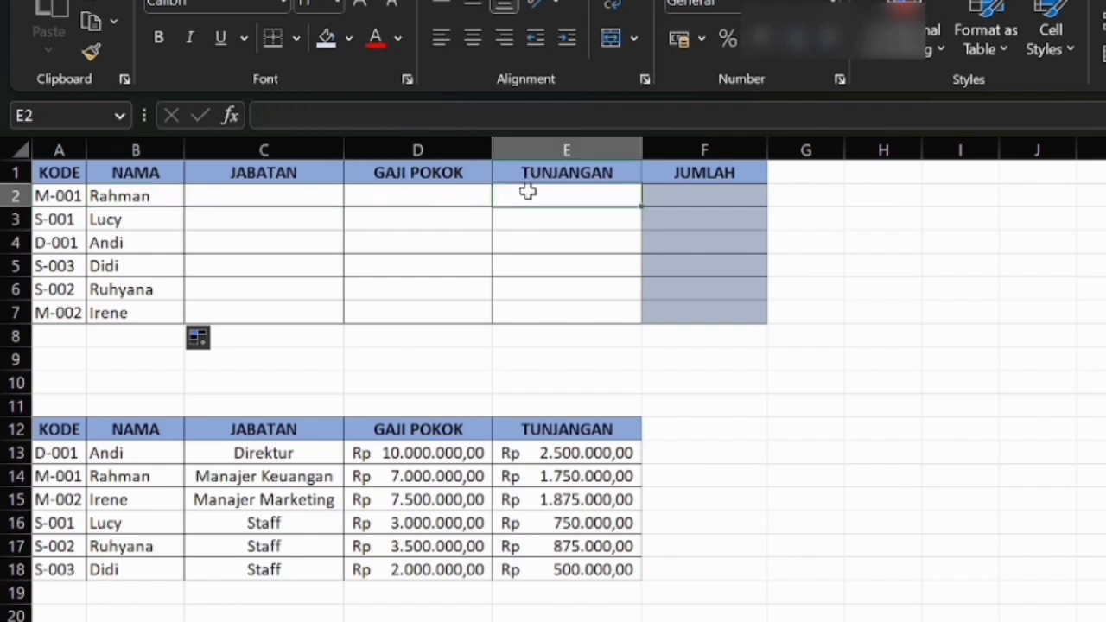
# Enter =VLOOKUP(A2;Data_Gaji;3;0) in cell C2 to look up the employee's job title by code.
pyautogui.click(284, 201)
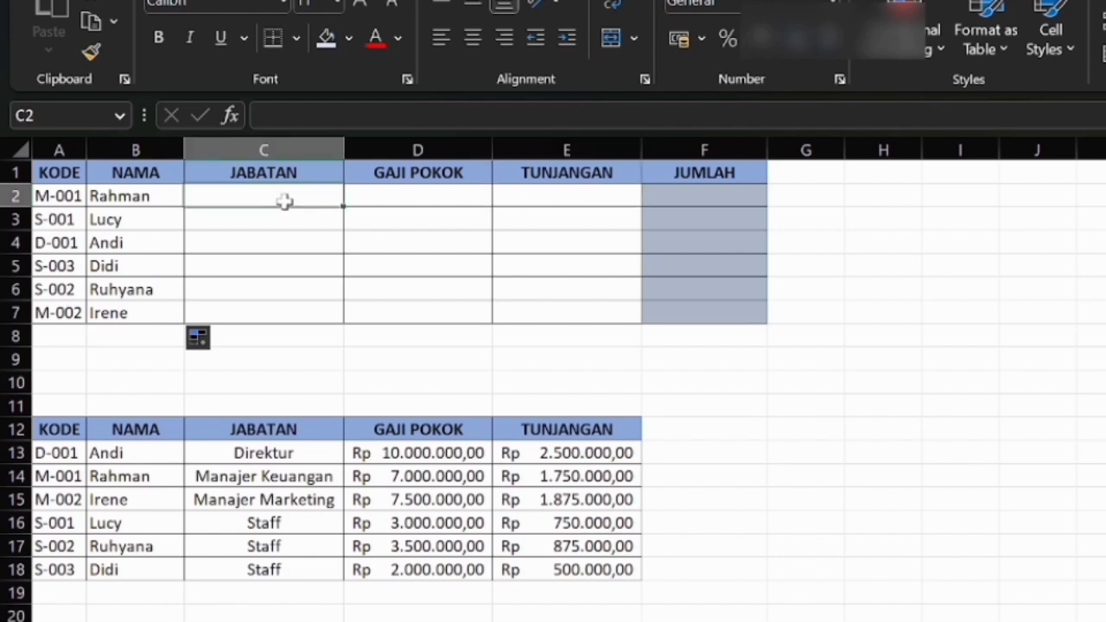
pyautogui.write('=vlo')
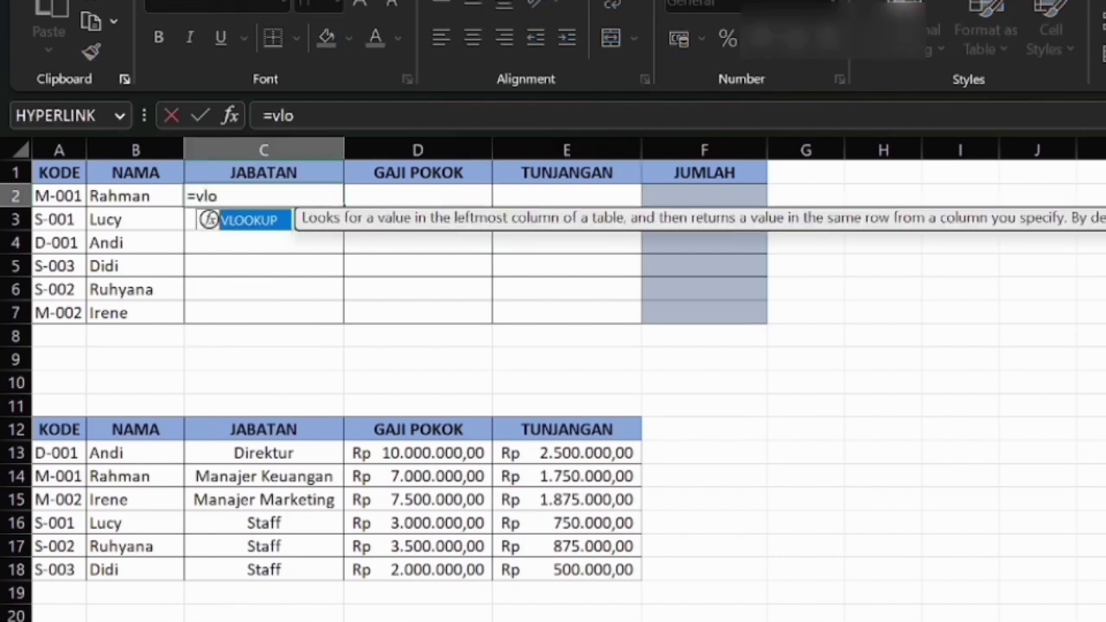
pyautogui.write('okup')
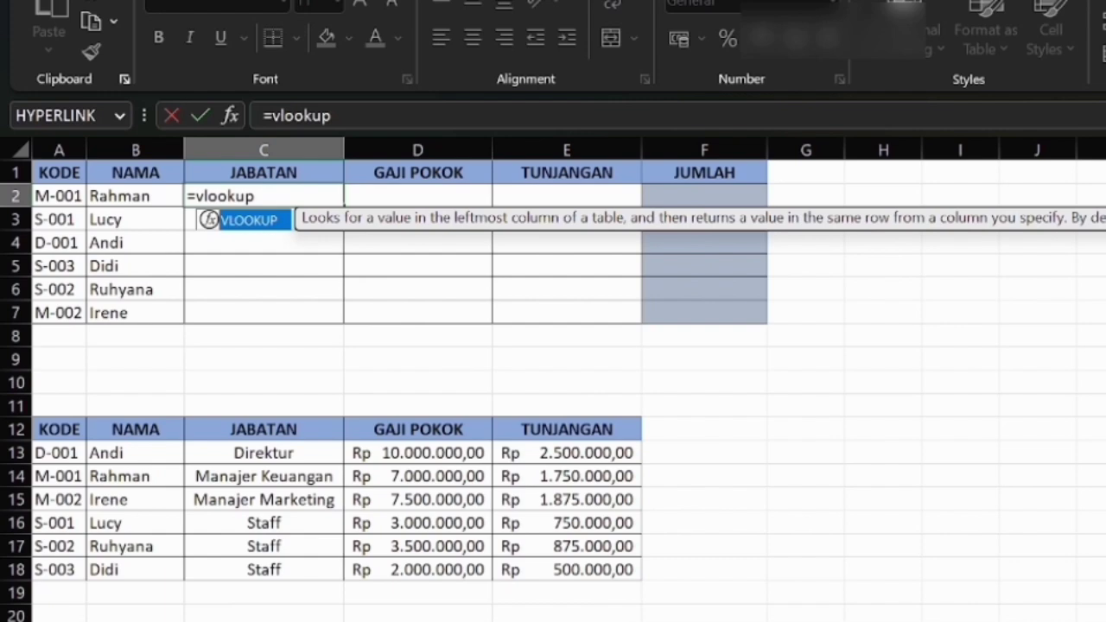
pyautogui.write('(')
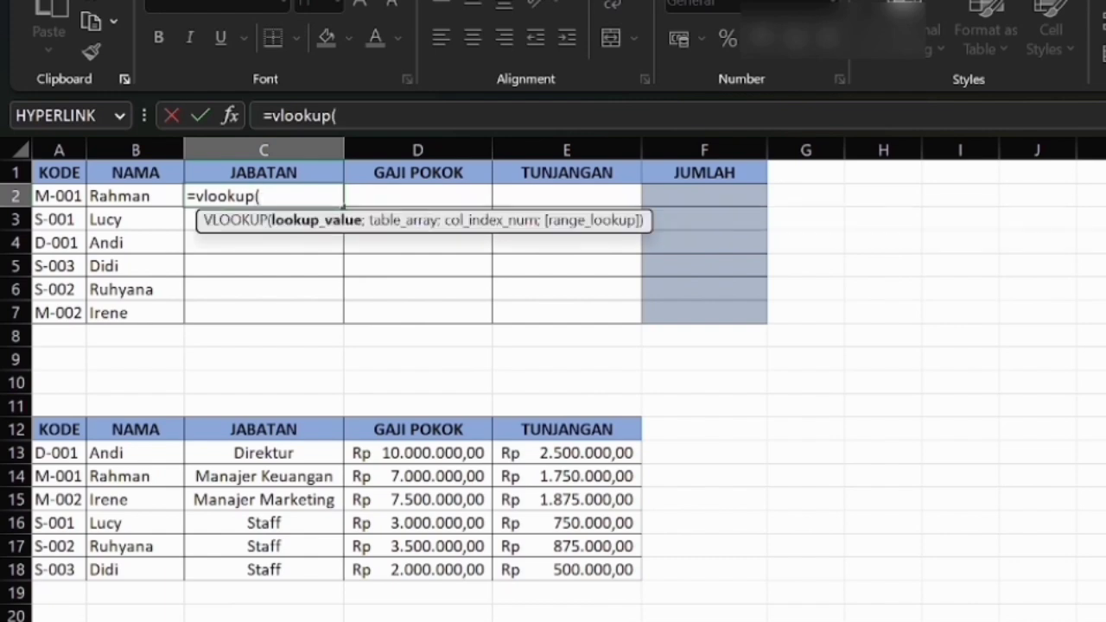
pyautogui.click(57, 197)
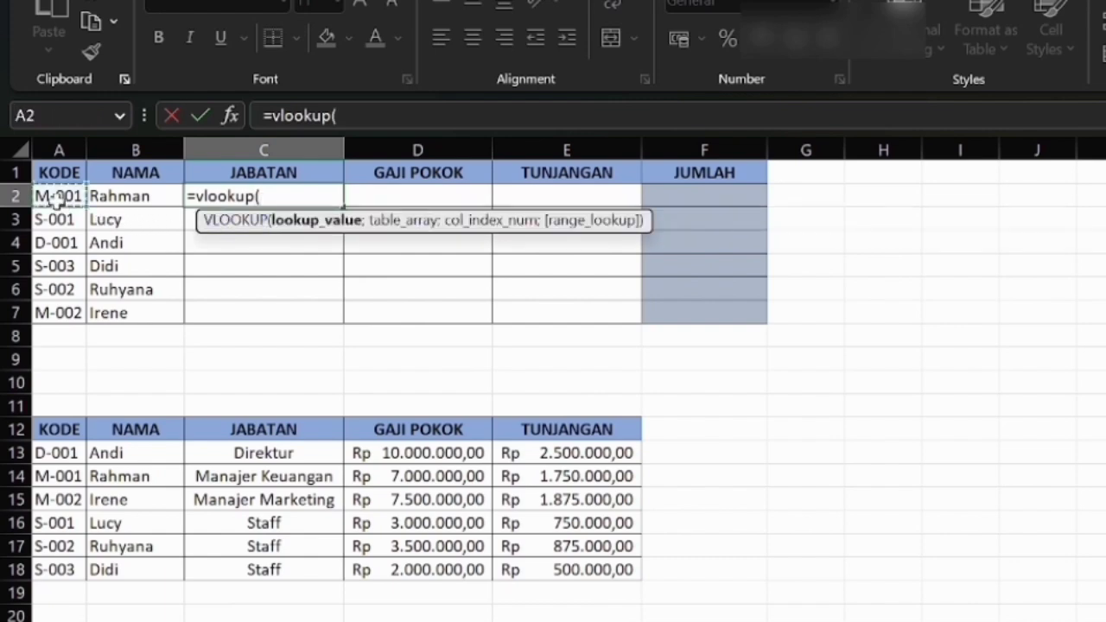
pyautogui.write(';')
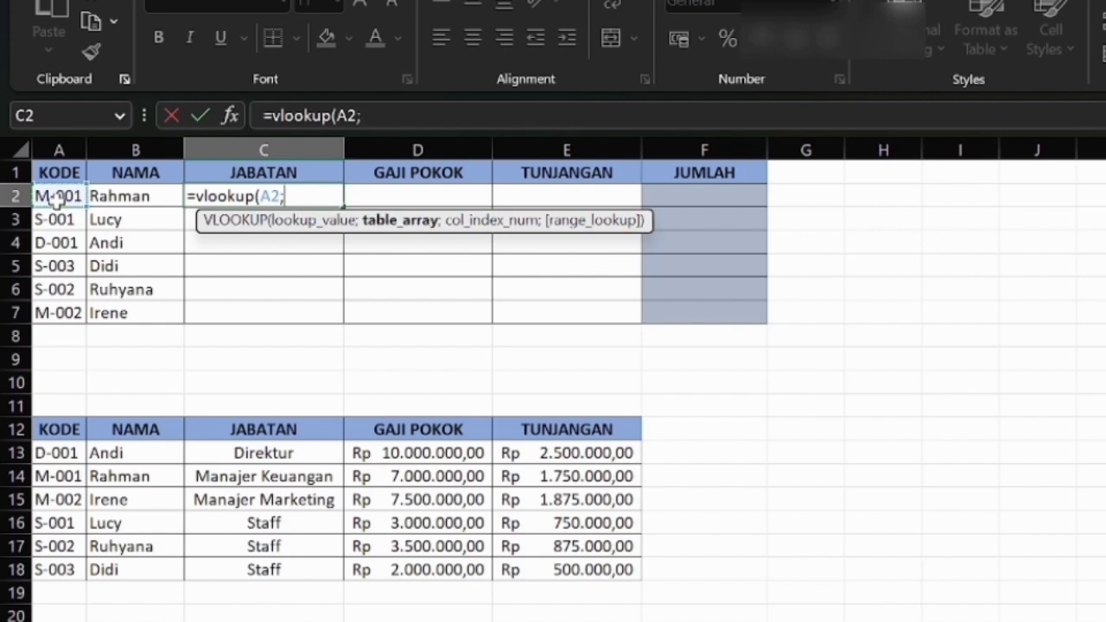
pyautogui.write('dat')
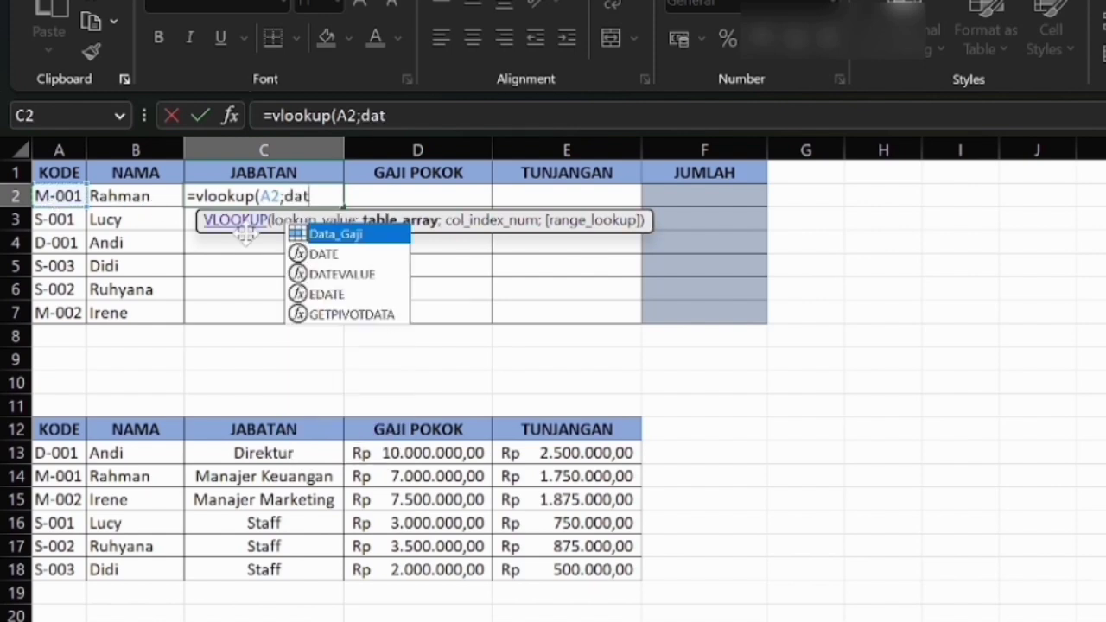
pyautogui.doubleClick(334, 235)
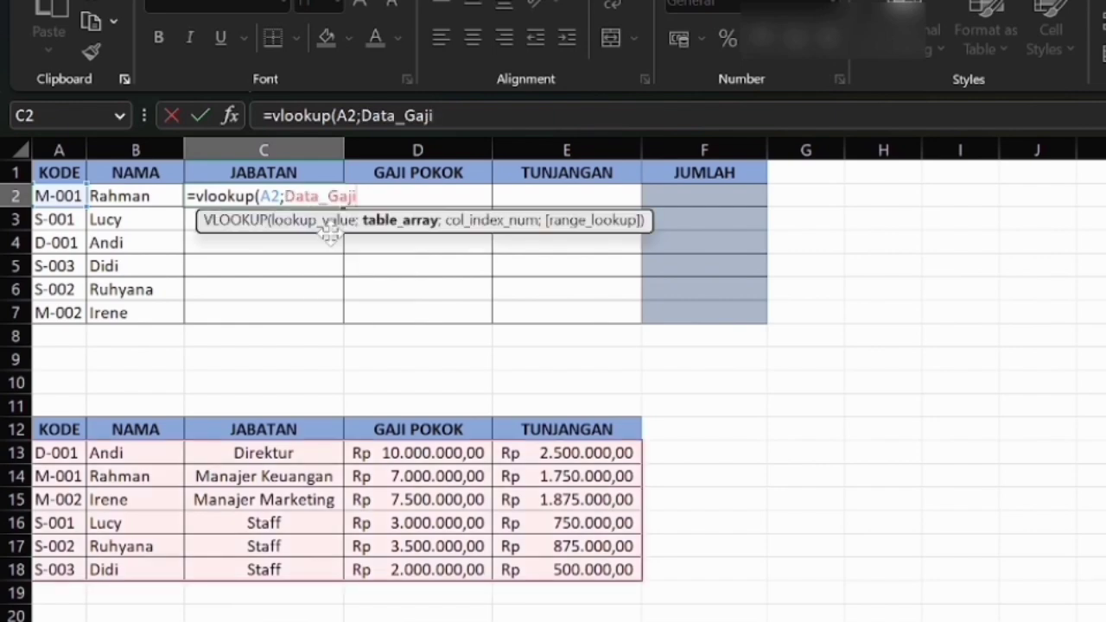
pyautogui.write(';')
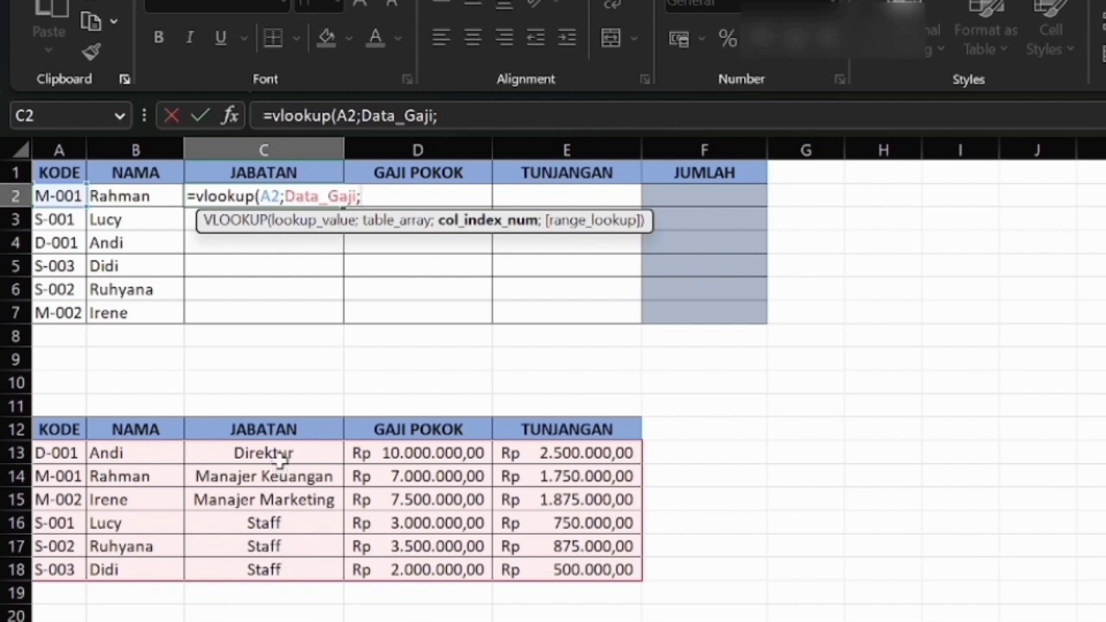
pyautogui.write('3;')
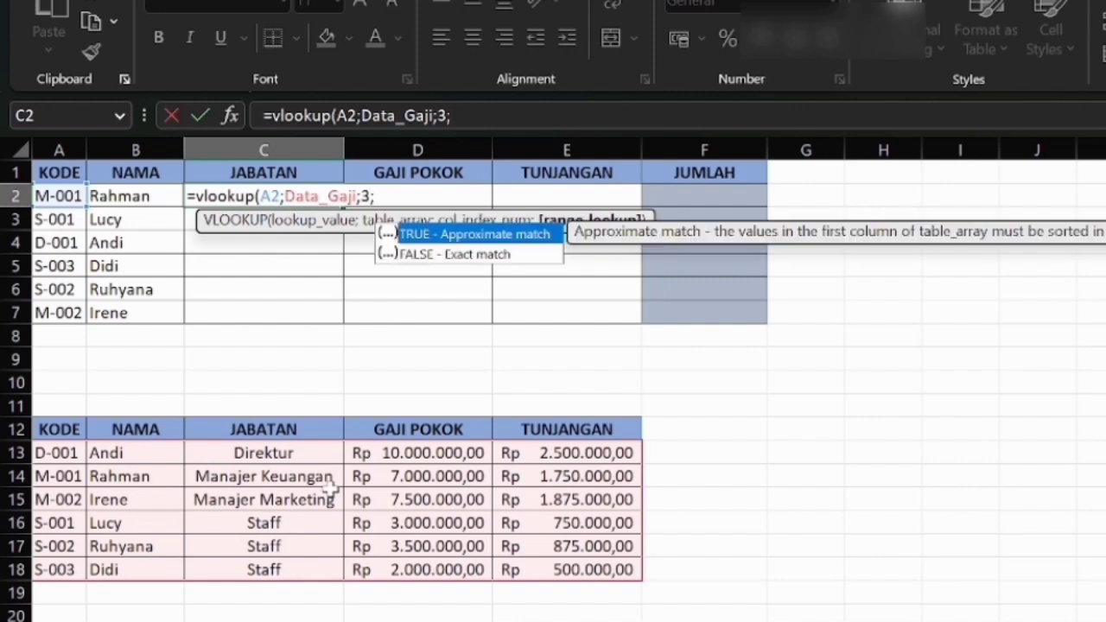
pyautogui.write('0)')
pyautogui.press('Return')
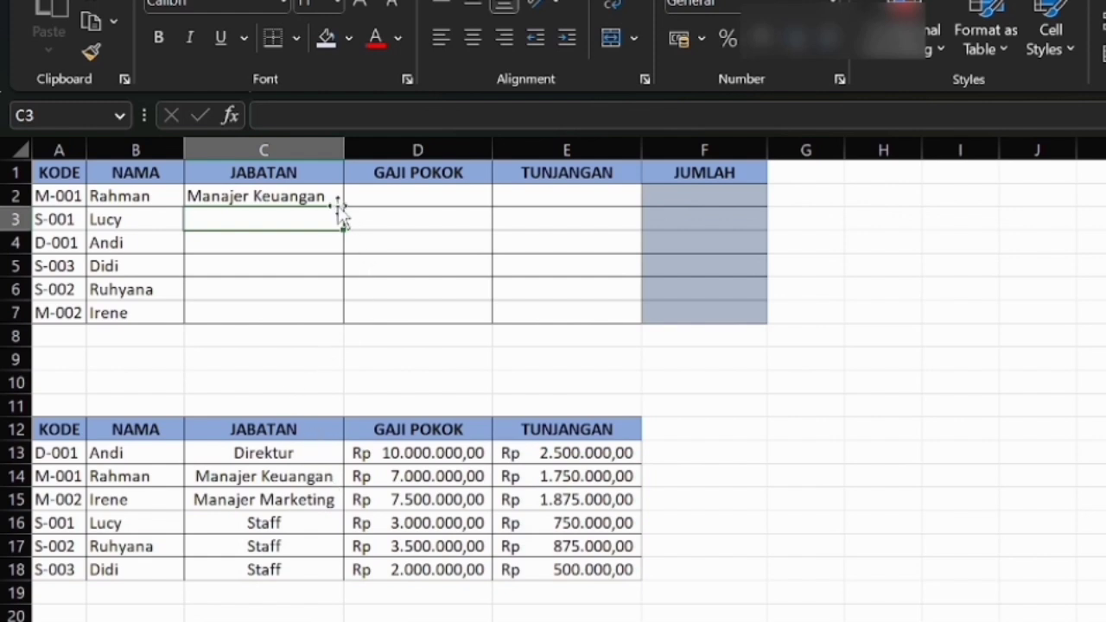
# Center cells C2:C7 horizontally and fill the job title lookup formula from C2 down through C7.
pyautogui.click(314, 198)
pyautogui.moveTo(317, 197); pyautogui.dragTo(319, 311)
pyautogui.click(473, 37)
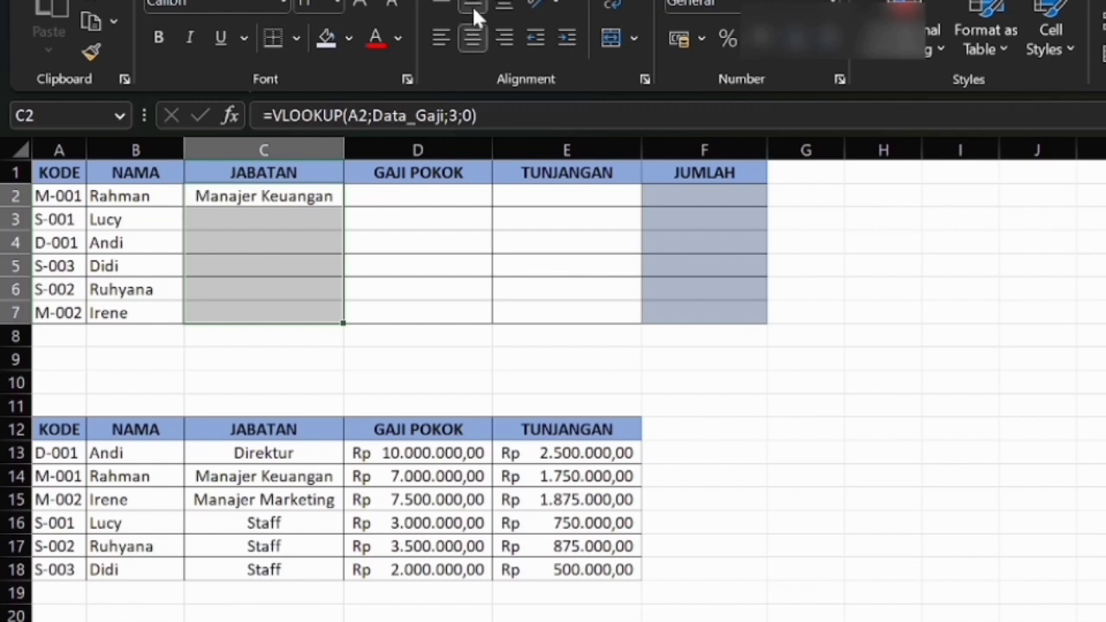
pyautogui.click(329, 197)
pyautogui.moveTo(341, 210); pyautogui.dragTo(357, 312)
pyautogui.click(395, 245)
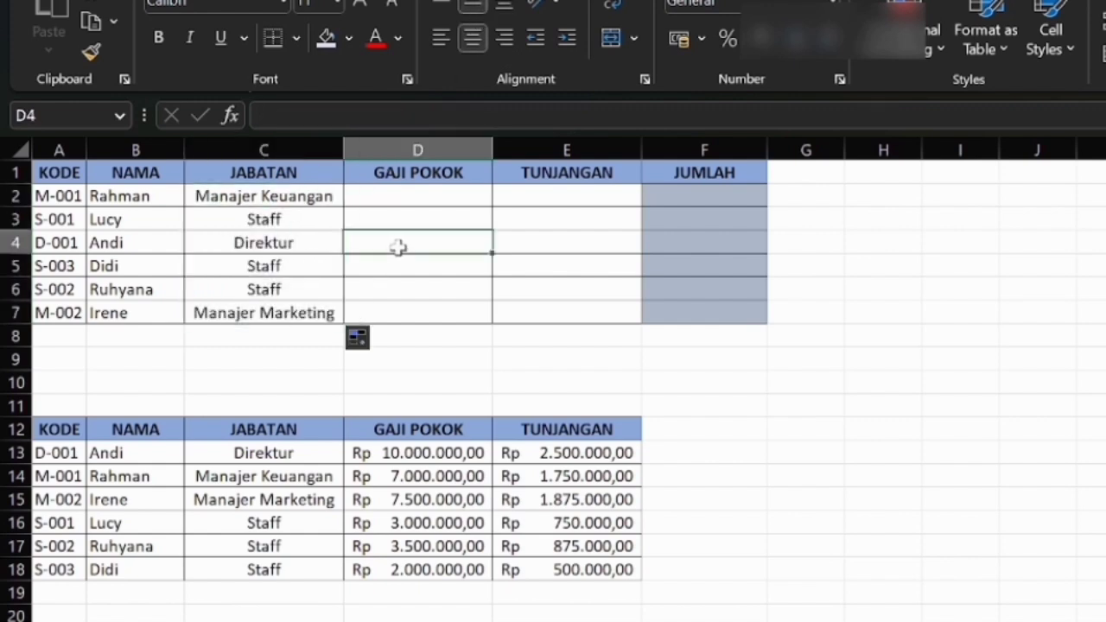
# Enter =VLOOKUP(A2;Data_Gaji;4;0) in cell D2 to look up the base salary by code.
pyautogui.click(408, 198)
pyautogui.write('=')
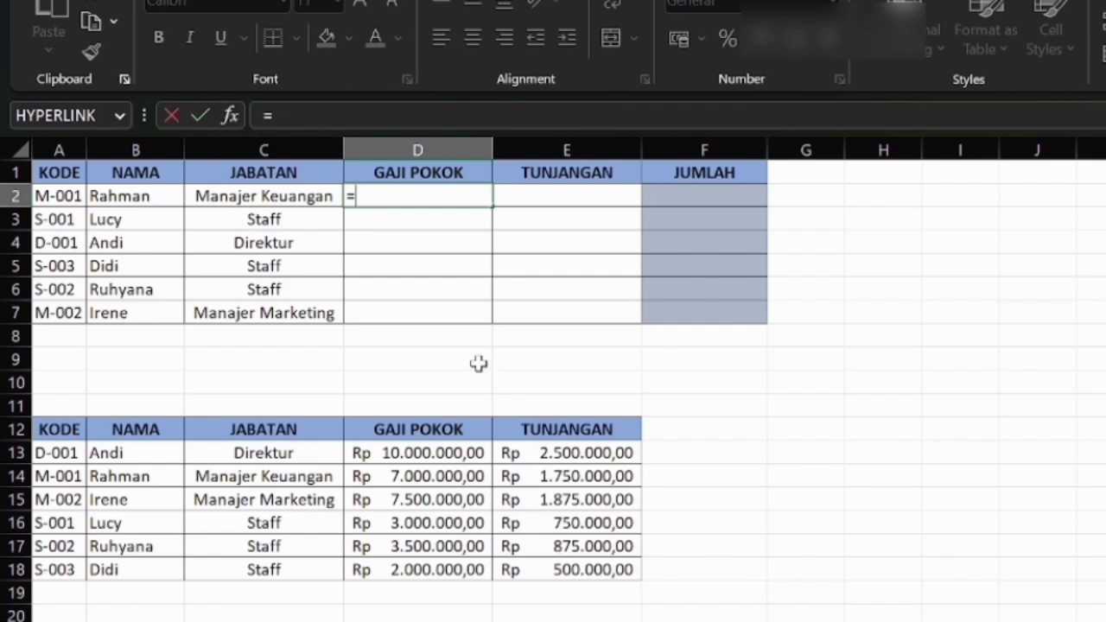
pyautogui.write('vlo')
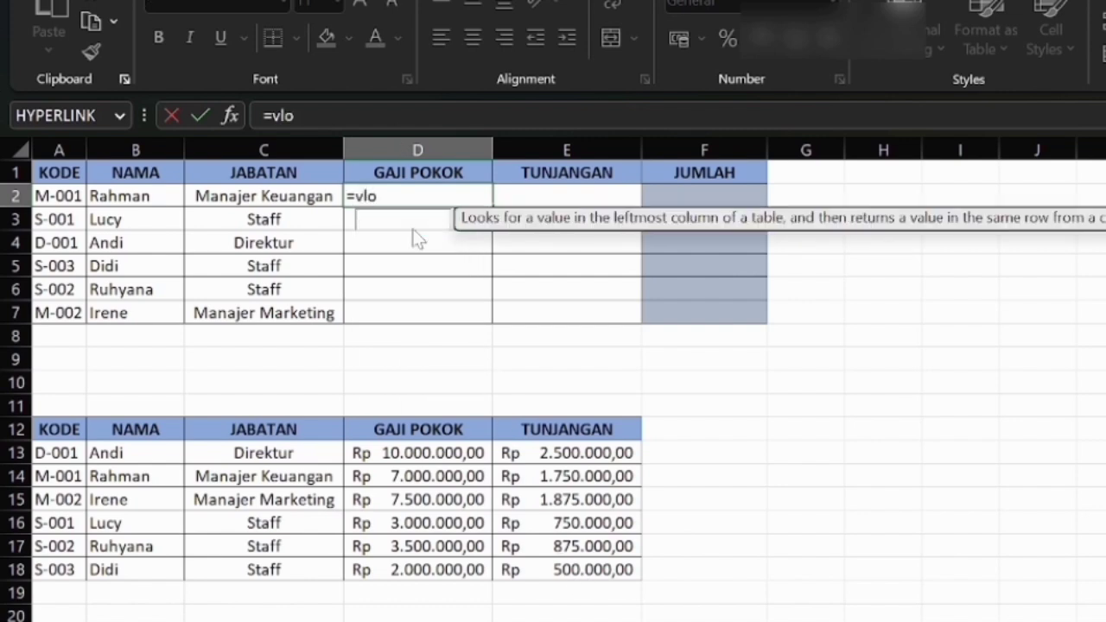
pyautogui.write('okup(')
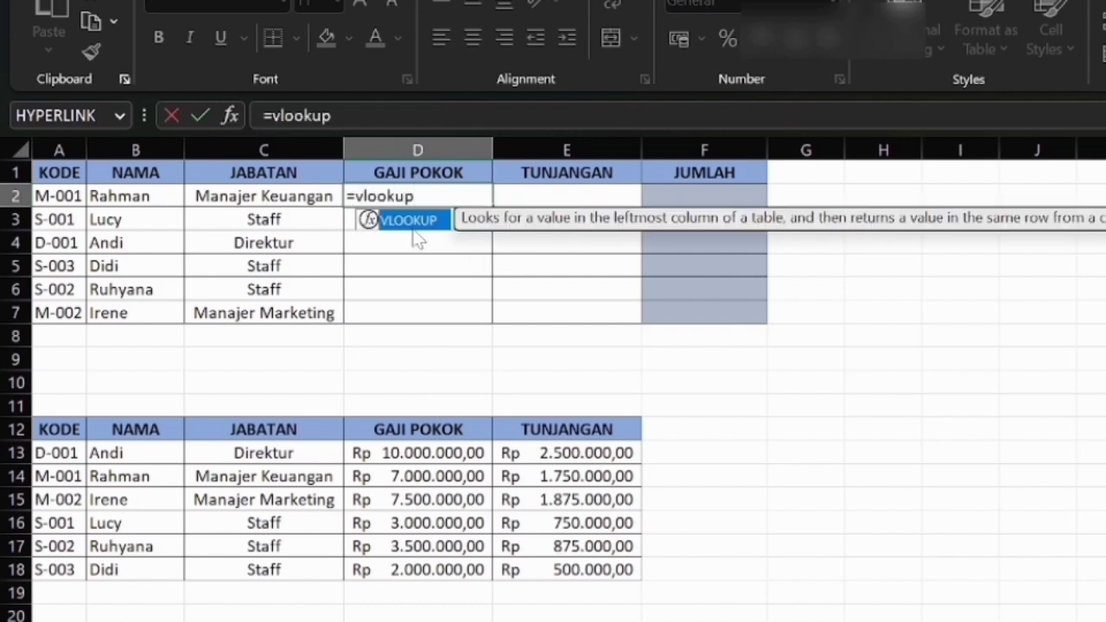
pyautogui.click(65, 196)
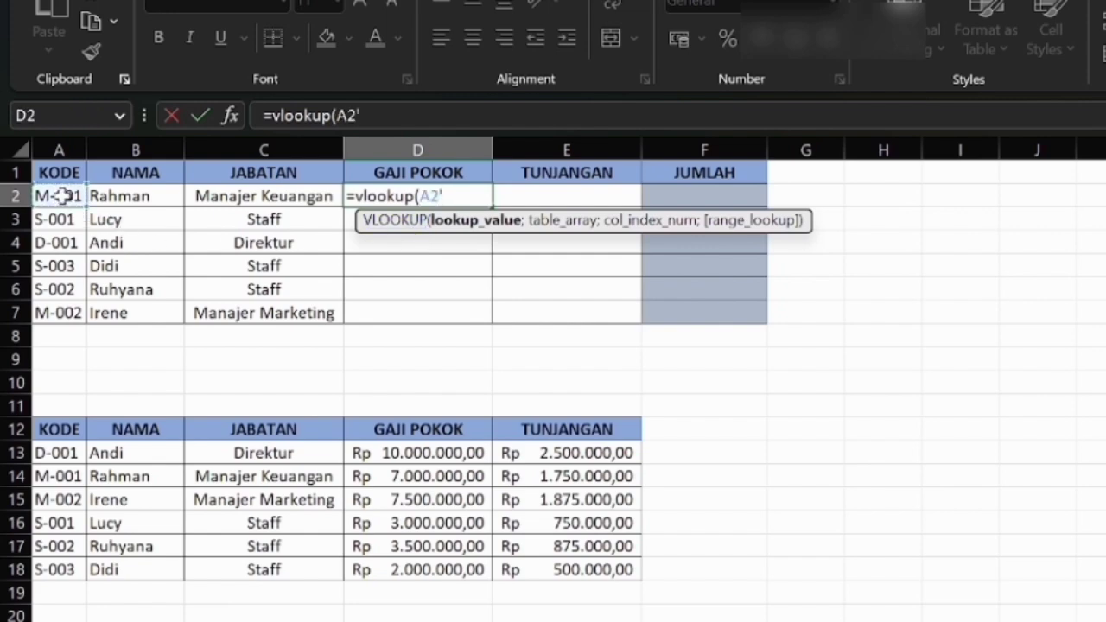
pyautogui.write(';data')
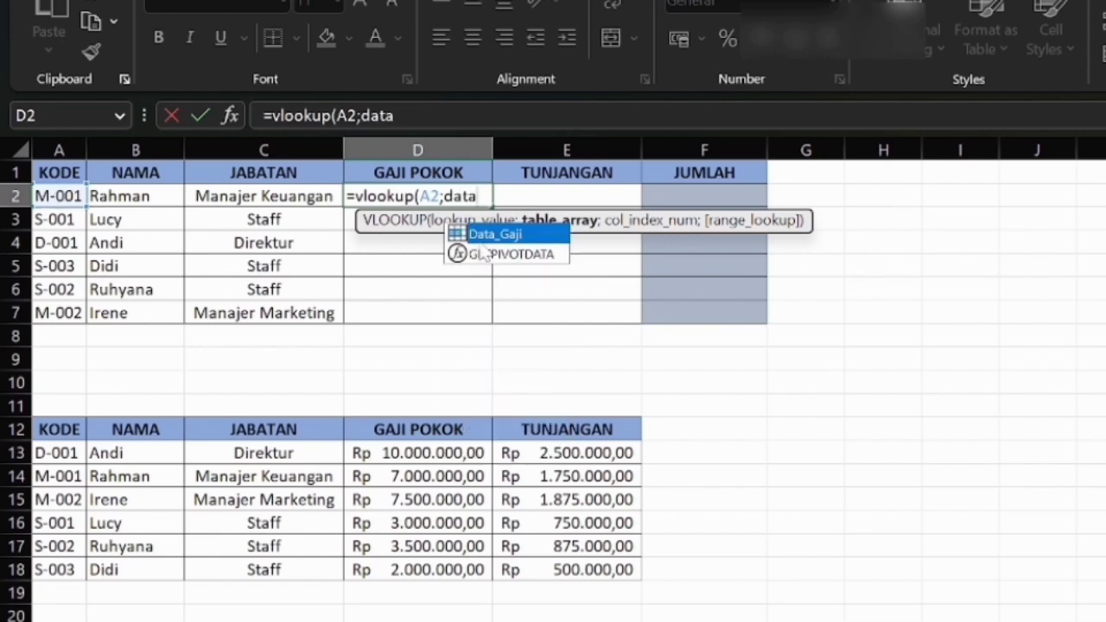
pyautogui.doubleClick(501, 232)
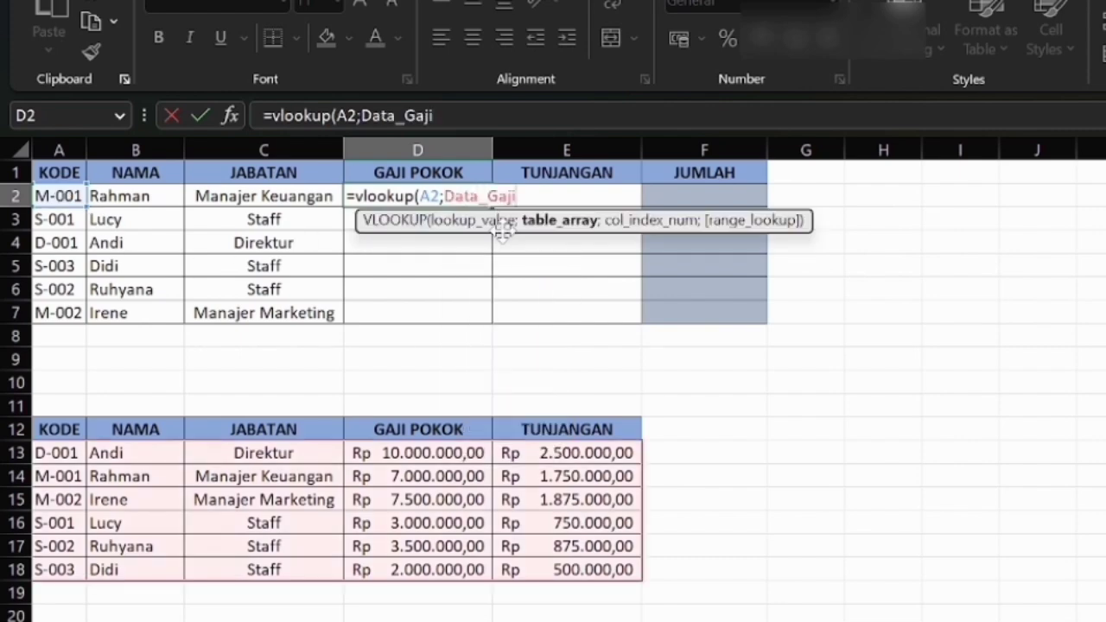
pyautogui.write(';')
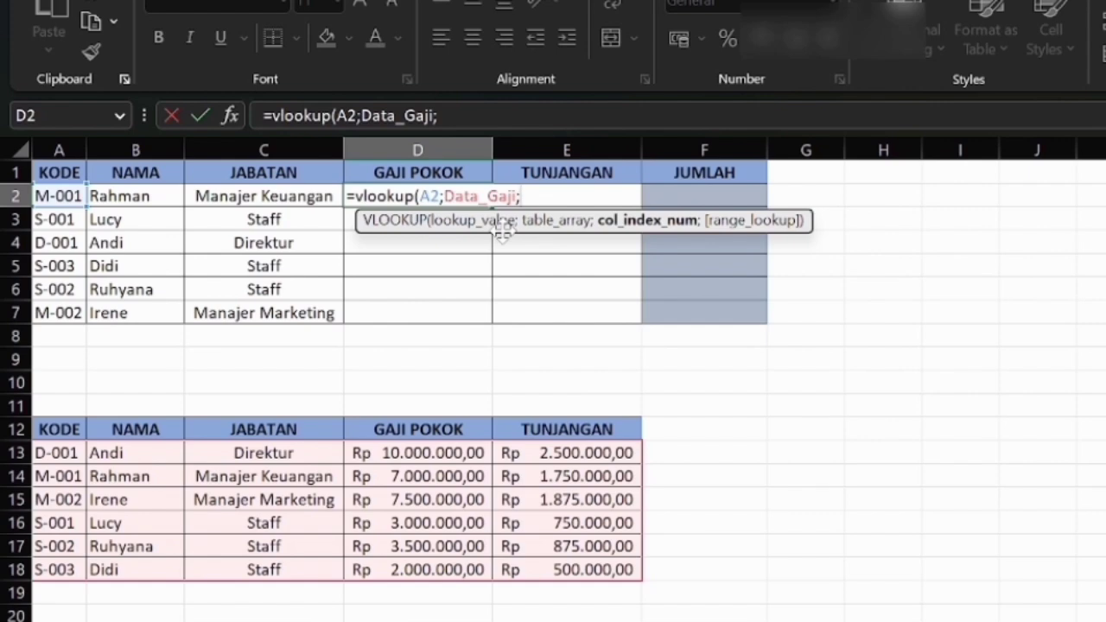
pyautogui.write('4;0)')
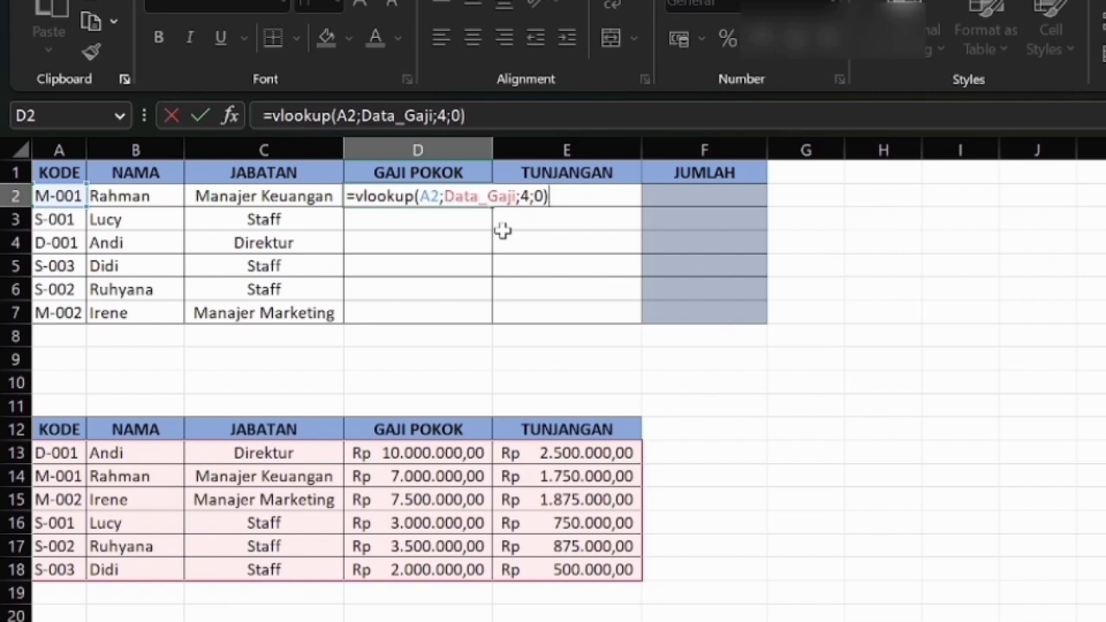
pyautogui.press('Return')
# Apply the rupiah accounting number format to D2:E7 and fill the base salary formula from D2 down through D7.
pyautogui.click(445, 290)
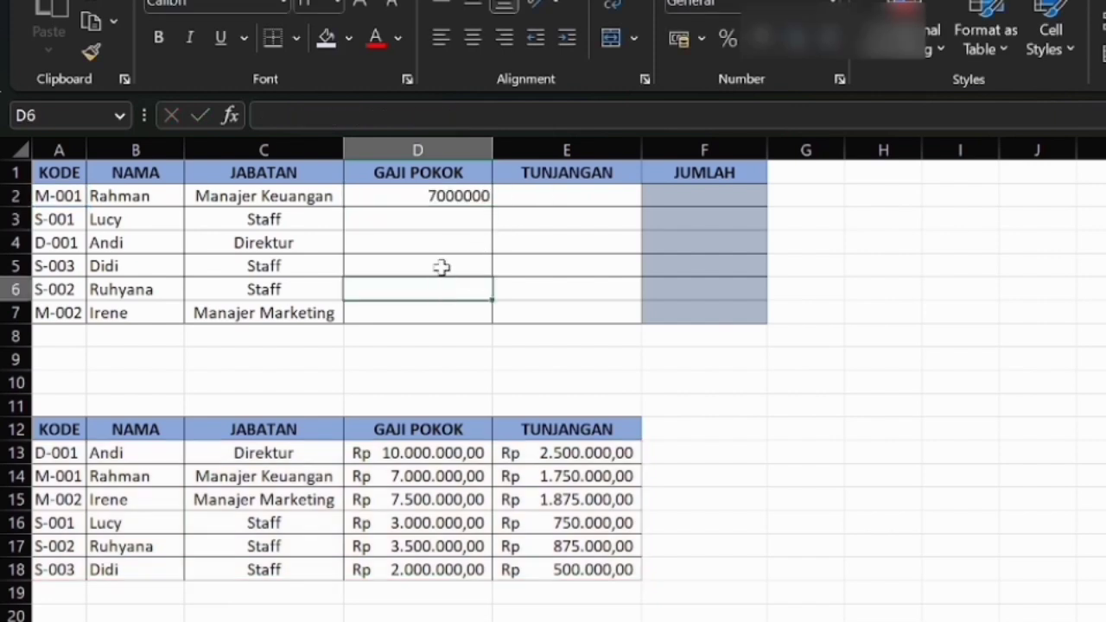
pyautogui.moveTo(426, 198); pyautogui.dragTo(536, 306)
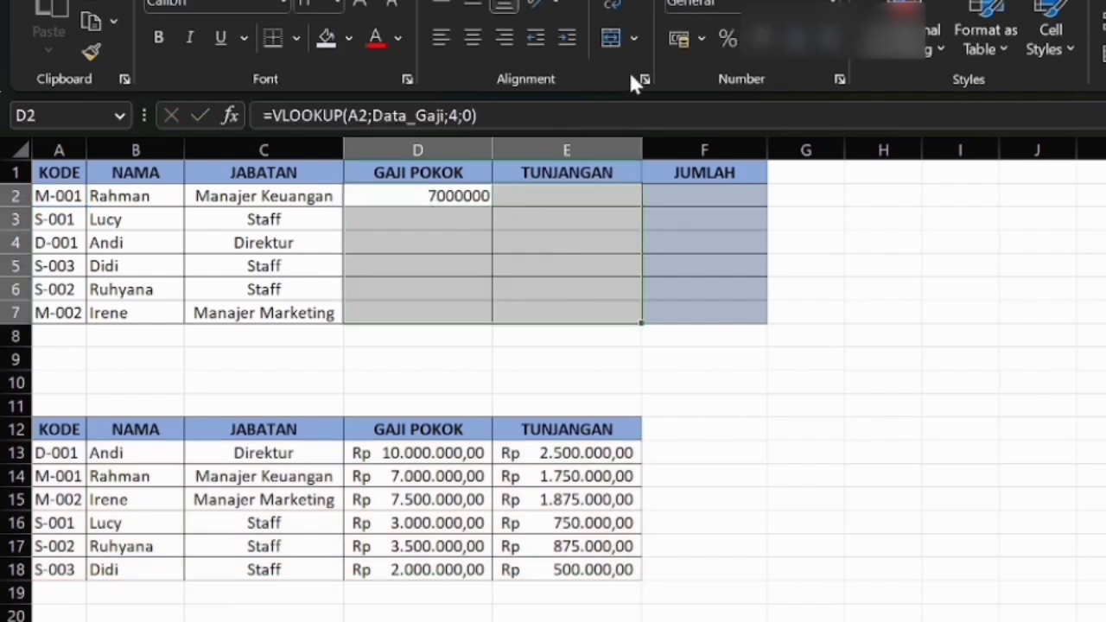
pyautogui.click(679, 39)
pyautogui.click(533, 261)
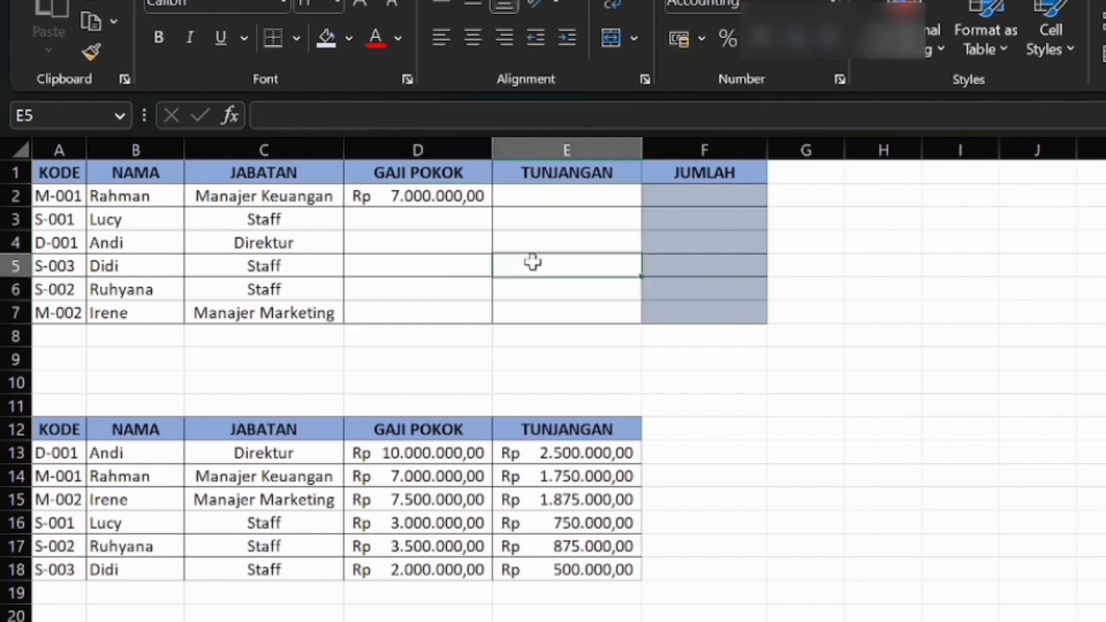
pyautogui.click(489, 200)
pyautogui.moveTo(494, 206); pyautogui.dragTo(496, 323)
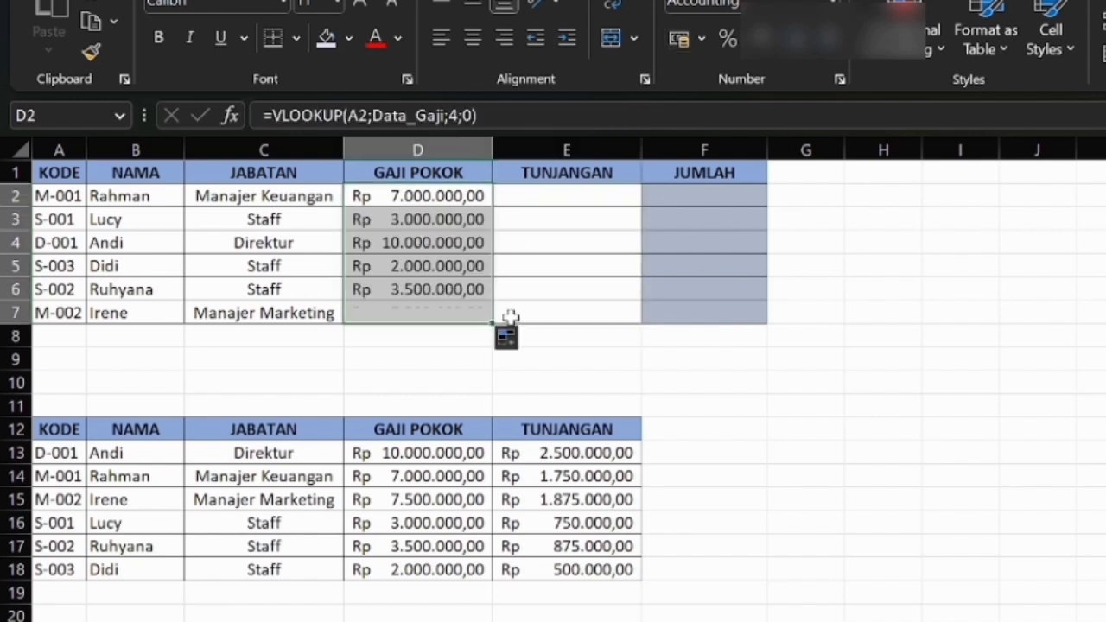
# Enter =VLOOKUP(A2;Data_Gaji;5;0) in cell E2 to look up the employee's allowance by code.
pyautogui.click(583, 208)
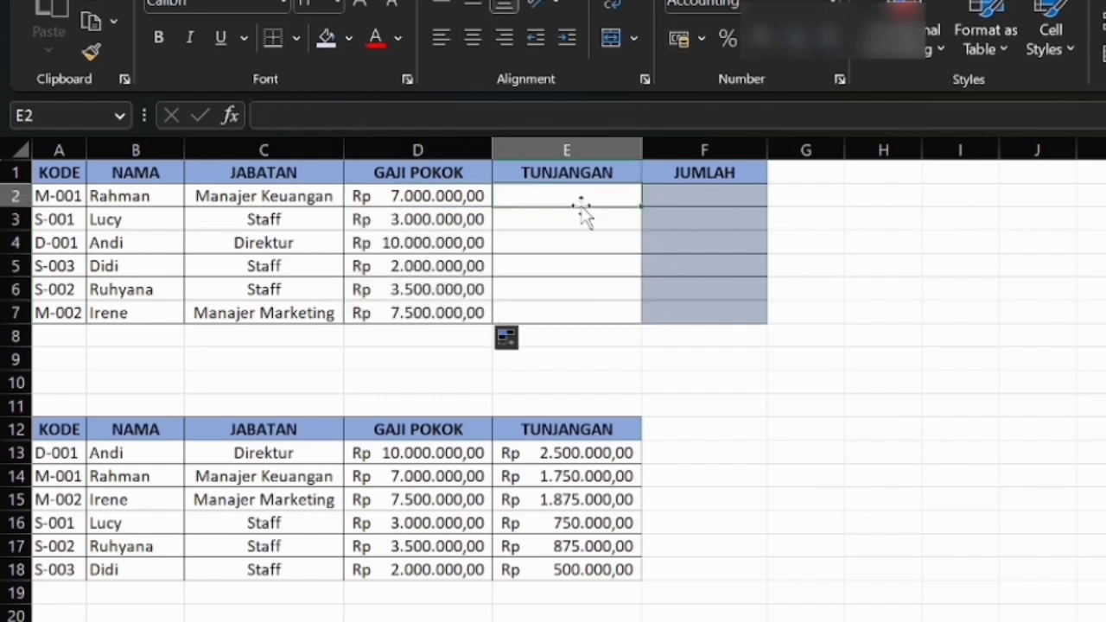
pyautogui.write('=')
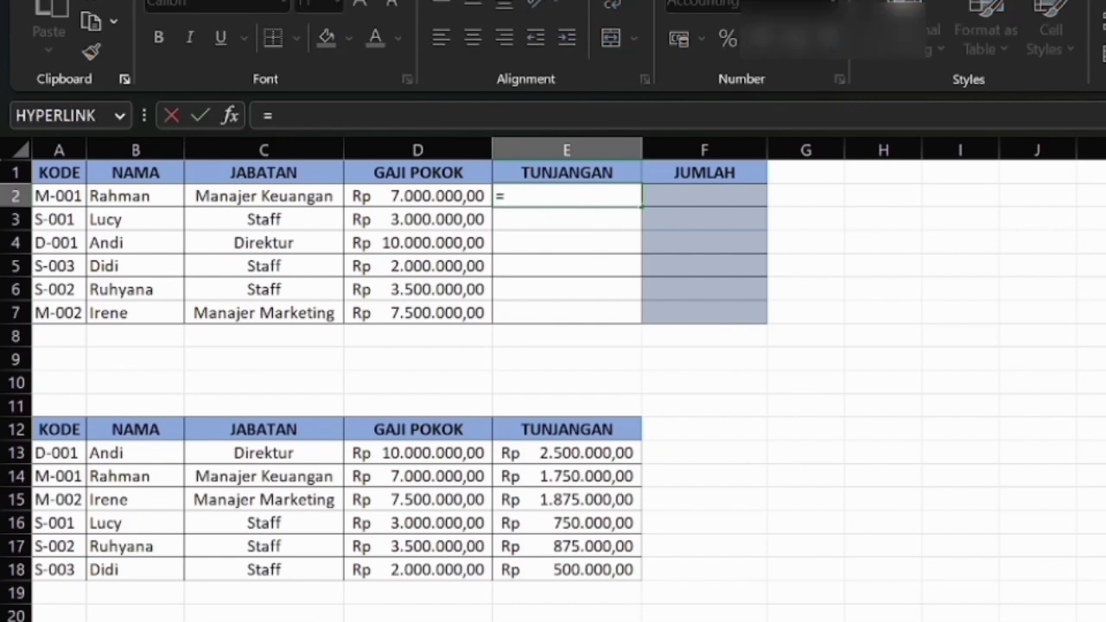
pyautogui.write('vl')
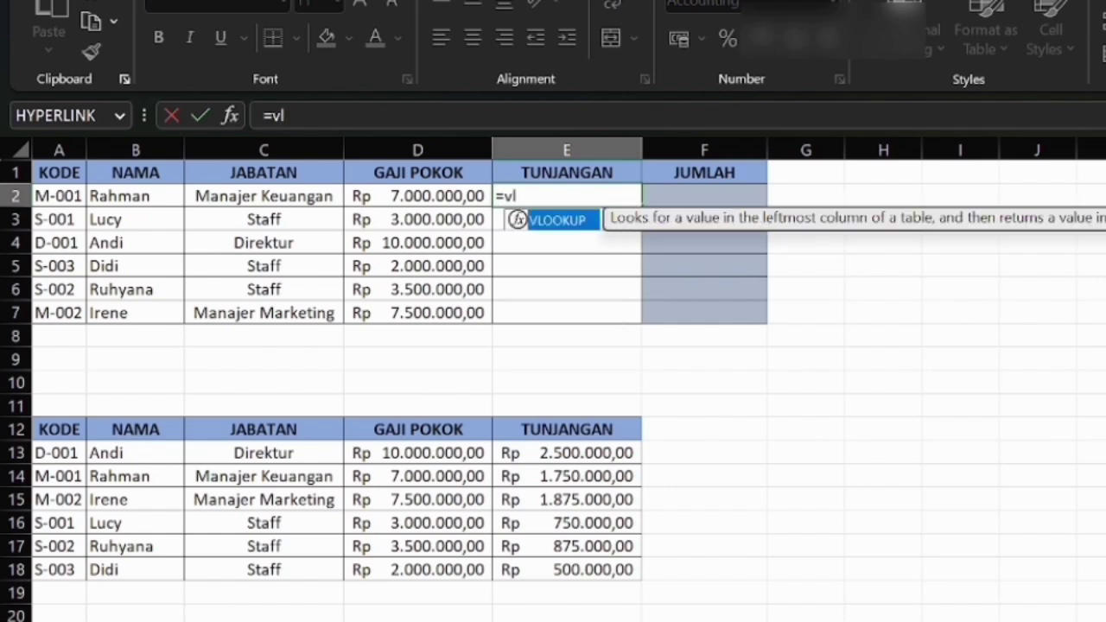
pyautogui.write('ookup')
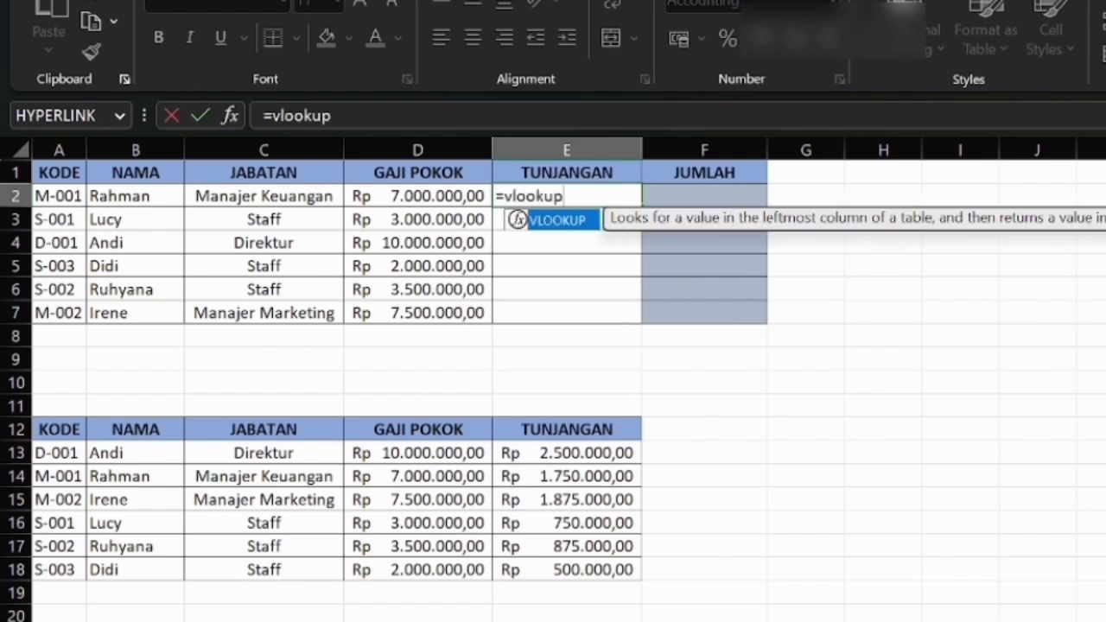
pyautogui.write('(')
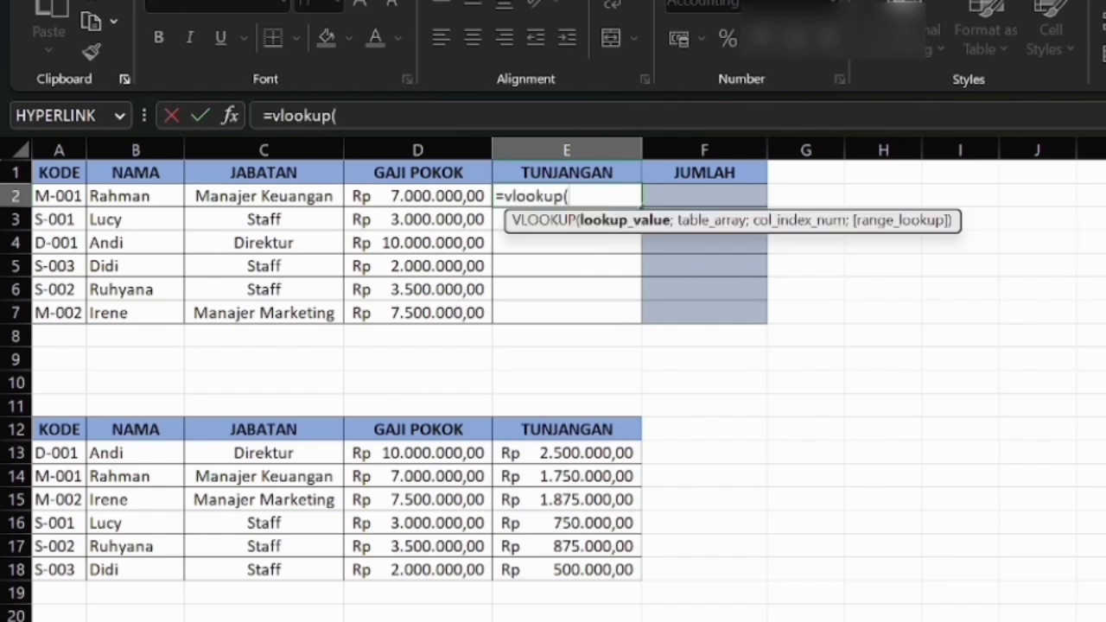
pyautogui.click(69, 193)
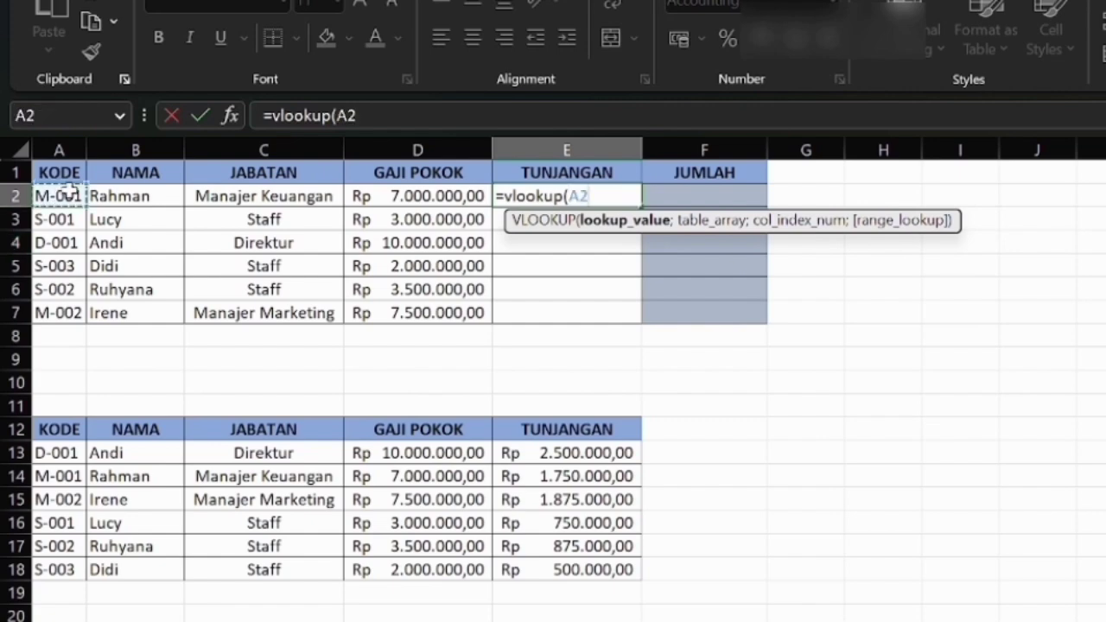
pyautogui.write(';data')
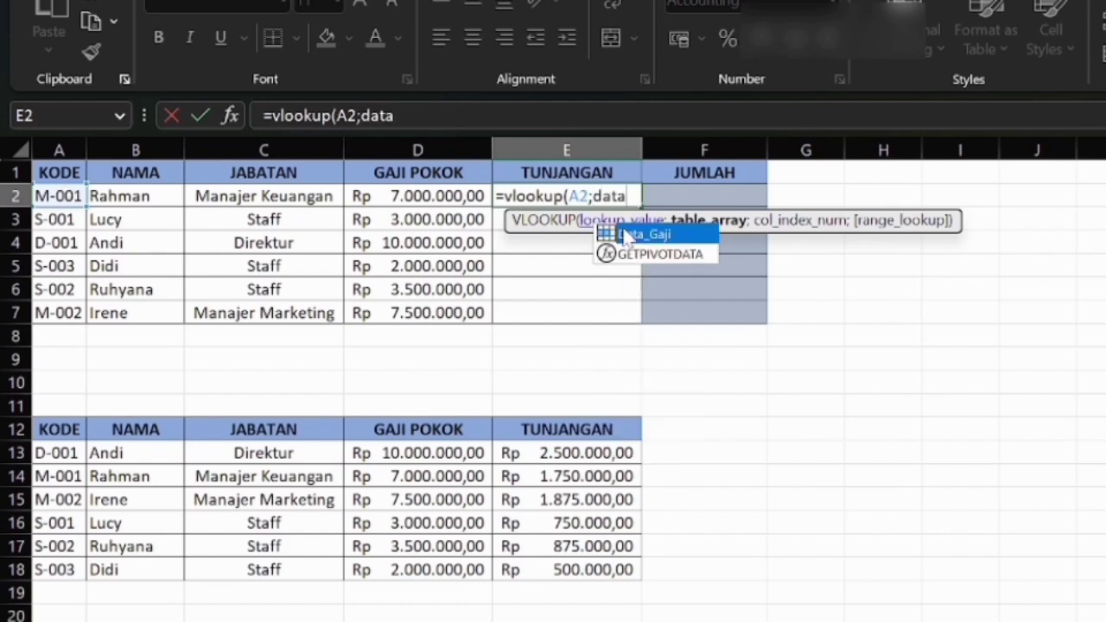
pyautogui.doubleClick(629, 234)
pyautogui.write(';')
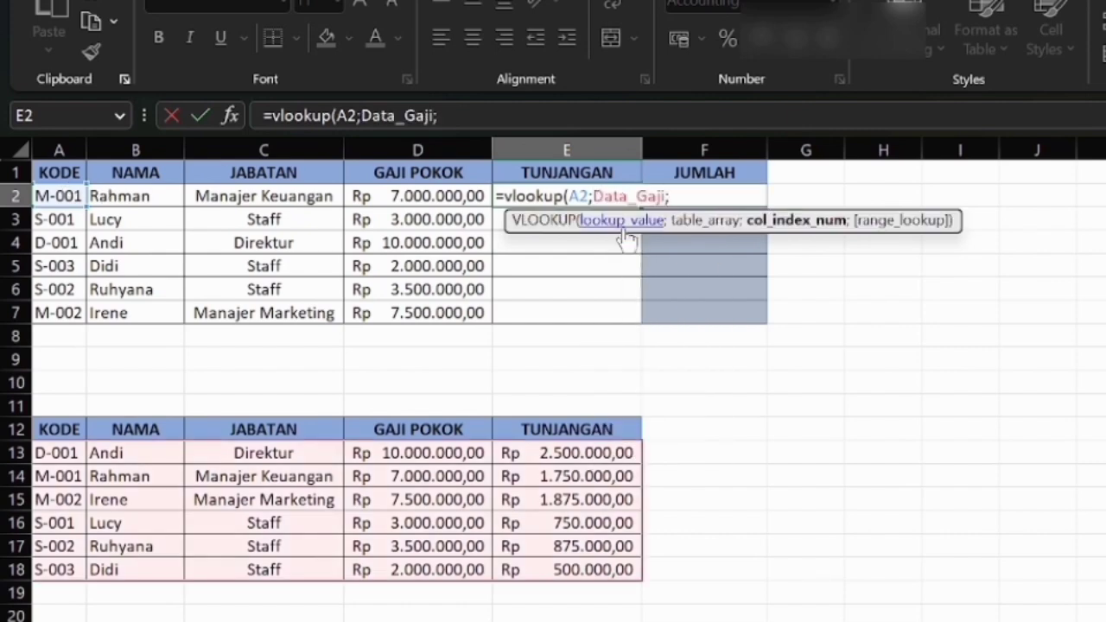
pyautogui.write('5;0')
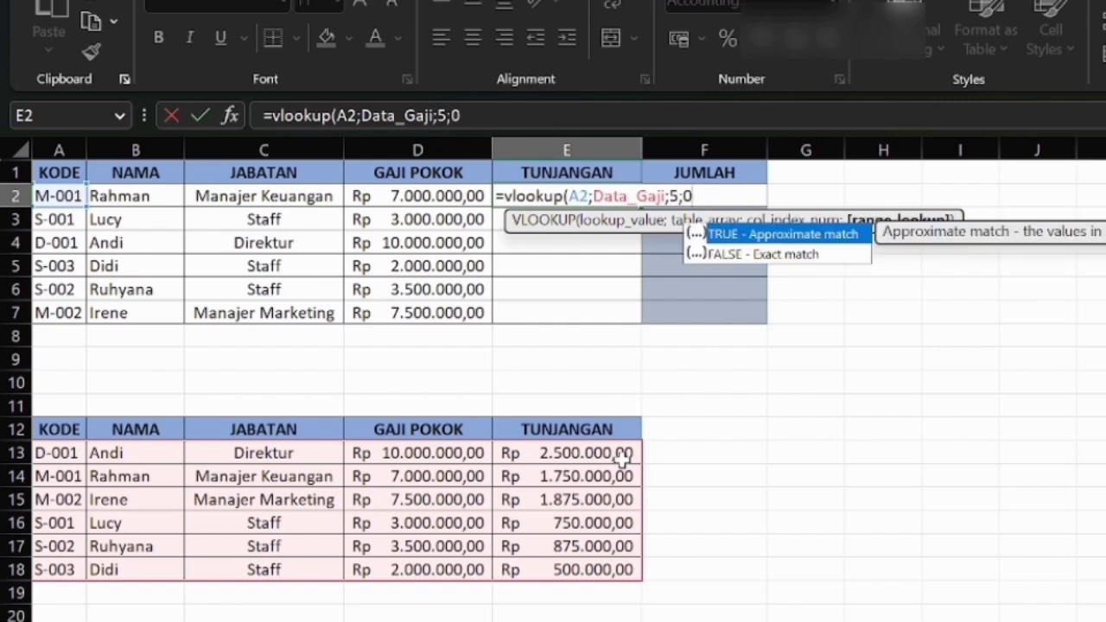
pyautogui.write(')')
pyautogui.press('Return')
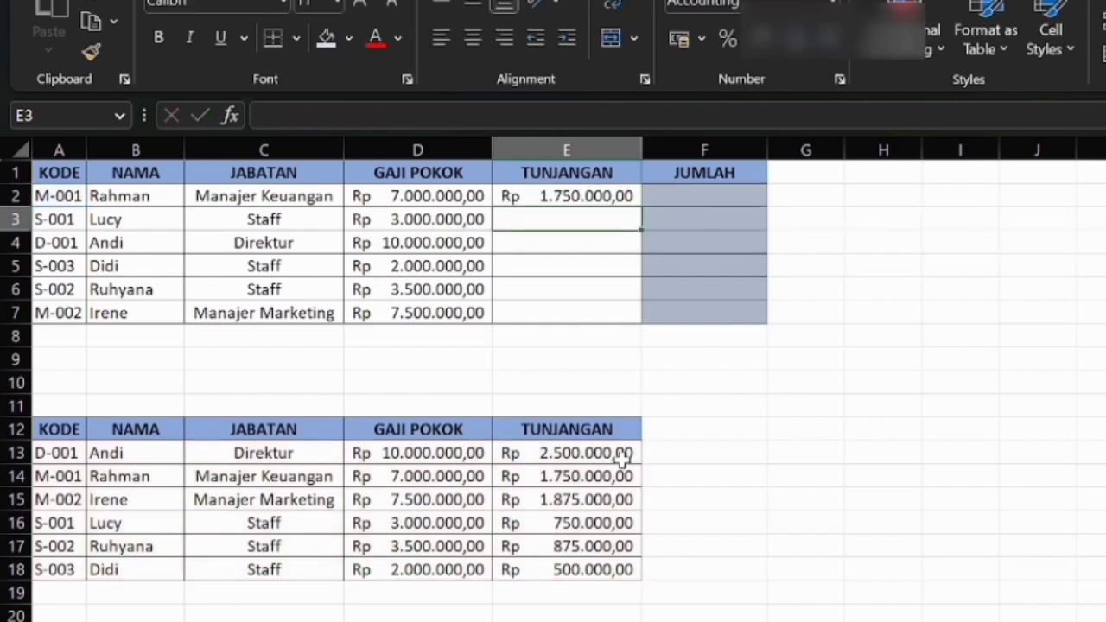
# Fill the allowance lookup formula from E2 down through E7.
pyautogui.click(566, 193)
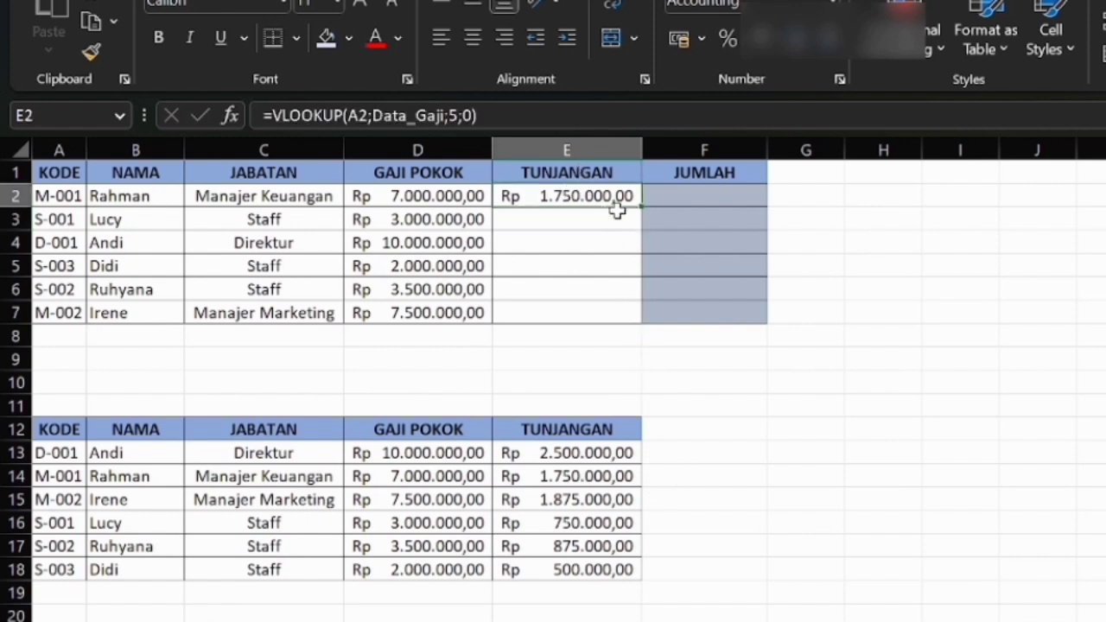
pyautogui.moveTo(637, 208); pyautogui.dragTo(642, 322)
pyautogui.click(682, 195)
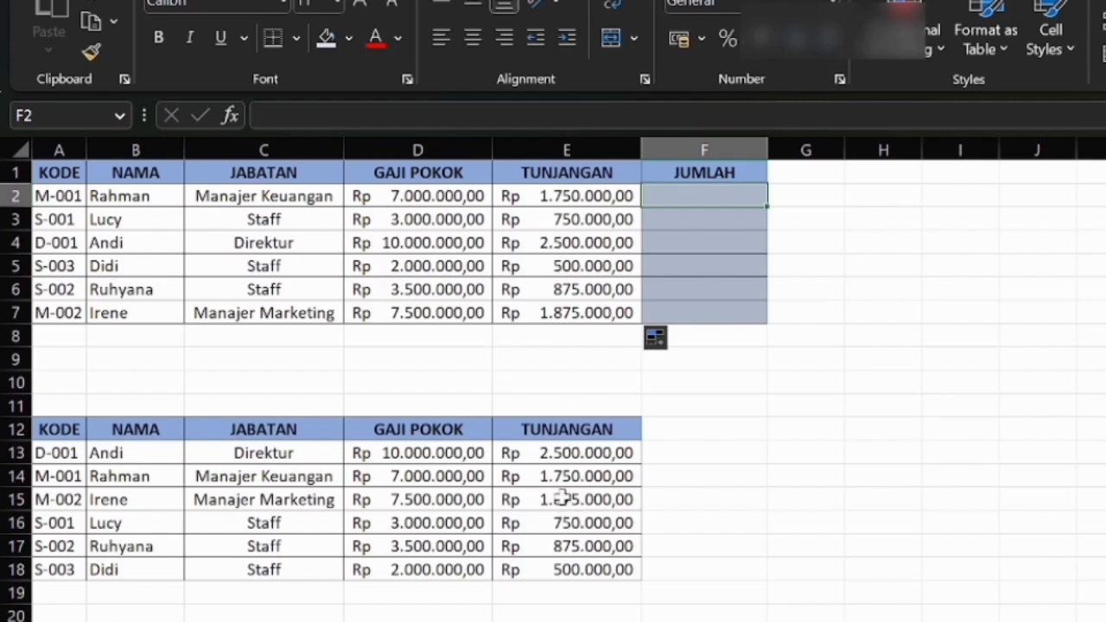
# Enter =SUM(D2:E2) in cell F2 to total the employee's base salary and allowance.
pyautogui.press('Return')
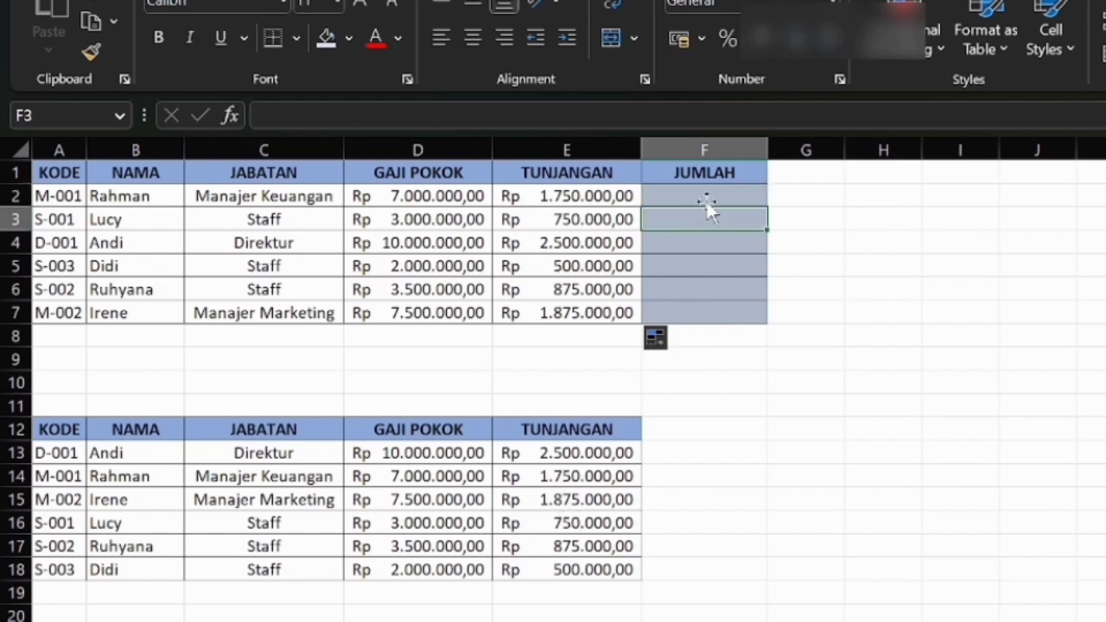
pyautogui.hotkey('shift', 'Return')
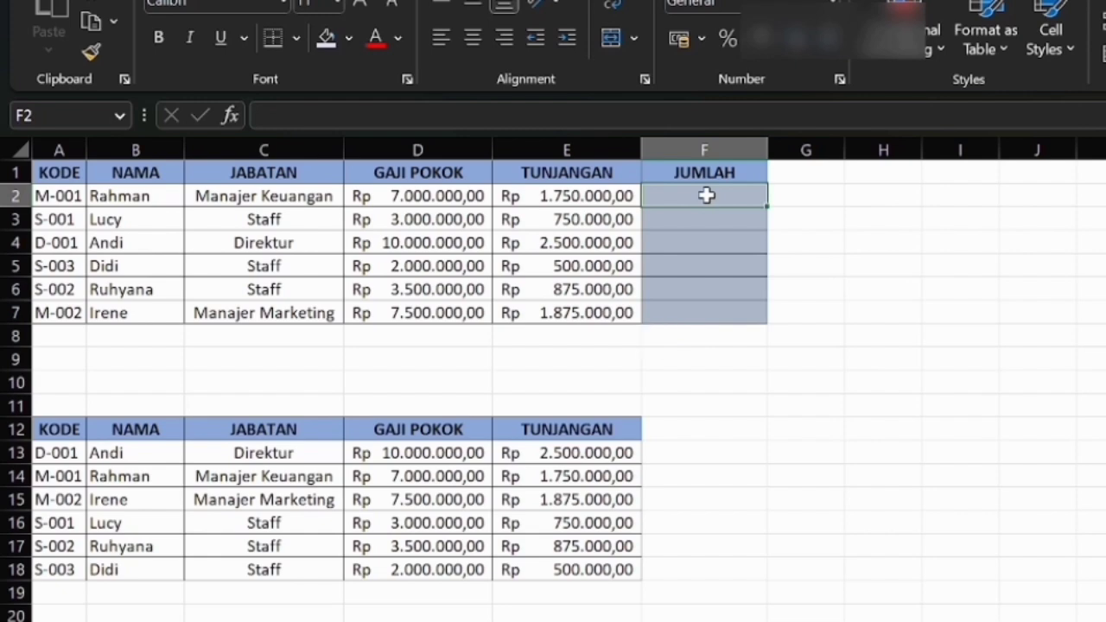
pyautogui.write('=sum')
pyautogui.press('Escape')
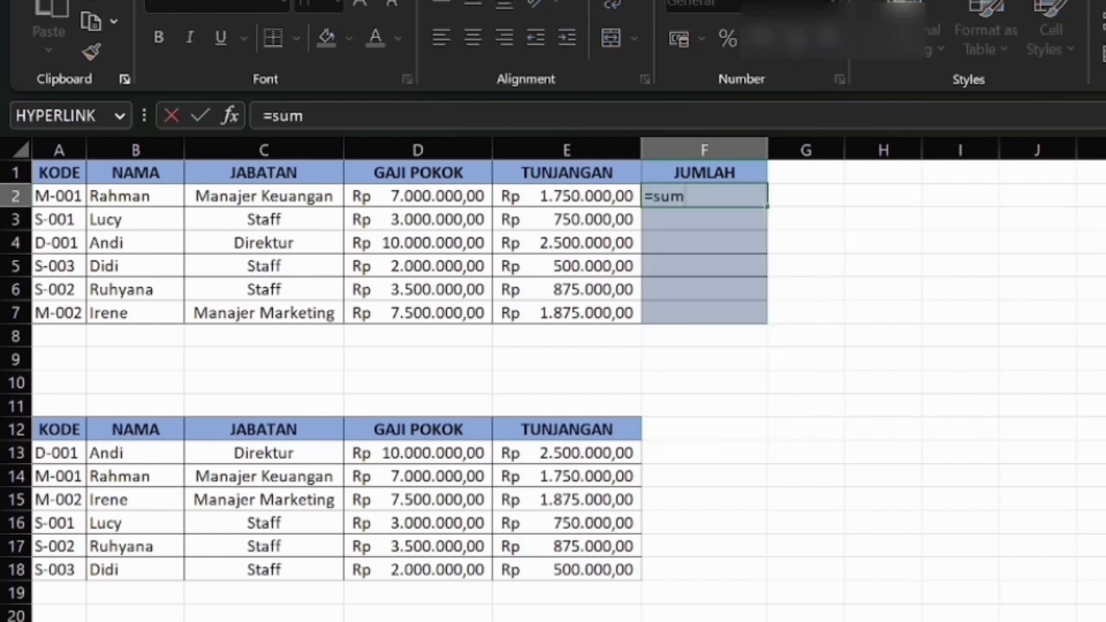
pyautogui.write('(')
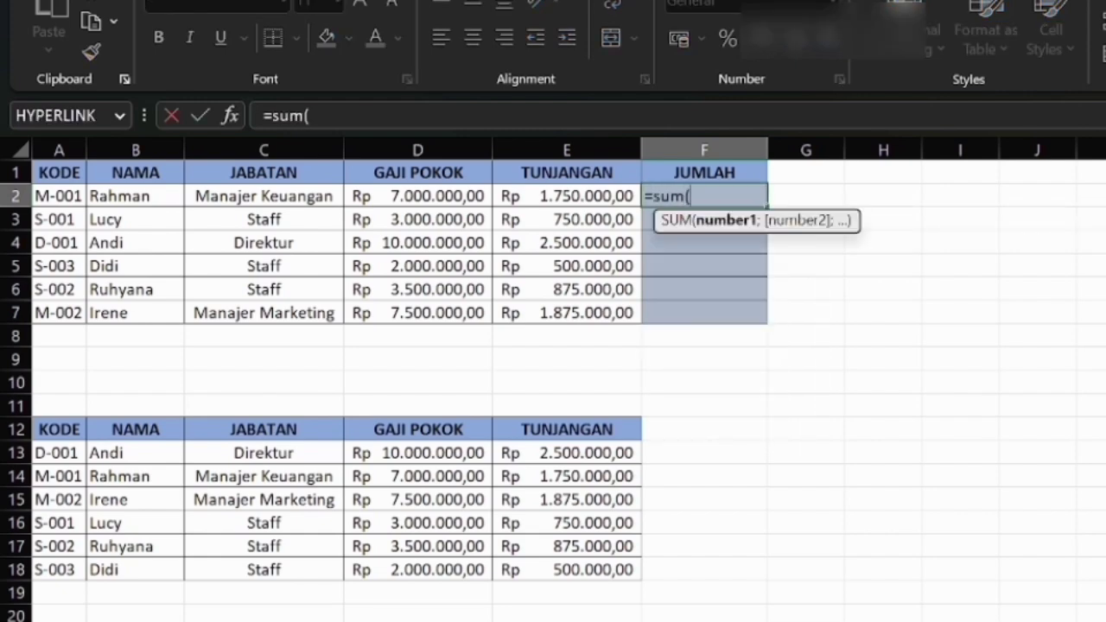
pyautogui.moveTo(425, 195); pyautogui.dragTo(540, 194)
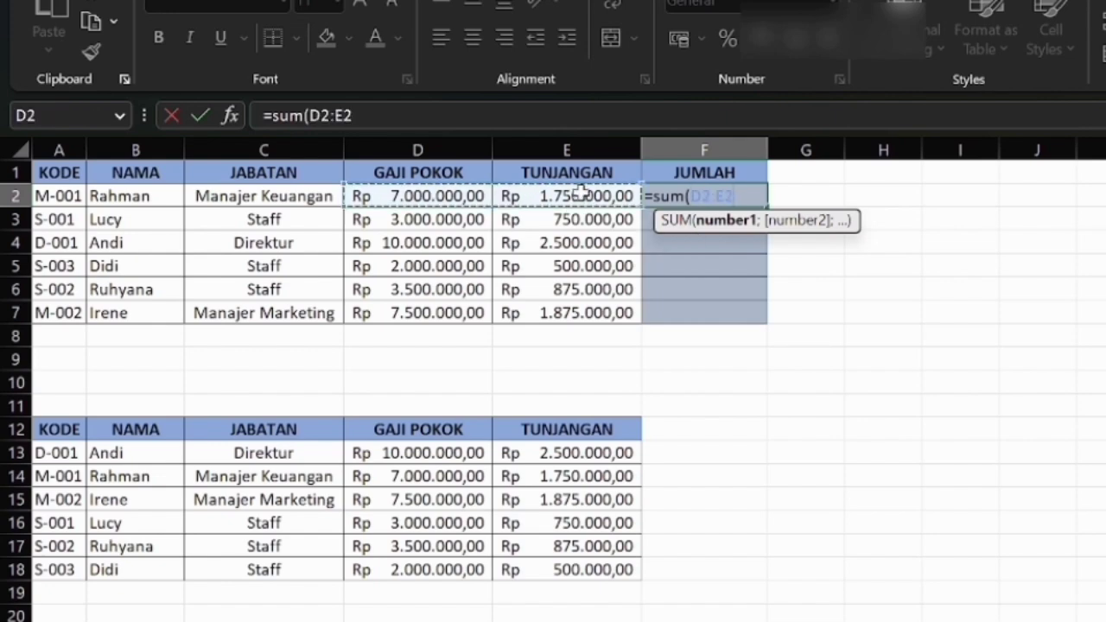
pyautogui.write(')')
pyautogui.press('Return')
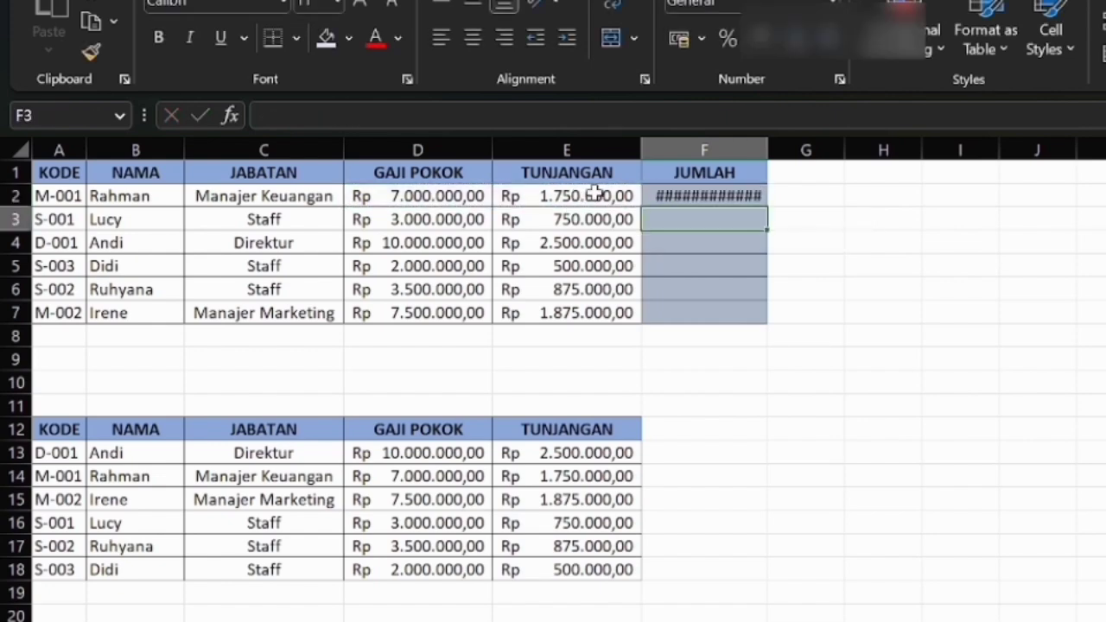
# Widen column F to fit its amounts and fill the total formula from F2 down through F7.
pyautogui.moveTo(766, 148); pyautogui.dragTo(811, 147)
pyautogui.click(792, 262)
pyautogui.click(802, 198)
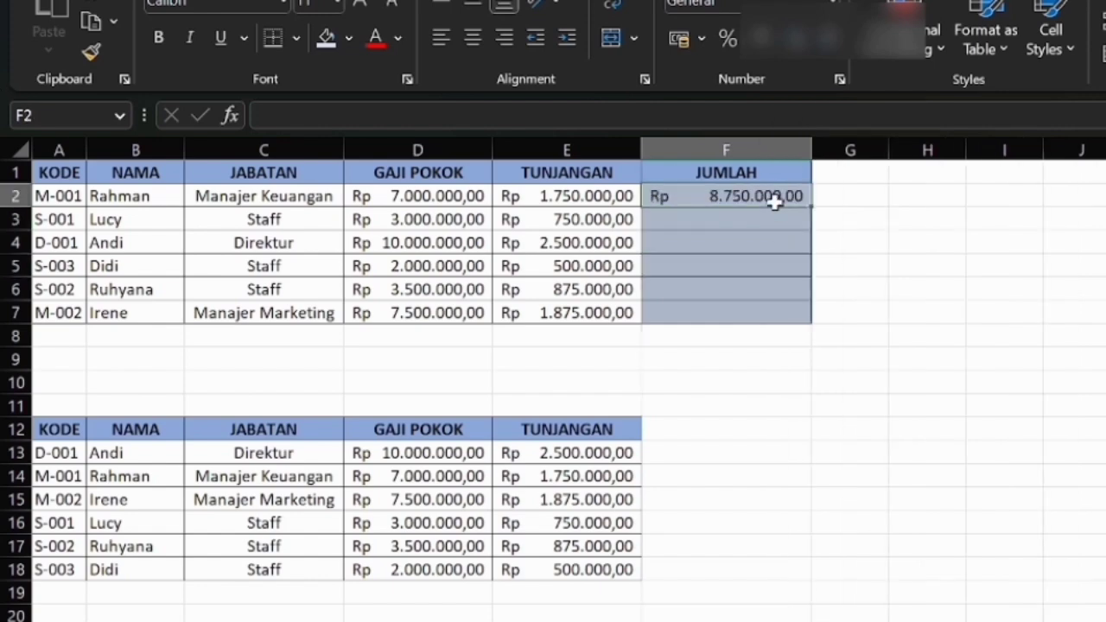
pyautogui.moveTo(814, 209); pyautogui.dragTo(827, 316)
pyautogui.click(699, 415)
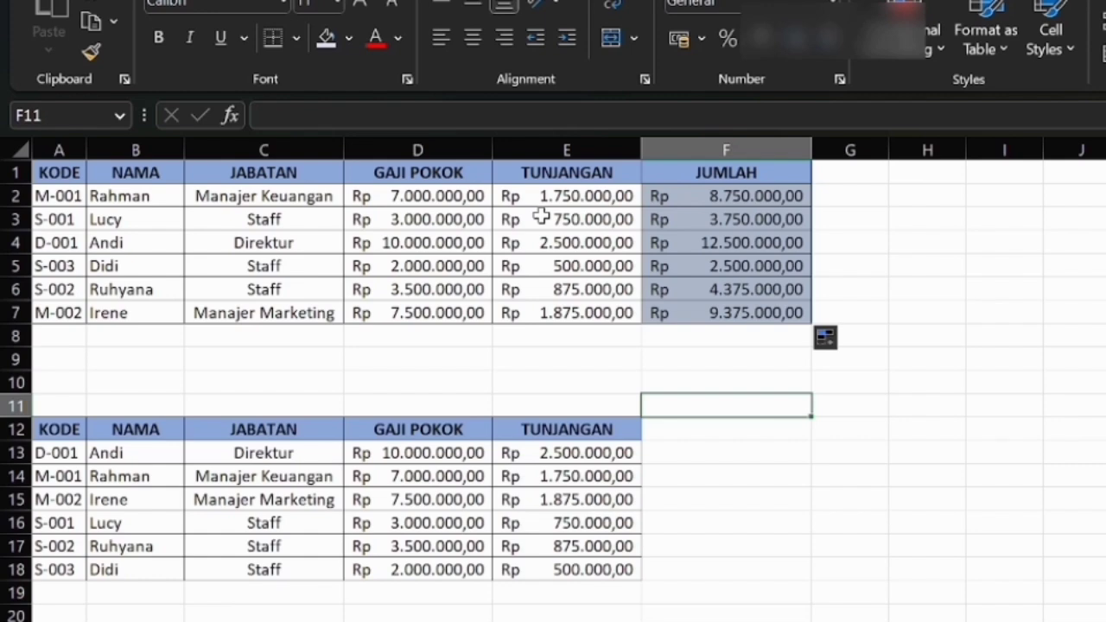
# On the sheet with the horizontal employee table, name the range A13:G17 Data_Karyawan.
pyautogui.press('Down')
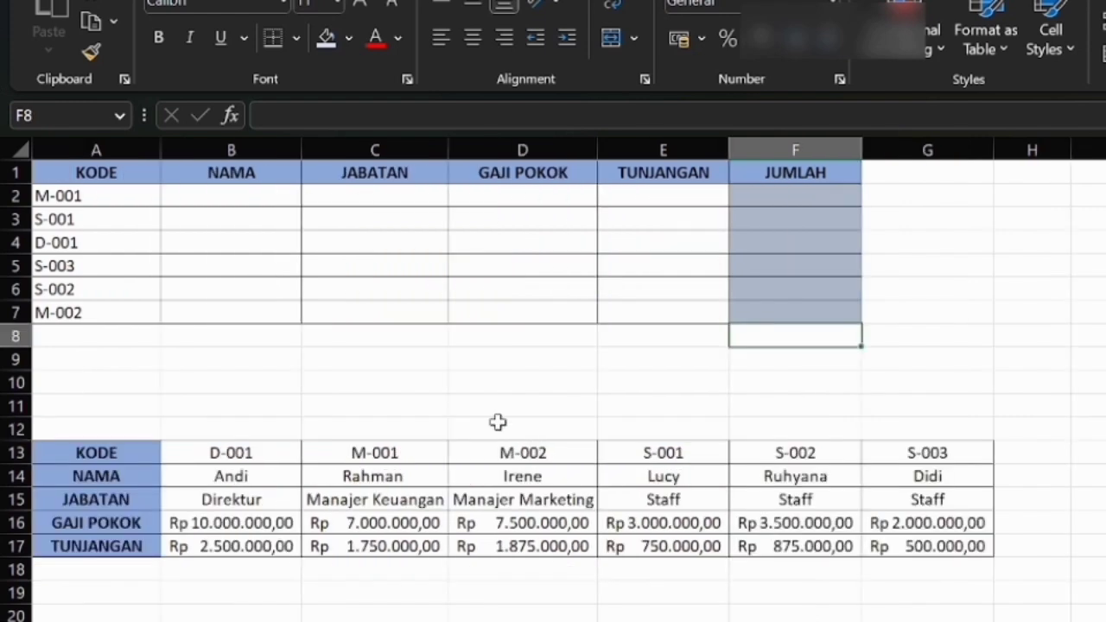
pyautogui.click(498, 422)
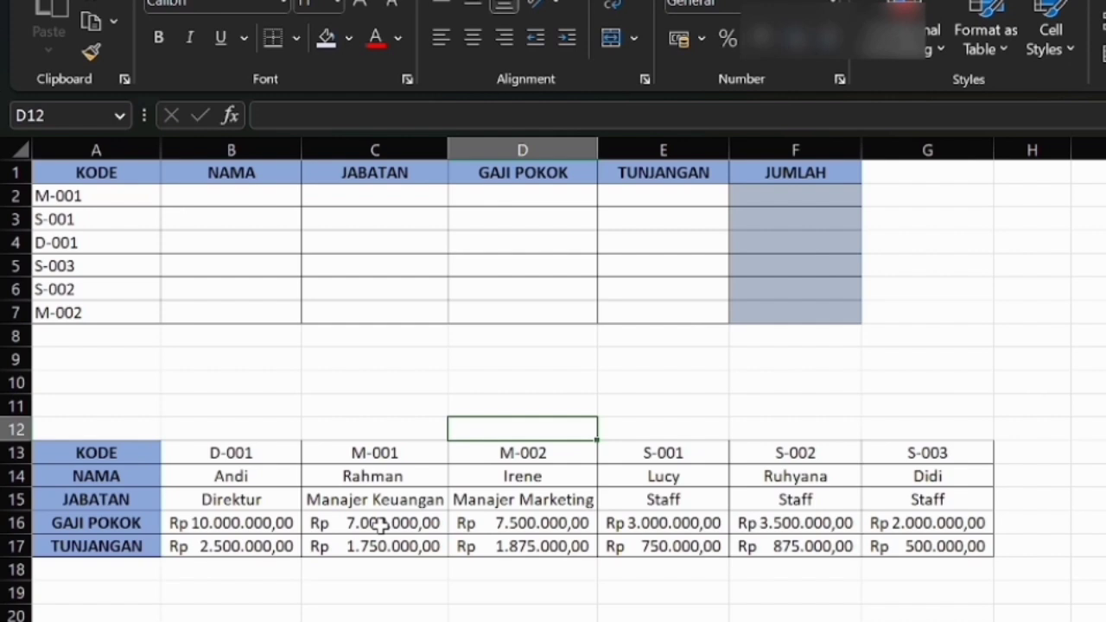
pyautogui.click(292, 454)
pyautogui.click(311, 497)
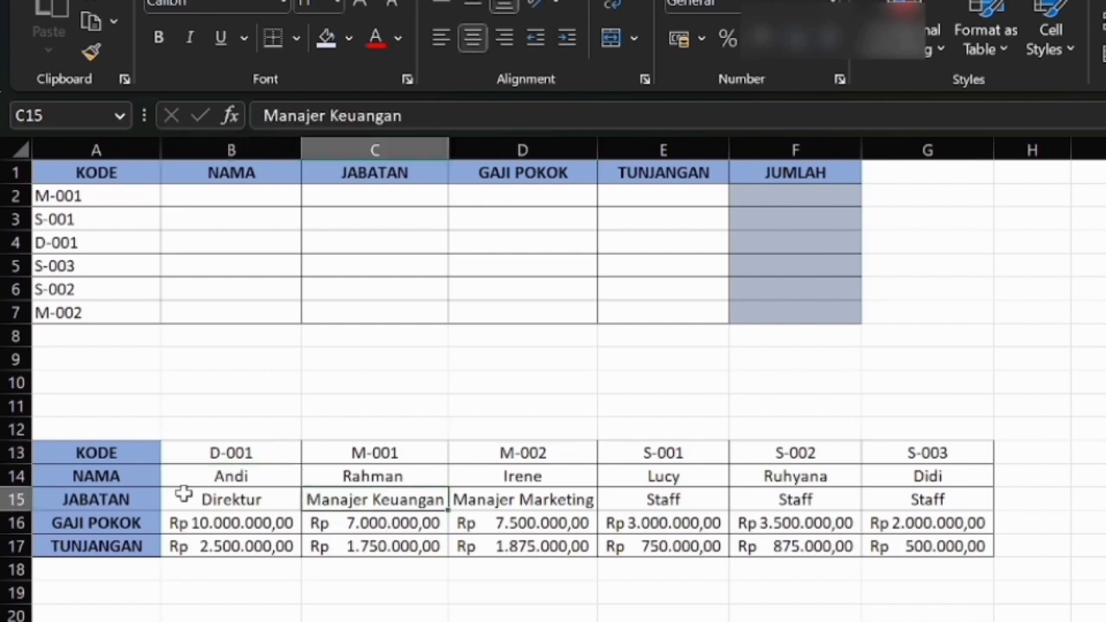
pyautogui.moveTo(101, 452)
pyautogui.mouseDown()
pyautogui.moveTo(810, 474)
pyautogui.moveTo(882, 512)
pyautogui.moveTo(894, 553)
pyautogui.mouseUp()
pyautogui.click(55, 109)
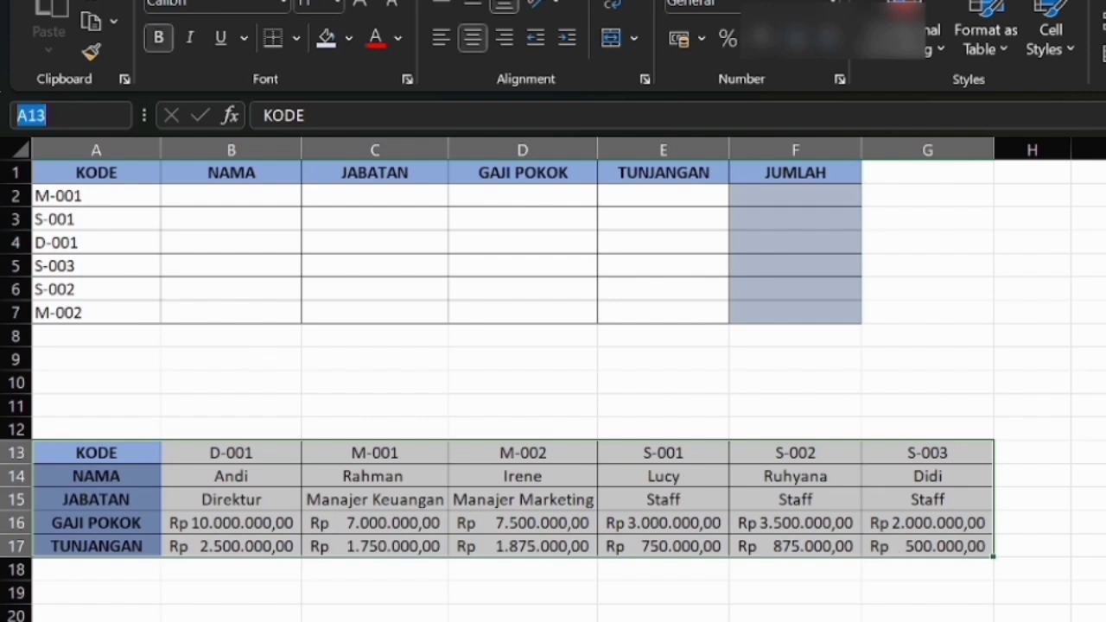
pyautogui.write('Data')
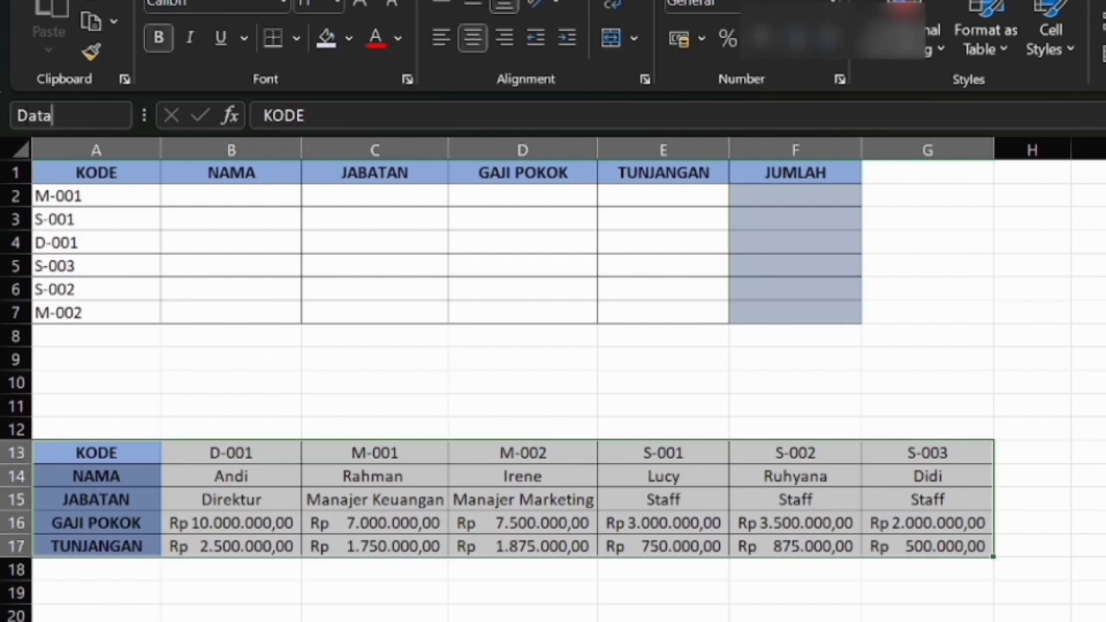
pyautogui.write('_Karyawan')
pyautogui.press('Return')
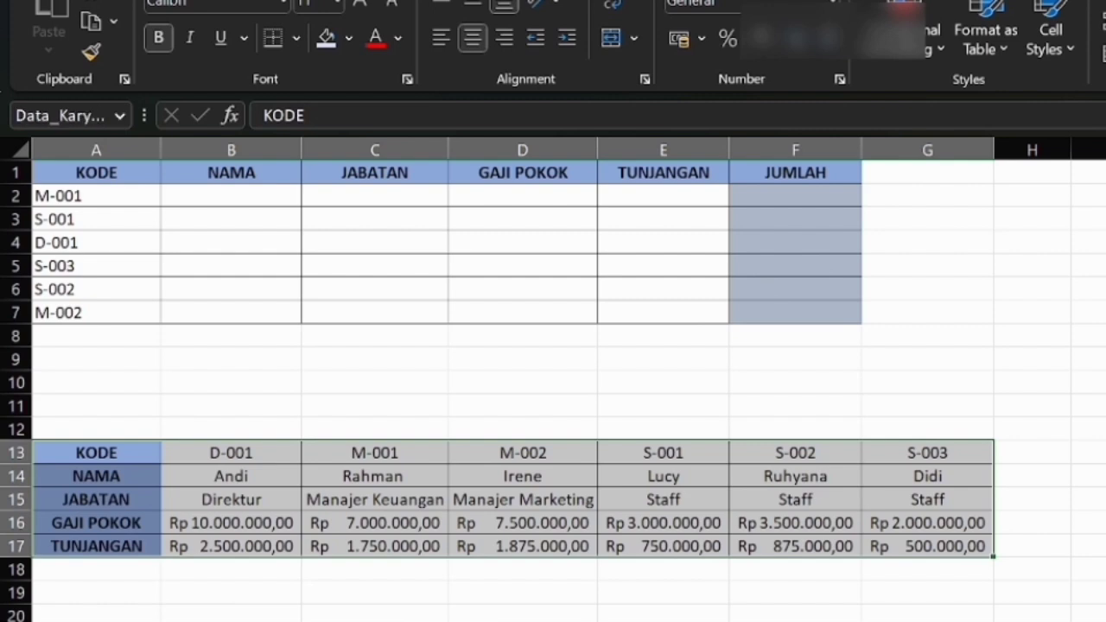
pyautogui.click(238, 199)
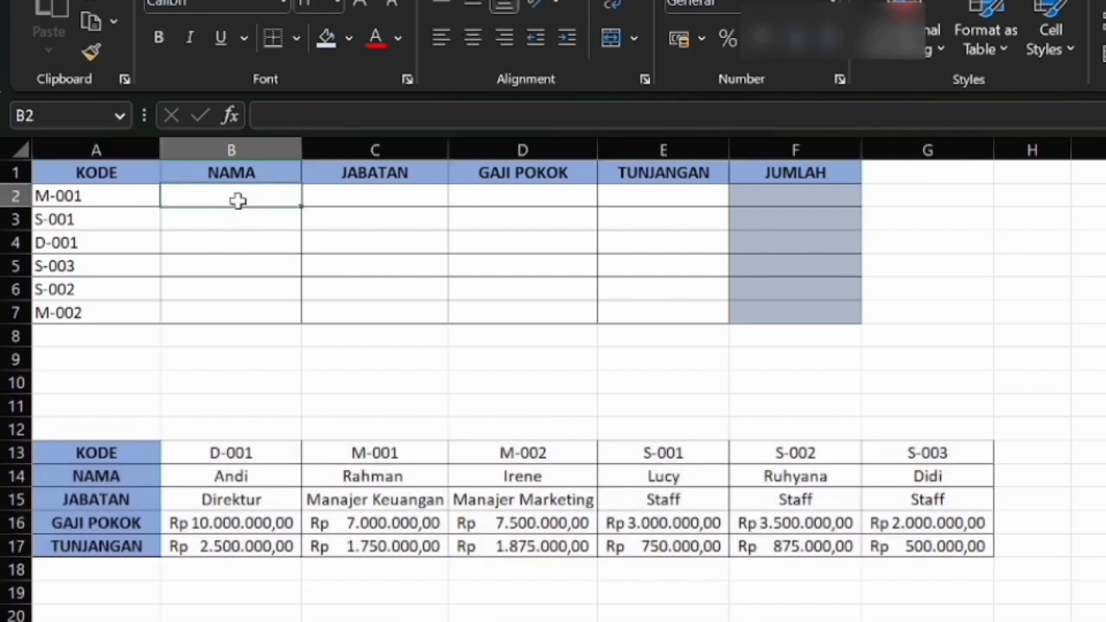
pyautogui.write('=')
pyautogui.press('BackSpace')
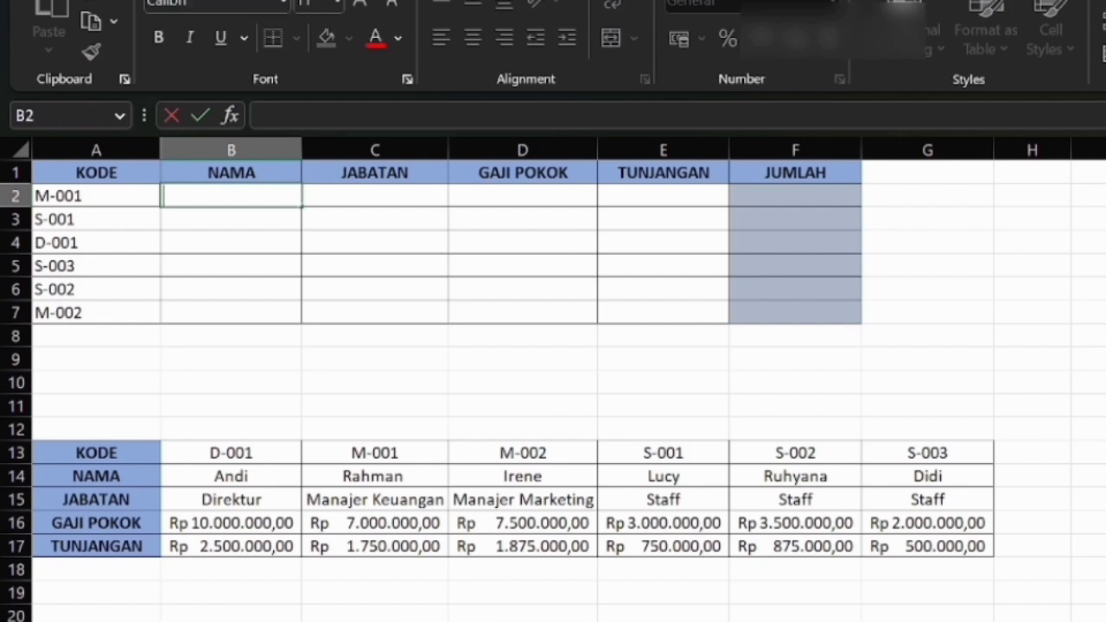
pyautogui.press('Return')
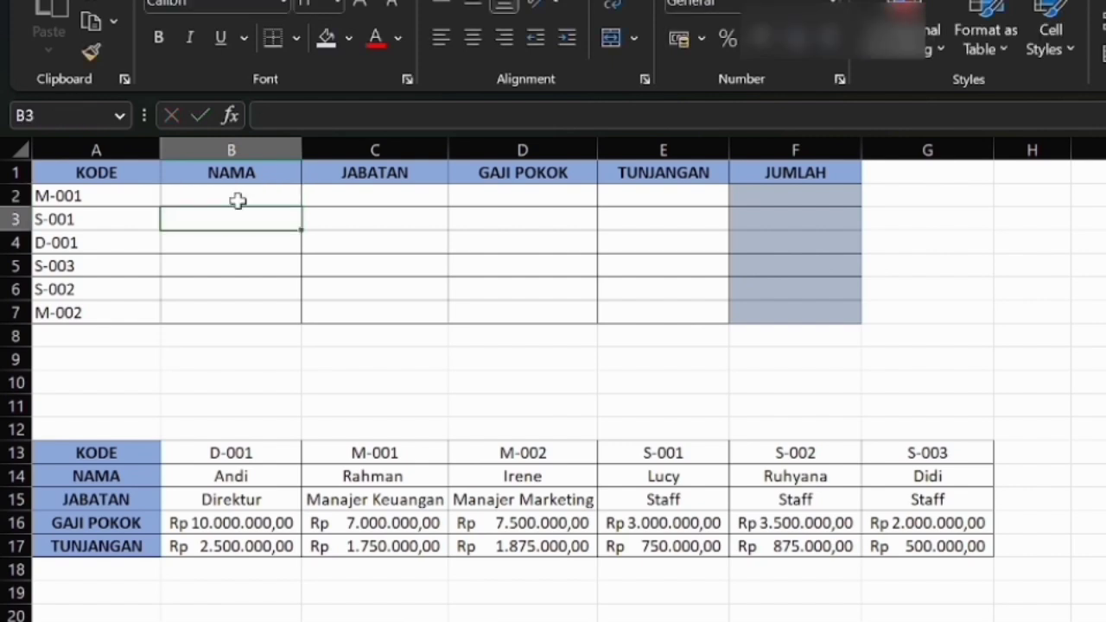
# Enter =HLOOKUP(A2;Data_Karyawan;2;0) in cell B2 to look up the employee's name by code.
pyautogui.click(237, 200)
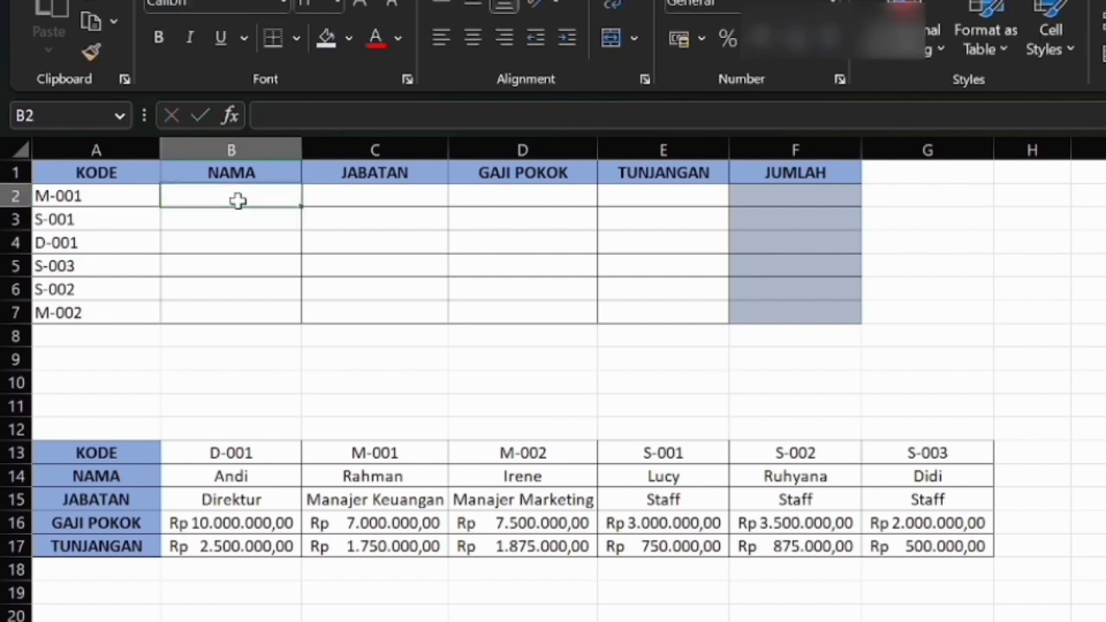
pyautogui.write('=hlo')
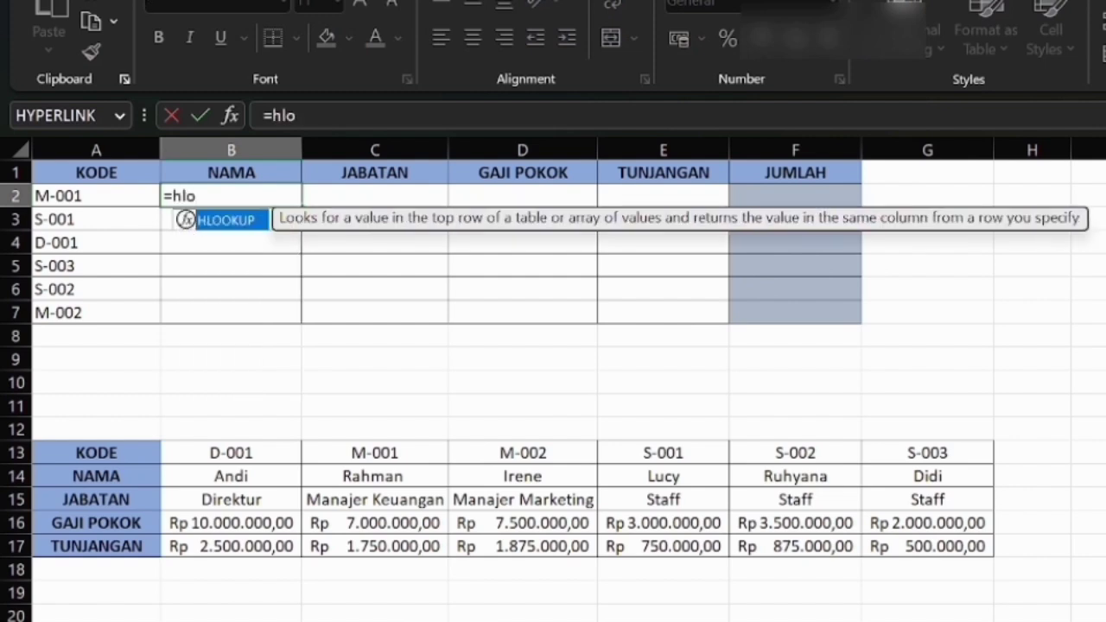
pyautogui.write('okup')
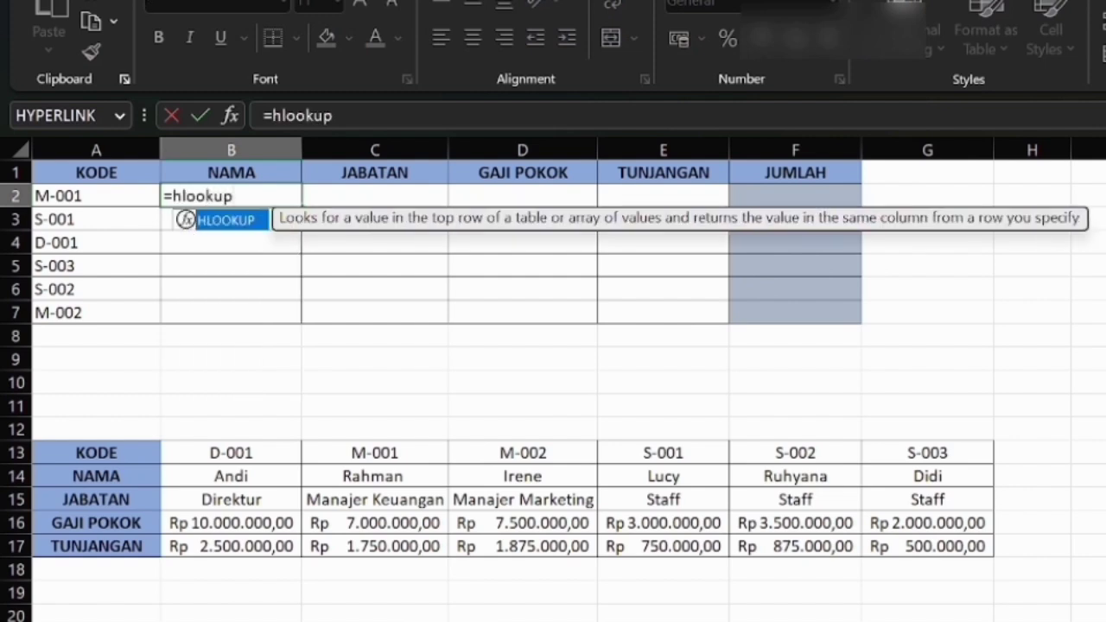
pyautogui.write('(')
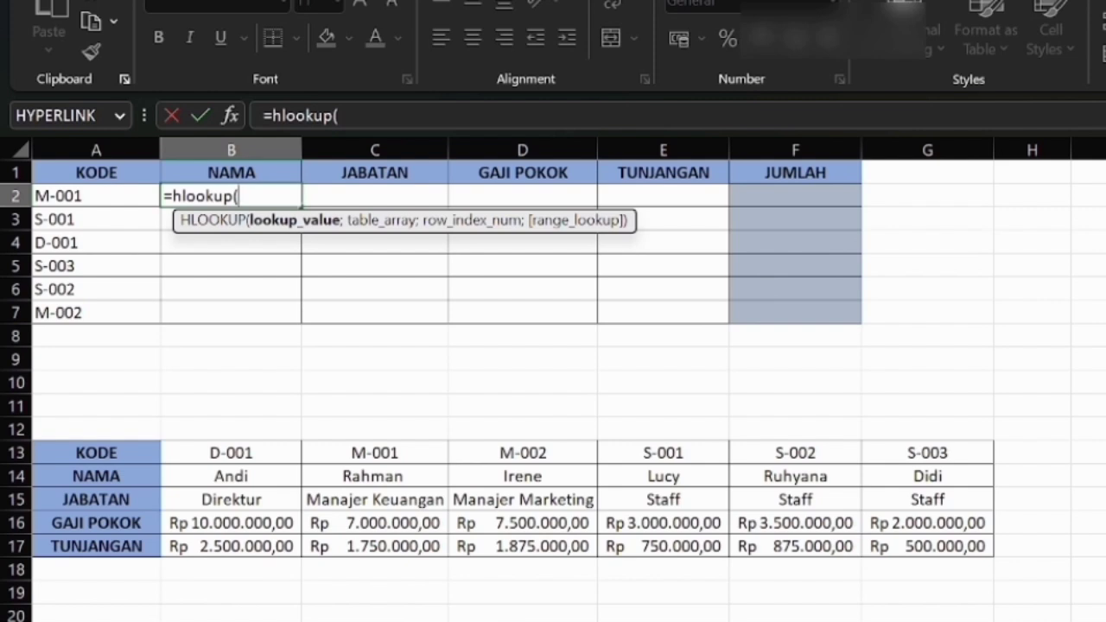
pyautogui.click(134, 196)
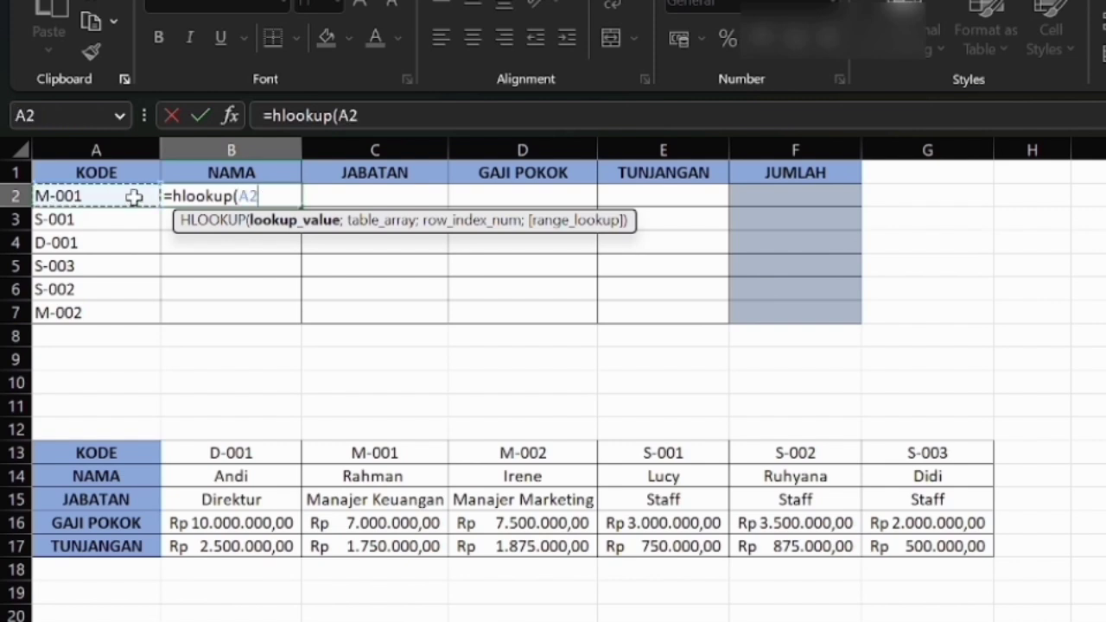
pyautogui.write(';')
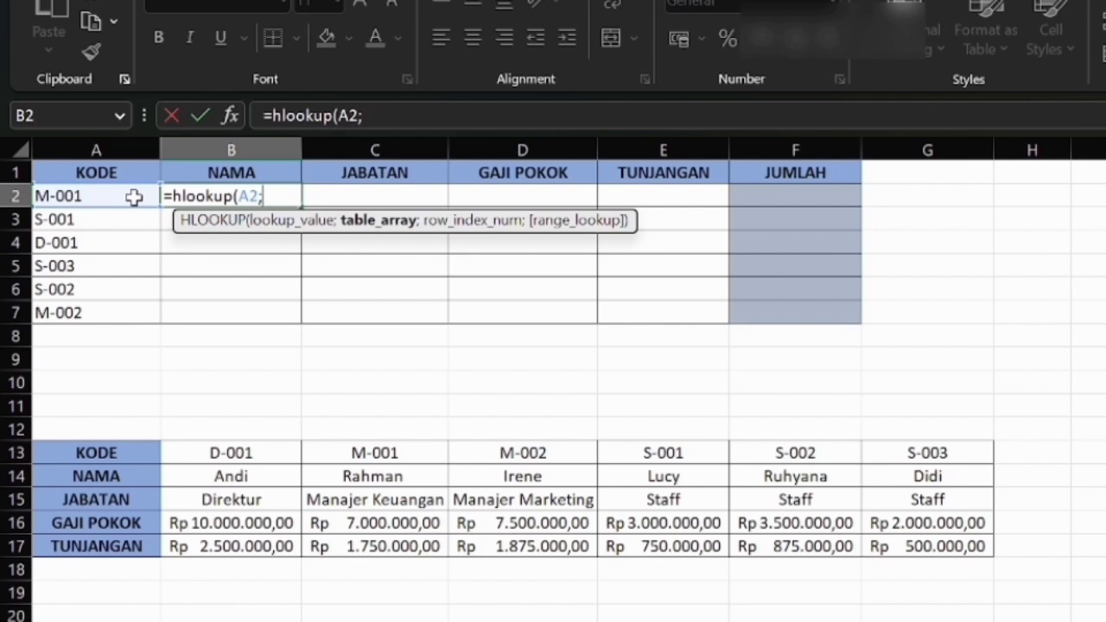
pyautogui.write('data')
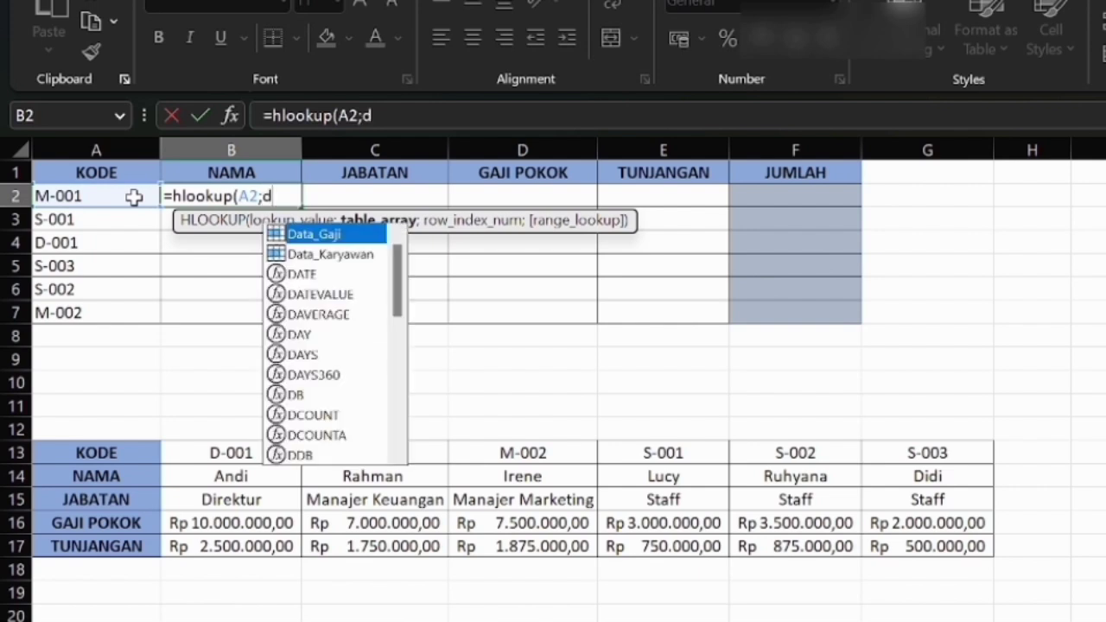
pyautogui.doubleClick(312, 252)
pyautogui.write(';2;0')
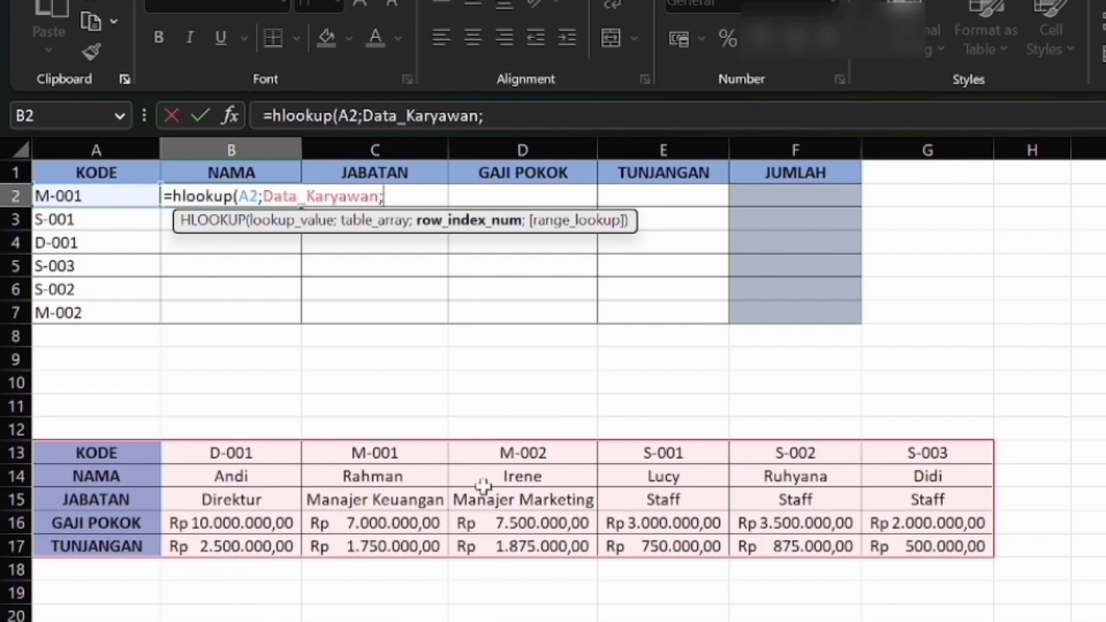
pyautogui.write('2;')
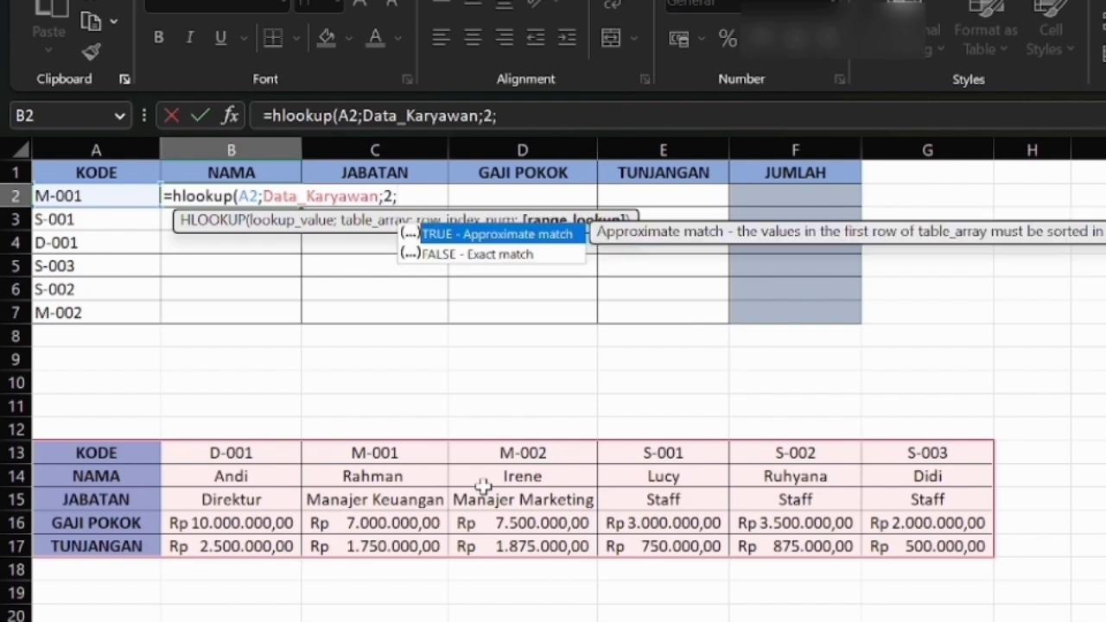
pyautogui.write('0)')
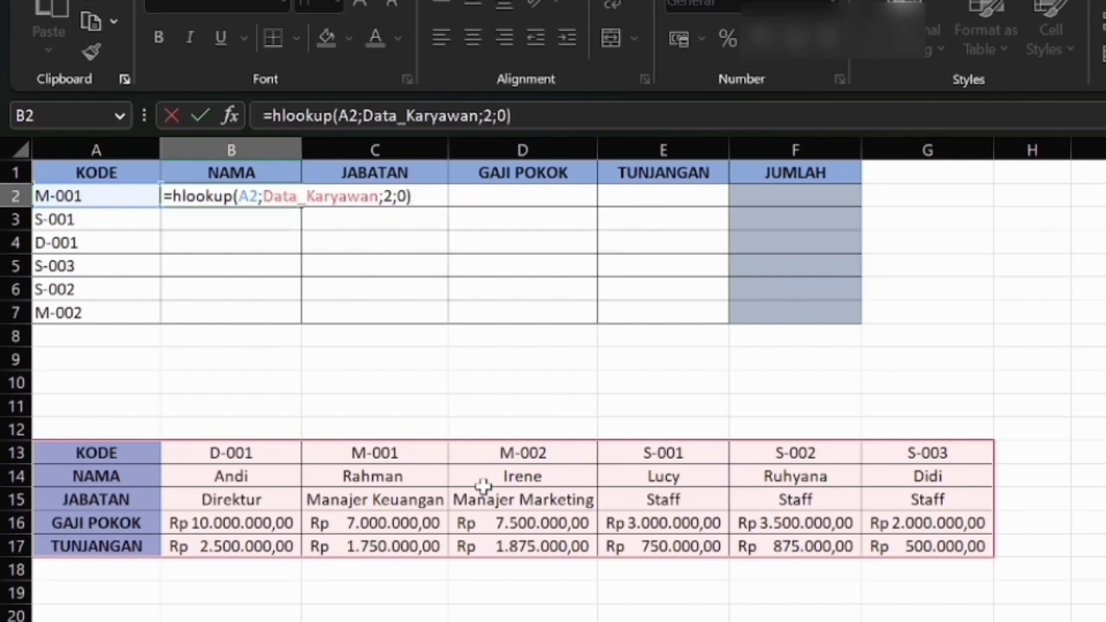
pyautogui.press('Return')
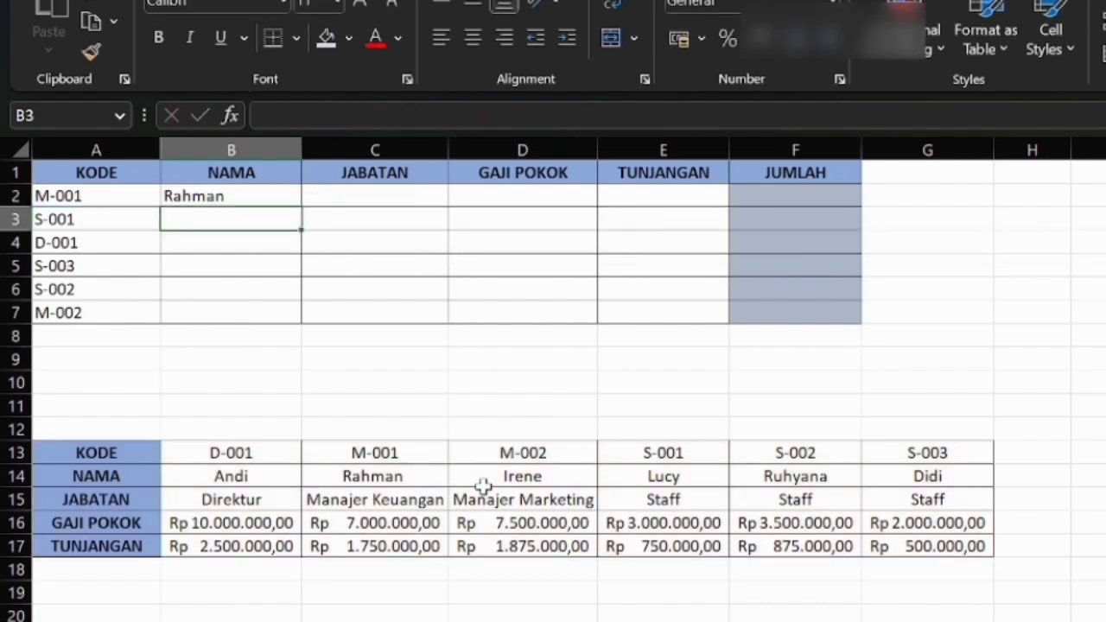
# Fill the name lookup formula from B2 down through B7.
pyautogui.click(275, 197)
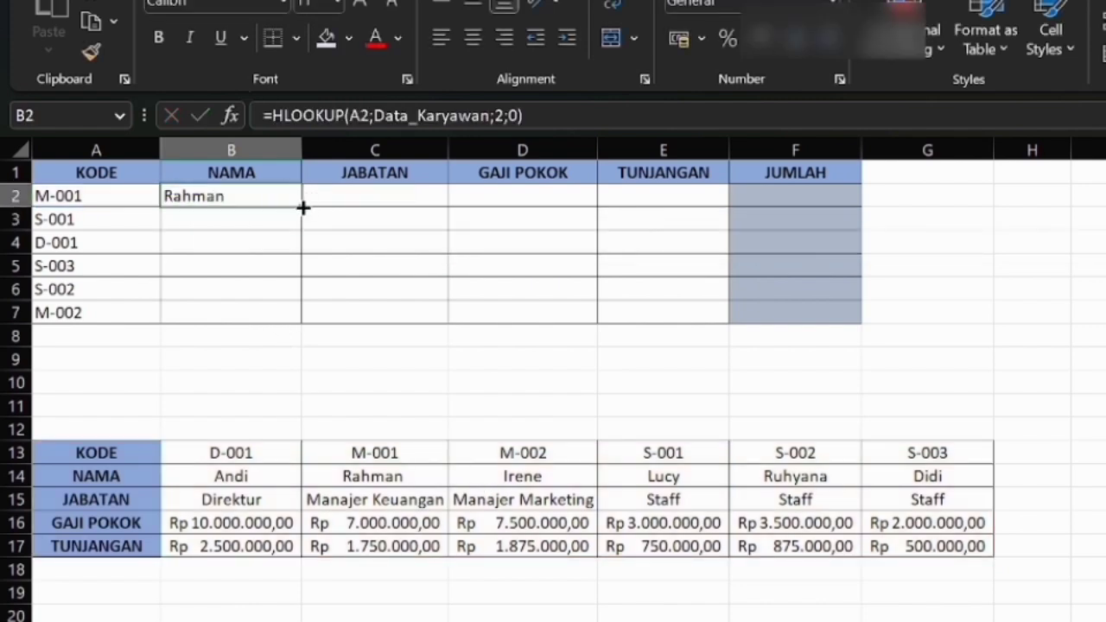
pyautogui.moveTo(303, 206); pyautogui.dragTo(306, 317)
pyautogui.click(411, 315)
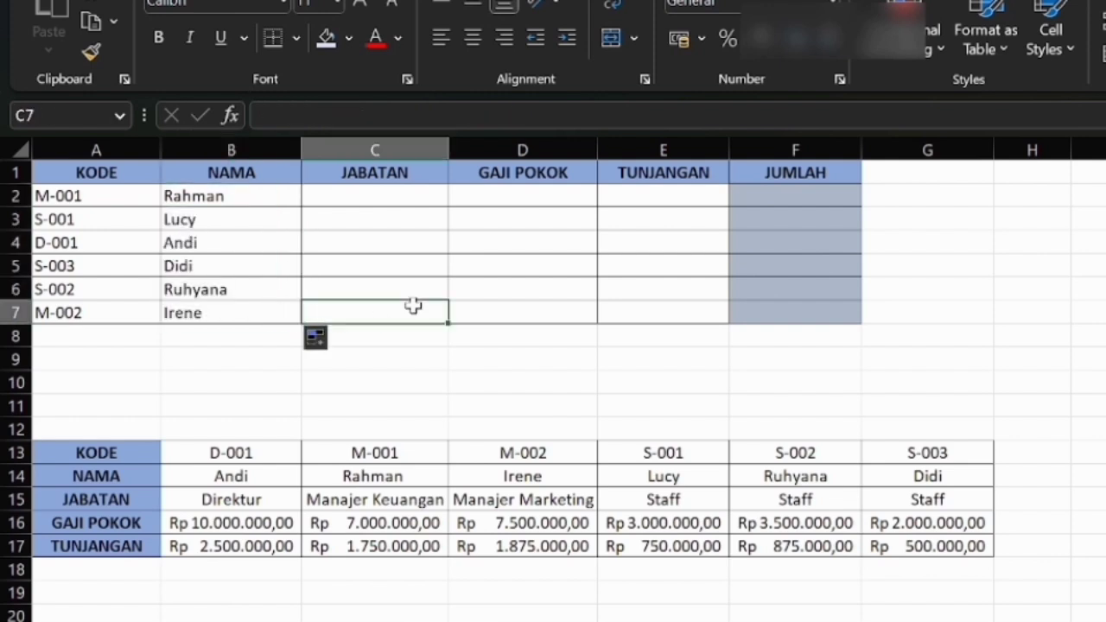
# Enter =HLOOKUP(A2;Data_Karyawan;3;0) in cell C2 to look up the job title, and fill it down through C7.
pyautogui.click(397, 199)
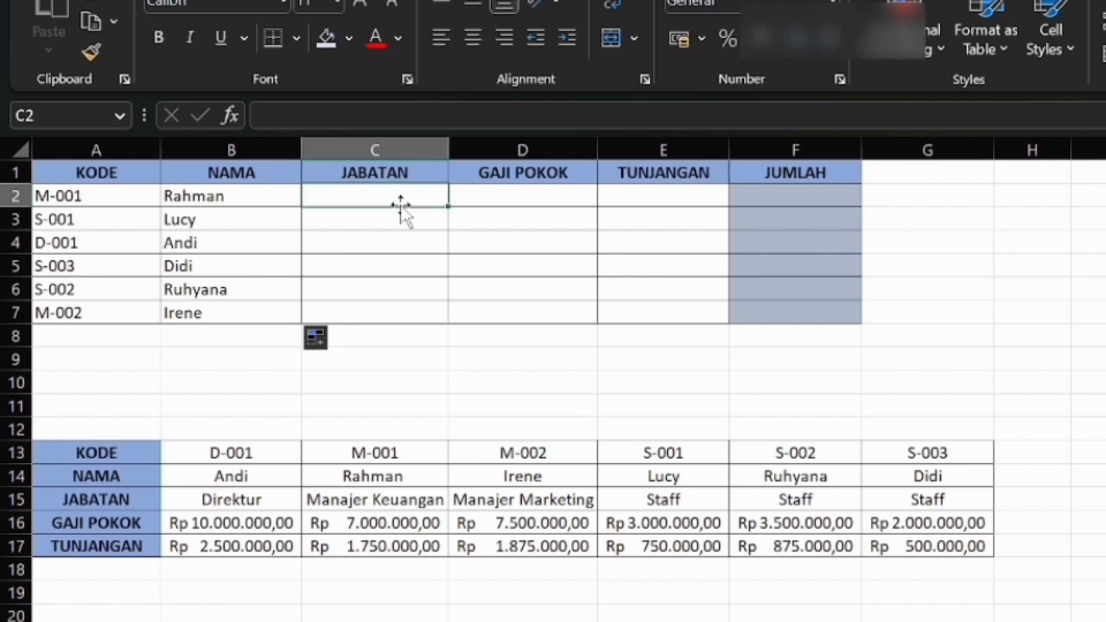
pyautogui.write('=h')
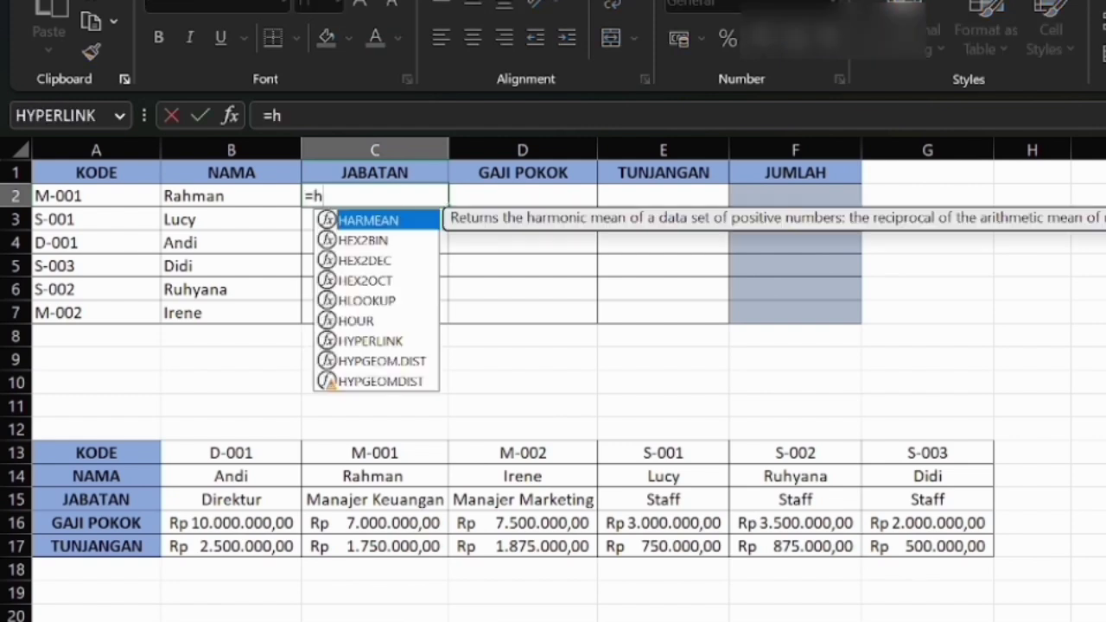
pyautogui.write('lookup')
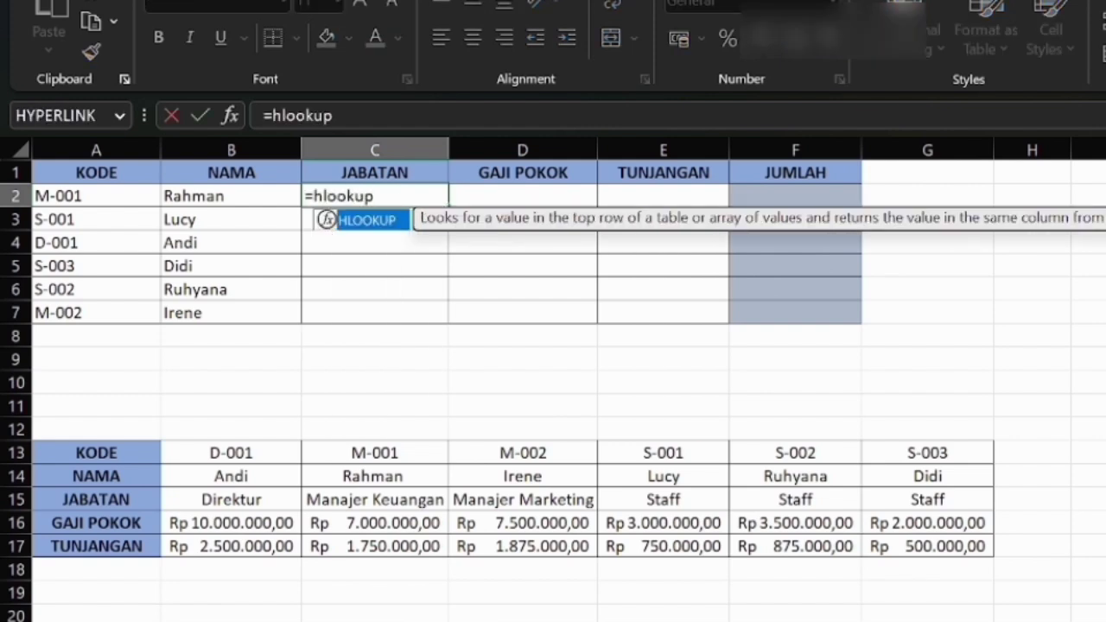
pyautogui.write('(')
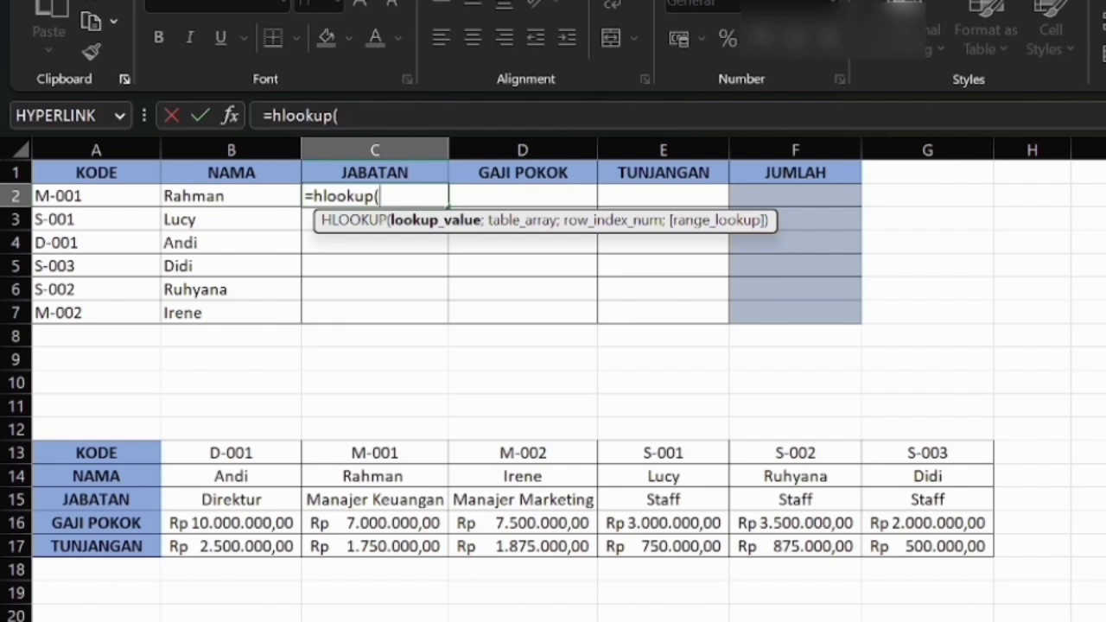
pyautogui.click(133, 199)
pyautogui.write(';')
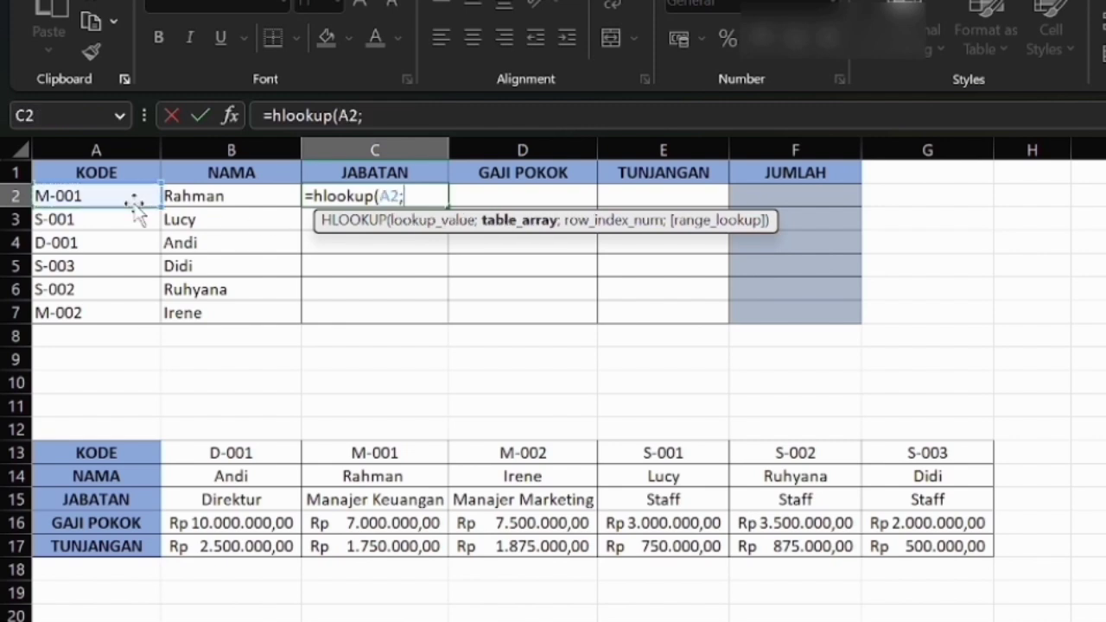
pyautogui.write('data')
pyautogui.doubleClick(452, 253)
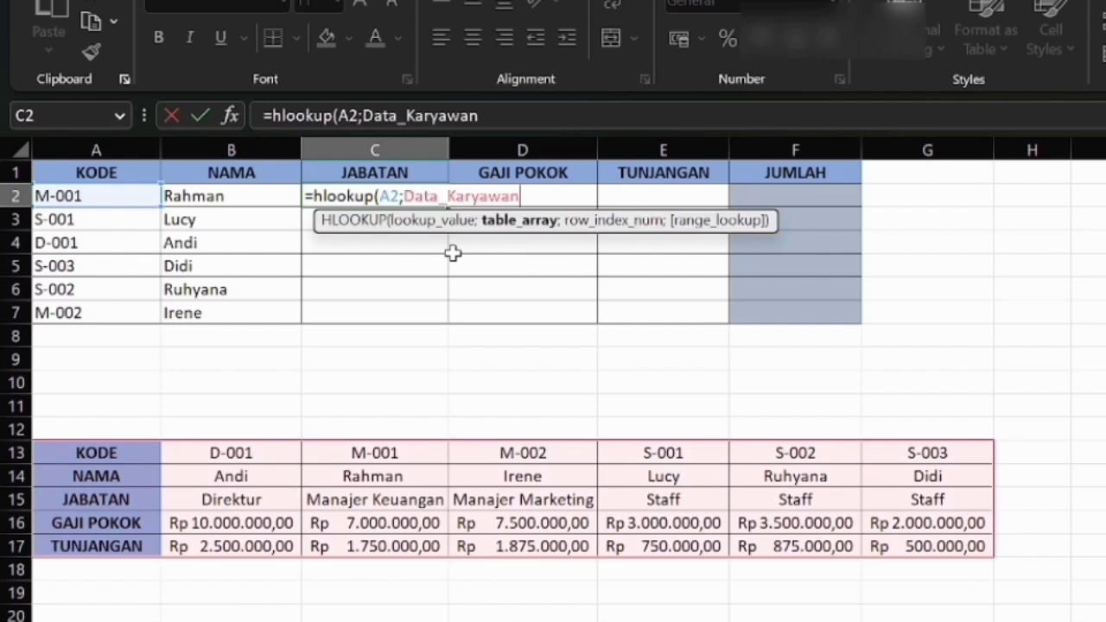
pyautogui.write(';3;0')
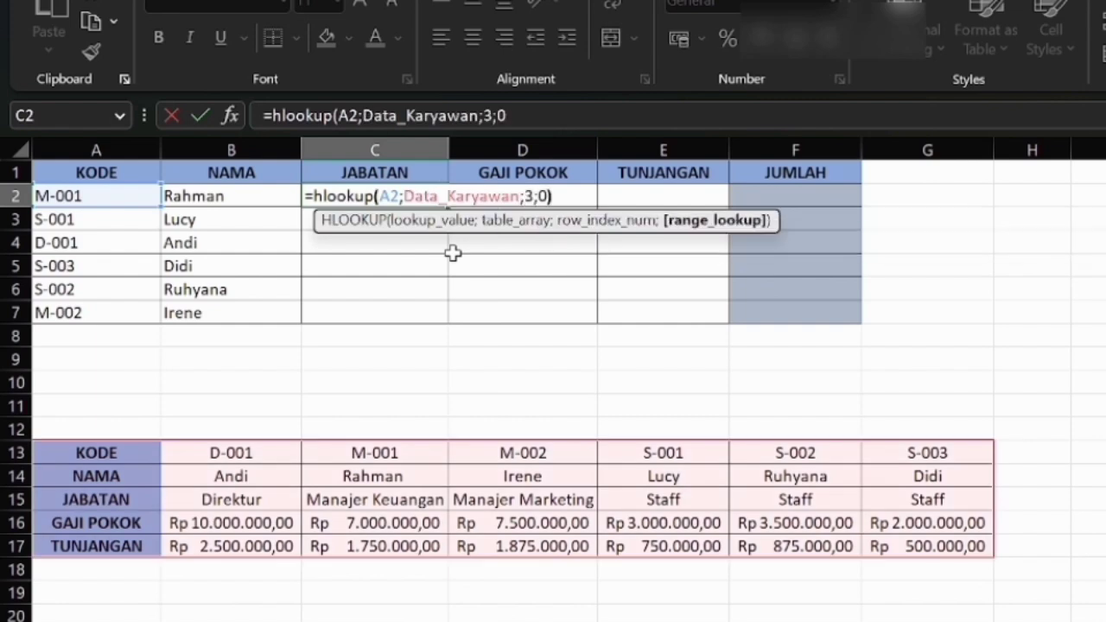
pyautogui.press('Return')
pyautogui.moveTo(439, 198); pyautogui.dragTo(440, 308)
# Enter =HLOOKUP(A2;Data_Karyawan;4;0) in cell D2 to look up the base salary by code.
pyautogui.click(507, 198)
pyautogui.write('=hlookuo(')
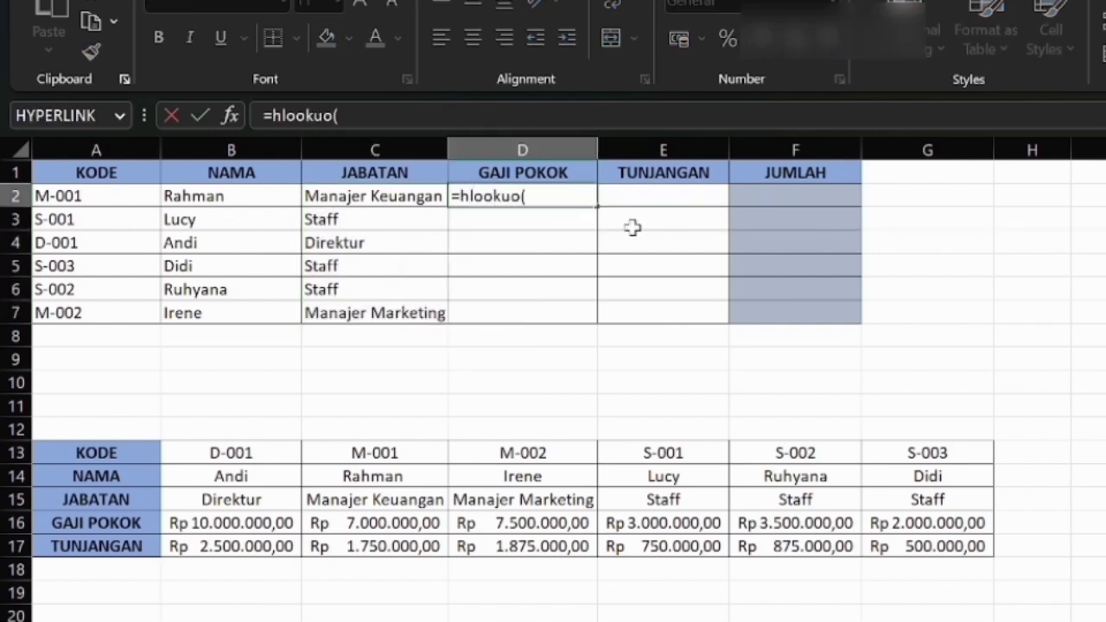
pyautogui.press('BackSpace')
pyautogui.press('BackSpace')
pyautogui.write('p(')
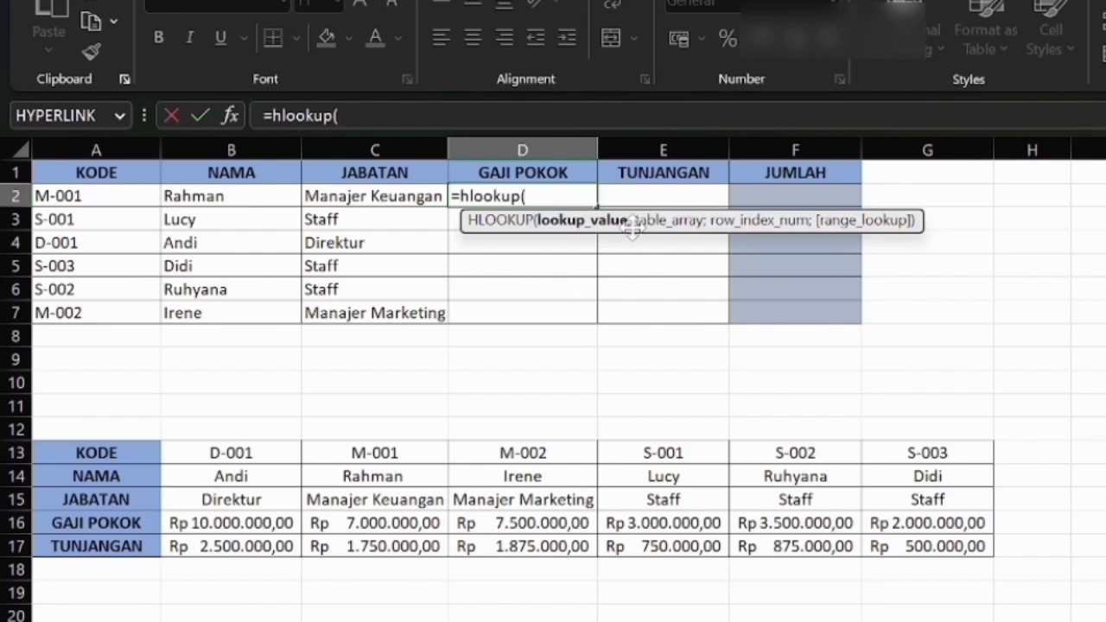
pyautogui.click(154, 196)
pyautogui.write(';')
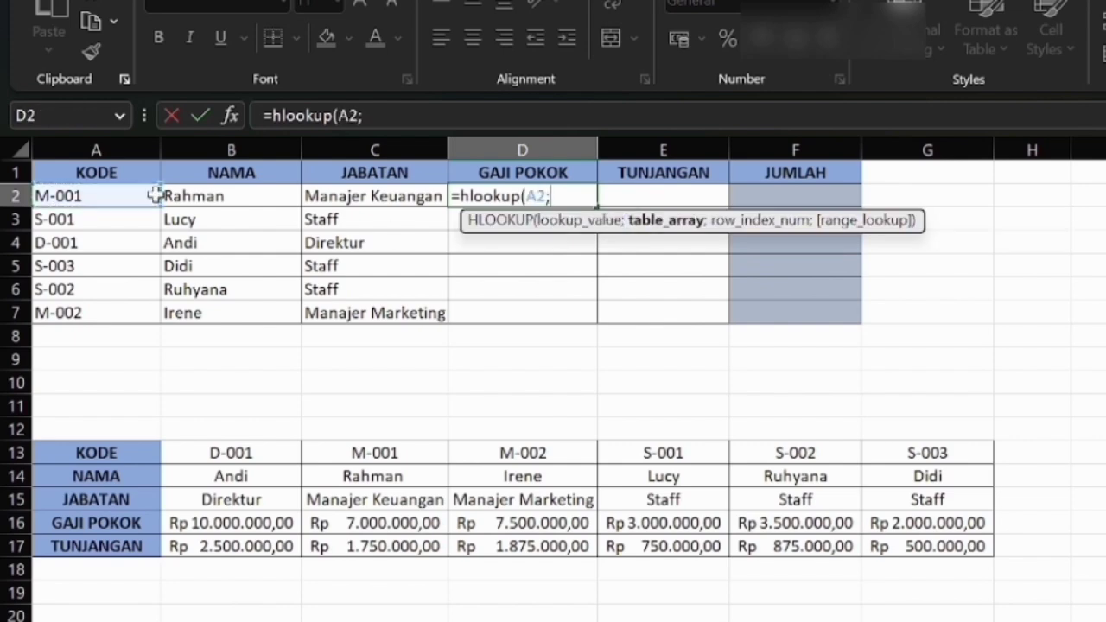
pyautogui.write('data')
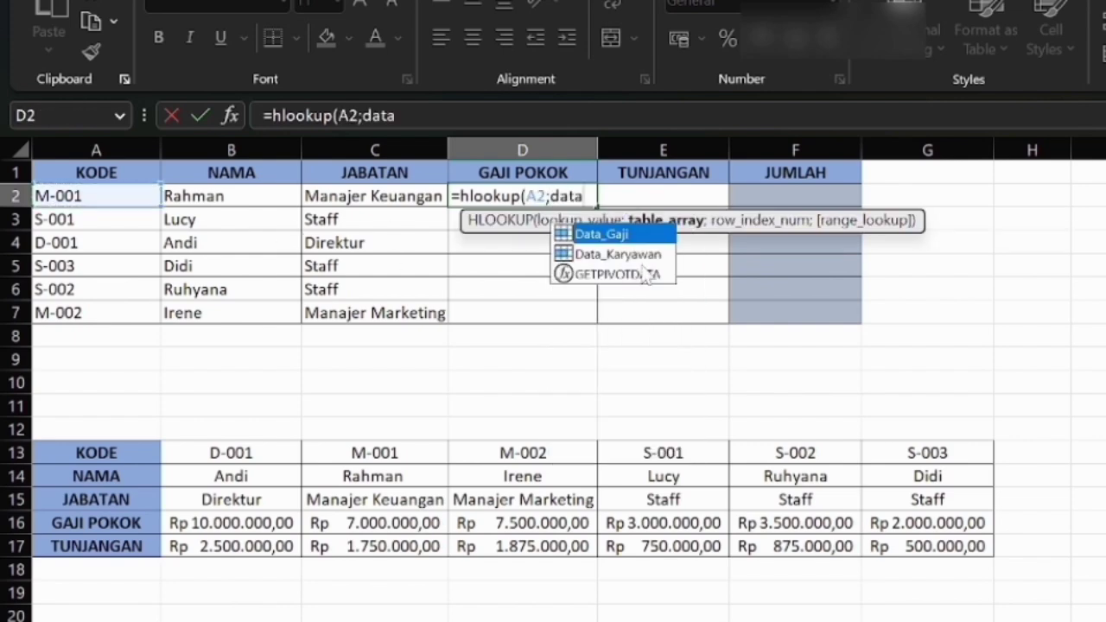
pyautogui.doubleClick(646, 259)
pyautogui.write(';')
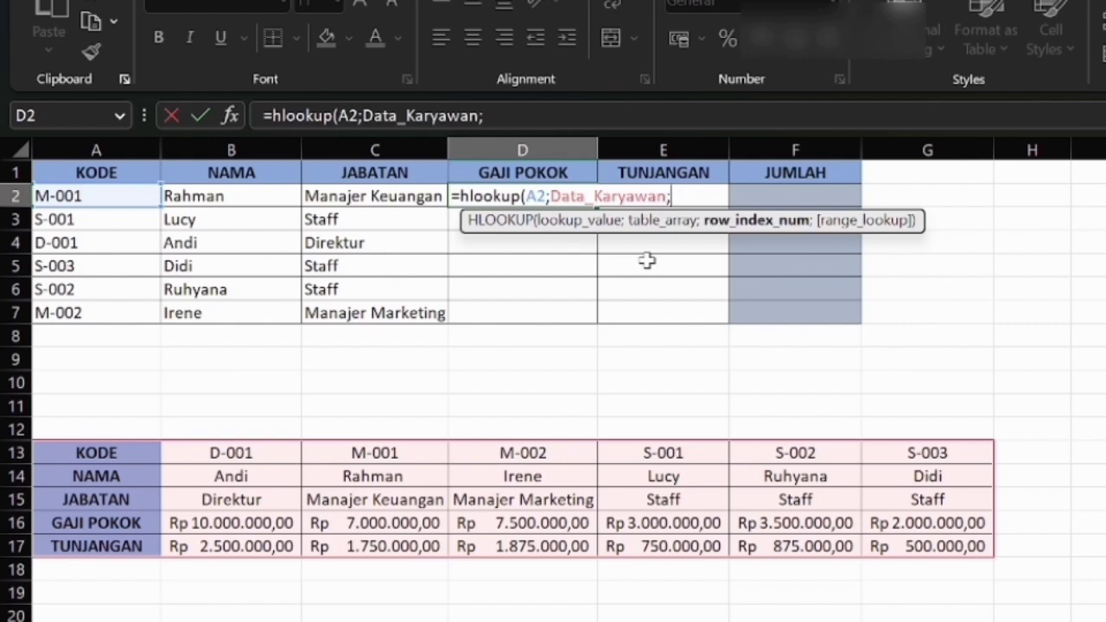
pyautogui.write('4;0')
pyautogui.press('Return')
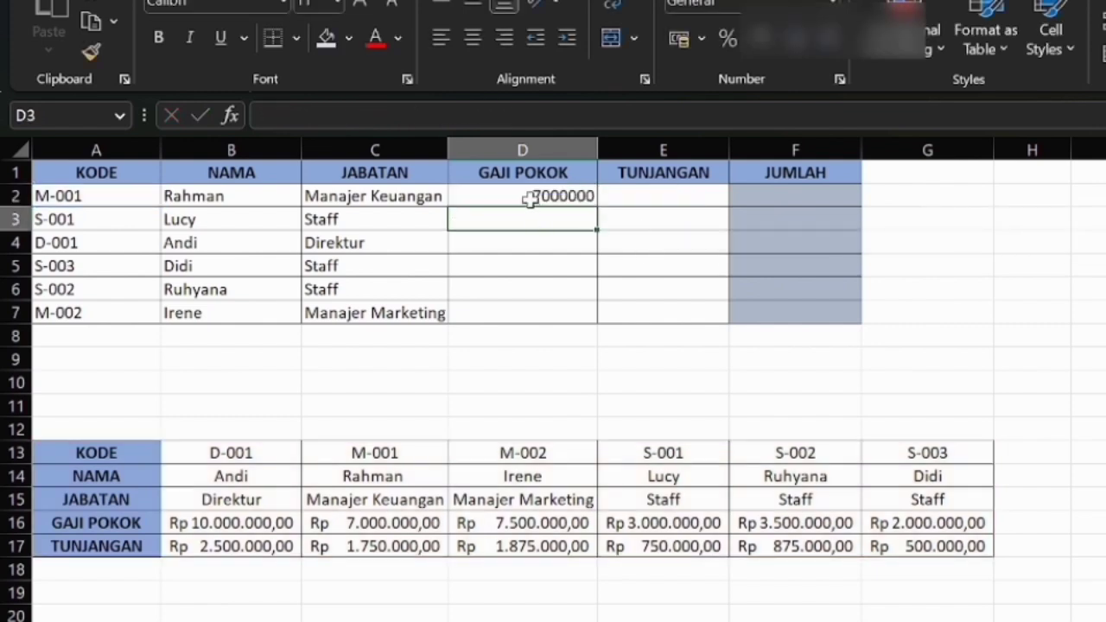
# Apply the rupiah accounting format to D2:E7 and fill the base salary formula from D2 down through D7.
pyautogui.moveTo(529, 198); pyautogui.dragTo(694, 308)
pyautogui.click(678, 39)
pyautogui.click(605, 223)
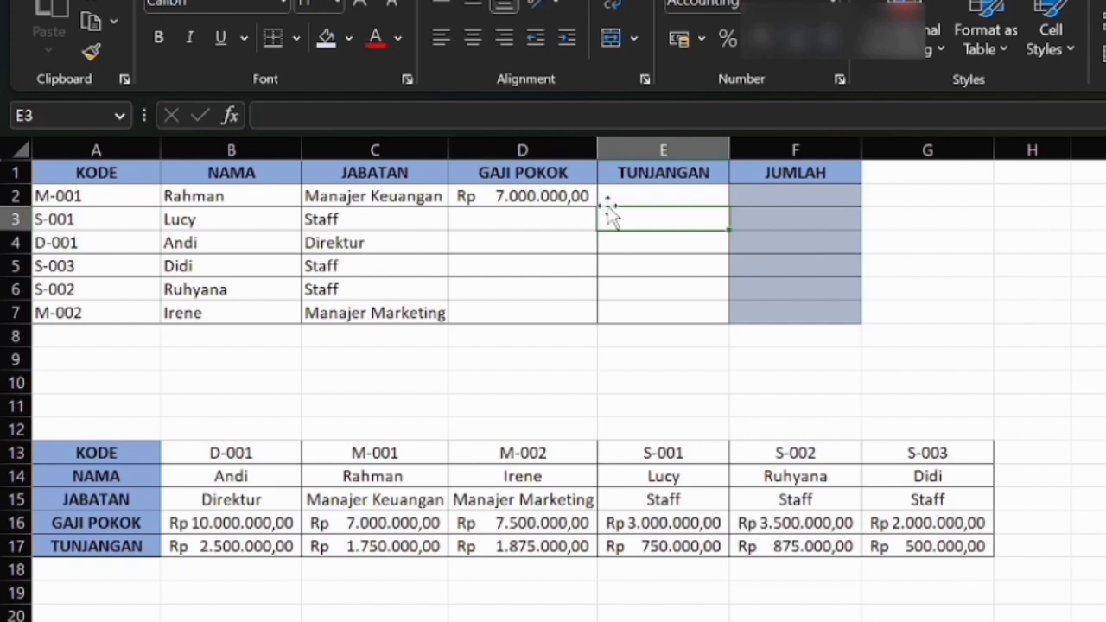
pyautogui.click(593, 202)
pyautogui.moveTo(597, 208); pyautogui.dragTo(599, 322)
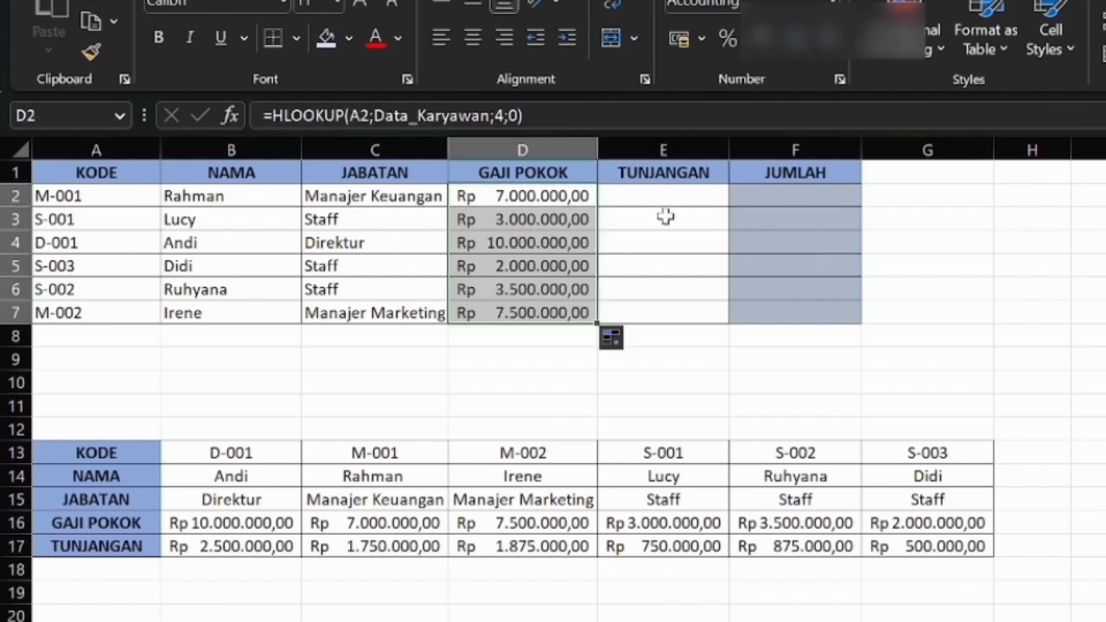
# Enter =HLOOKUP(A2;Data_Karyawan;5;0) in cell E2 to look up the allowance, and fill it down through E7.
pyautogui.click(666, 198)
pyautogui.write('=hlooku')
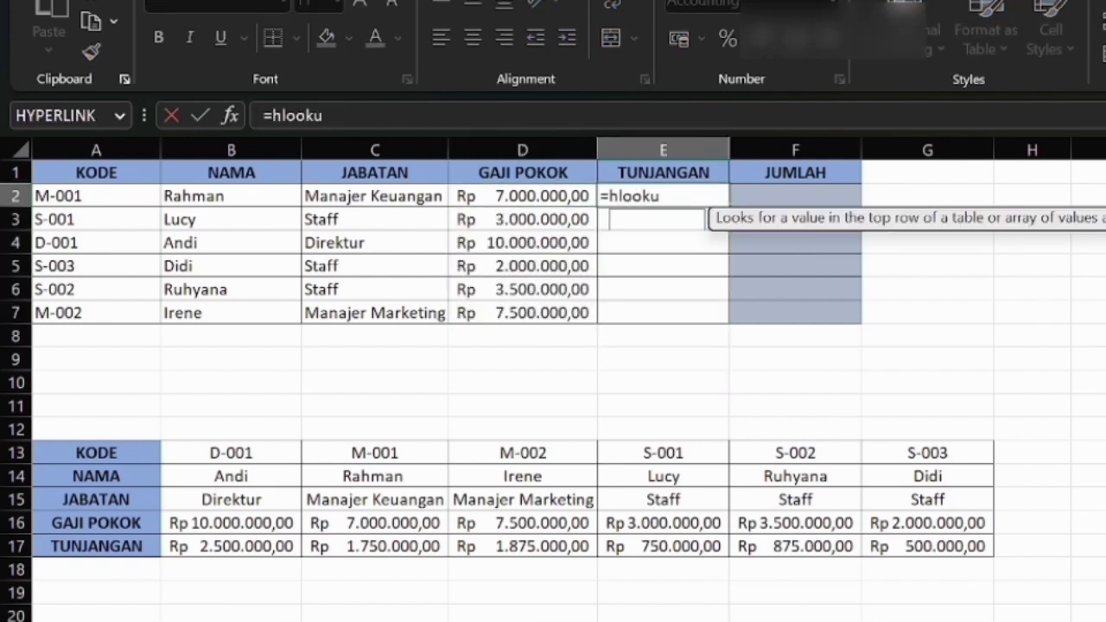
pyautogui.write('p(')
pyautogui.click(68, 198)
pyautogui.write(';')
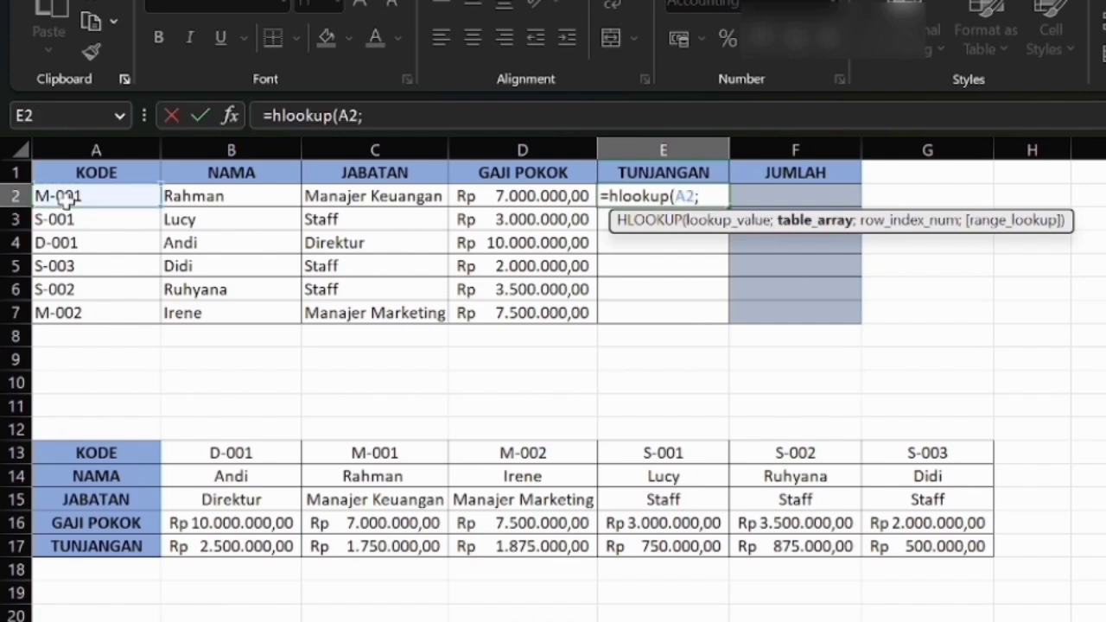
pyautogui.write('data')
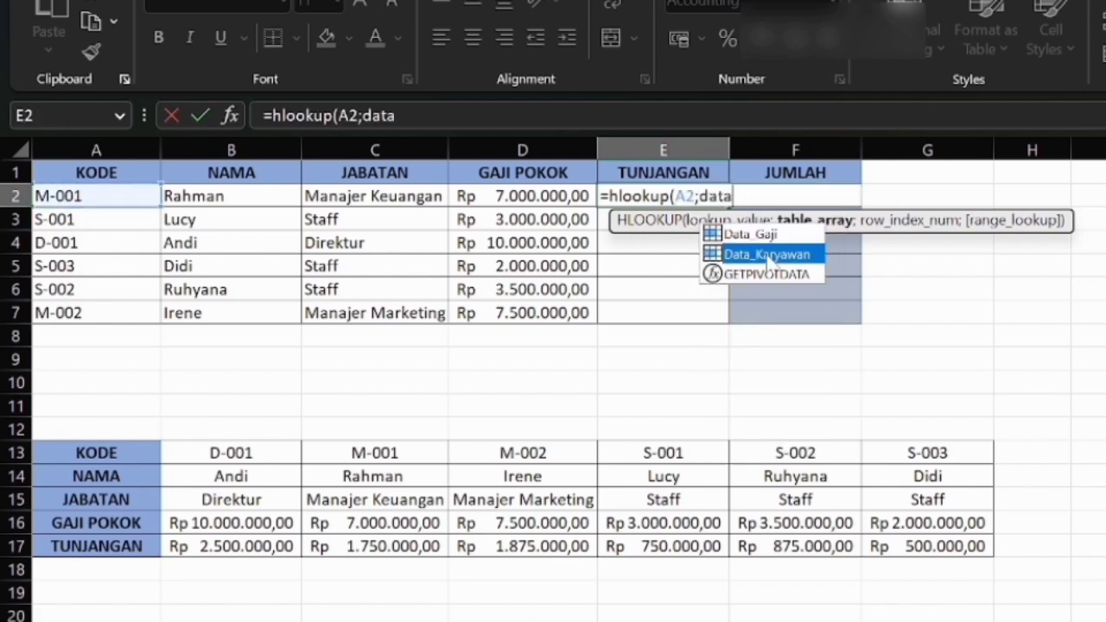
pyautogui.doubleClick(768, 256)
pyautogui.write(';5')
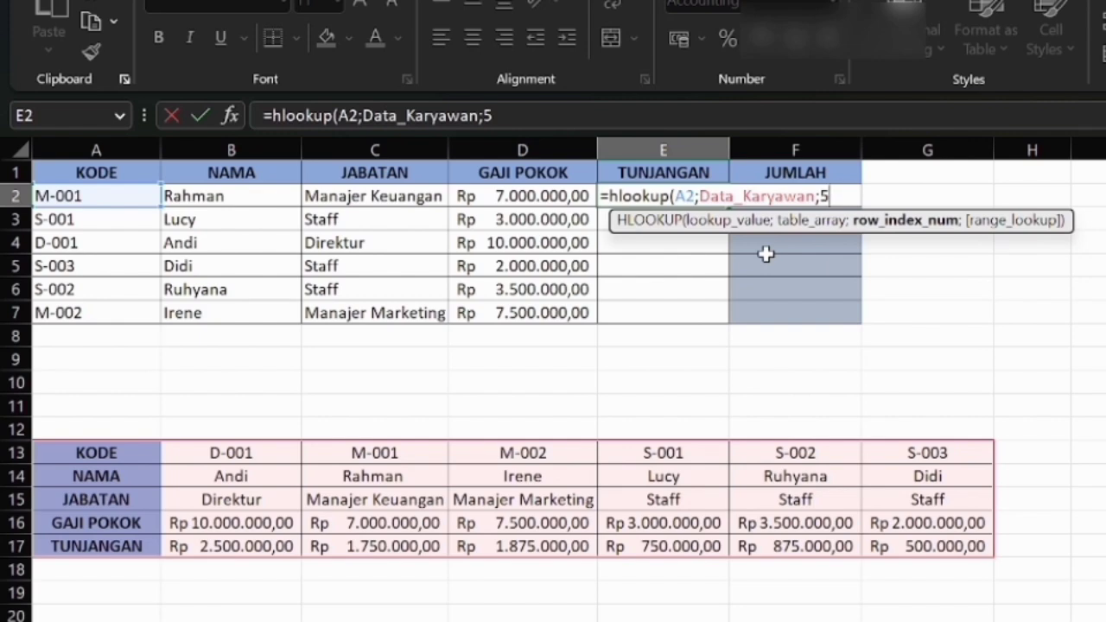
pyautogui.write(';0')
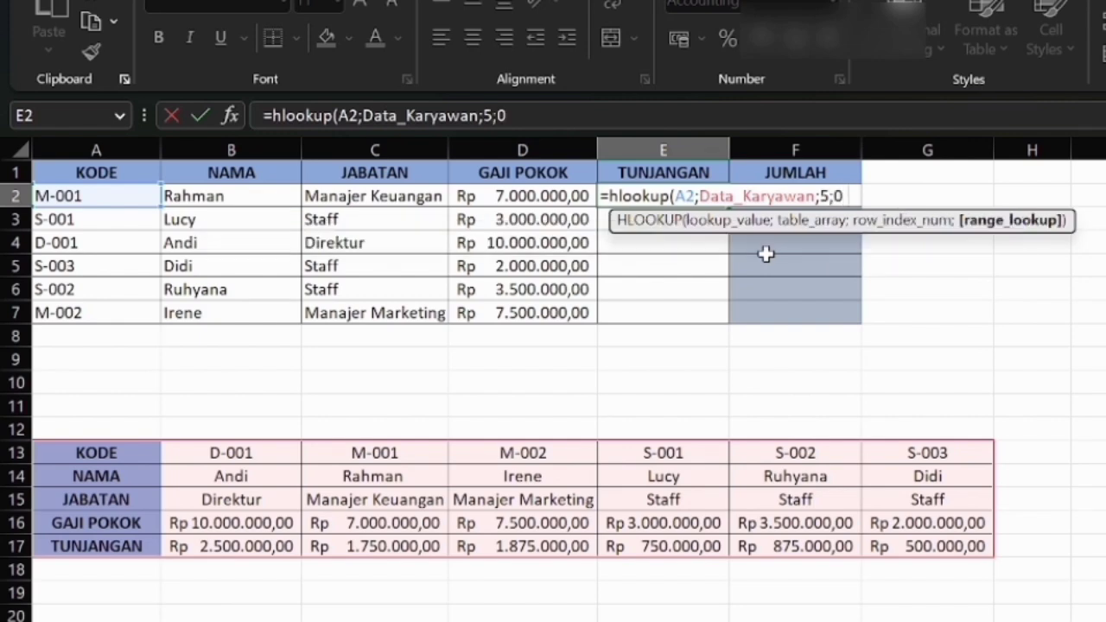
pyautogui.press('Return')
pyautogui.click(711, 197)
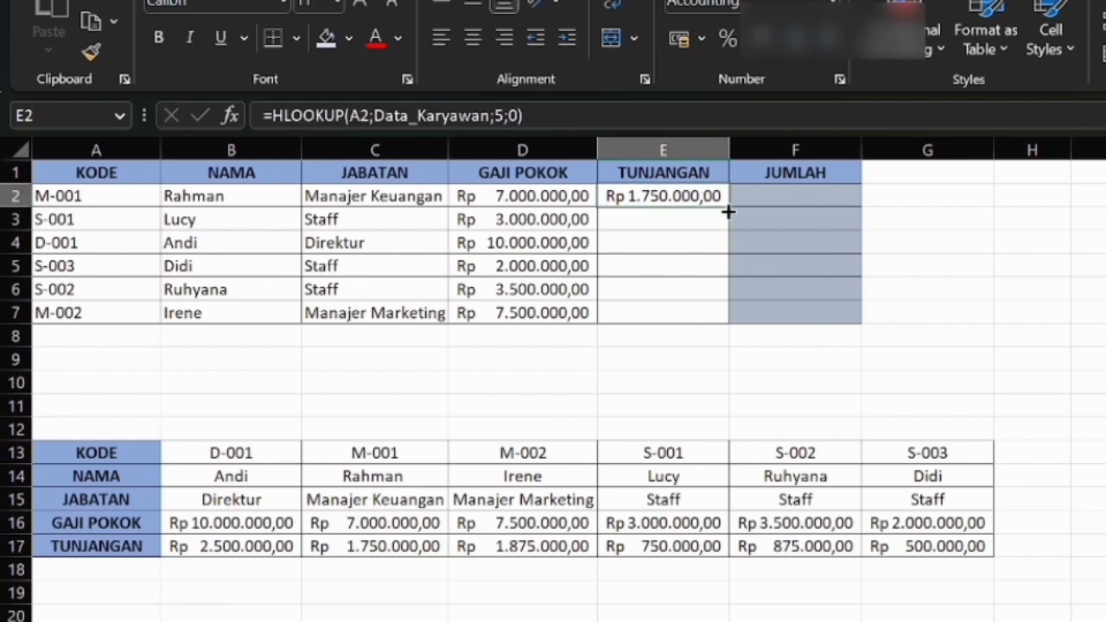
pyautogui.moveTo(728, 211); pyautogui.dragTo(728, 320)
# Enter =SUM(D2:E2) in cell F2 to total salary and allowance, and fill it down through F7.
pyautogui.click(767, 195)
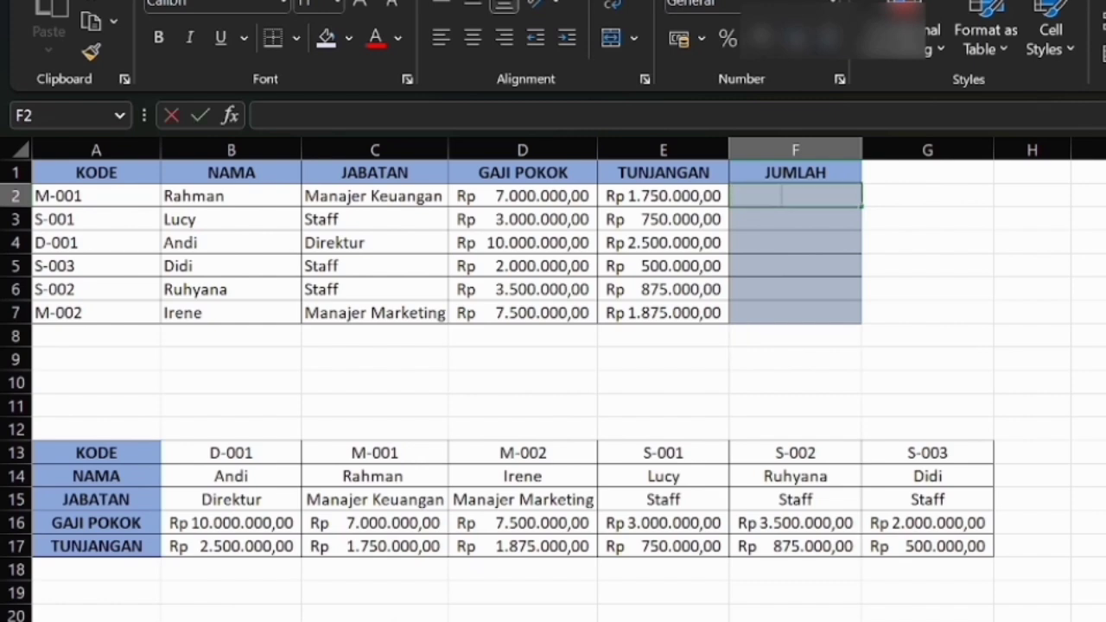
pyautogui.write('=SUM(D2:E2)')
pyautogui.press('Return')
pyautogui.click(768, 196)
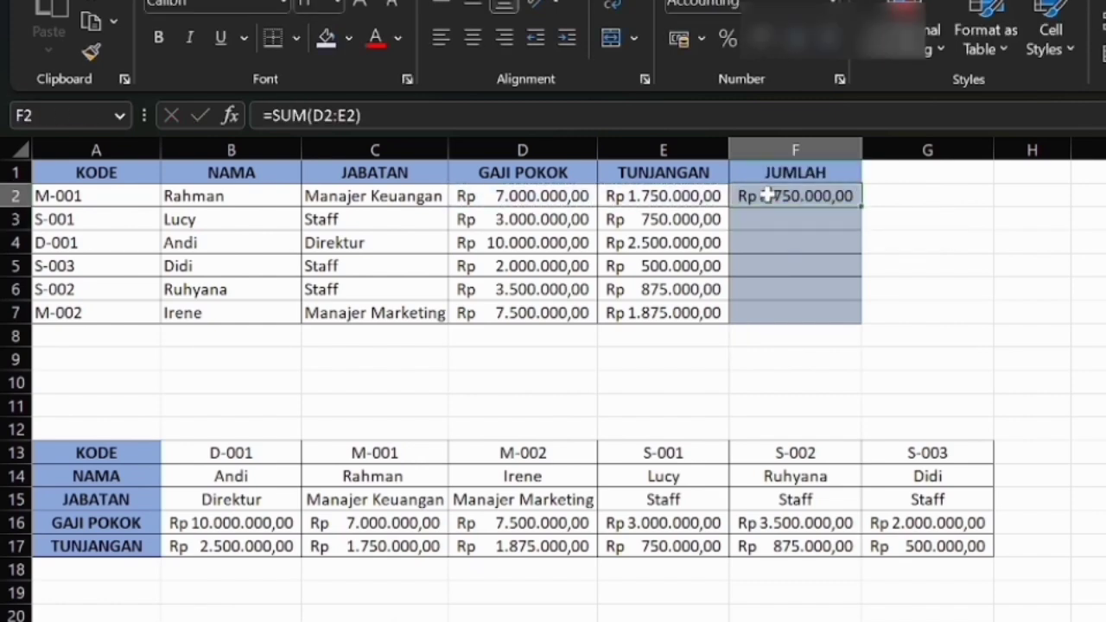
pyautogui.moveTo(863, 209); pyautogui.dragTo(871, 333)
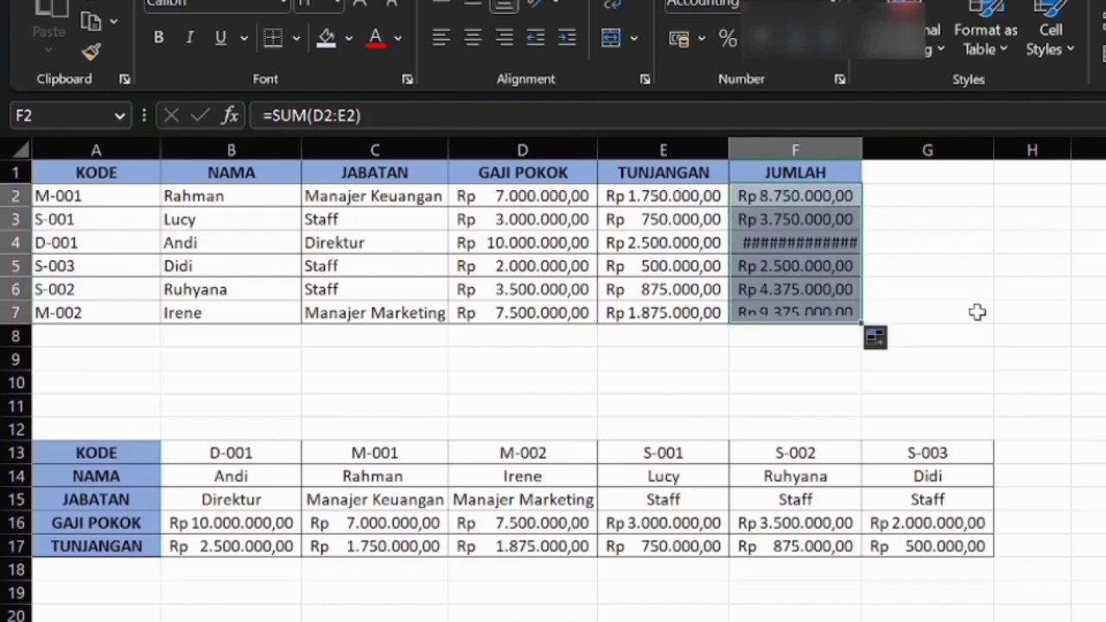
# Widen the JUMLAH column F so that all its total amounts fit.
pyautogui.click(908, 311)
pyautogui.moveTo(861, 154); pyautogui.dragTo(905, 155)
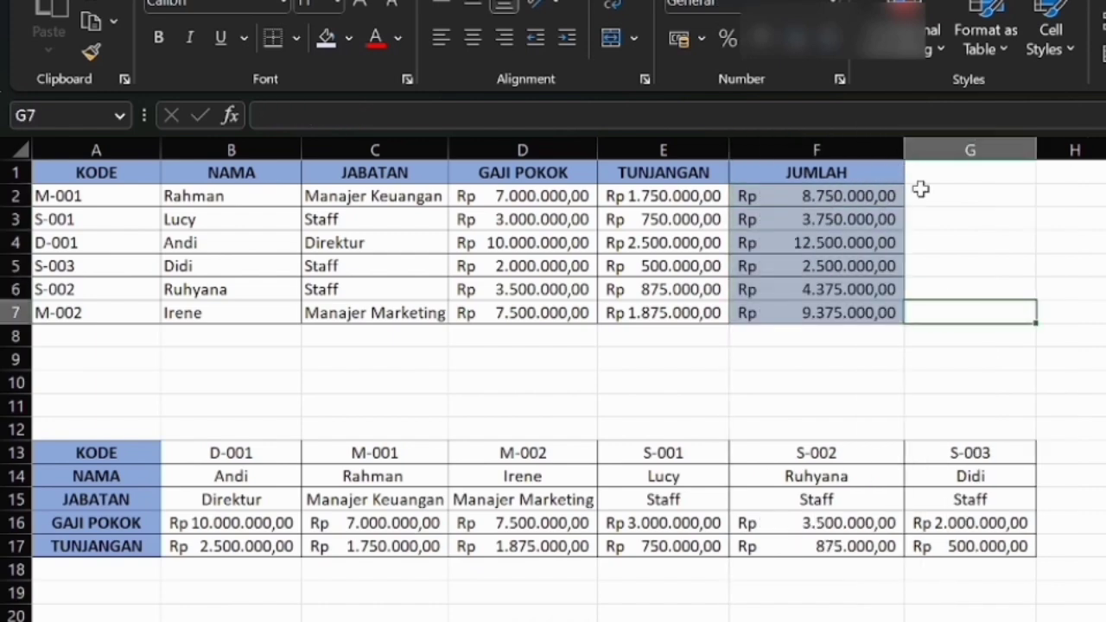
pyautogui.click(1025, 259)
pyautogui.click(745, 358)
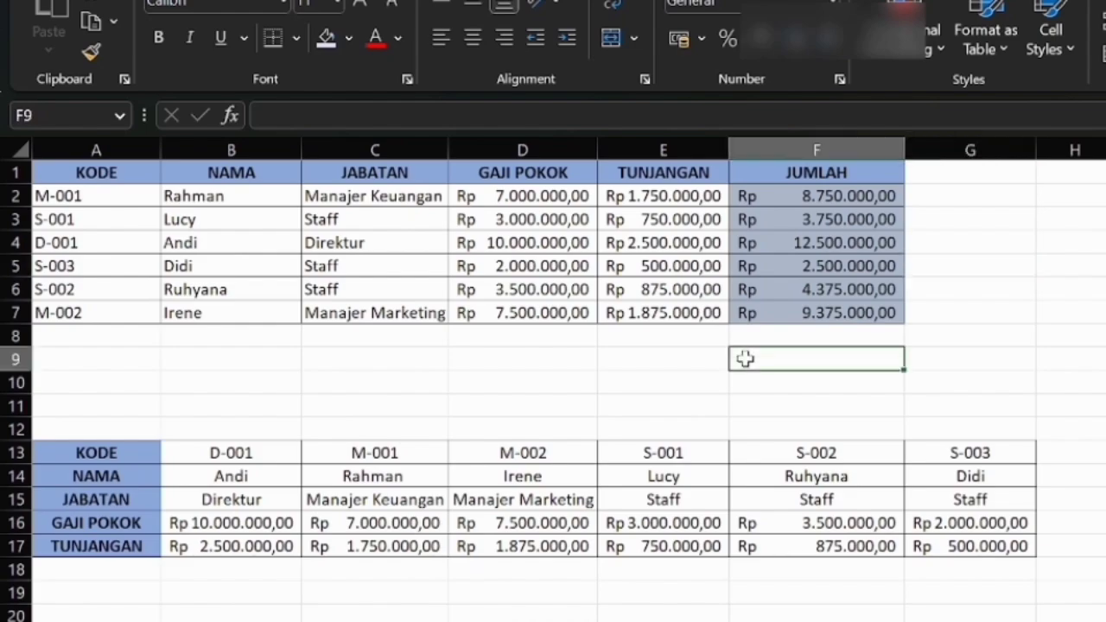
pyautogui.press('Return')
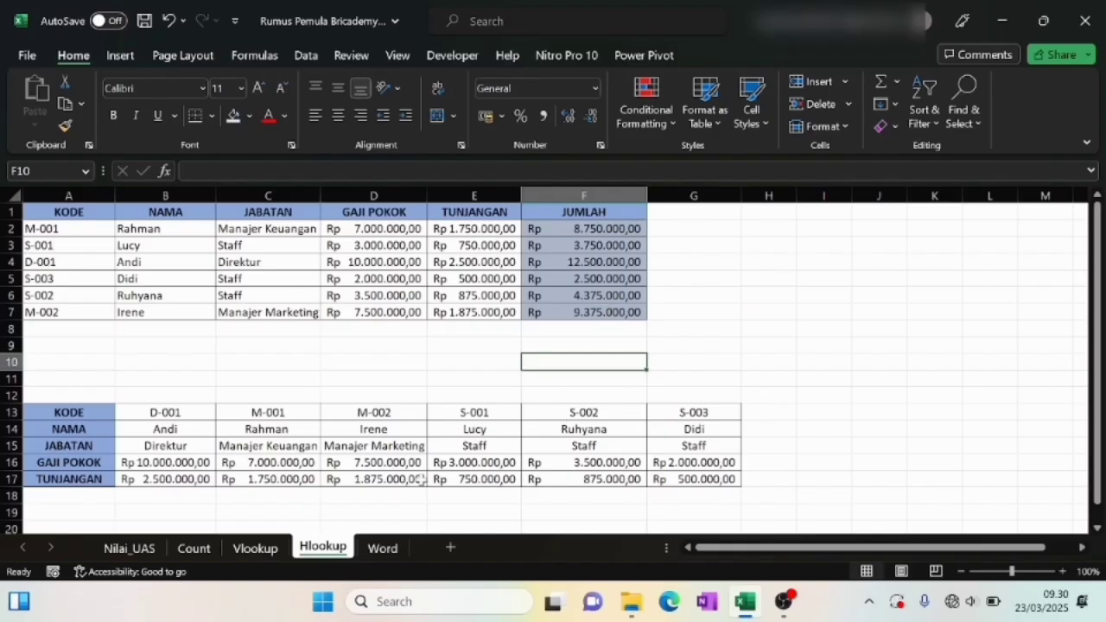
# Go to the Word sheet and select C2, the first cell of the Nama lengkap column, beside the first and last names.
pyautogui.click(390, 550)
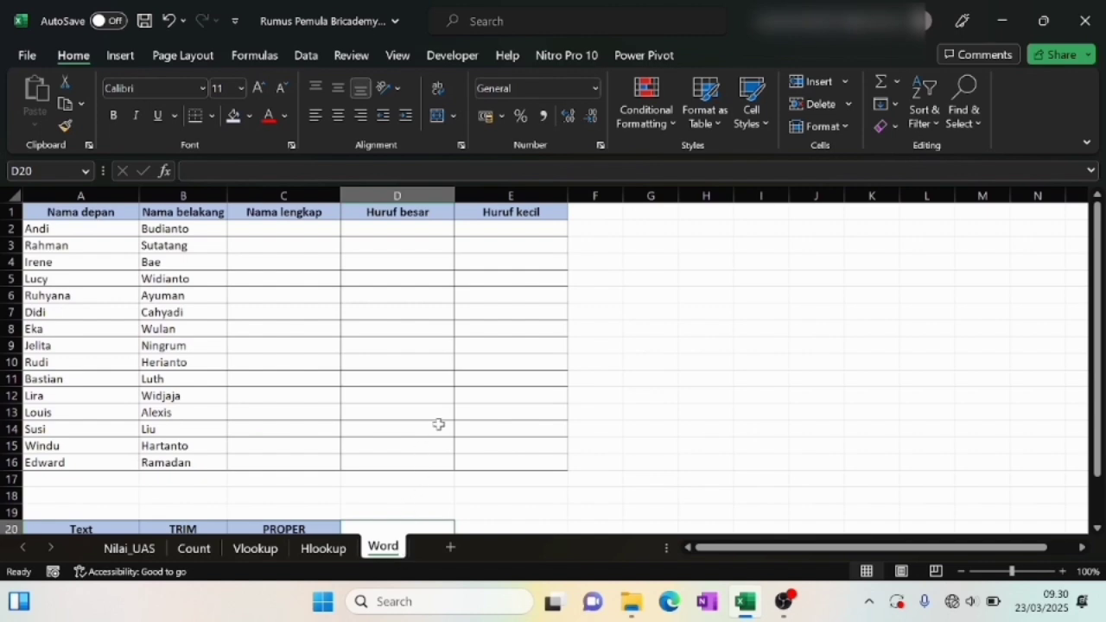
pyautogui.click(400, 344)
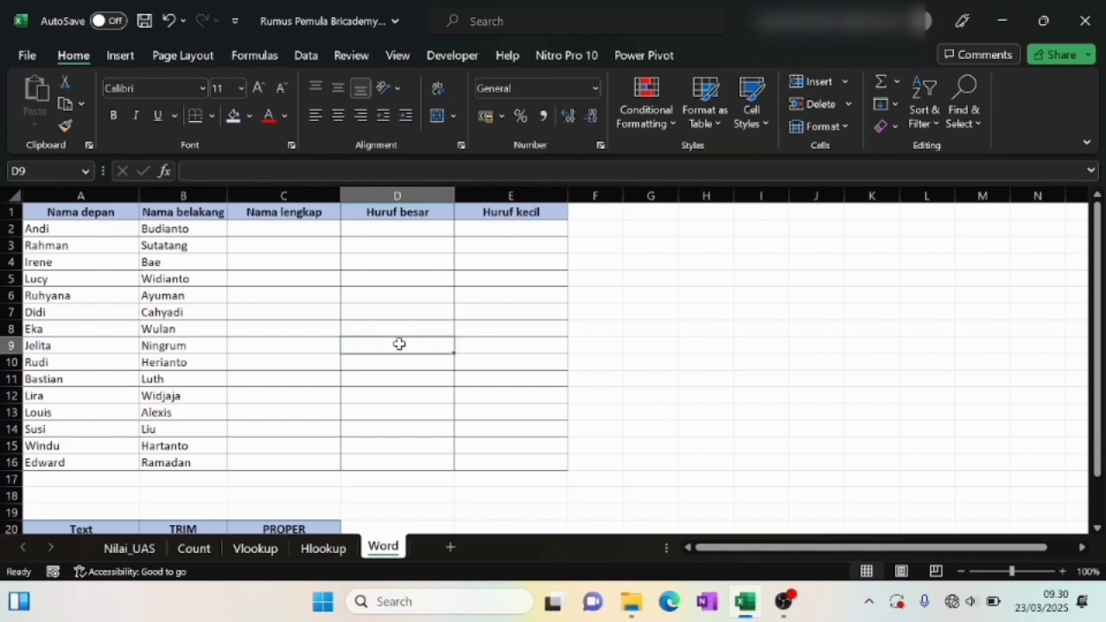
pyautogui.click(291, 235)
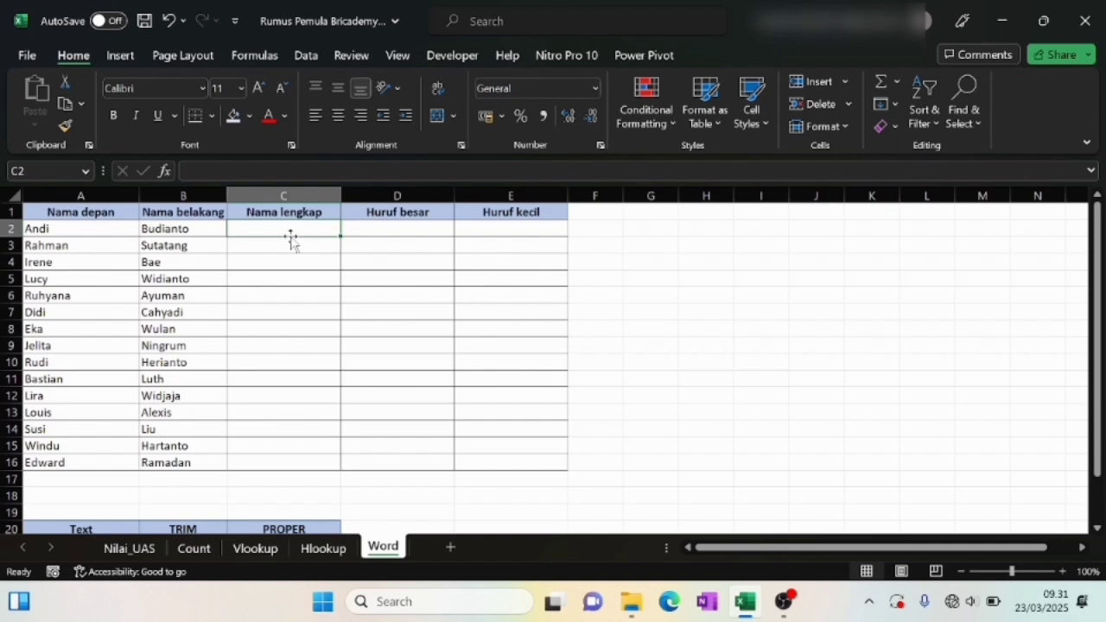
pyautogui.click(85, 228)
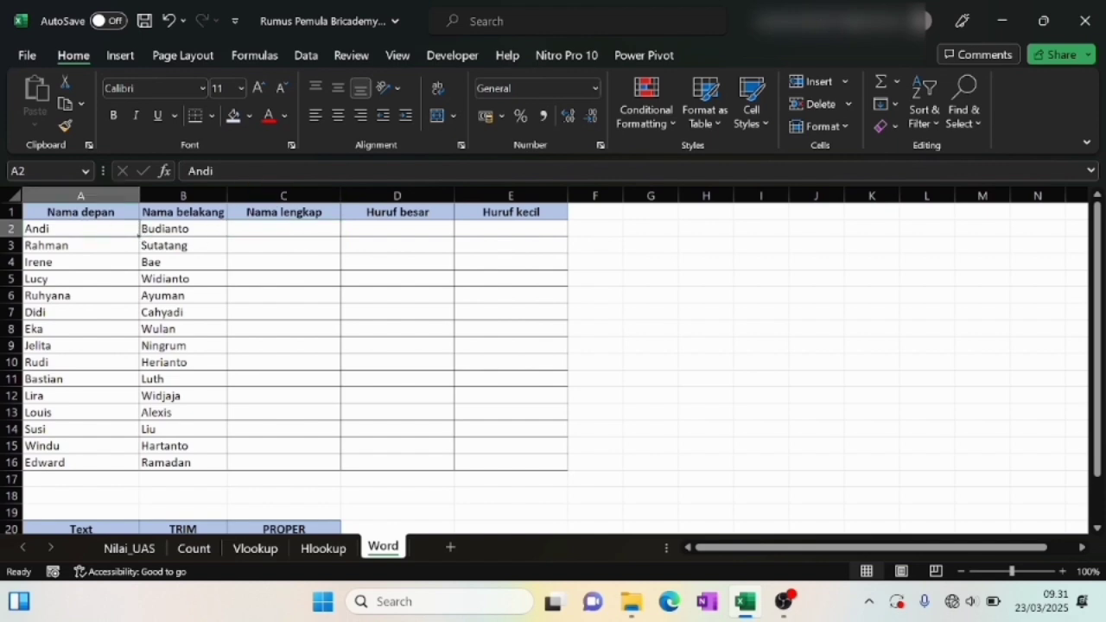
pyautogui.click(194, 226)
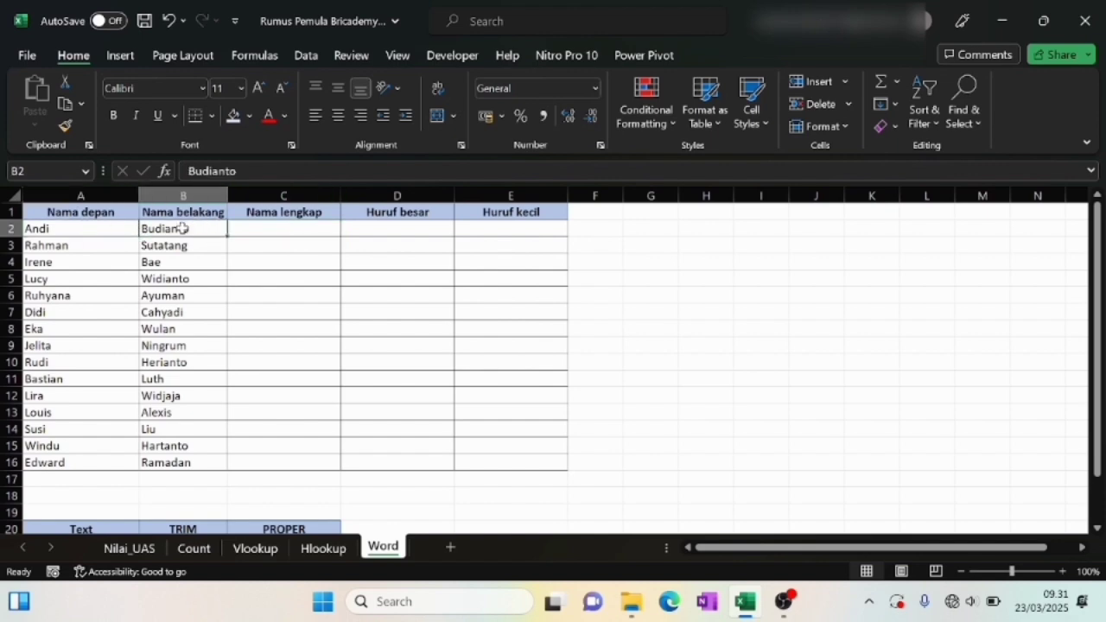
pyautogui.click(91, 225)
pyautogui.click(298, 239)
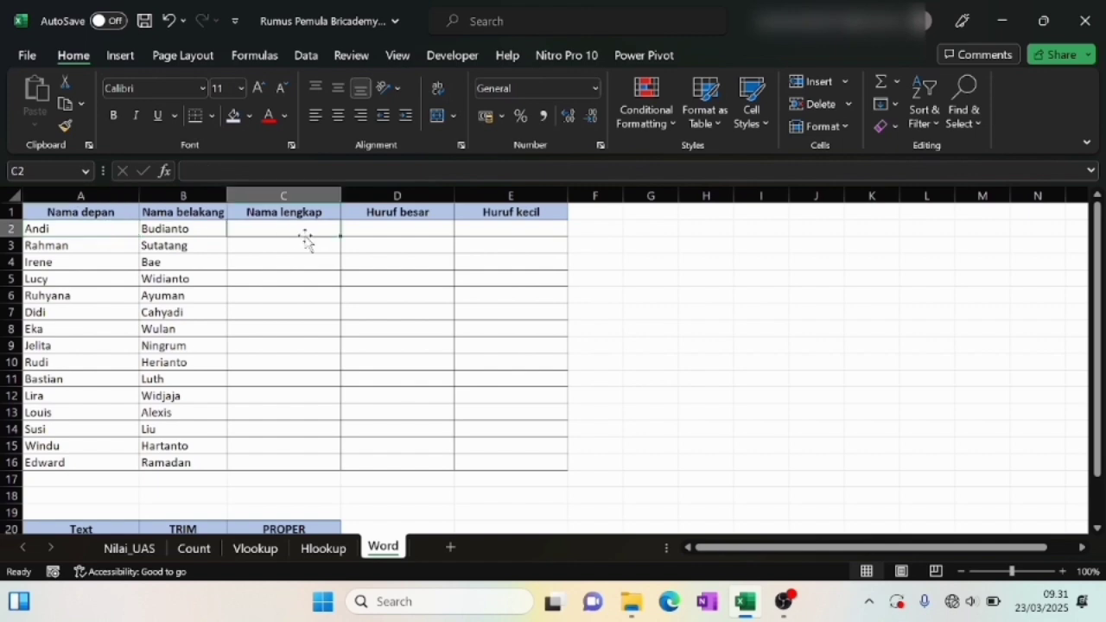
pyautogui.click(113, 237)
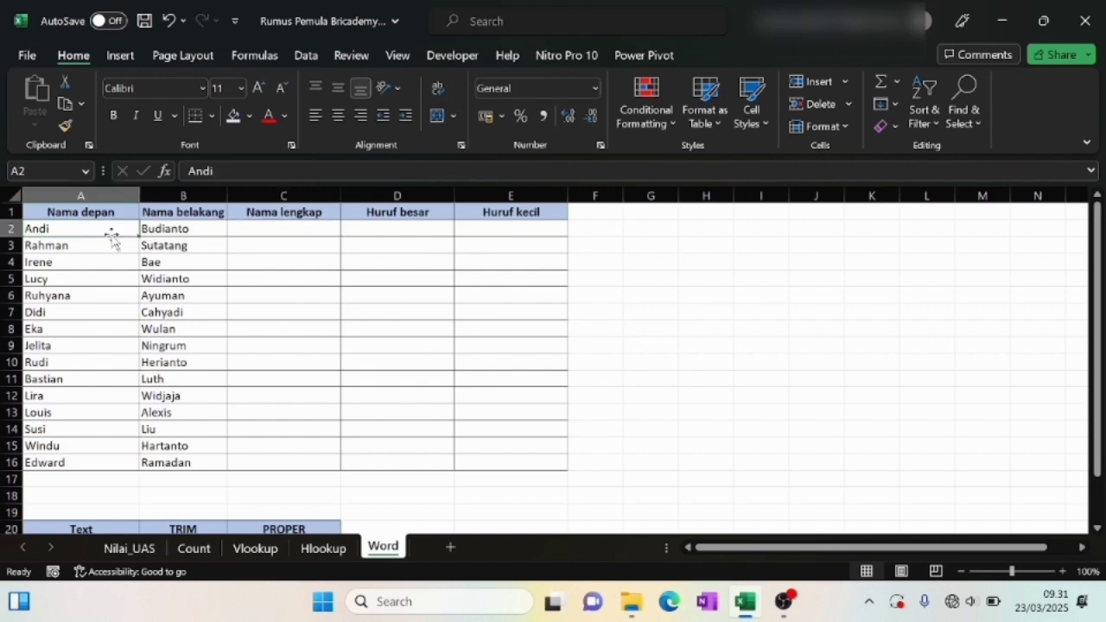
pyautogui.click(259, 235)
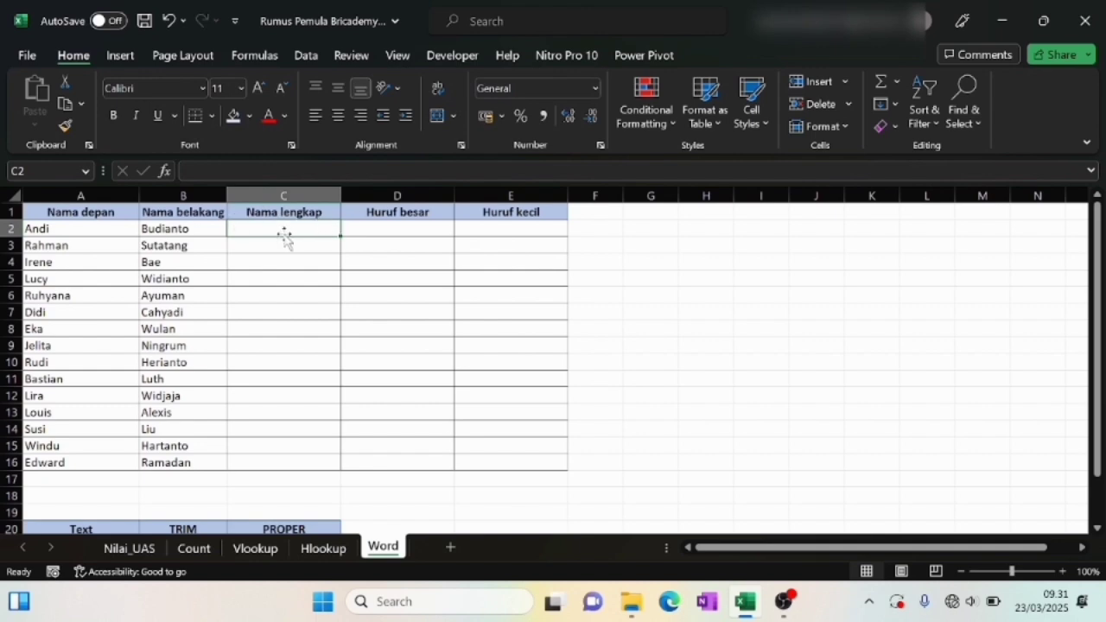
# Inspect the first name in cell A2 for a trailing space after the text.
pyautogui.click(129, 243)
pyautogui.click(76, 227)
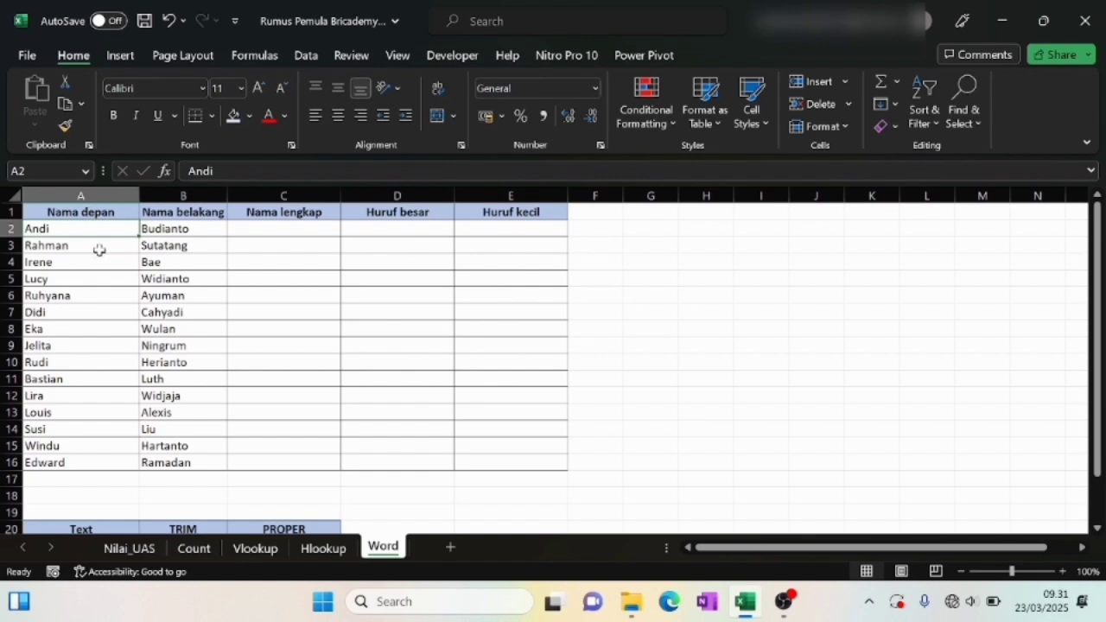
pyautogui.click(216, 171)
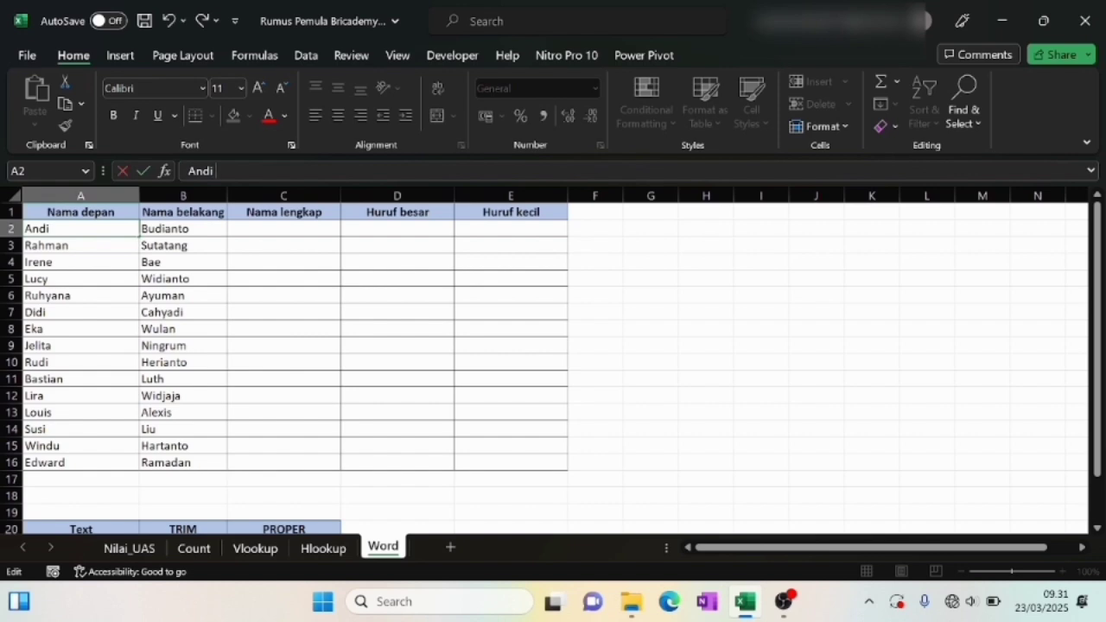
pyautogui.press('Return')
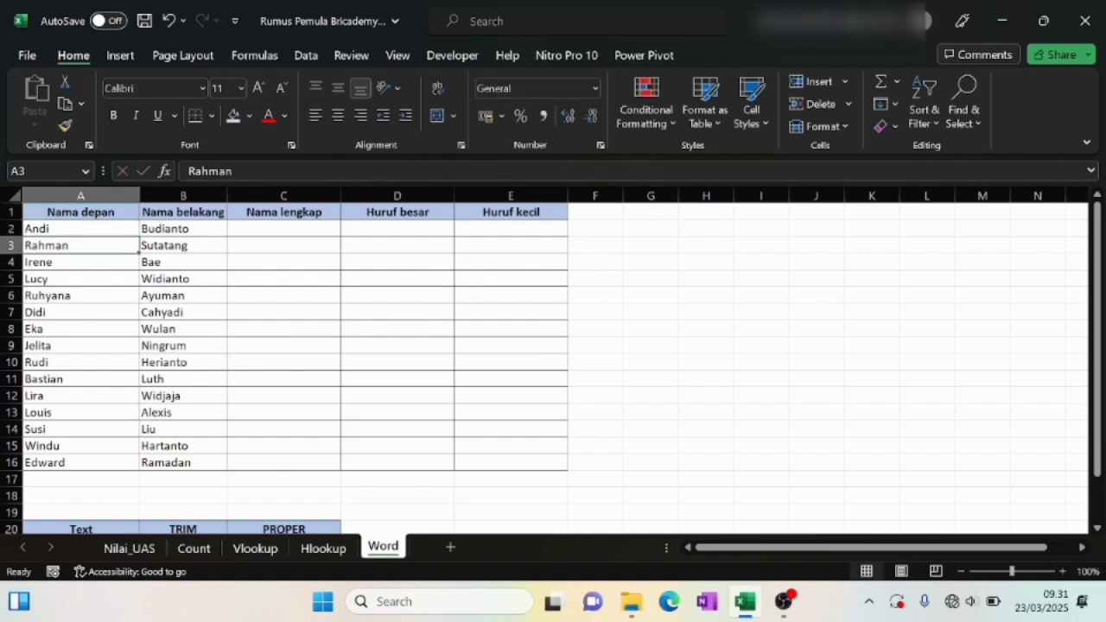
# Enter =CONCATENATE(A2;B2) in cell C2 to join the first and last names, and fill it down through C16.
pyautogui.click(256, 229)
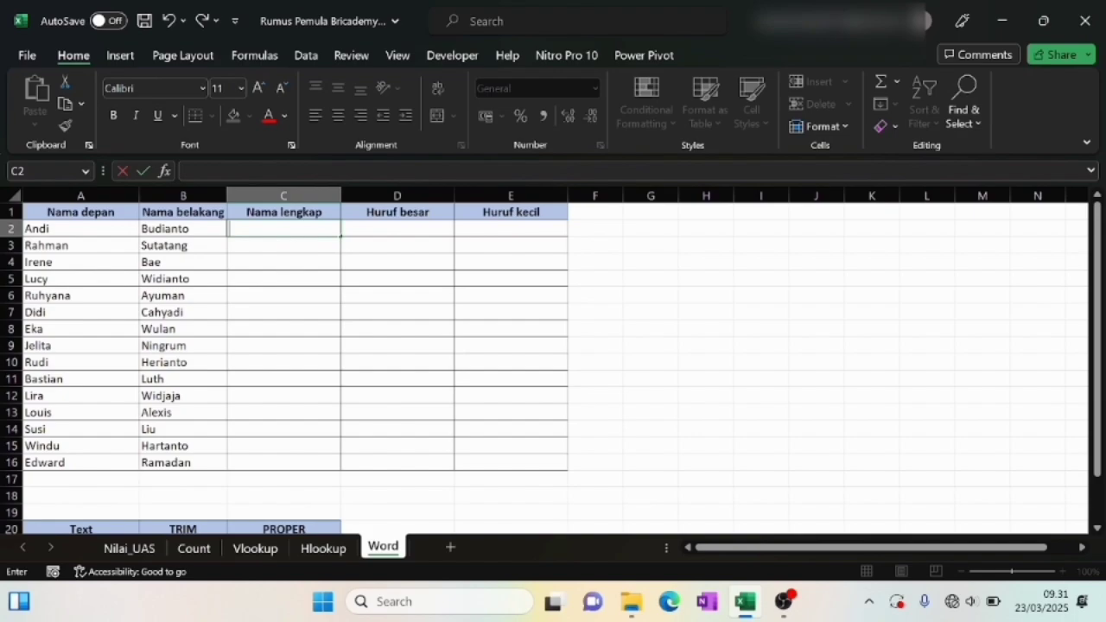
pyautogui.write('=')
pyautogui.write('conca')
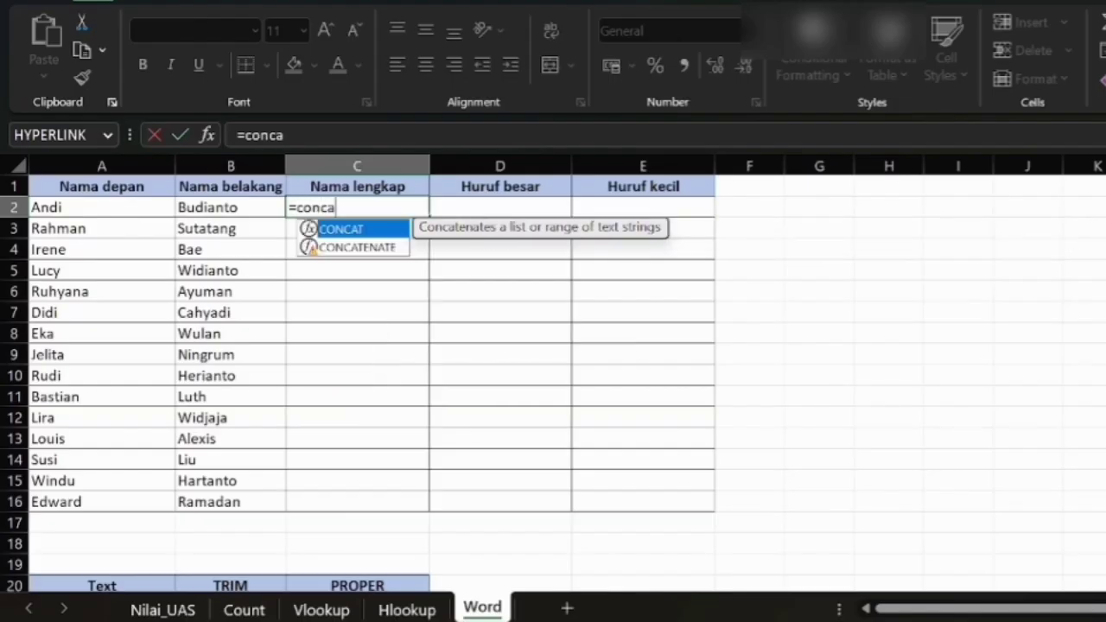
pyautogui.write('tenate')
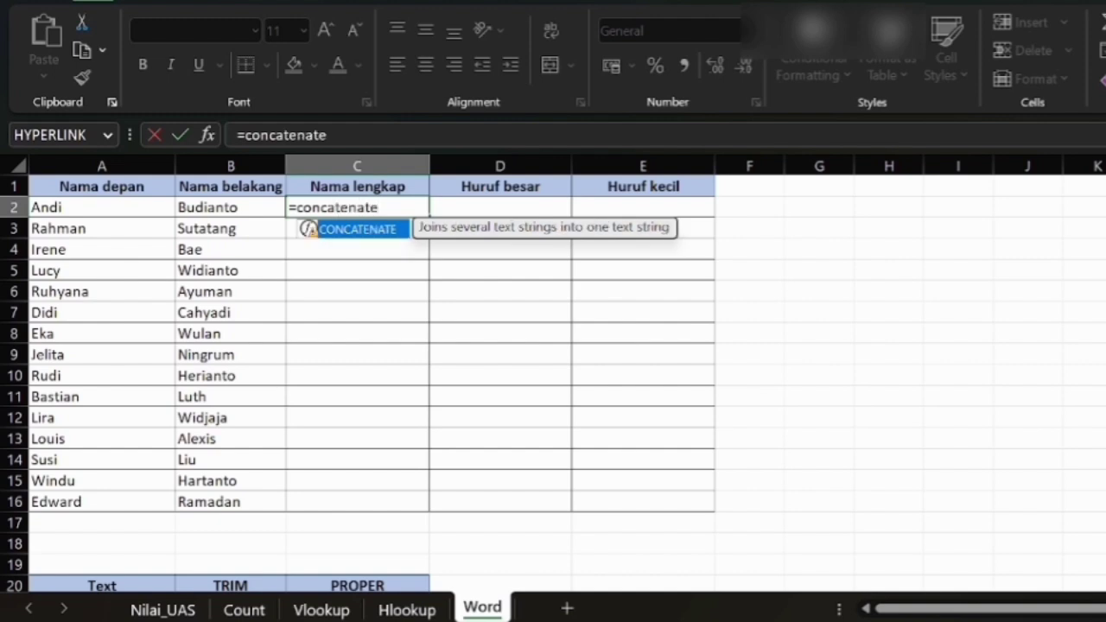
pyautogui.write('(')
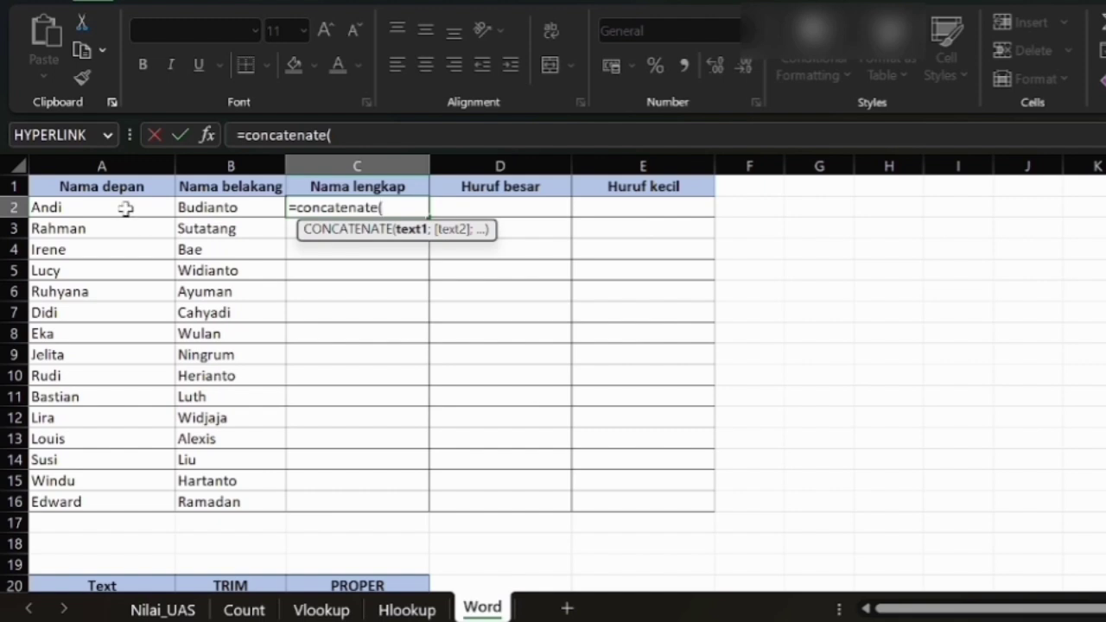
pyautogui.click(126, 208)
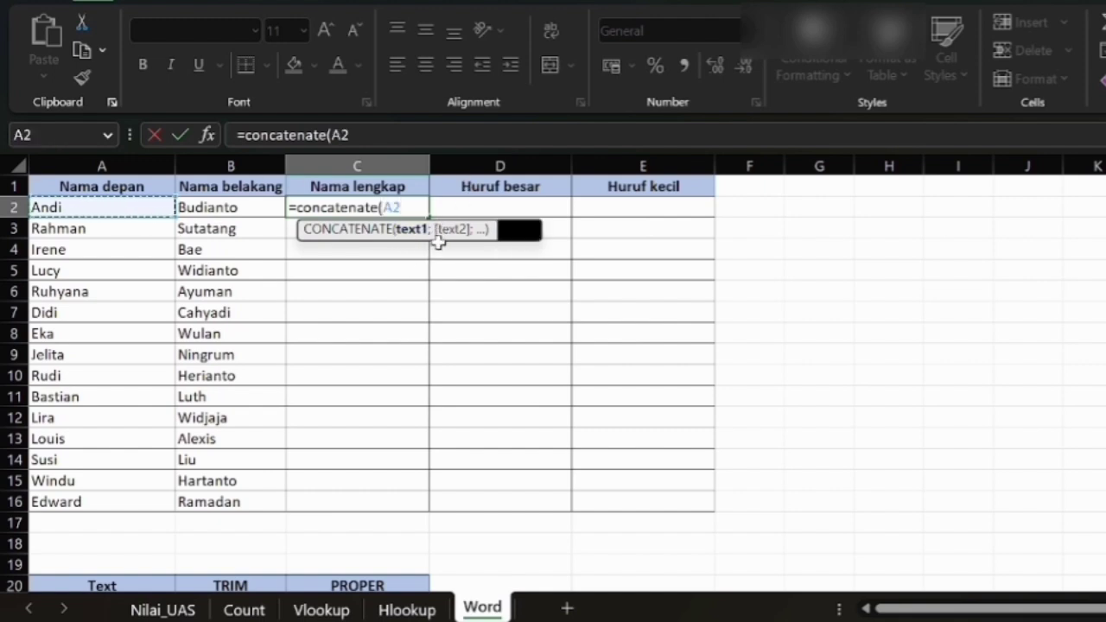
pyautogui.write(';')
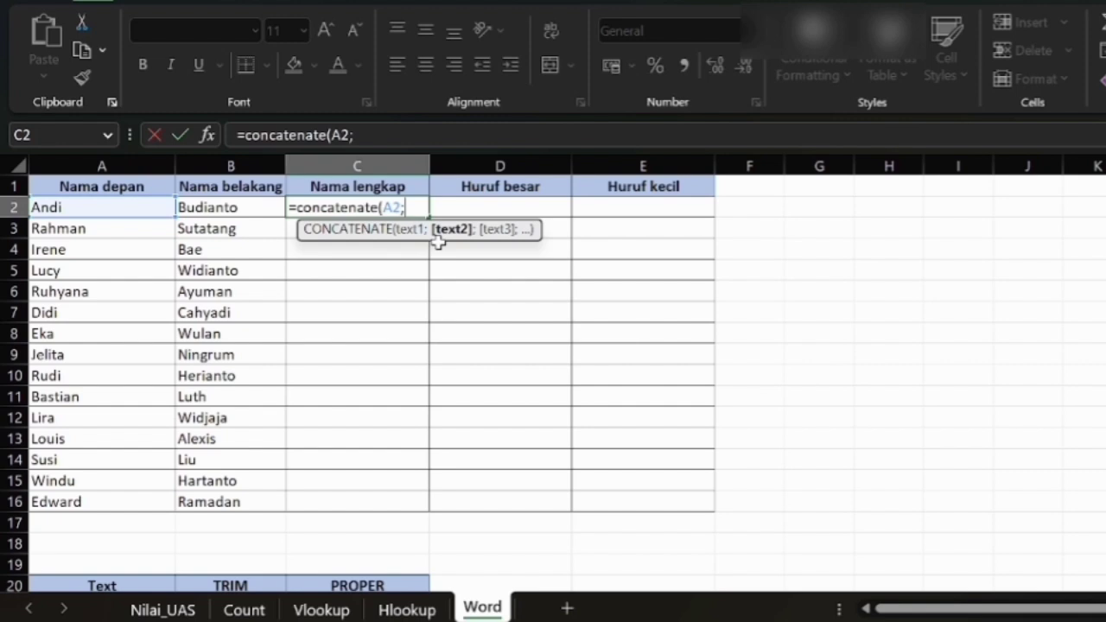
pyautogui.click(256, 209)
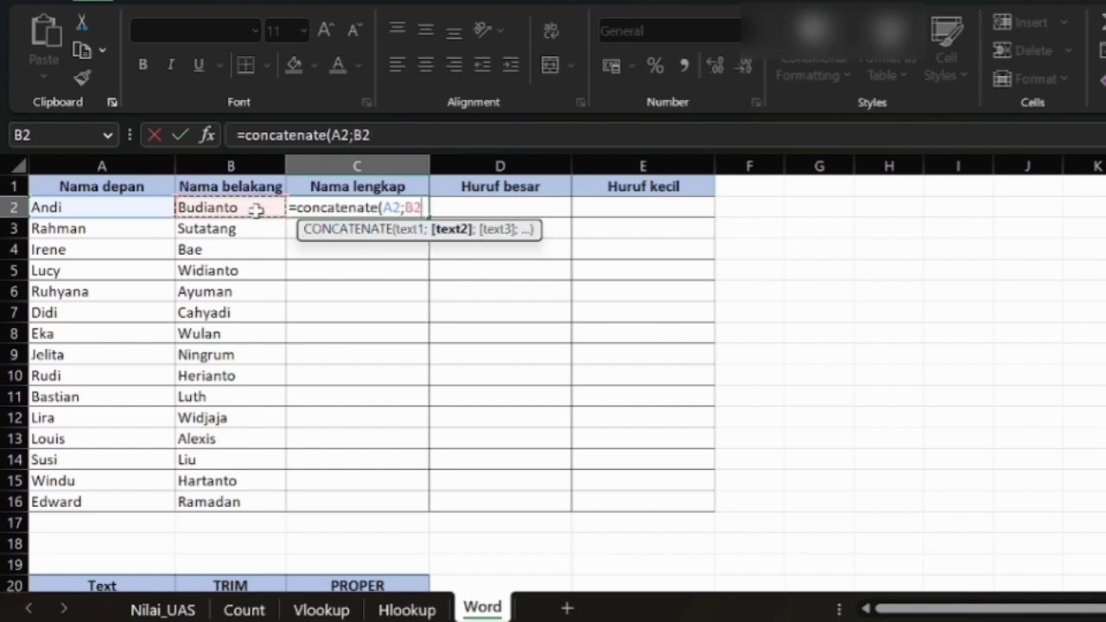
pyautogui.press('Return')
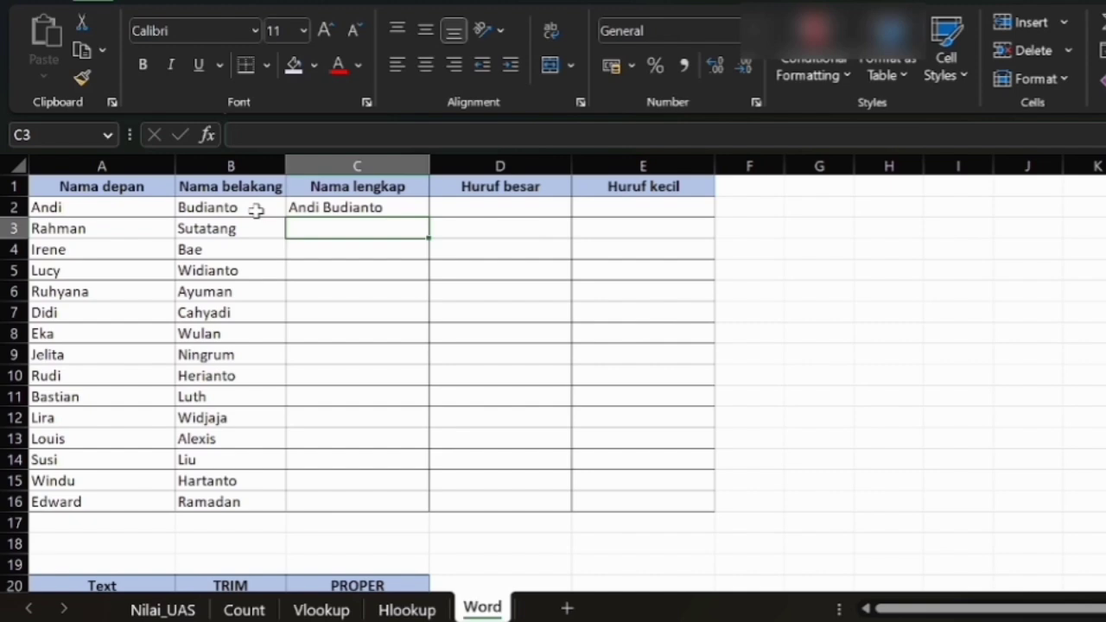
pyautogui.click(363, 207)
pyautogui.doubleClick(429, 217)
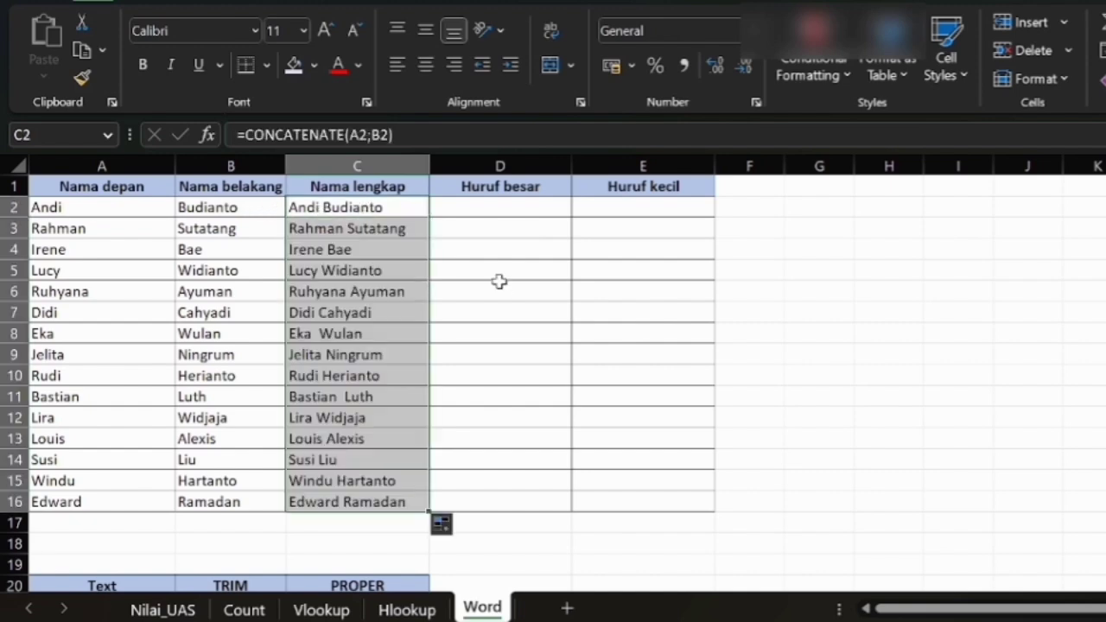
# Enter =UPPER(C2) in cell D2 to convert the full name to capitals, and fill it down through D16.
pyautogui.click(496, 226)
pyautogui.click(495, 210)
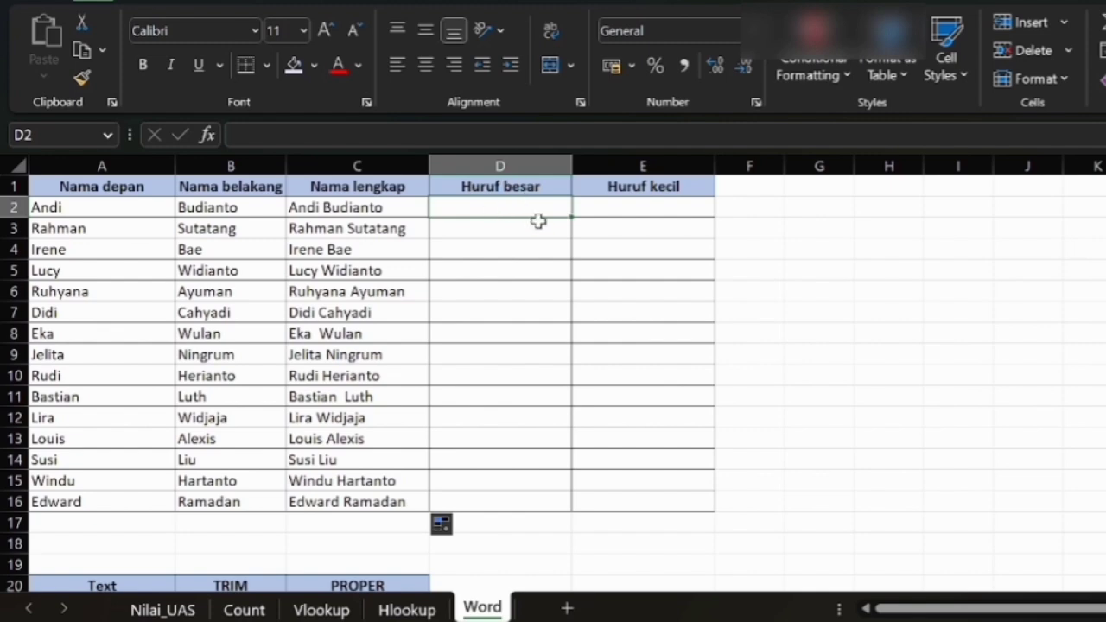
pyautogui.write('=')
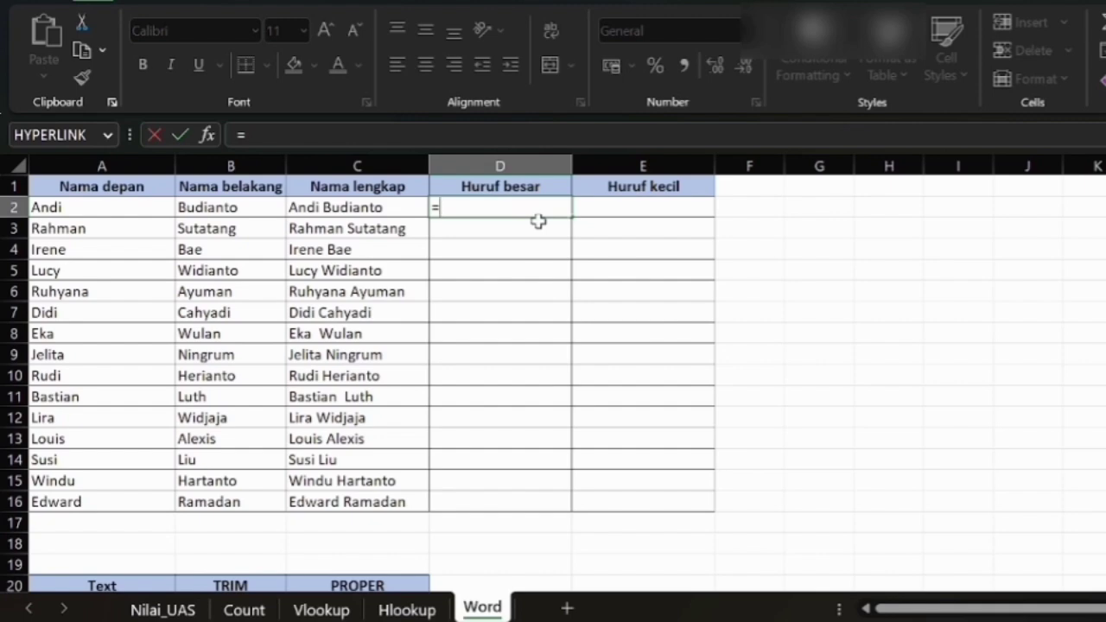
pyautogui.write('u')
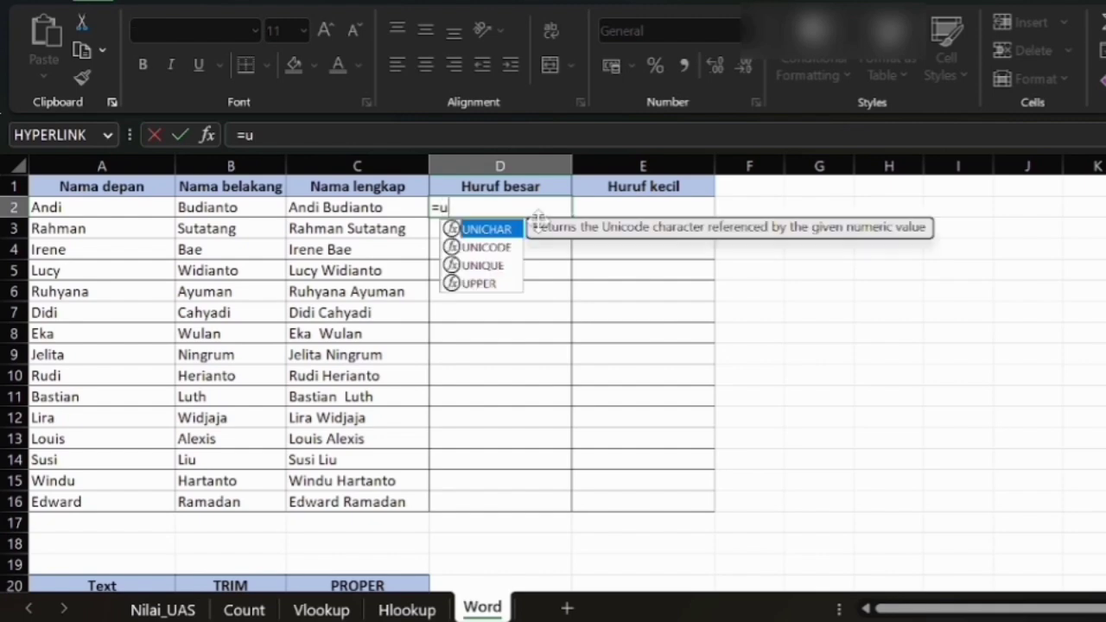
pyautogui.write('pper')
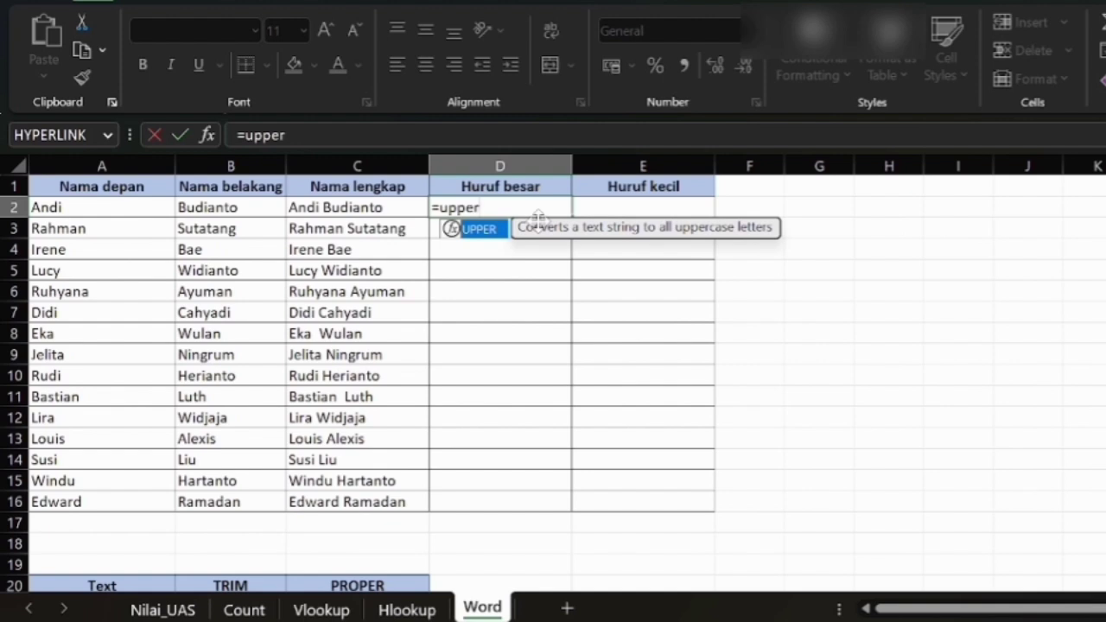
pyautogui.write('(')
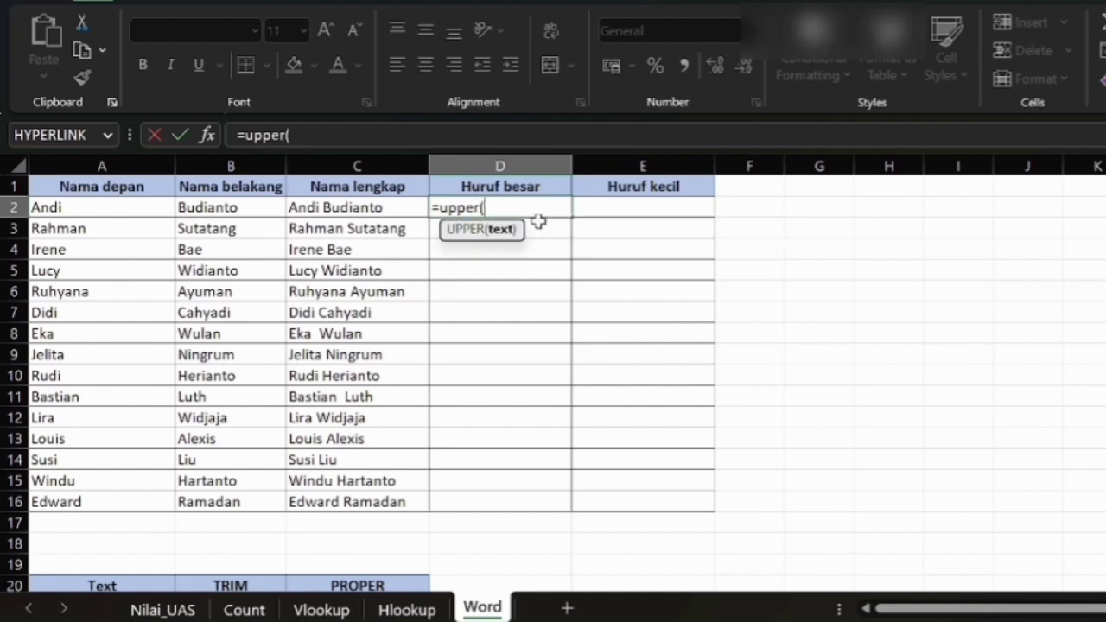
pyautogui.click(366, 208)
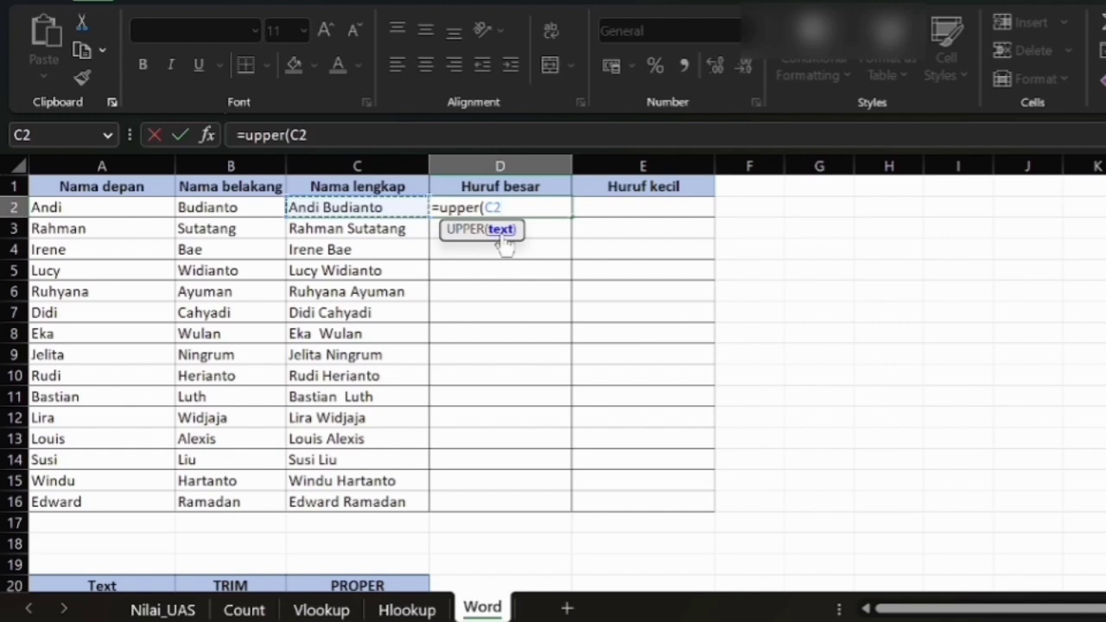
pyautogui.write(')')
pyautogui.press('Return')
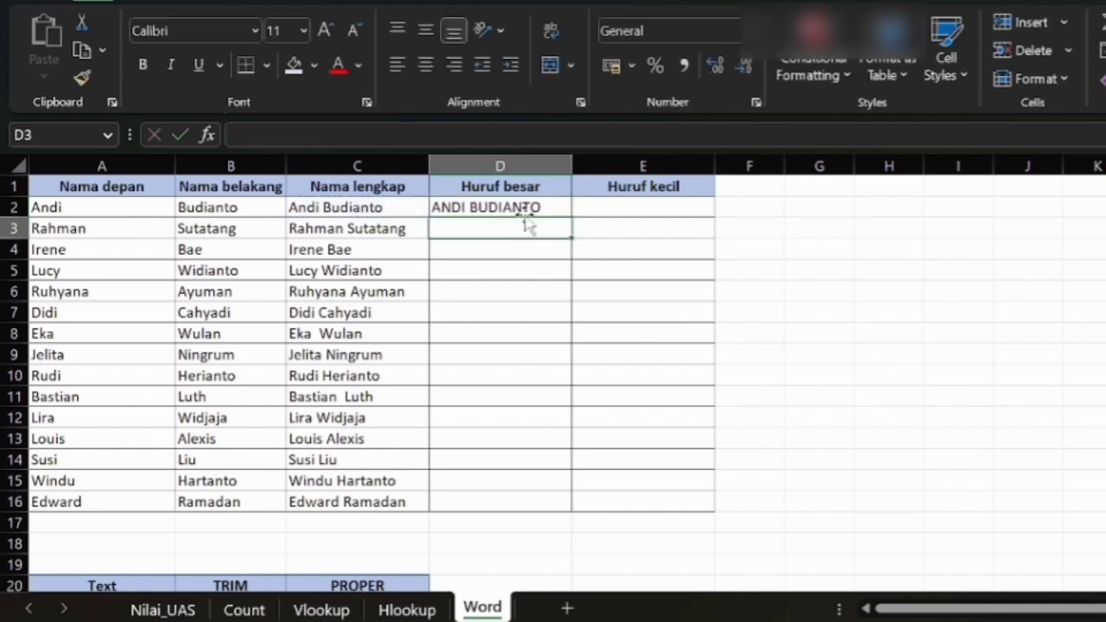
pyautogui.click(527, 210)
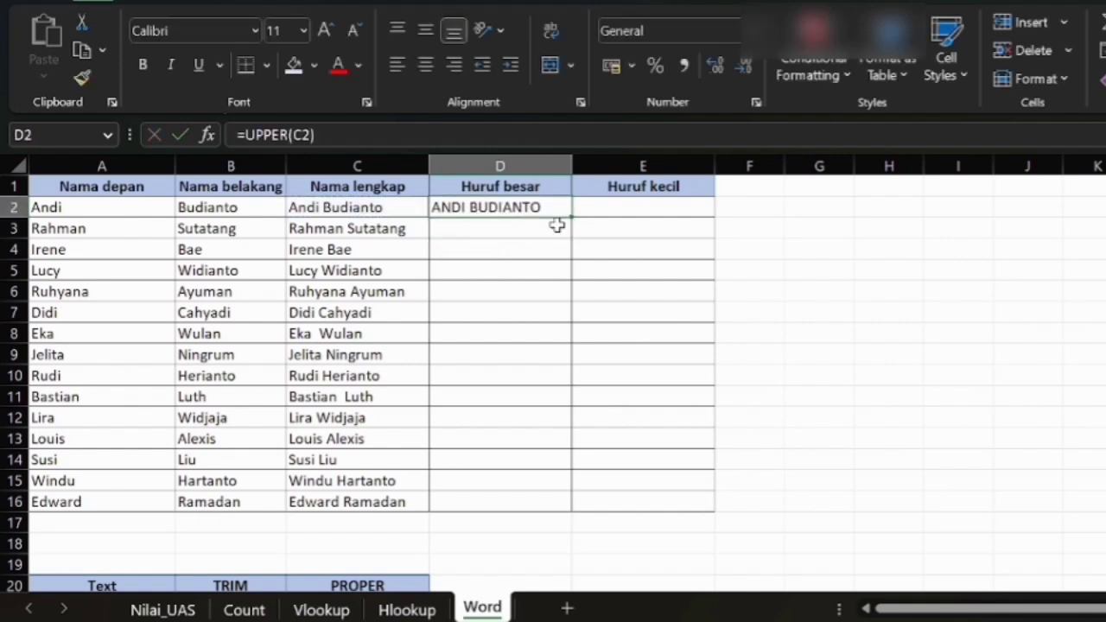
pyautogui.moveTo(571, 217); pyautogui.dragTo(558, 503)
# Enter =LOWER(C2) in cell E2 to convert the full name to lowercase, and fill it down through E16.
pyautogui.click(599, 202)
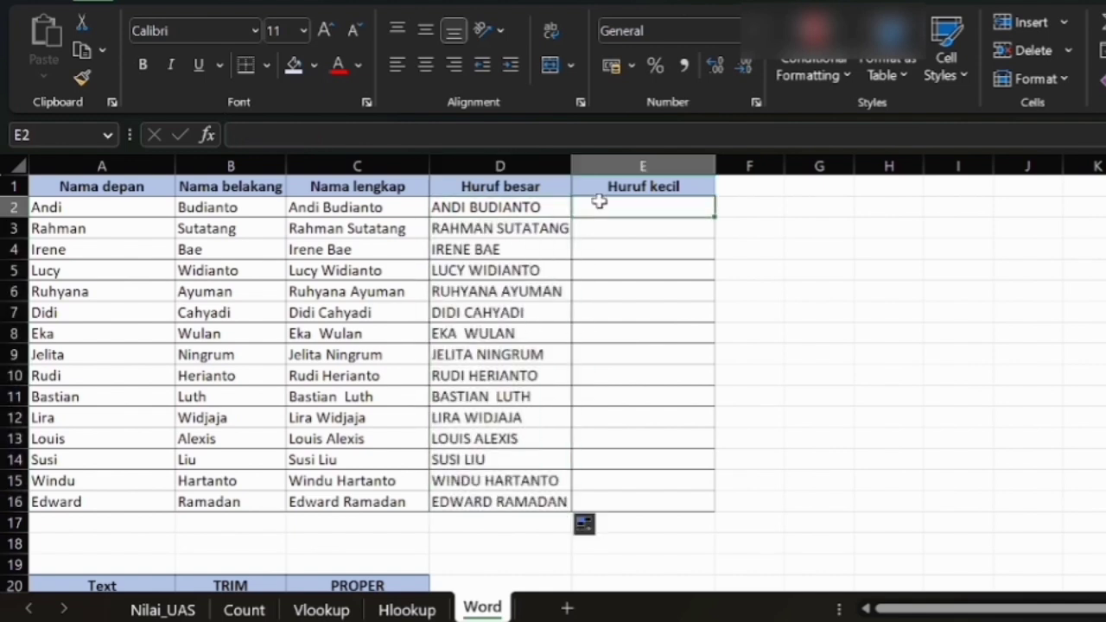
pyautogui.write('=')
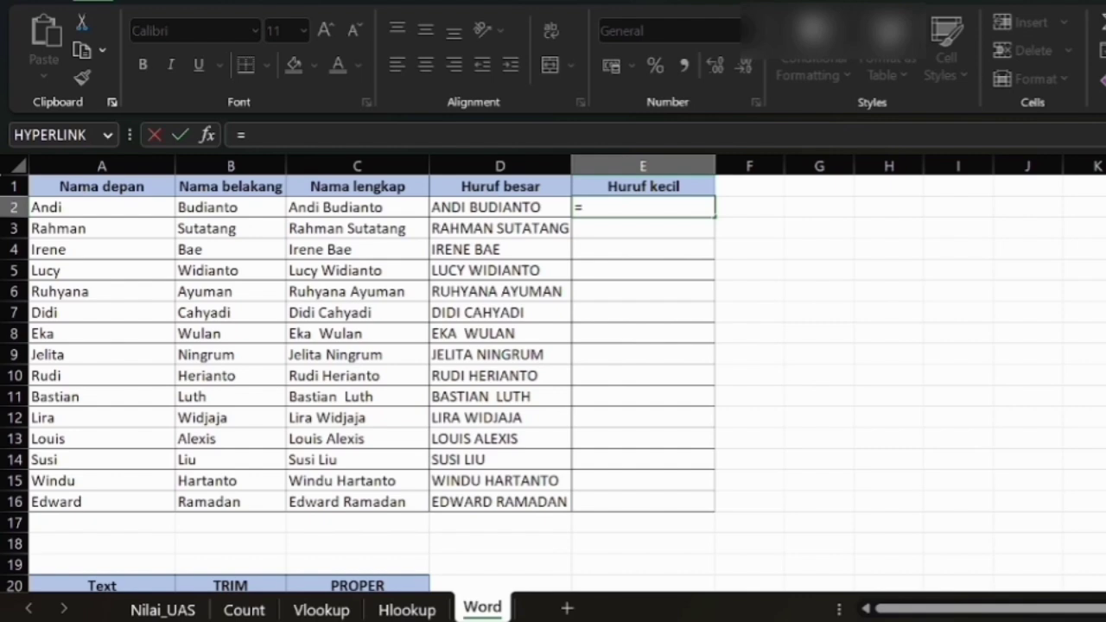
pyautogui.write('lower')
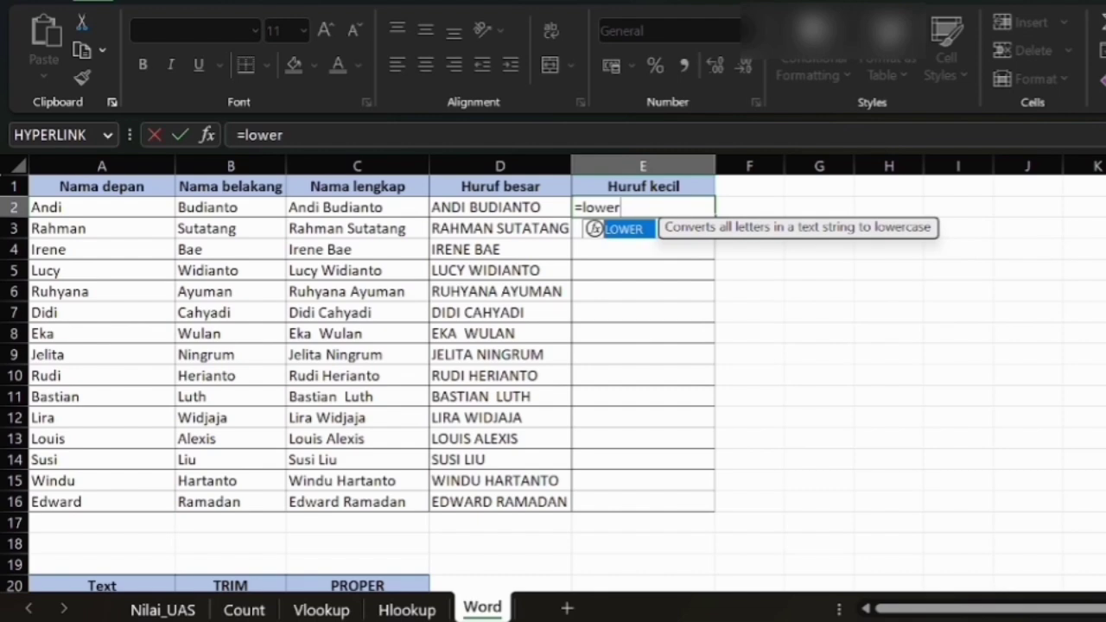
pyautogui.write('(')
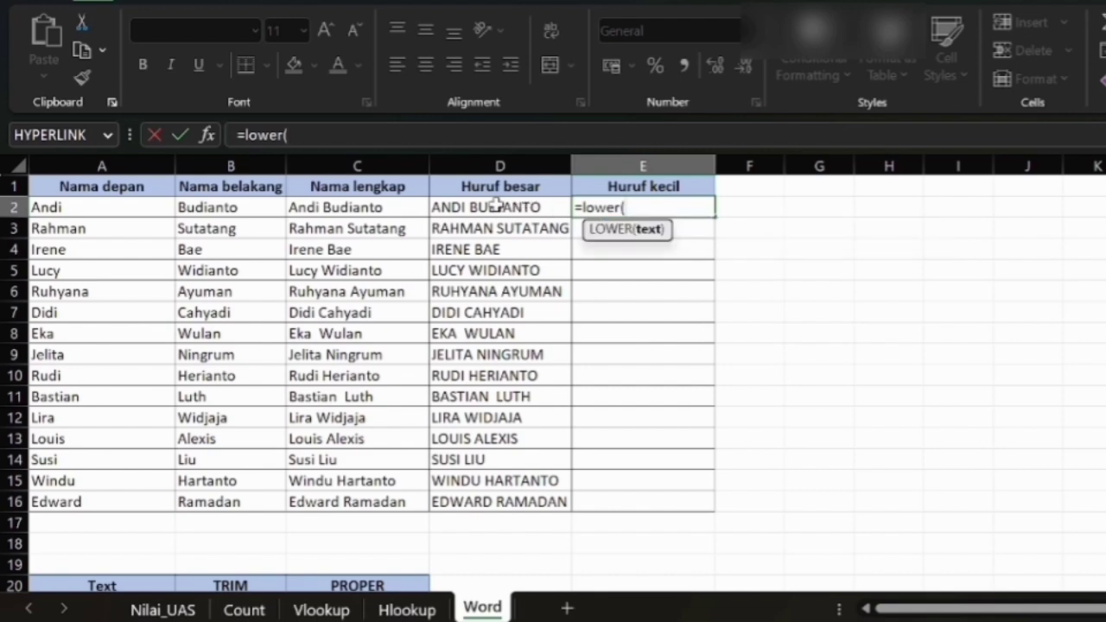
pyautogui.click(359, 210)
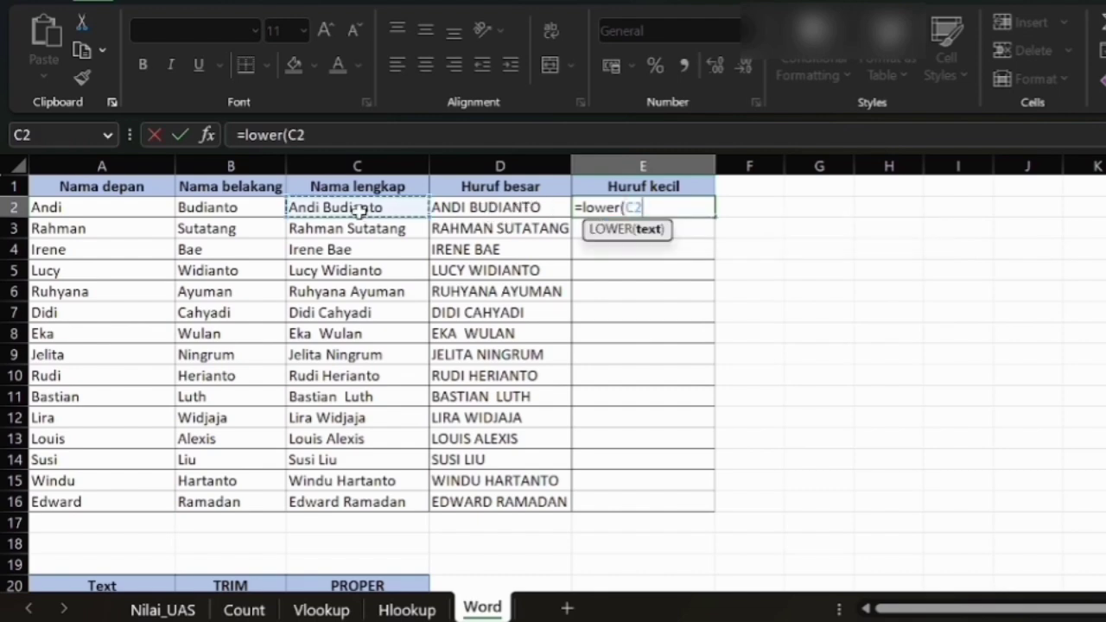
pyautogui.write(')')
pyautogui.press('Return')
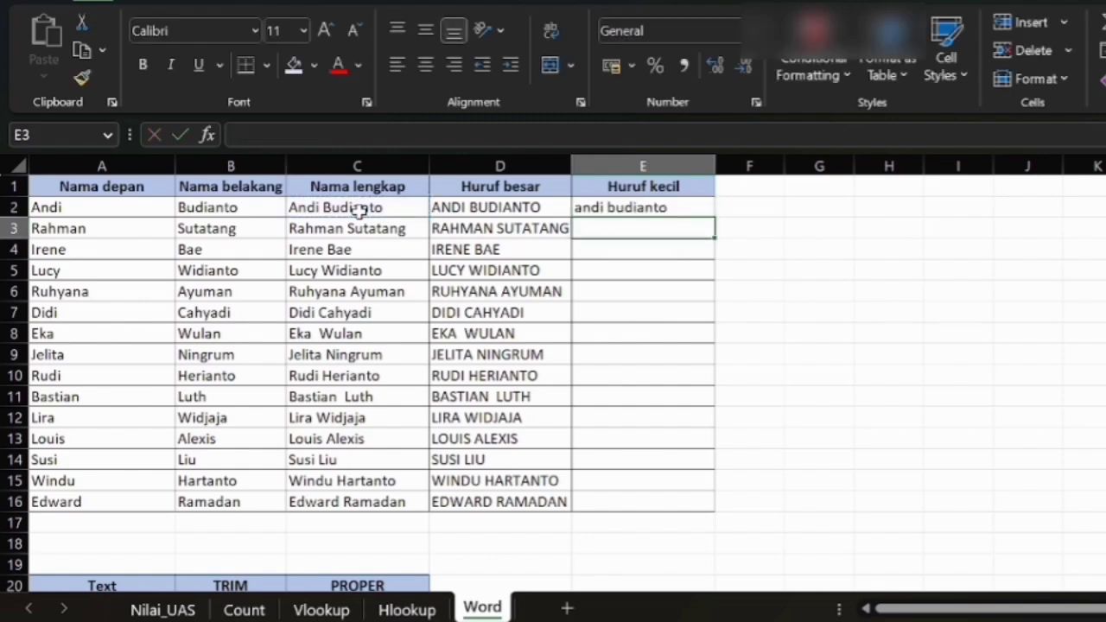
pyautogui.click(629, 213)
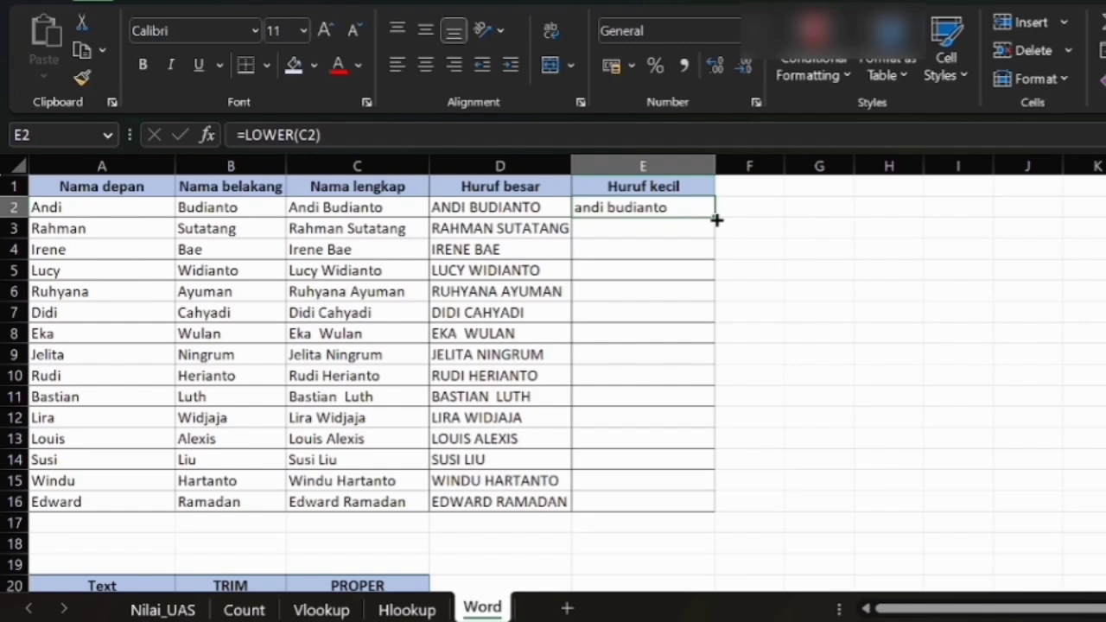
pyautogui.moveTo(716, 221); pyautogui.dragTo(716, 505)
pyautogui.click(637, 346)
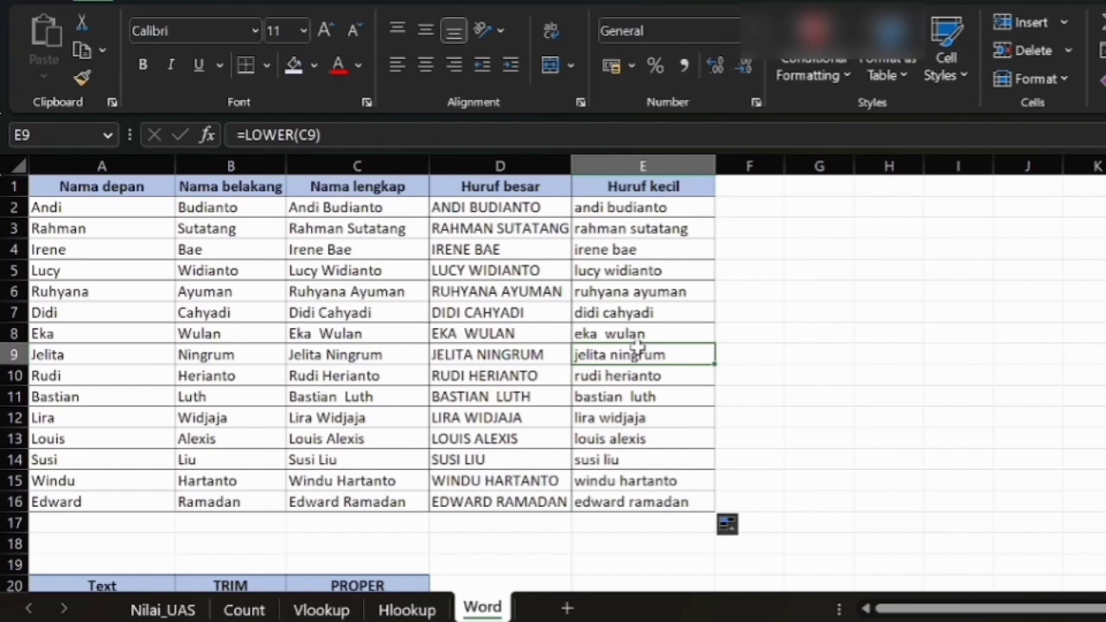
# Review the Nama lengkap, Huruf besar and Huruf kecil columns, and examine the word spacing of the texts in A21:A22.
pyautogui.click(393, 183)
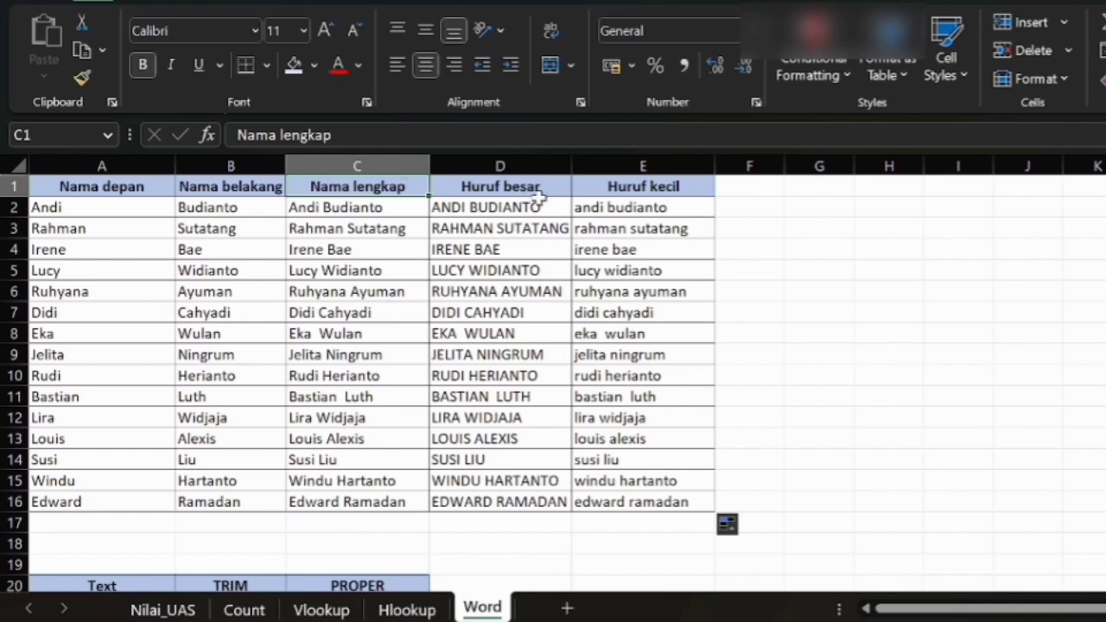
pyautogui.click(566, 188)
pyautogui.click(597, 187)
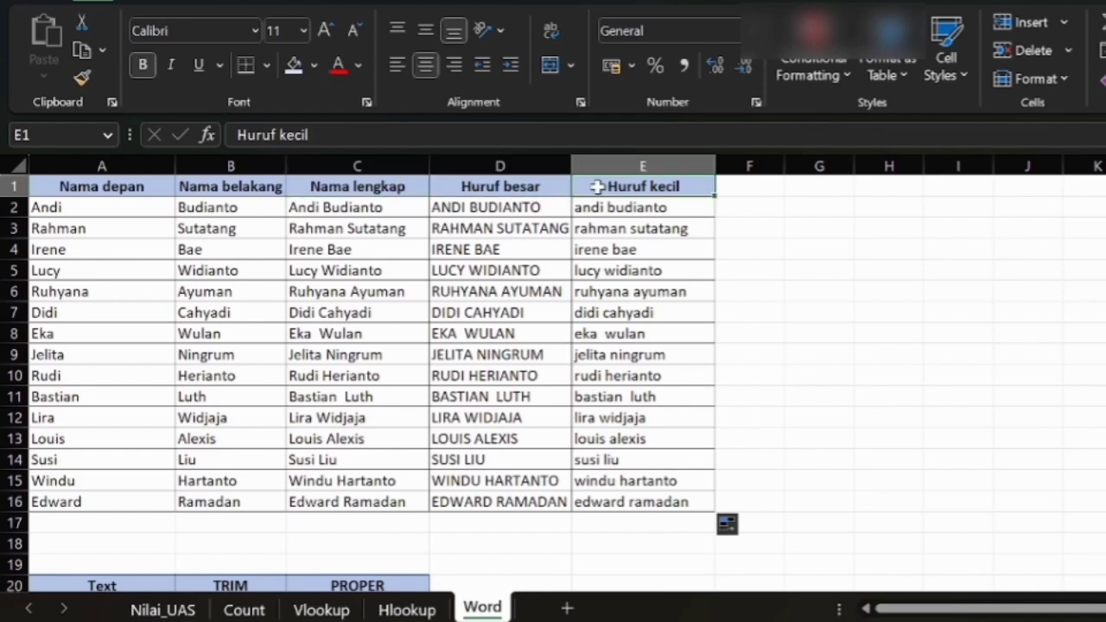
pyautogui.scroll(-4, 572, 313)
pyautogui.scroll(-2, 572, 313)
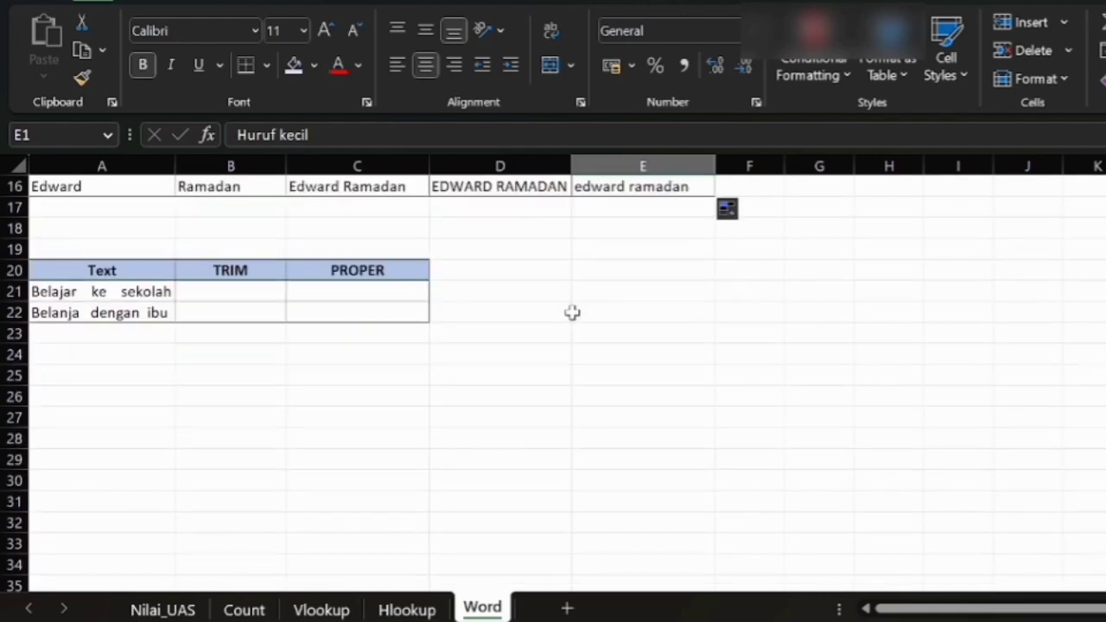
pyautogui.click(226, 265)
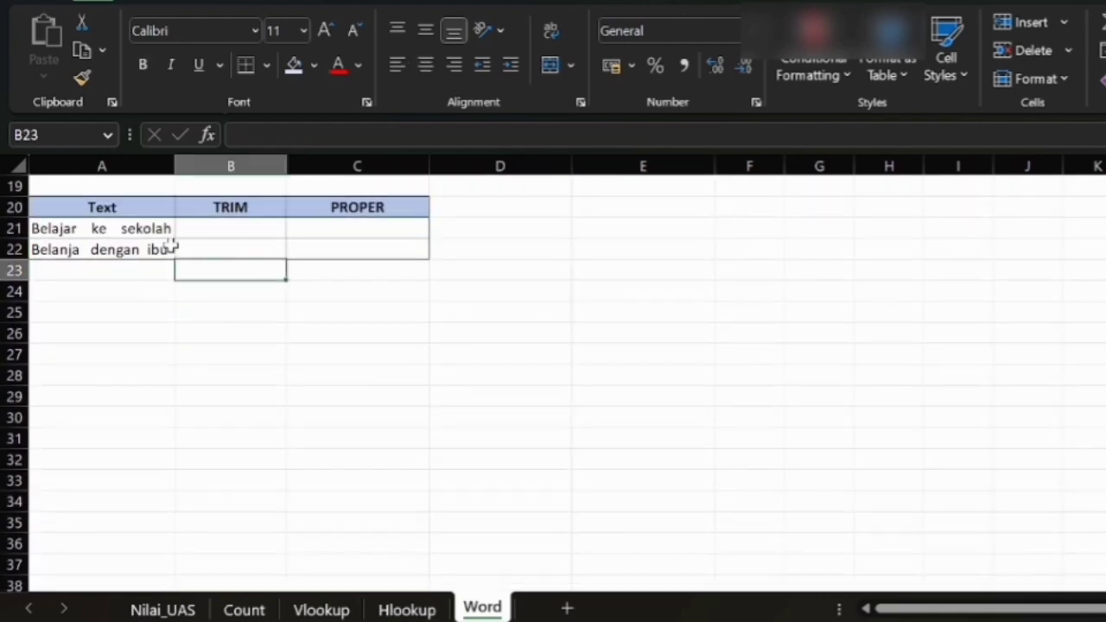
pyautogui.click(153, 228)
pyautogui.click(164, 271)
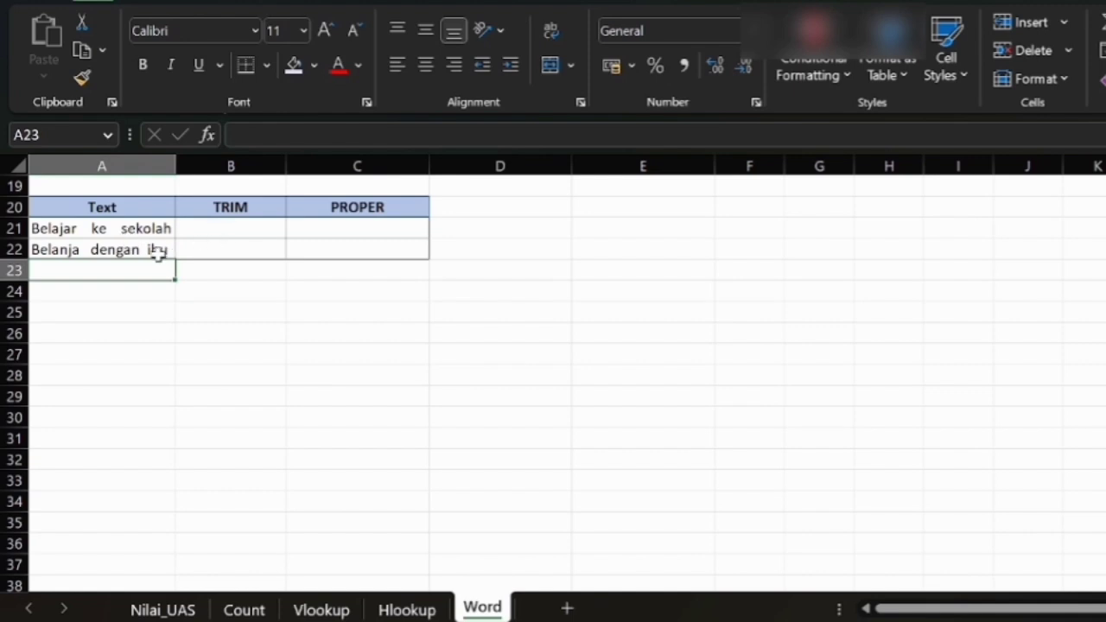
# Enter =TRIM(A21) in cell B21 to remove the extra spaces from the first text.
pyautogui.click(226, 229)
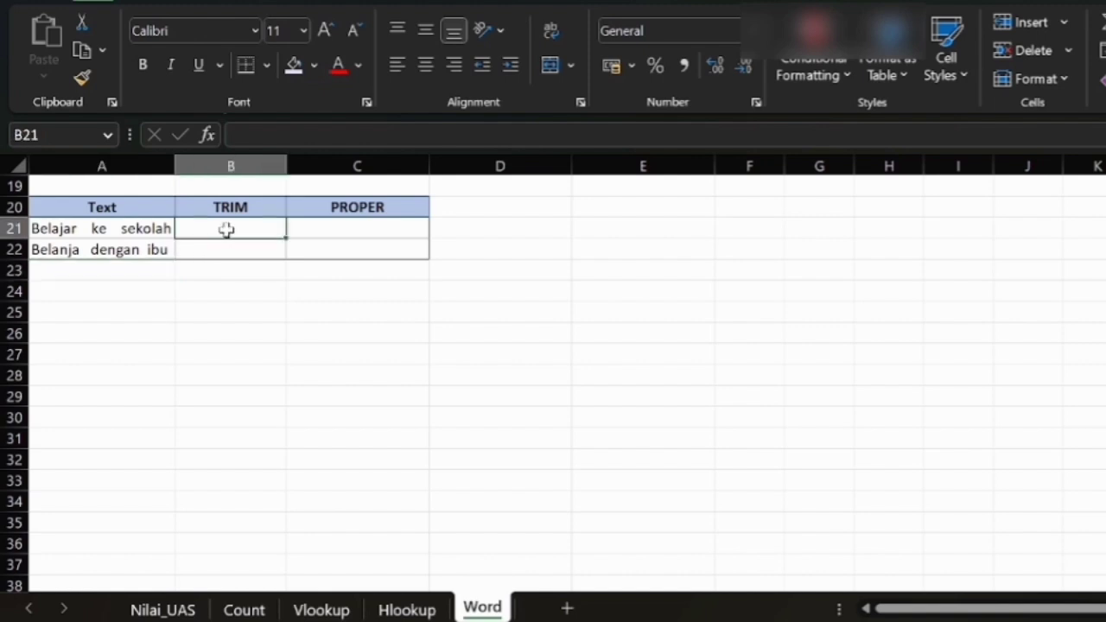
pyautogui.write('=')
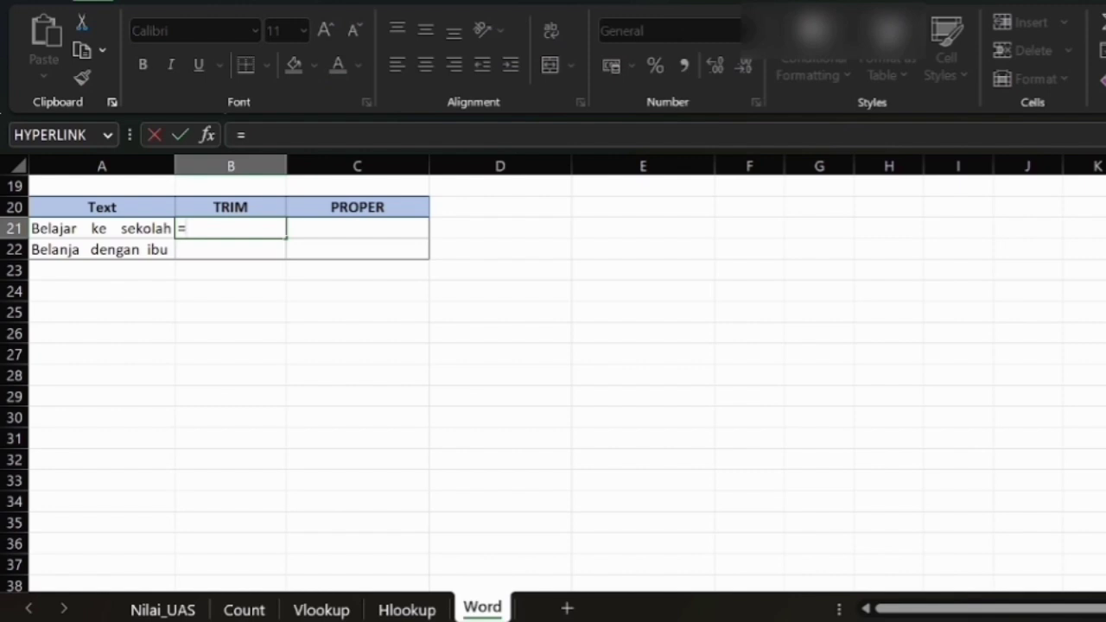
pyautogui.write('tr')
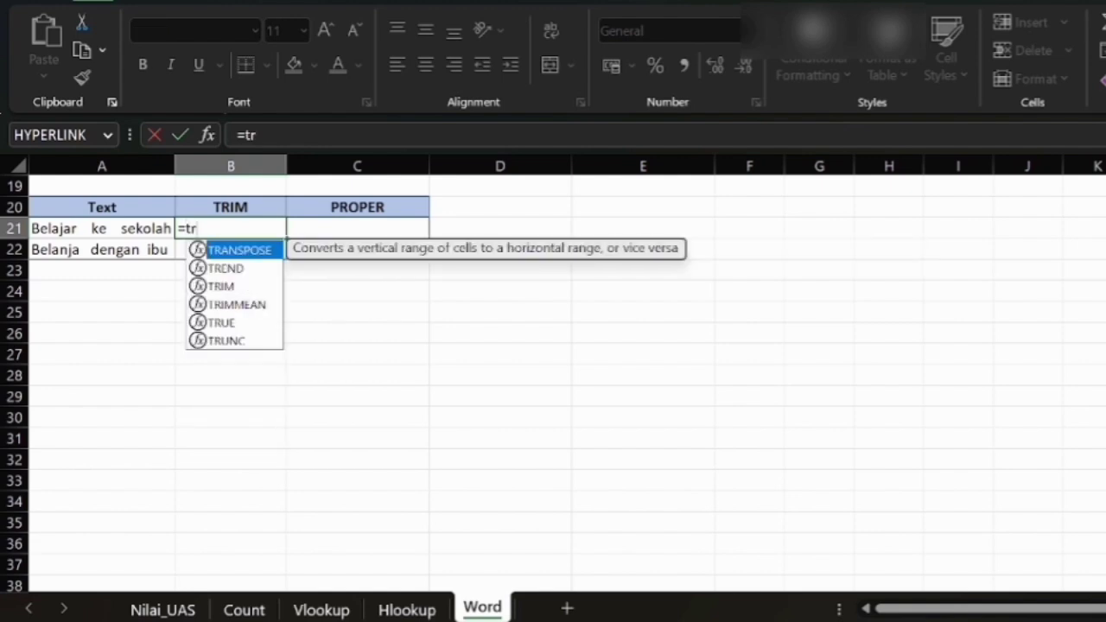
pyautogui.write('im(')
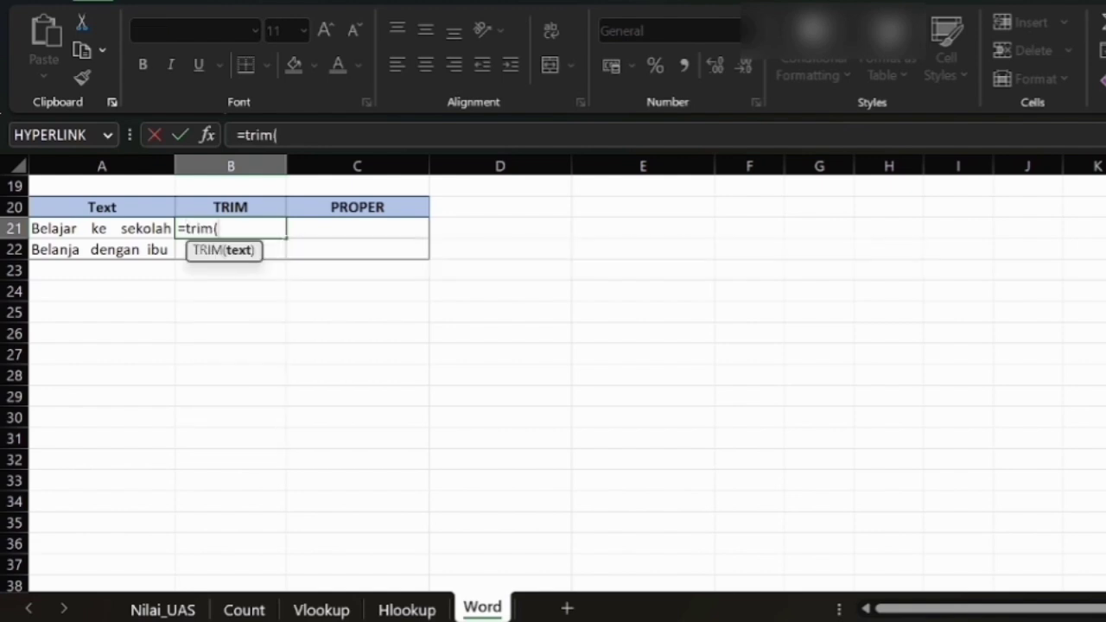
pyautogui.click(149, 228)
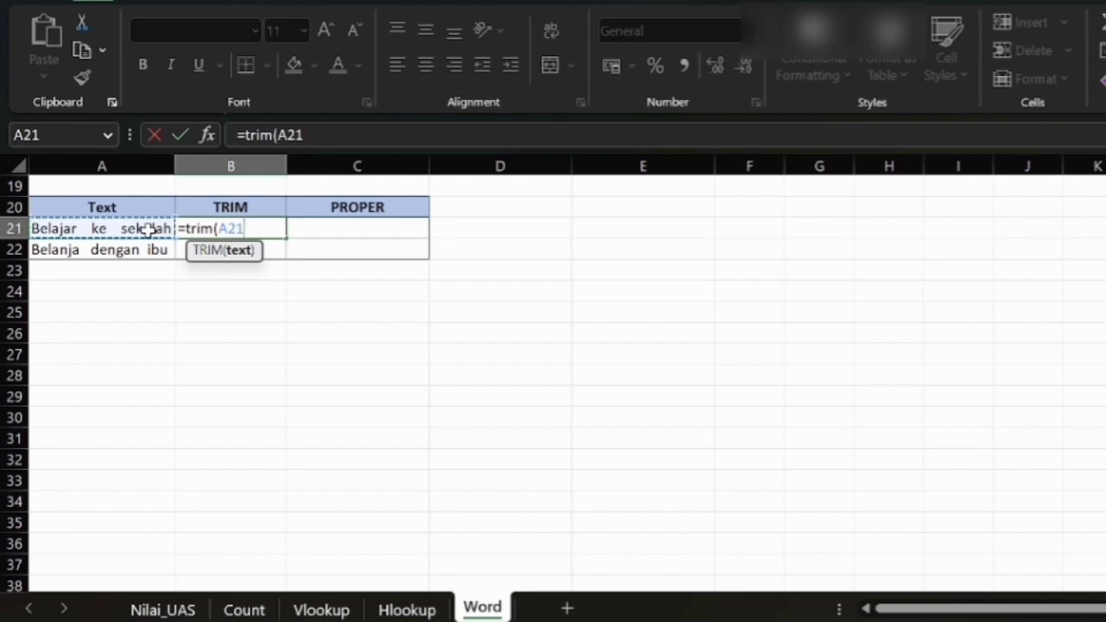
pyautogui.write(')')
pyautogui.press('Return')
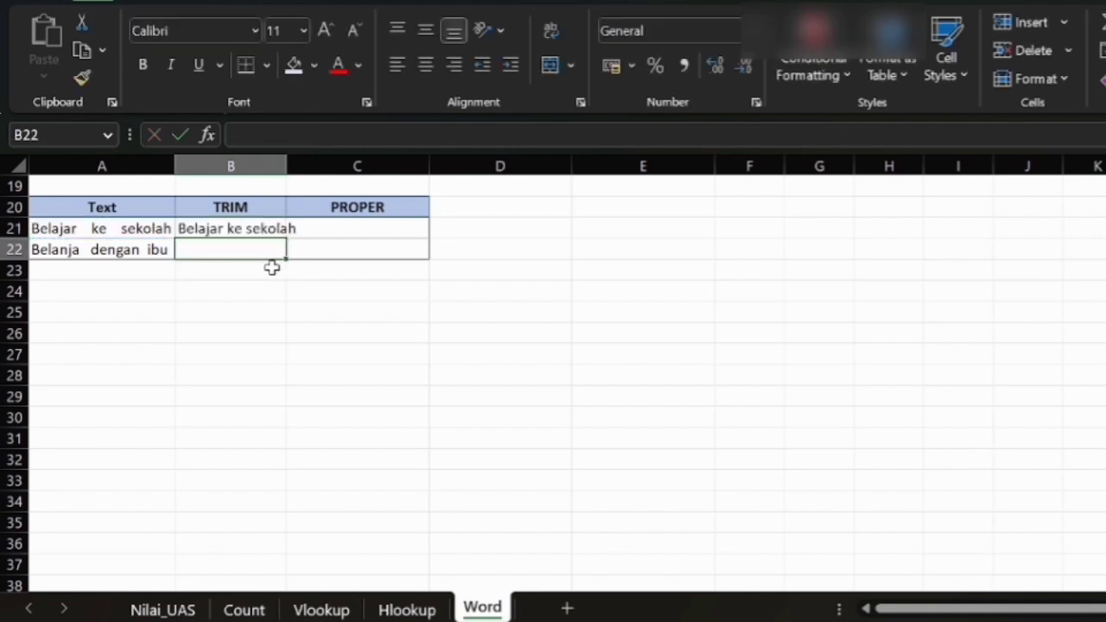
# Widen column B to fit the trimmed text, and fill the TRIM formula down to B22.
pyautogui.moveTo(294, 163); pyautogui.dragTo(335, 163)
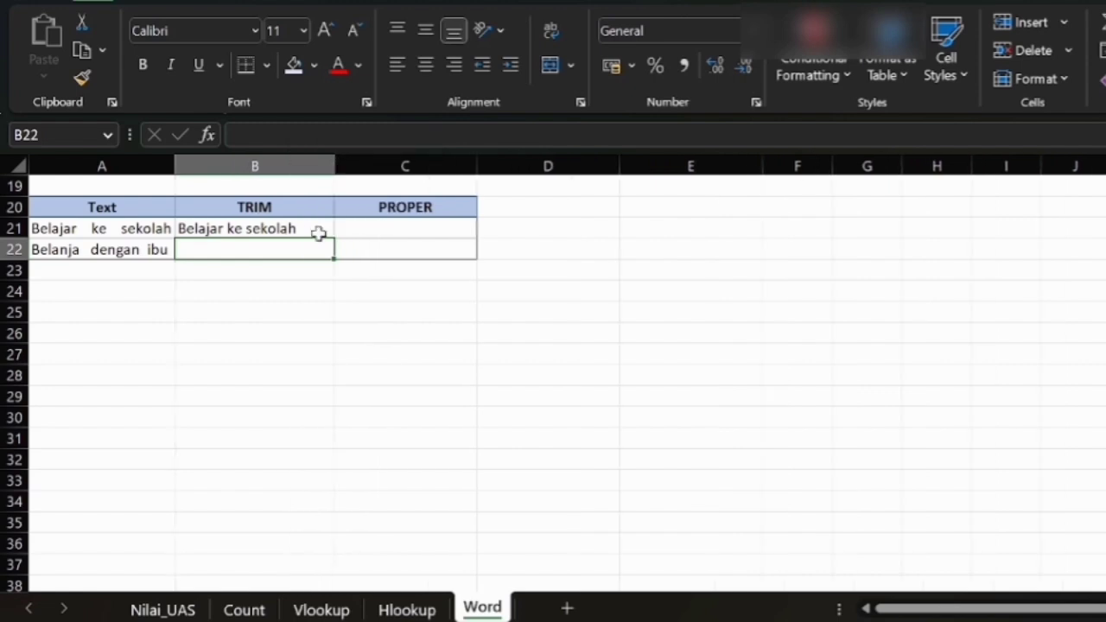
pyautogui.click(326, 230)
pyautogui.moveTo(334, 237); pyautogui.dragTo(333, 256)
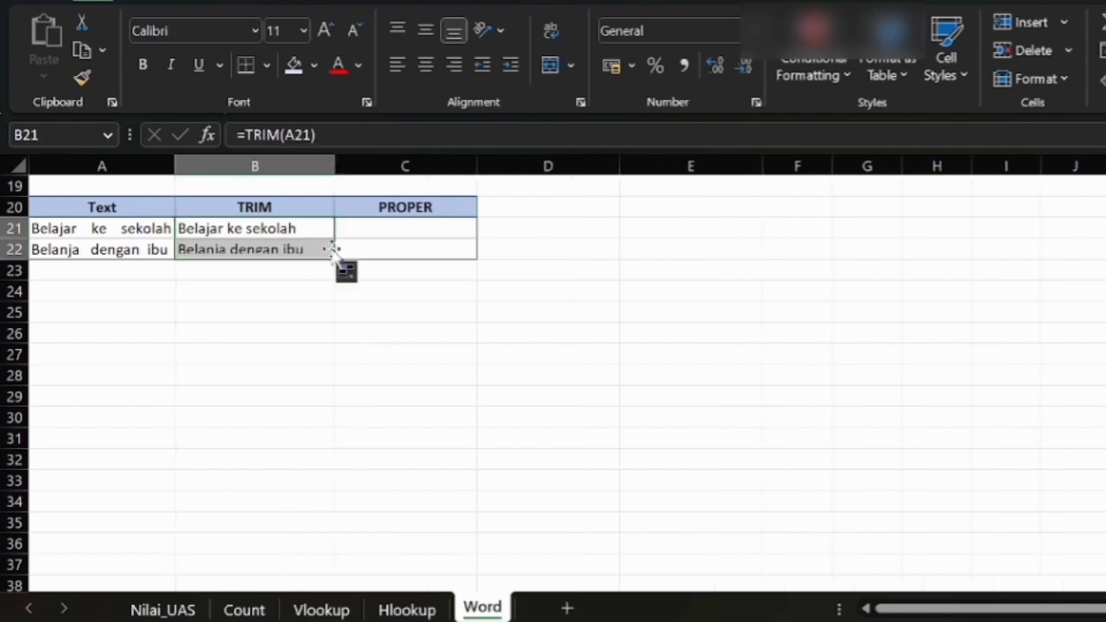
# Enter =PROPER(B21) in cell C21 to capitalize the first letter of each word in the trimmed text.
pyautogui.click(361, 231)
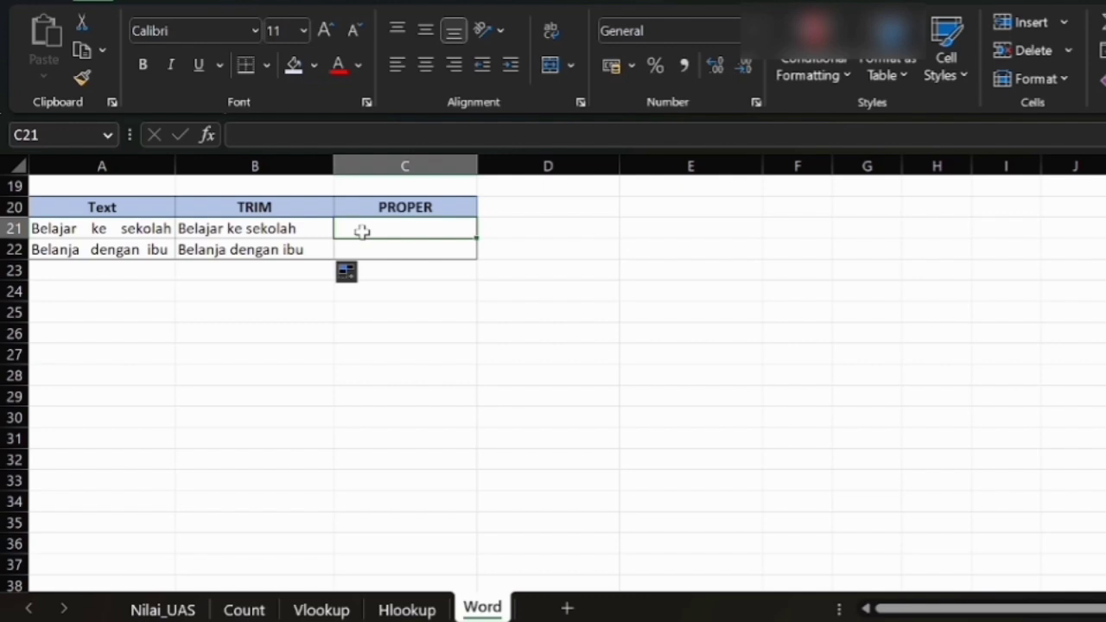
pyautogui.write('=')
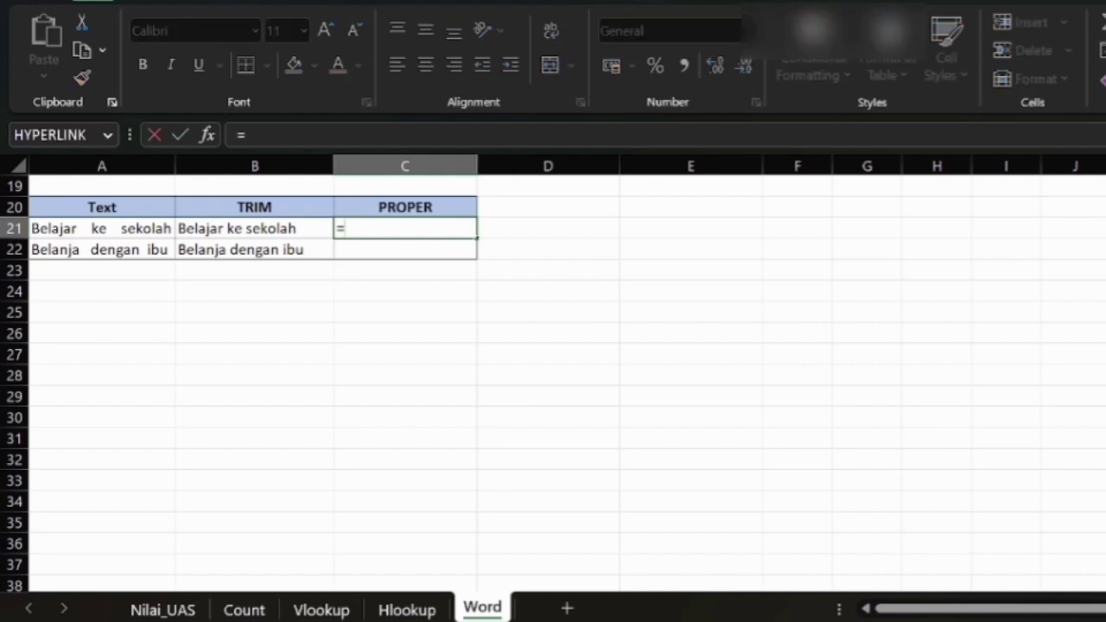
pyautogui.write('prop')
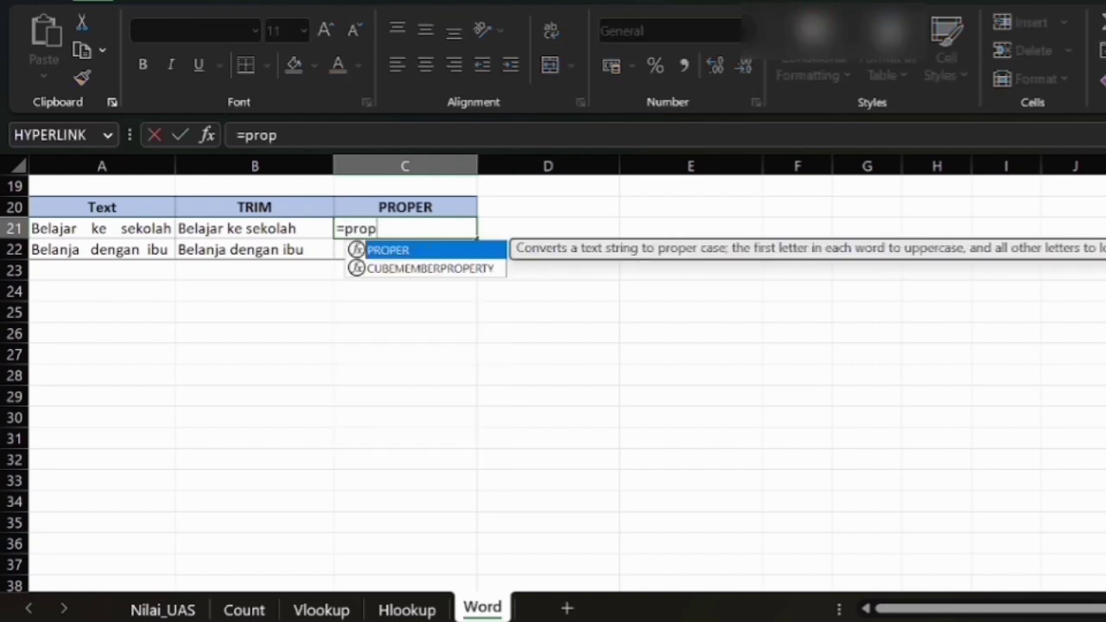
pyautogui.write('er*')
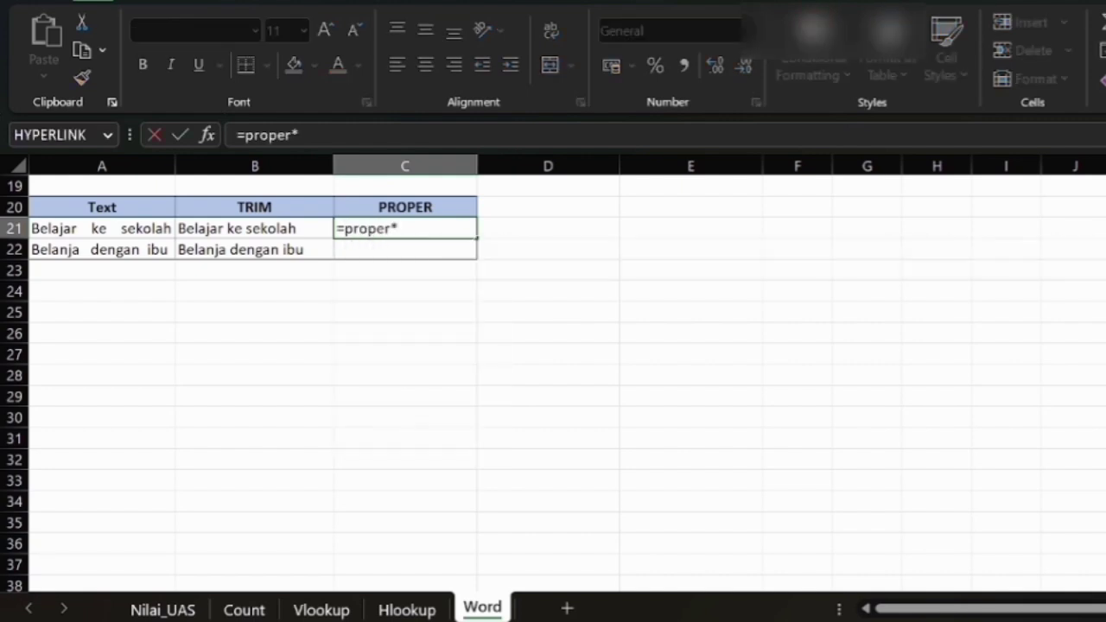
pyautogui.press('BackSpace')
pyautogui.write('(')
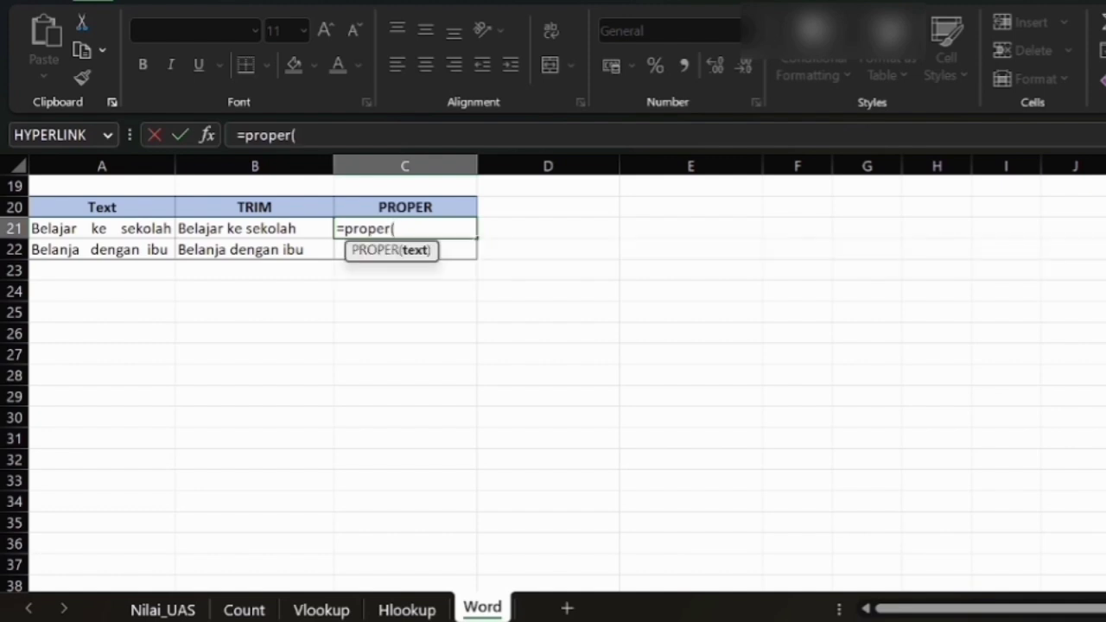
pyautogui.click(263, 231)
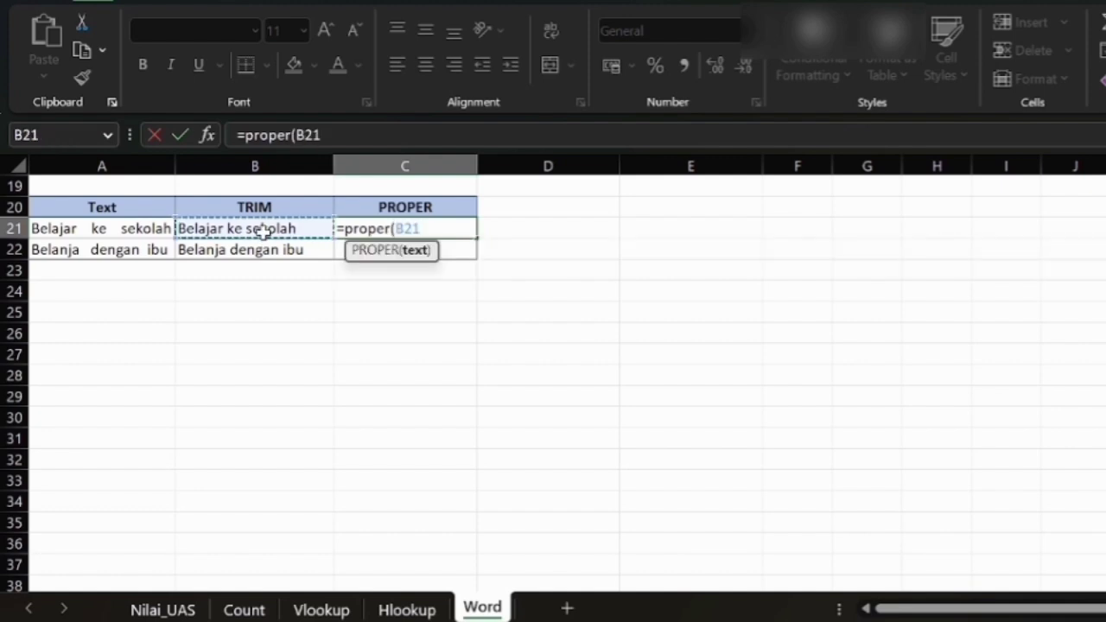
pyautogui.write(')')
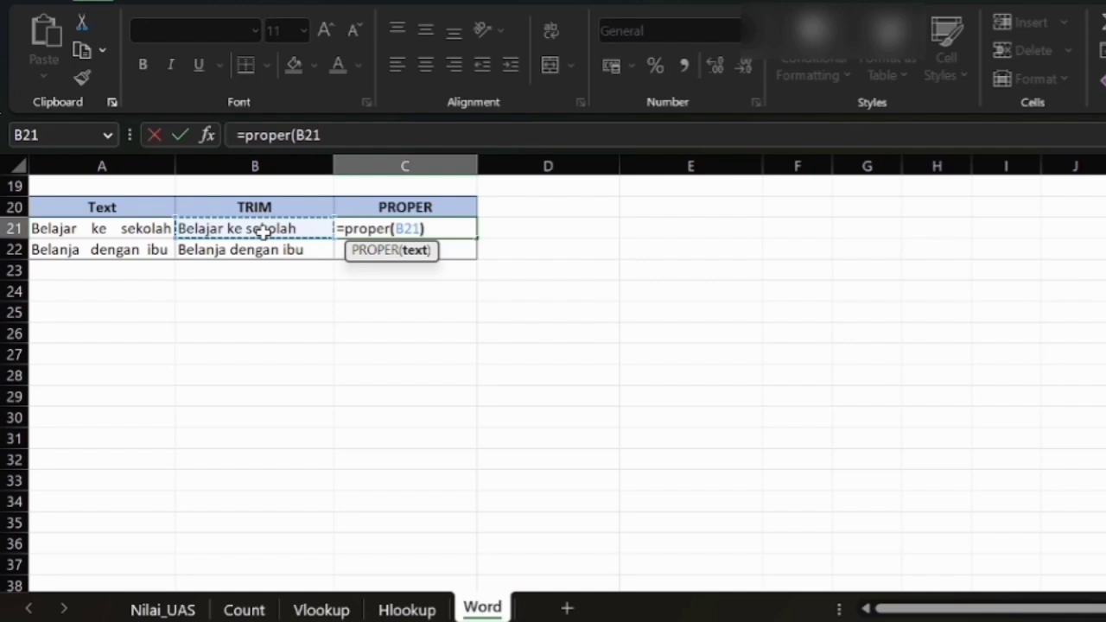
pyautogui.press('Return')
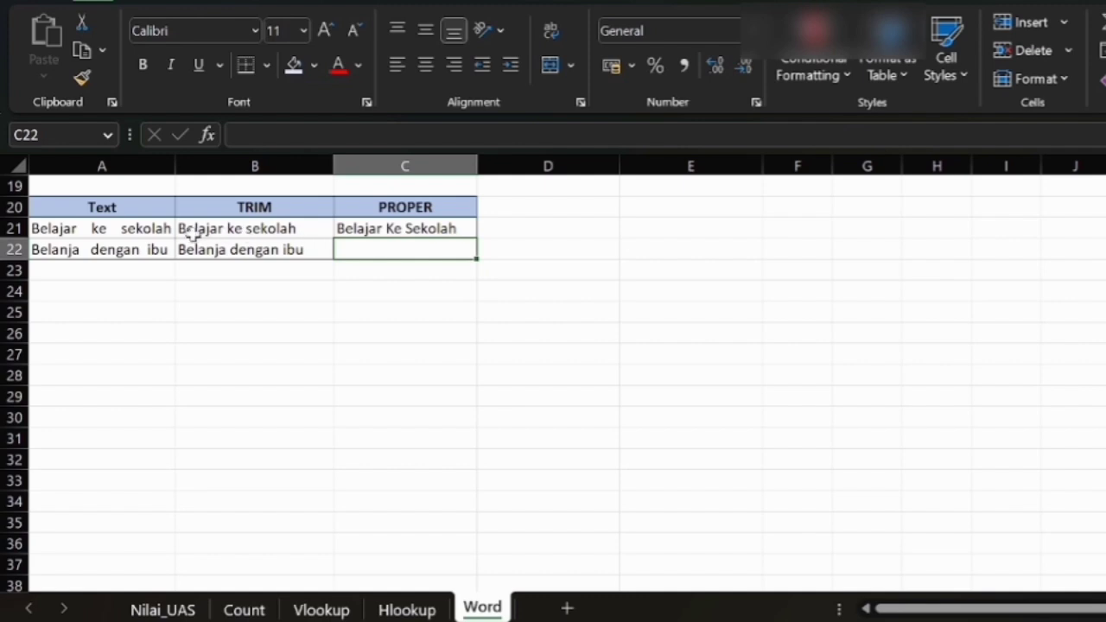
# Compare the TRIM and PROPER cells in row 21, and fill the PROPER formula down to C22.
pyautogui.click(270, 231)
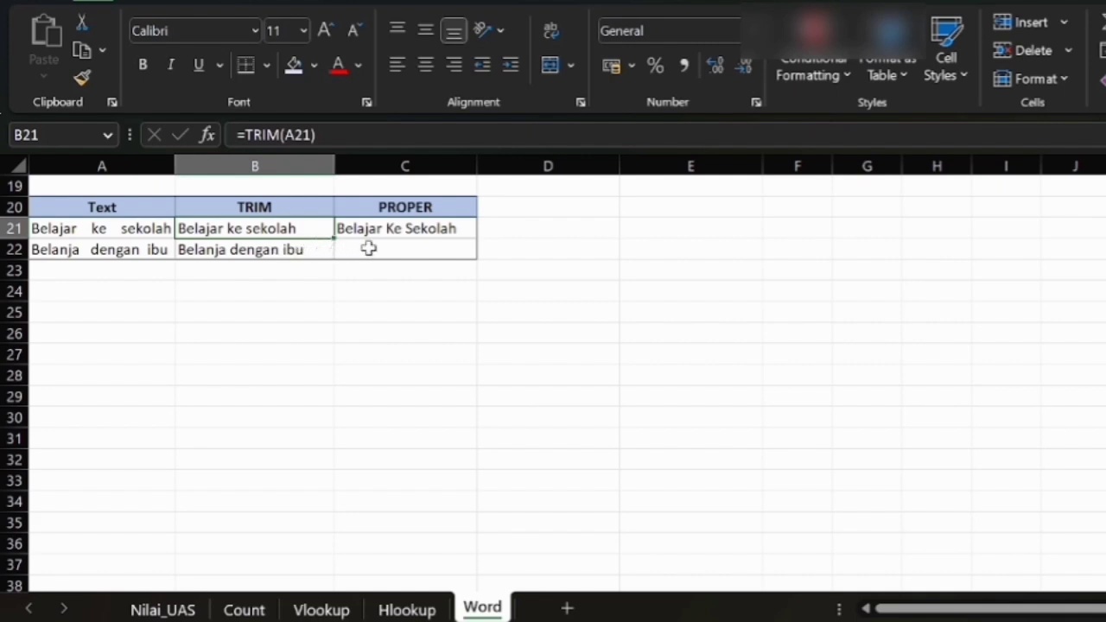
pyautogui.click(402, 235)
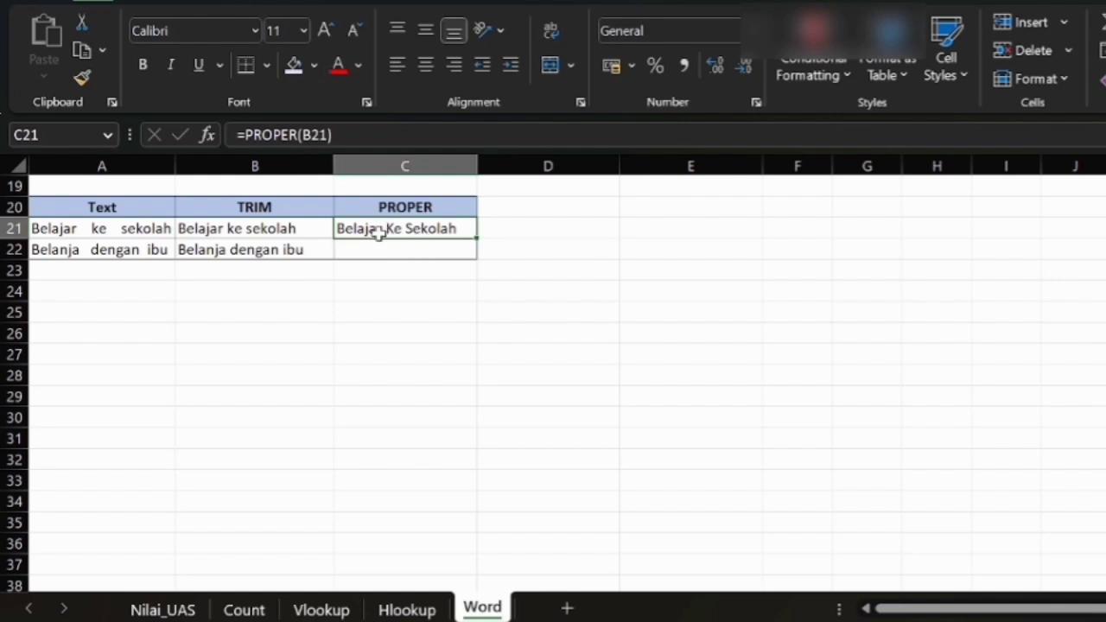
pyautogui.click(423, 250)
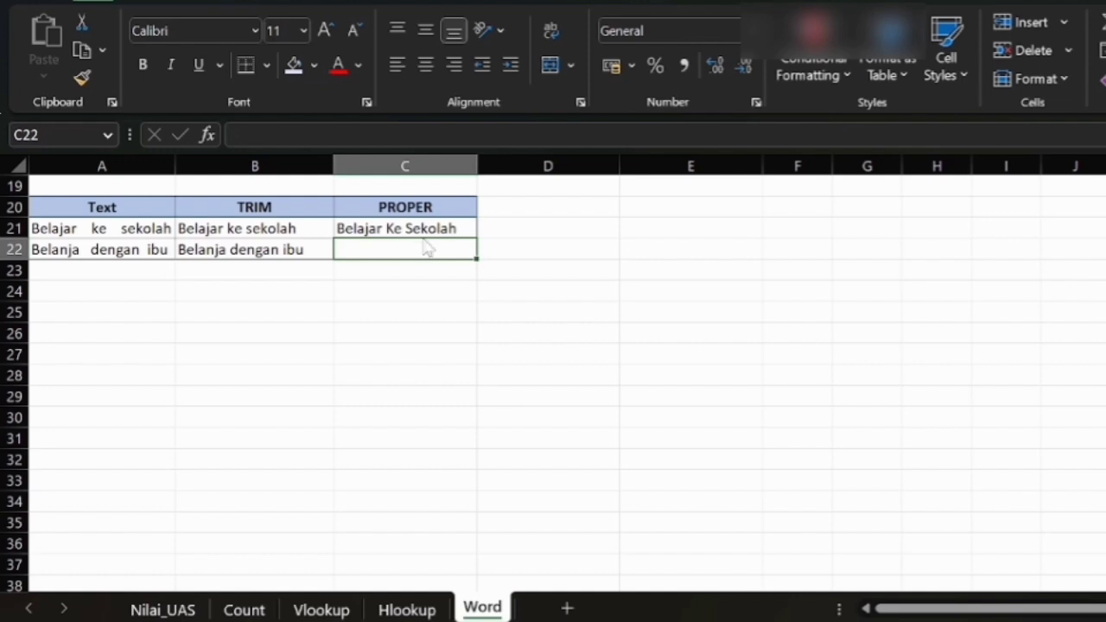
pyautogui.click(462, 228)
pyautogui.moveTo(484, 258); pyautogui.dragTo(485, 260)
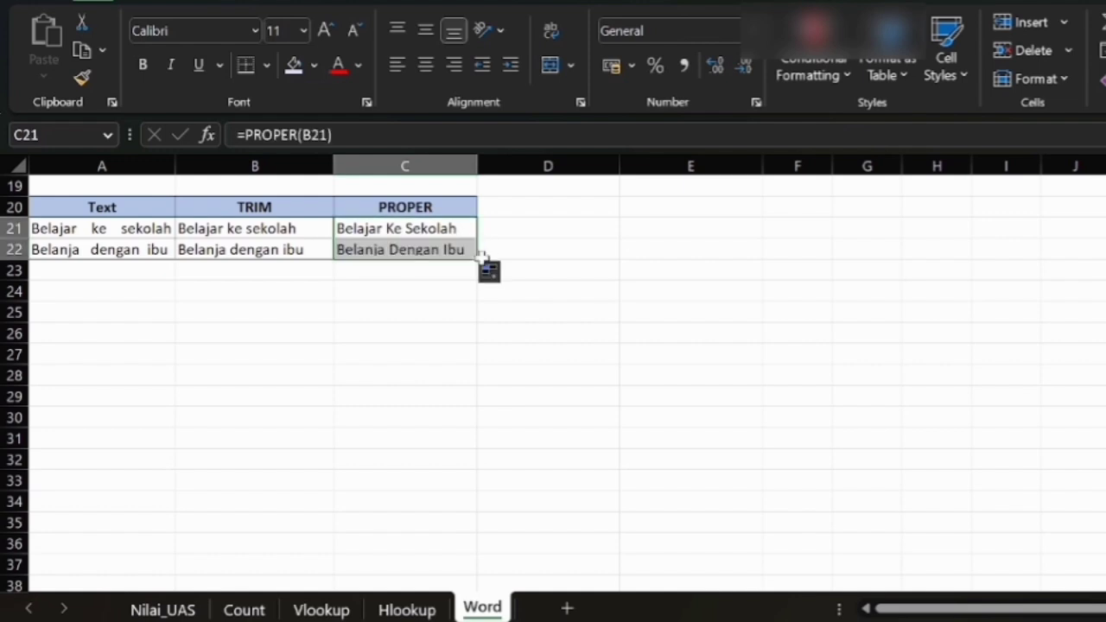
pyautogui.click(413, 275)
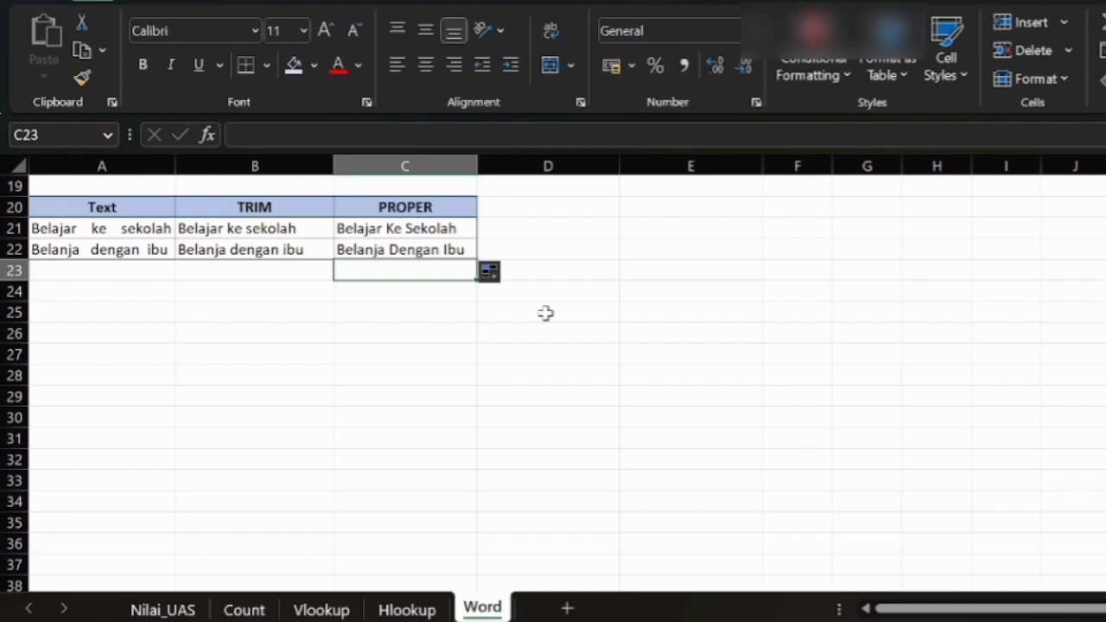
pyautogui.scroll(6, 545, 313)
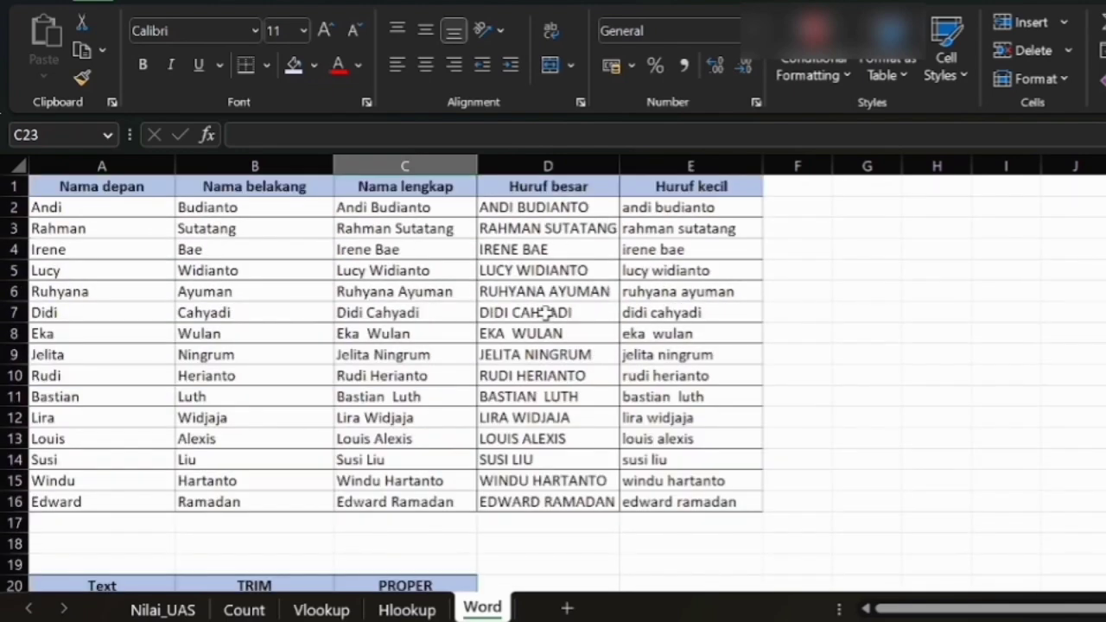